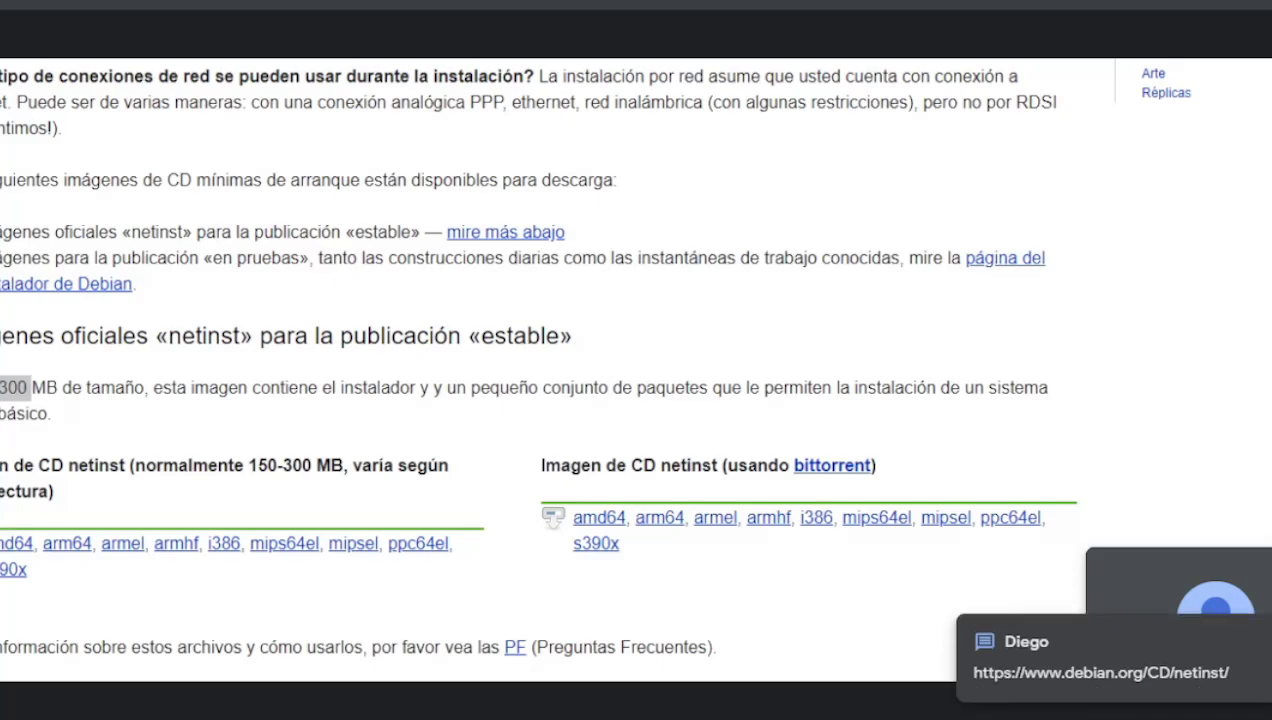
Step: Return to the Google Meet call, then open and close its chat panel
key("alt+Tab")
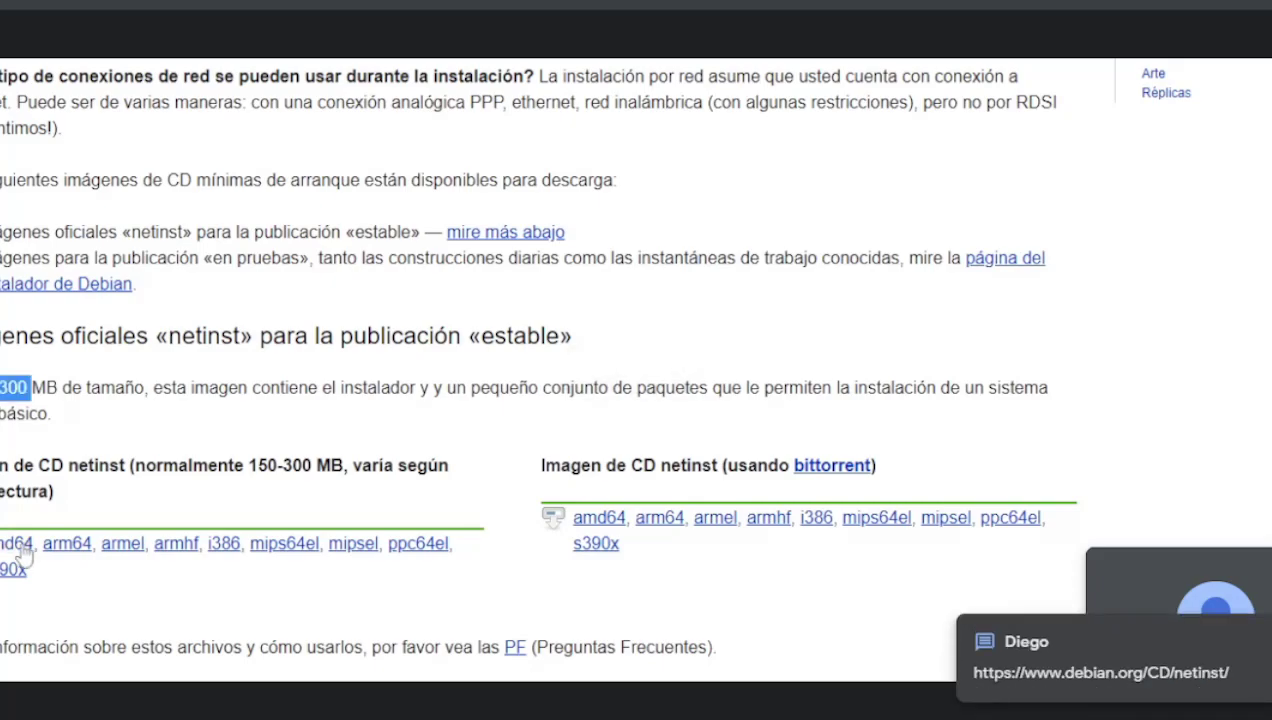
key("ctrl+alt+c")
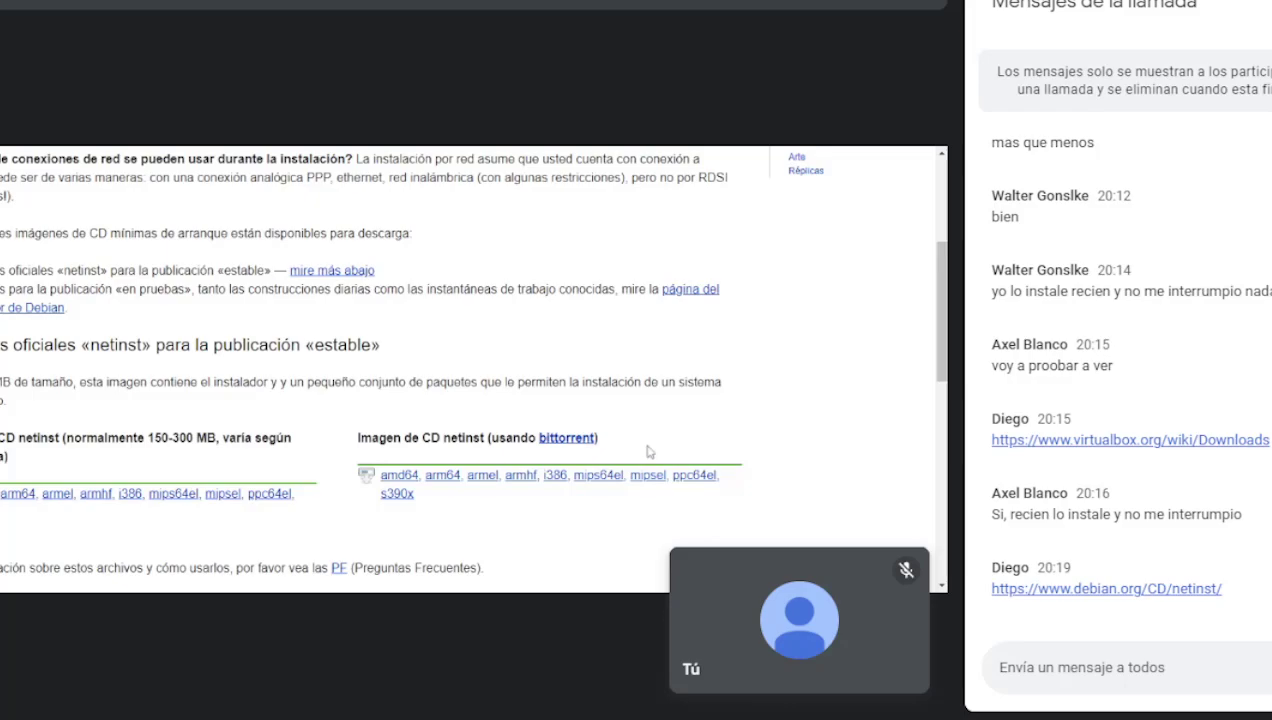
mouse_move(210, 452)
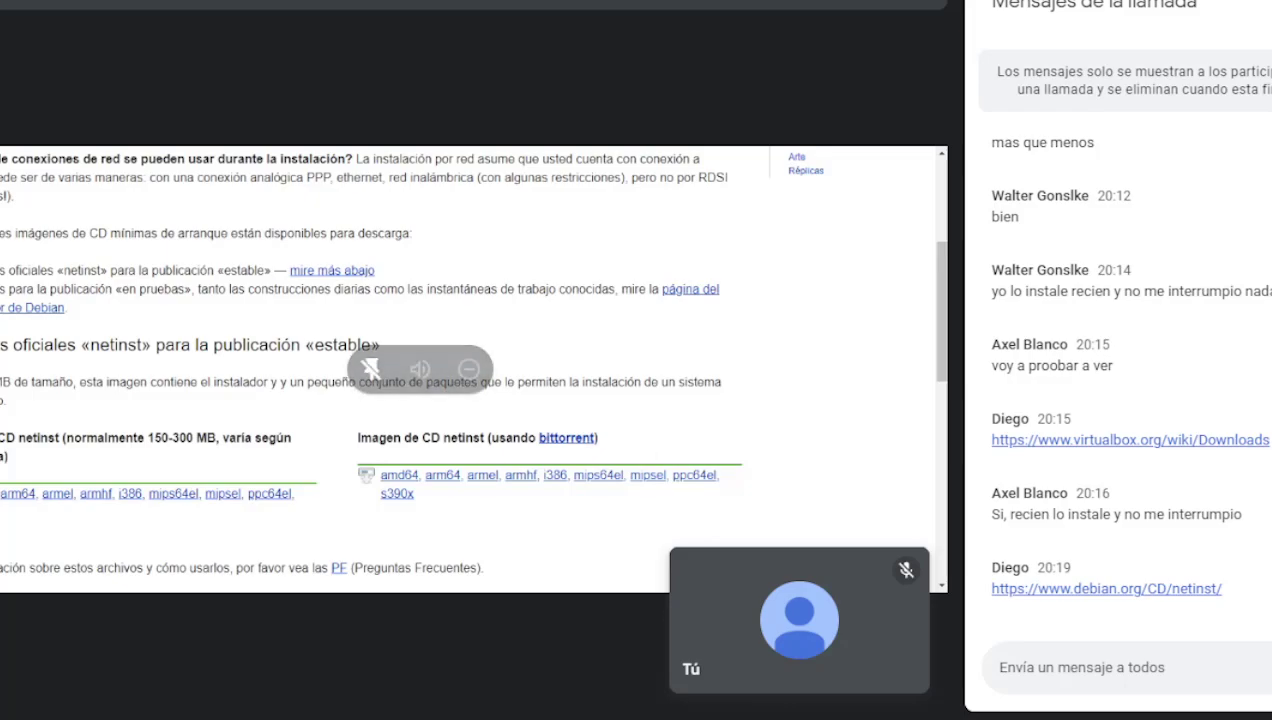
left_click(1245, 706)
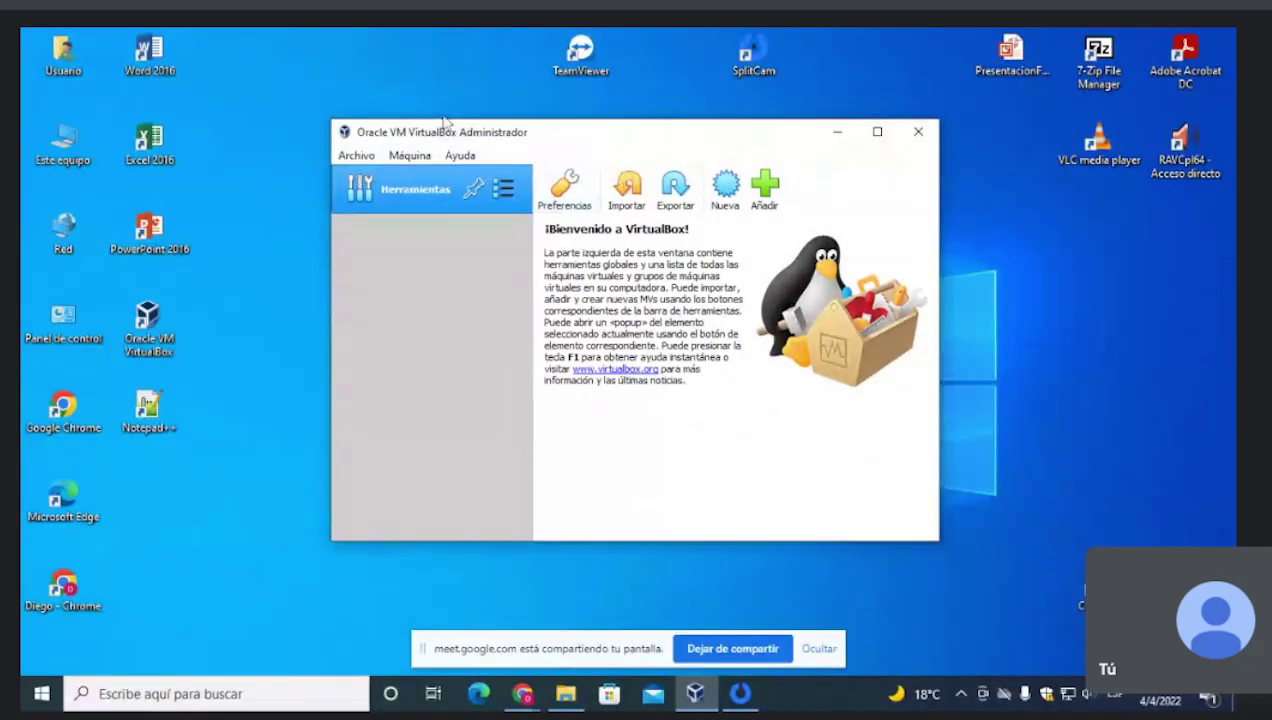
Step: Uninstall the currently installed Extension Pack from Preferencias > Extensiones
left_click(356, 156)
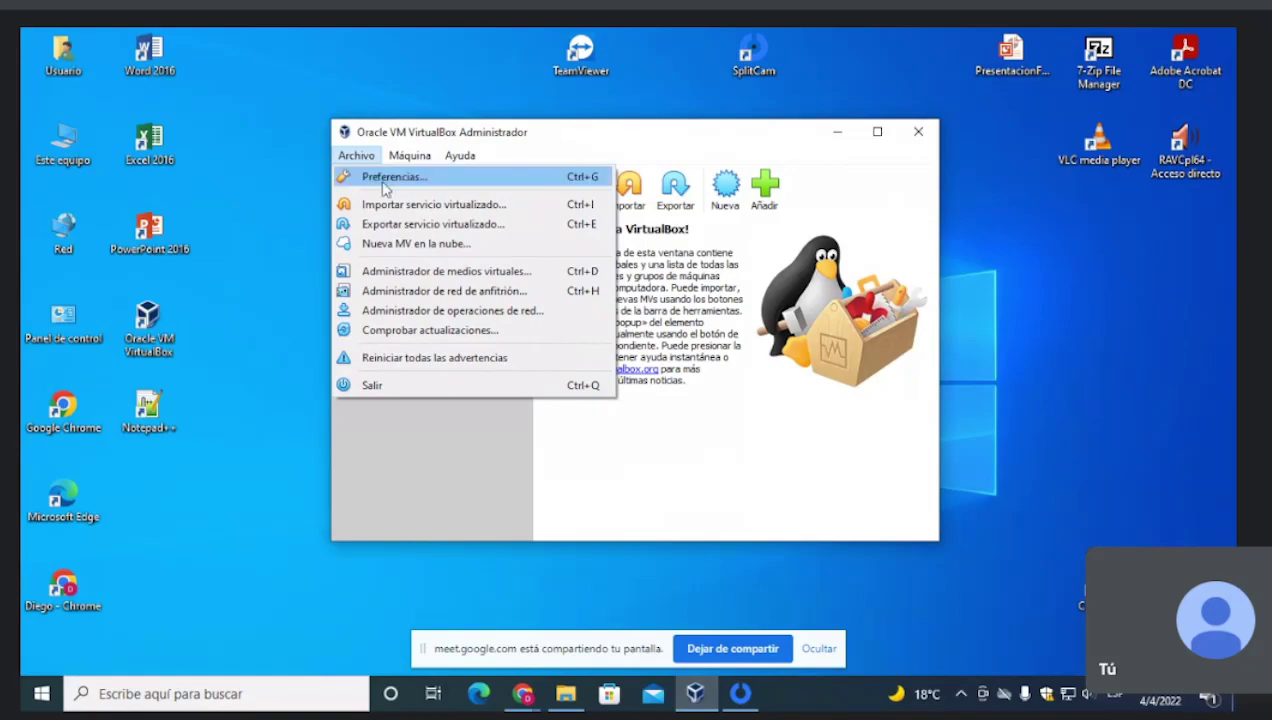
left_click(388, 180)
left_click(437, 336)
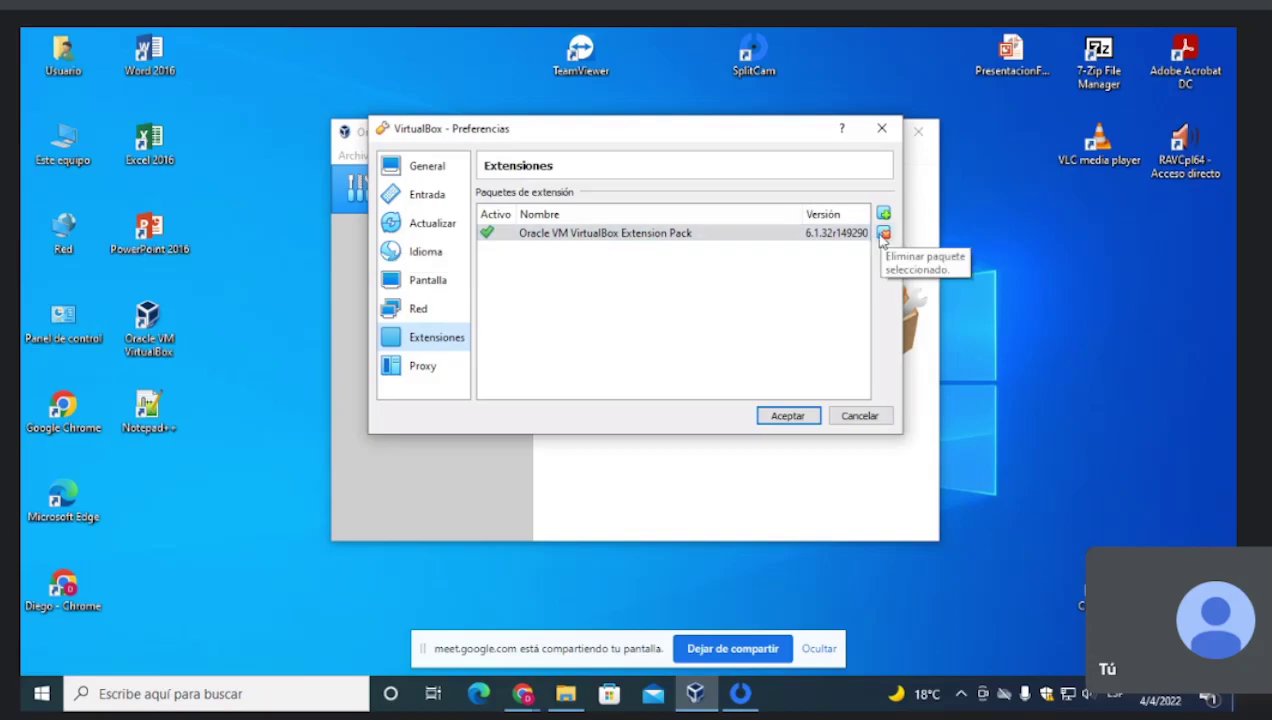
left_click(884, 232)
left_click(597, 341)
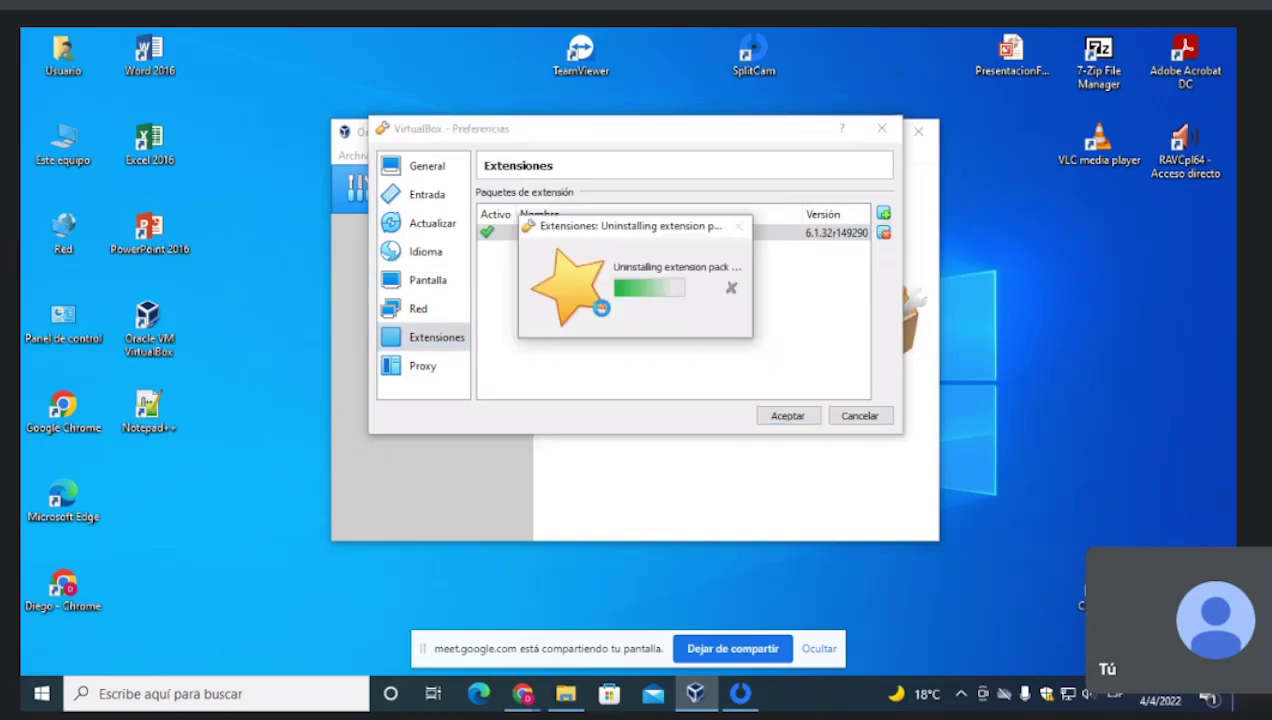
Step: Add the downloaded Extension Pack 6.1.32r149290 file from Descargas
left_click(885, 214)
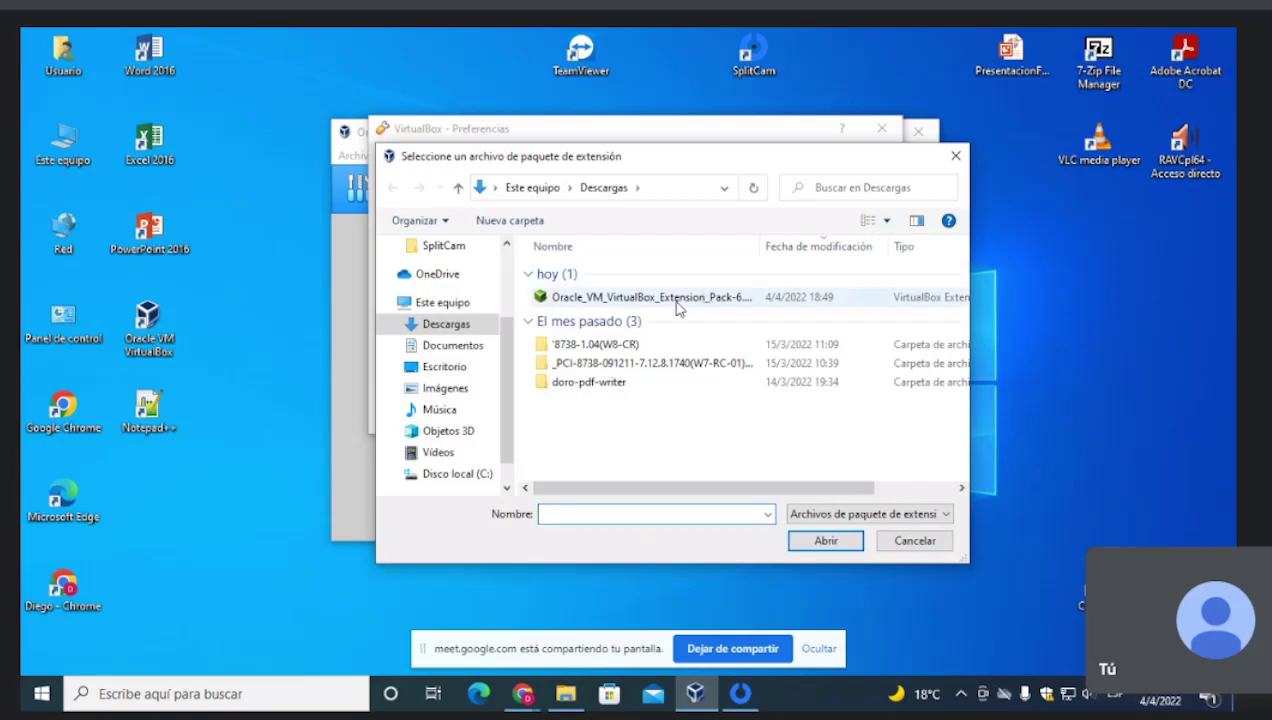
left_click(678, 305)
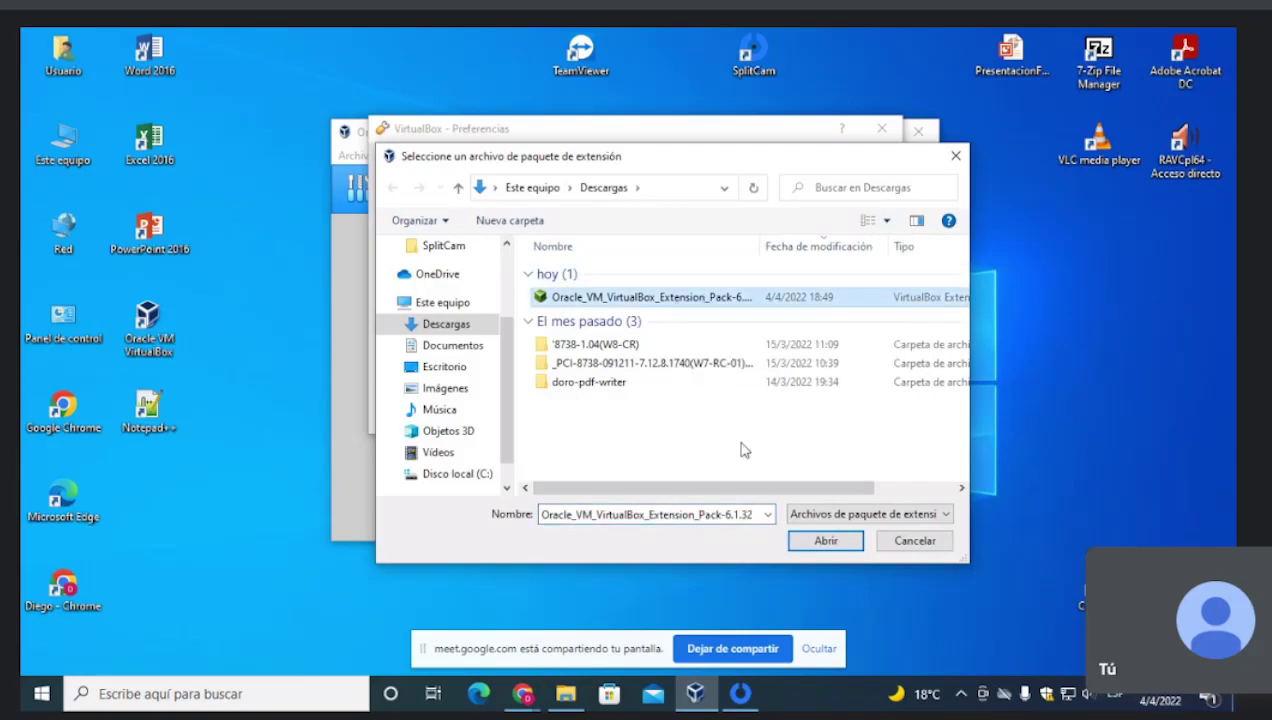
left_click(822, 540)
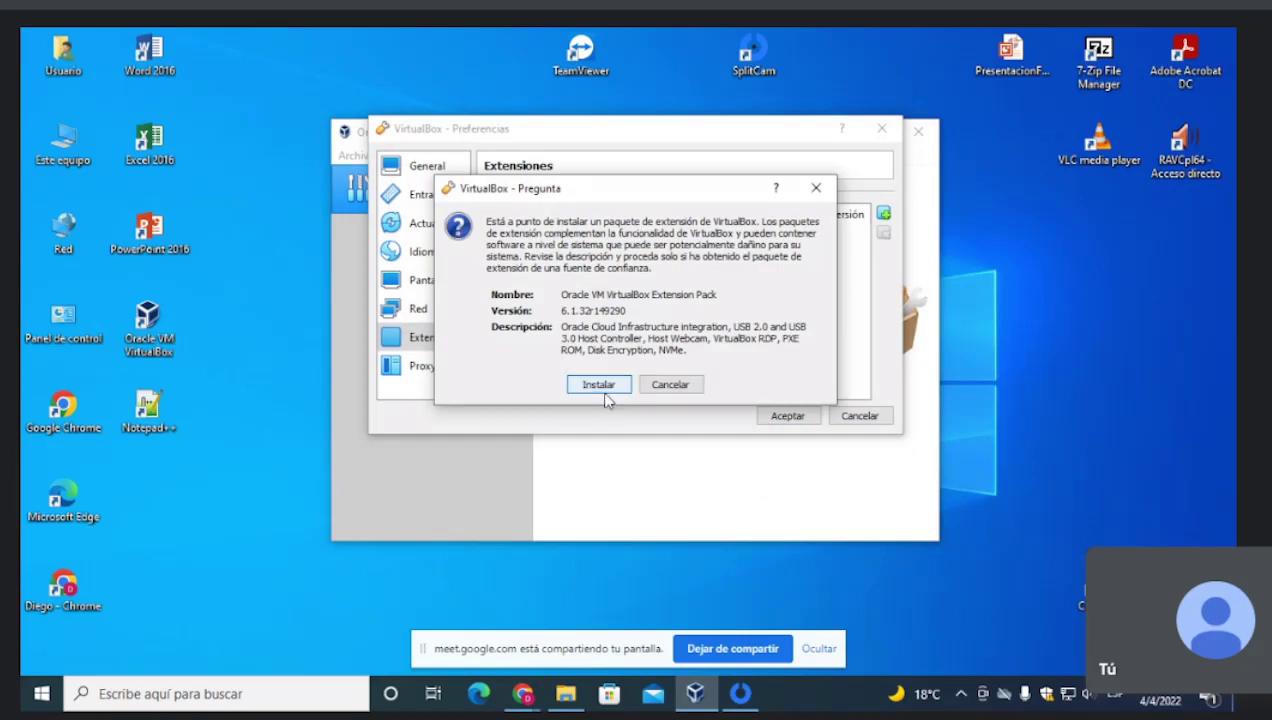
Step: Install Extension Pack 6.1.32r149290, accepting its licence, and close Preferencias with Aceptar
left_click(601, 388)
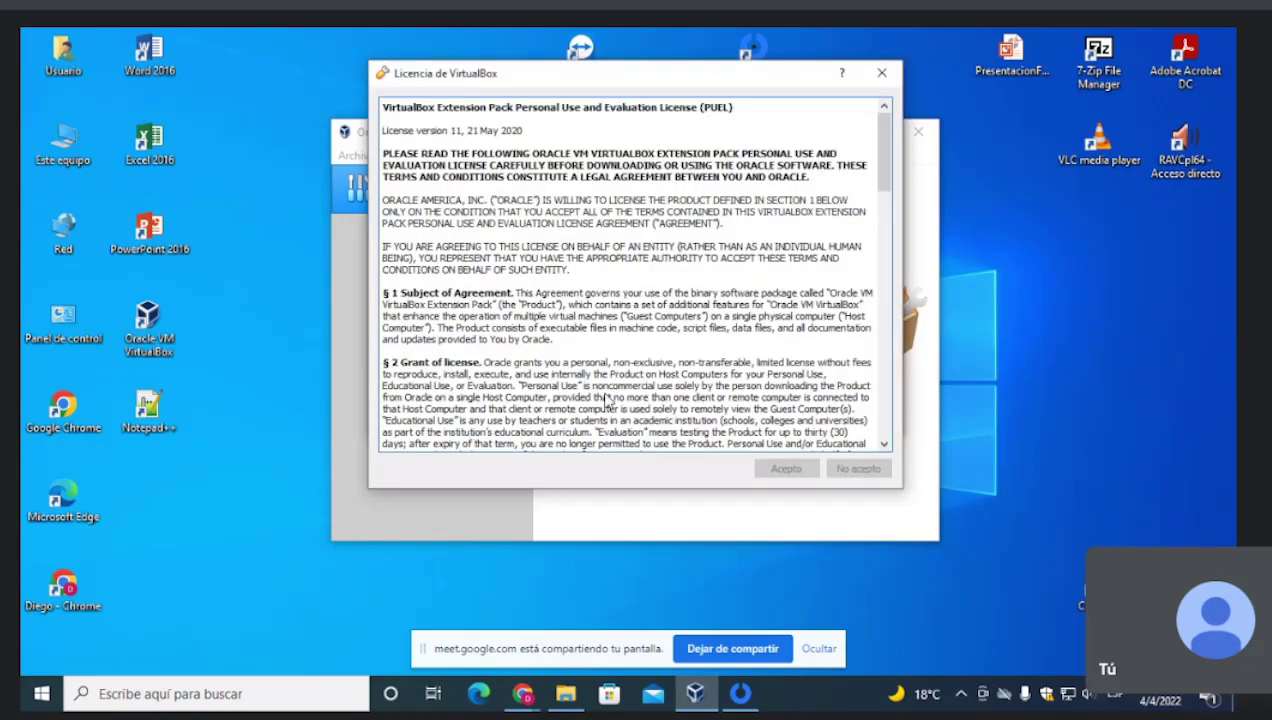
scroll(606, 398, "down", 15)
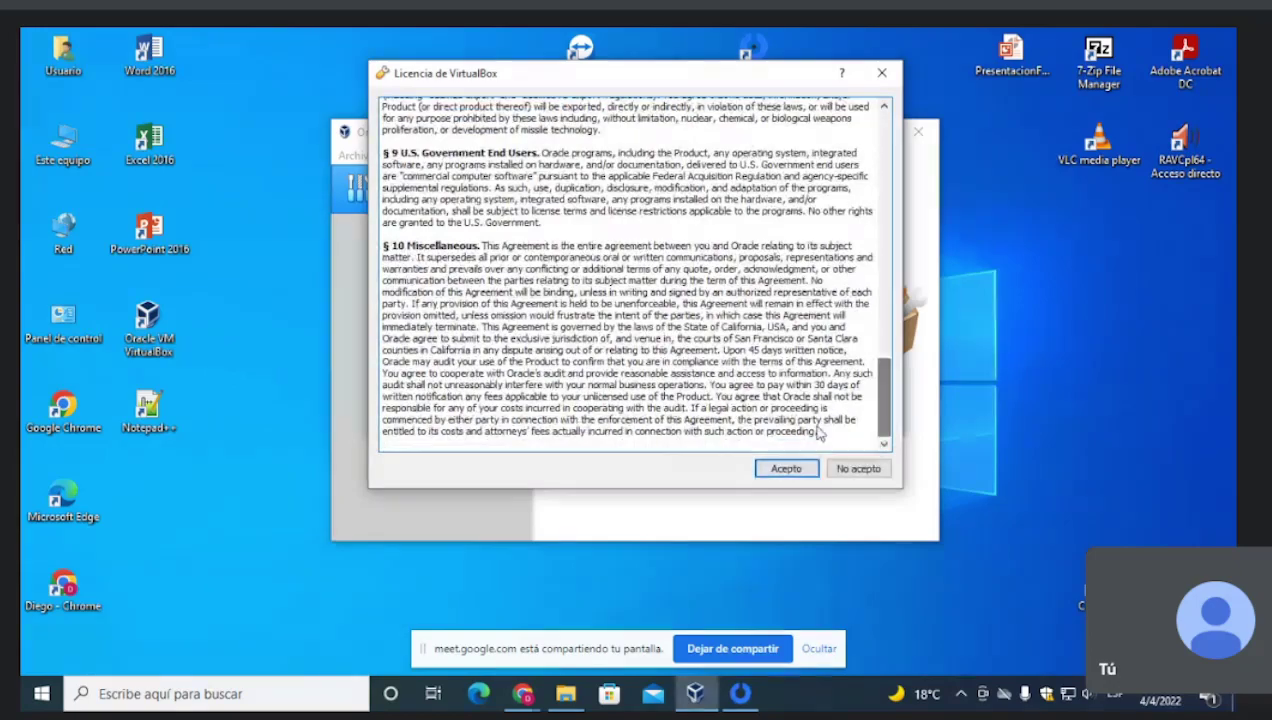
left_click(786, 468)
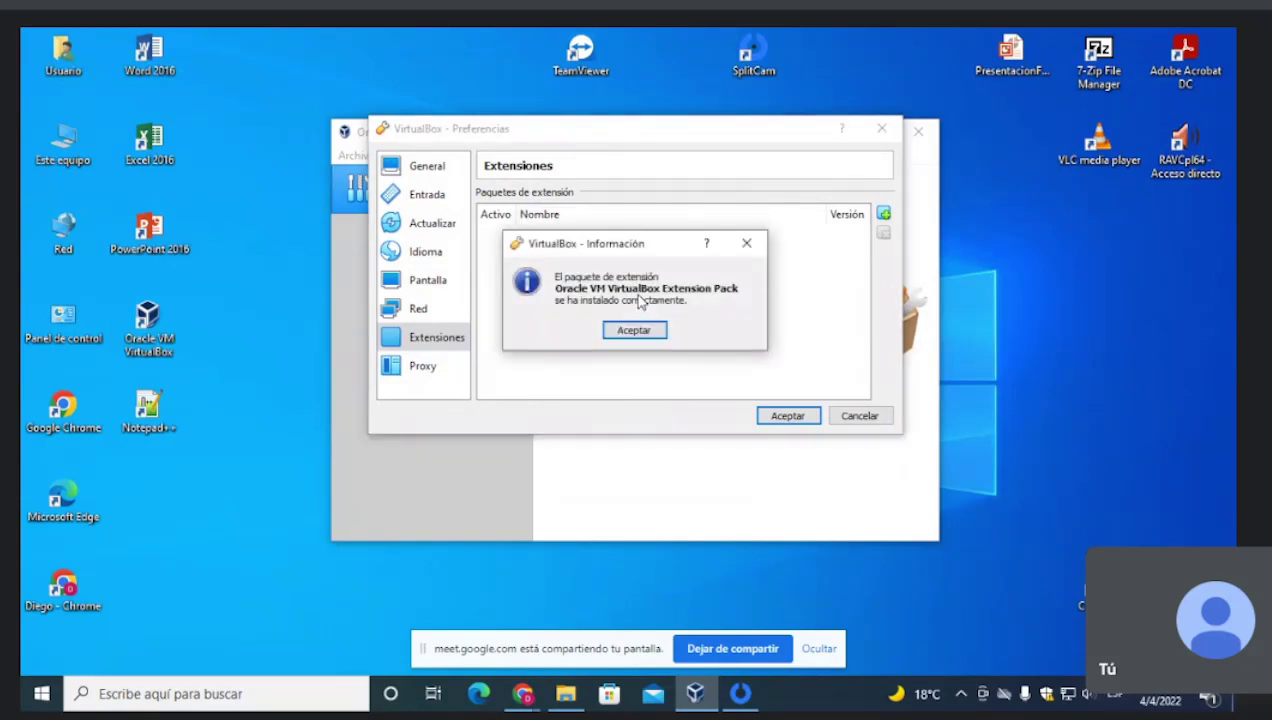
left_click(632, 331)
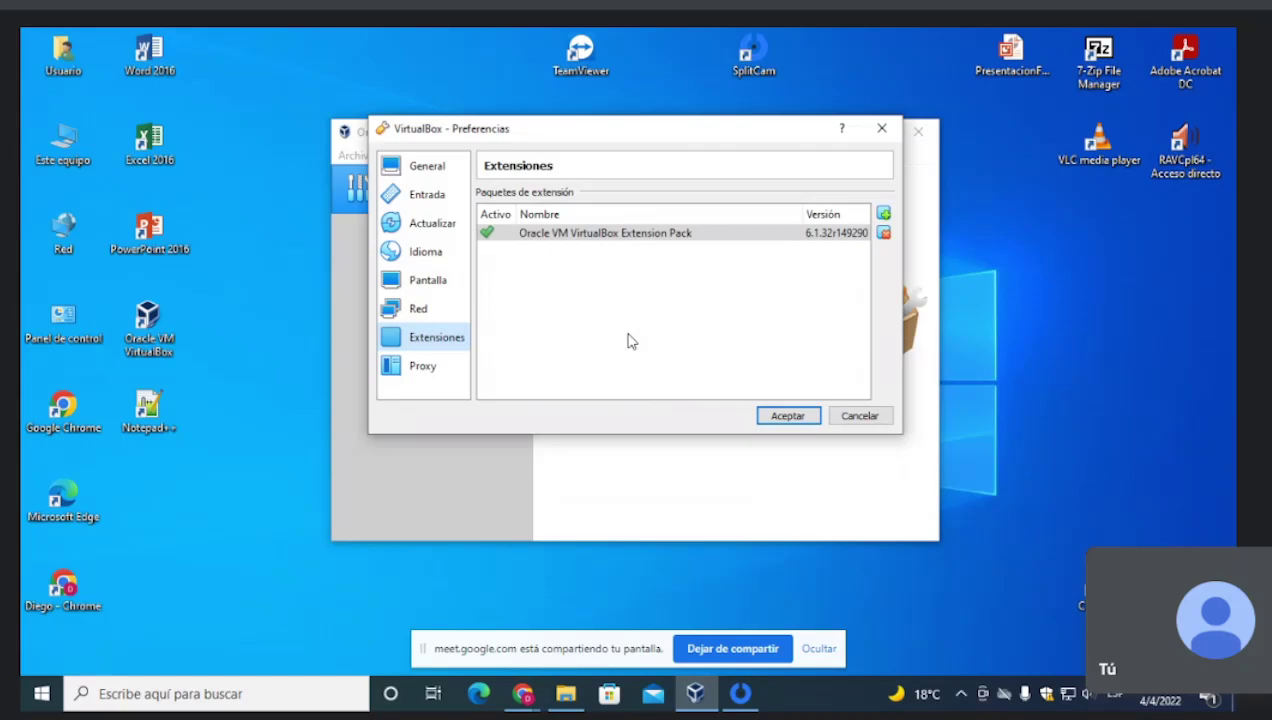
left_click(786, 416)
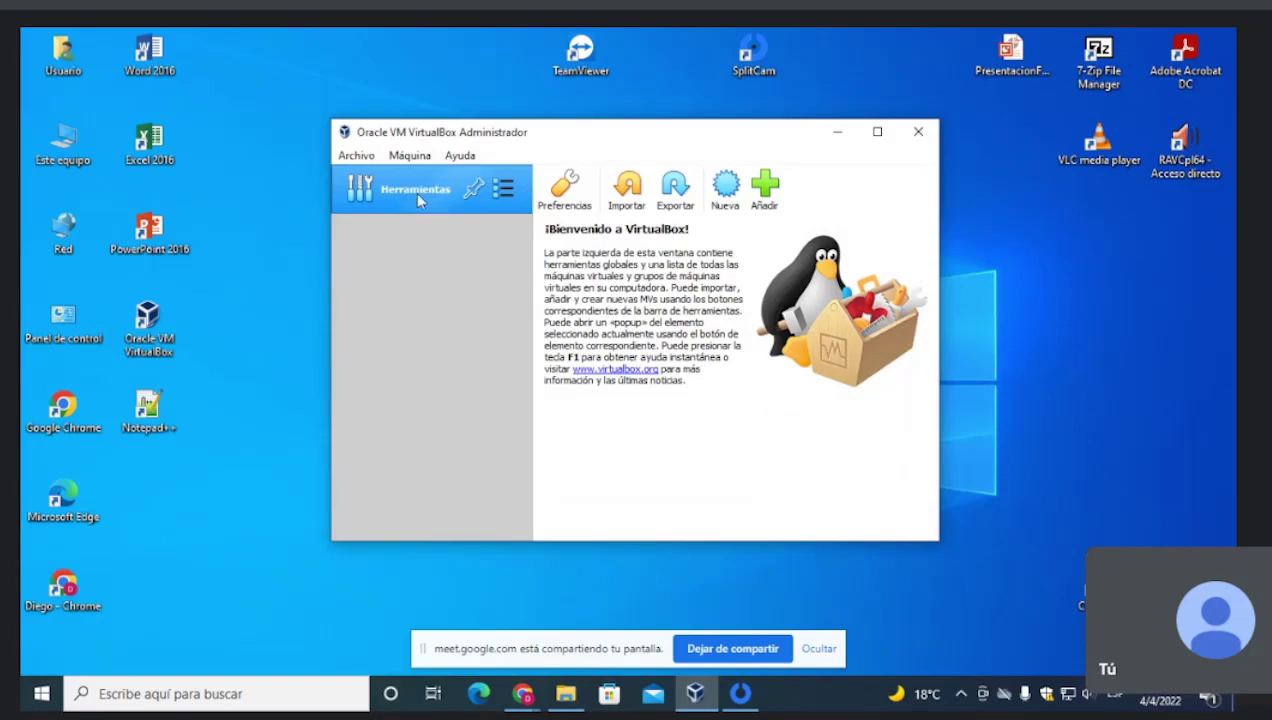
left_click(356, 156)
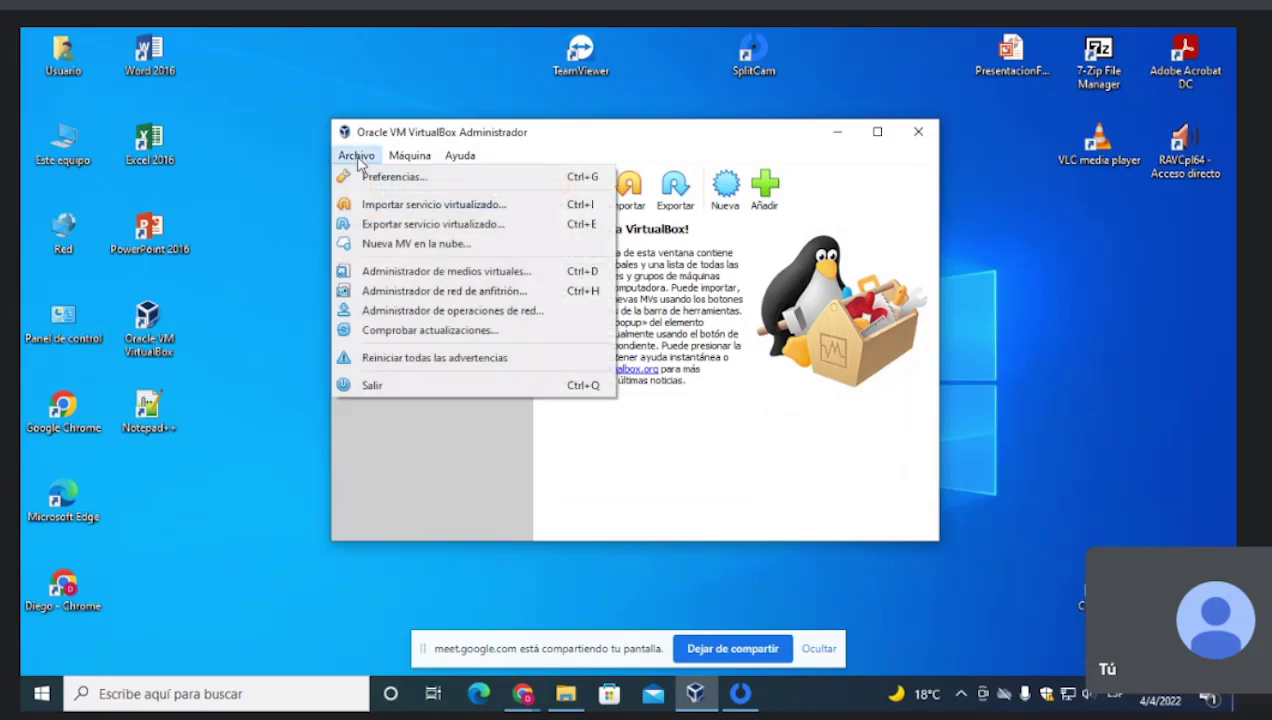
left_click(361, 175)
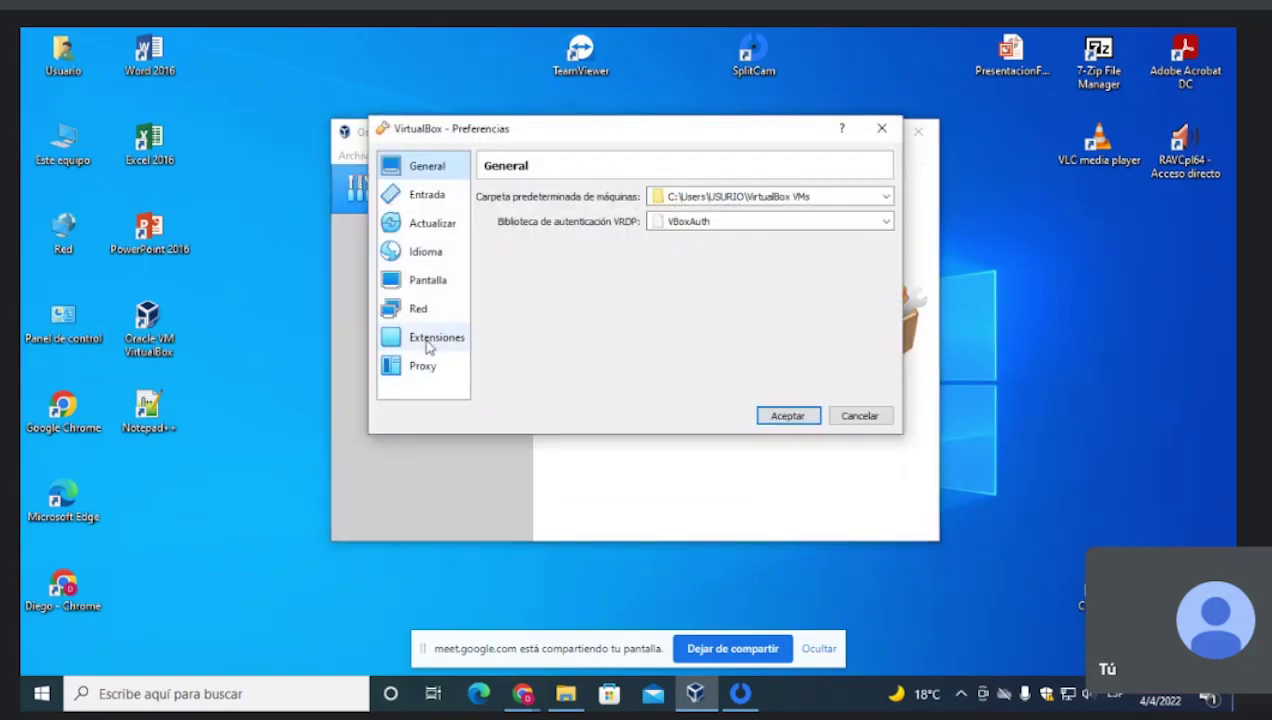
left_click(426, 341)
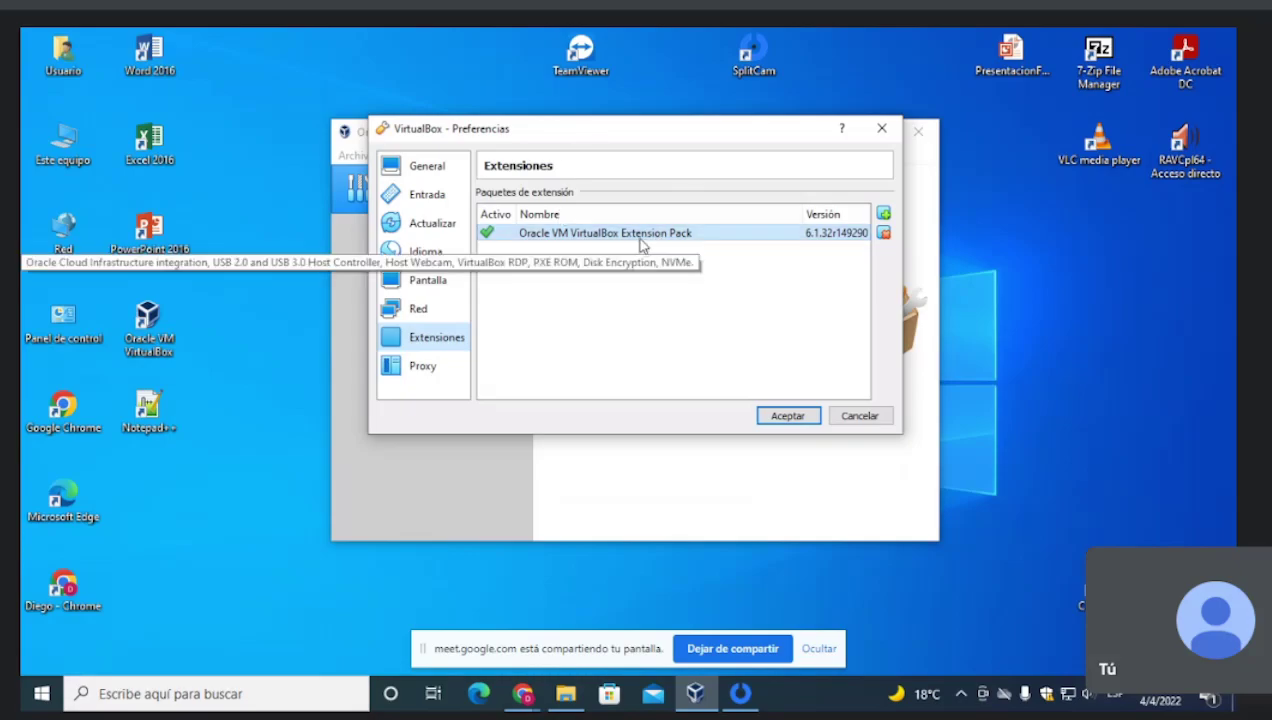
left_click(787, 416)
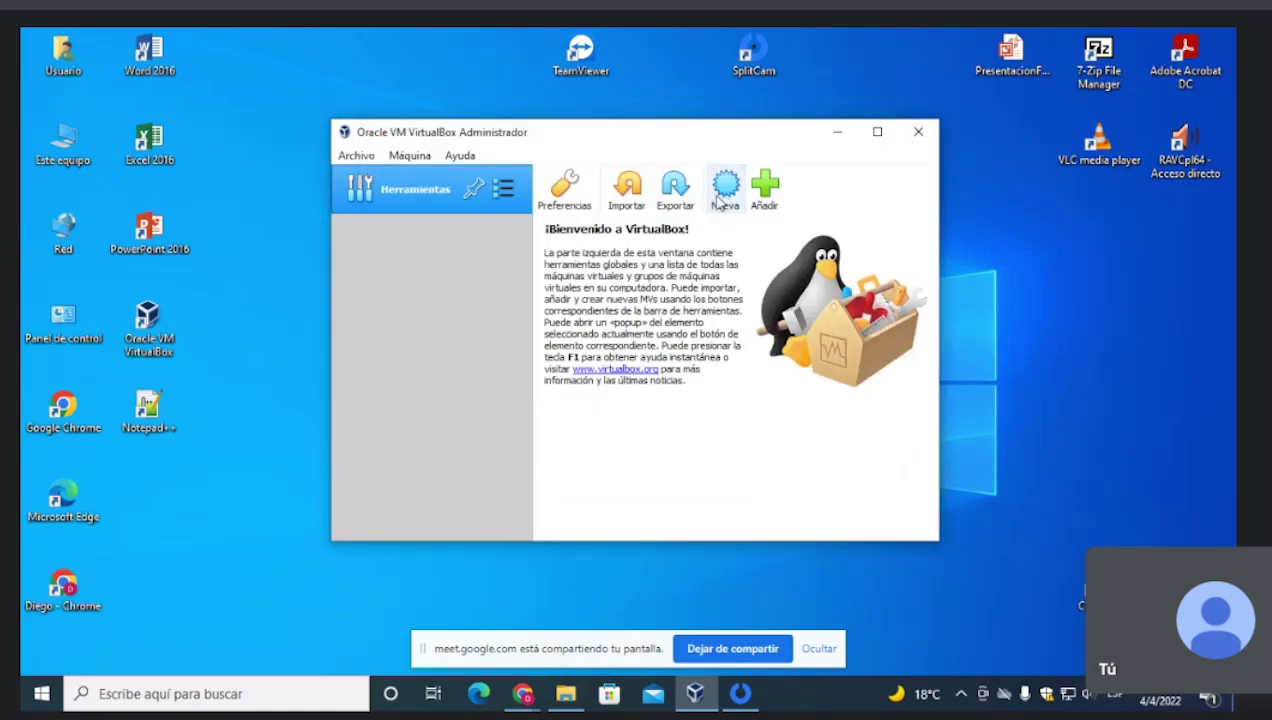
Step: Start the new virtual machine wizard and browse the operating system version list
mouse_move(711, 145)
left_mouse_down()
mouse_move(779, 126)
mouse_move(696, 131)
left_mouse_up()
left_click(405, 142)
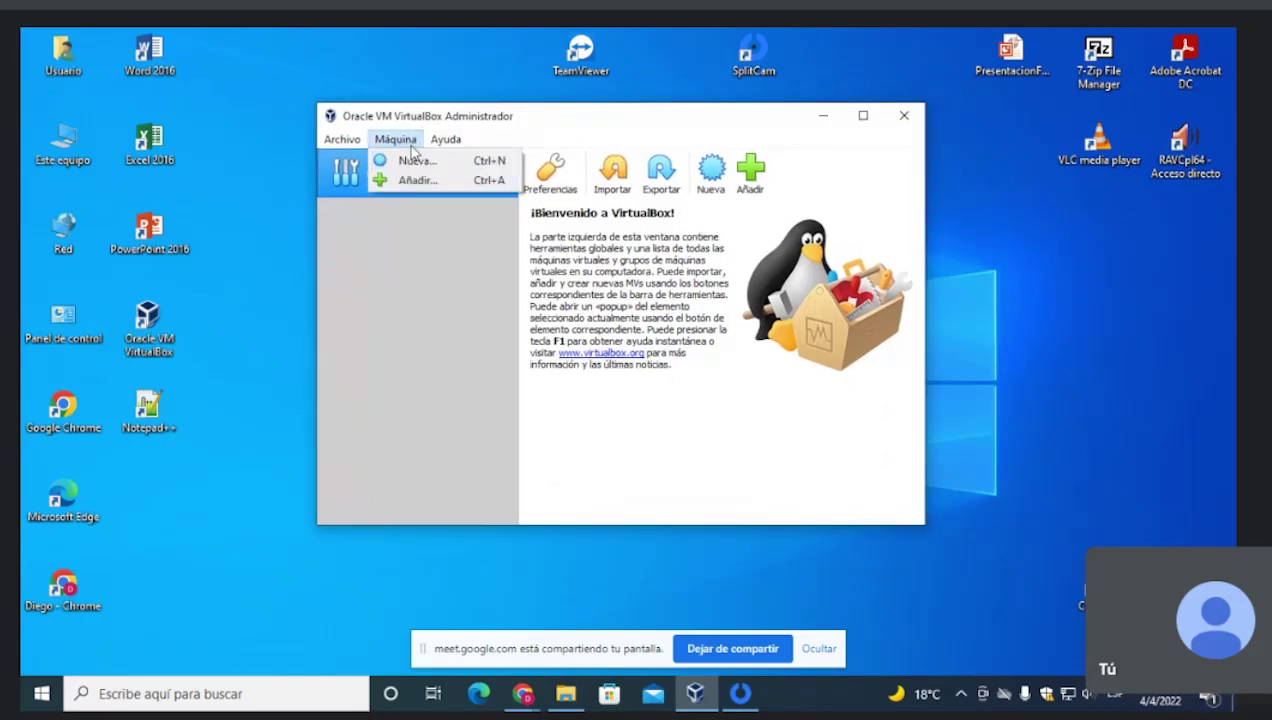
left_click(673, 141)
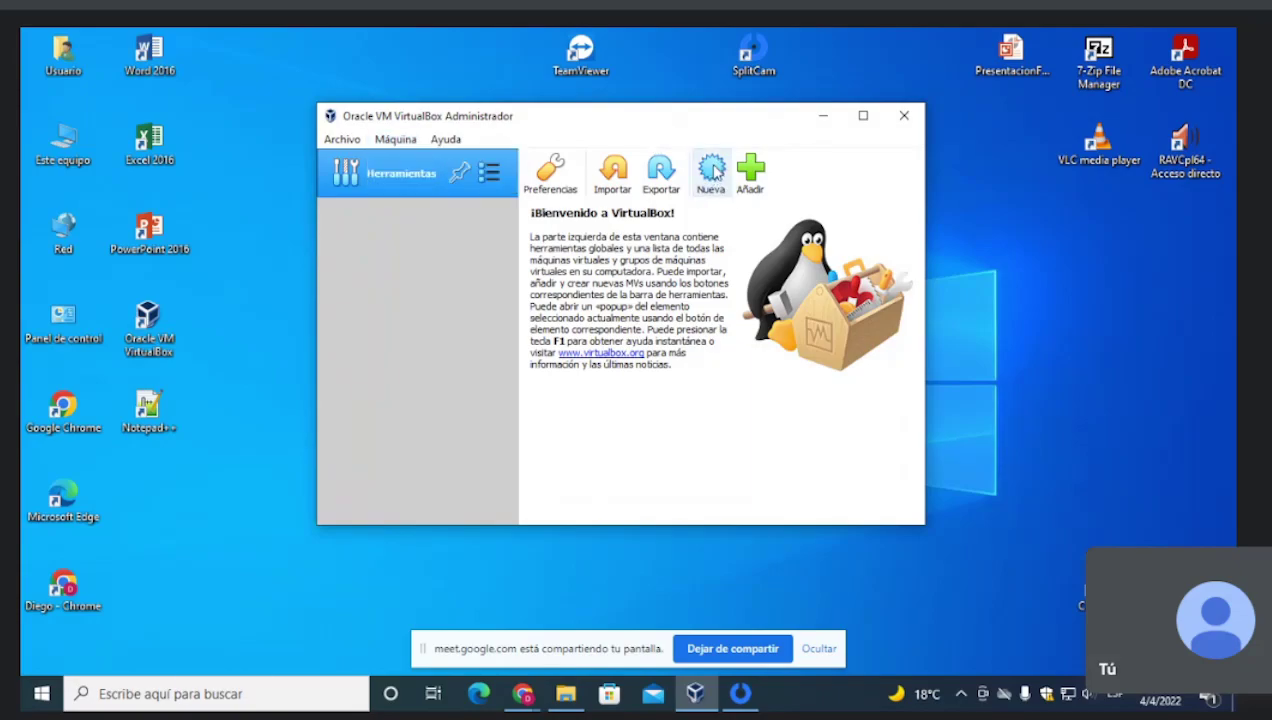
left_click(716, 172)
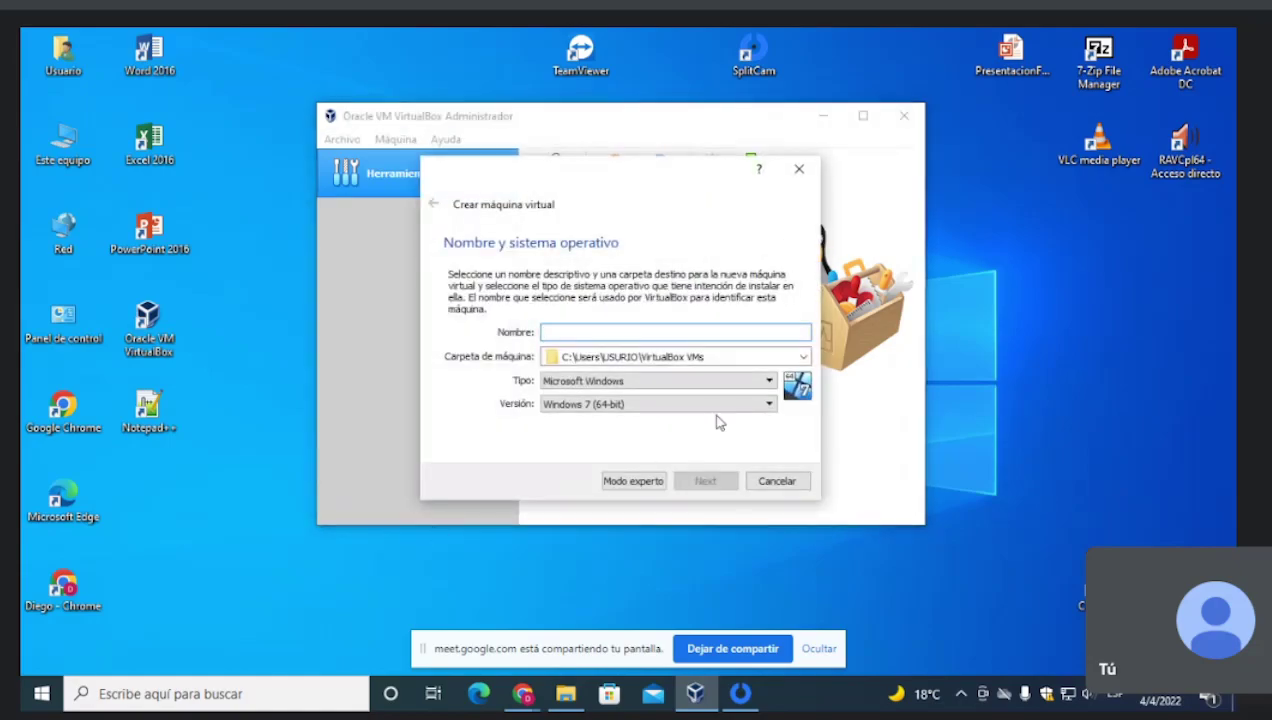
left_click(681, 414)
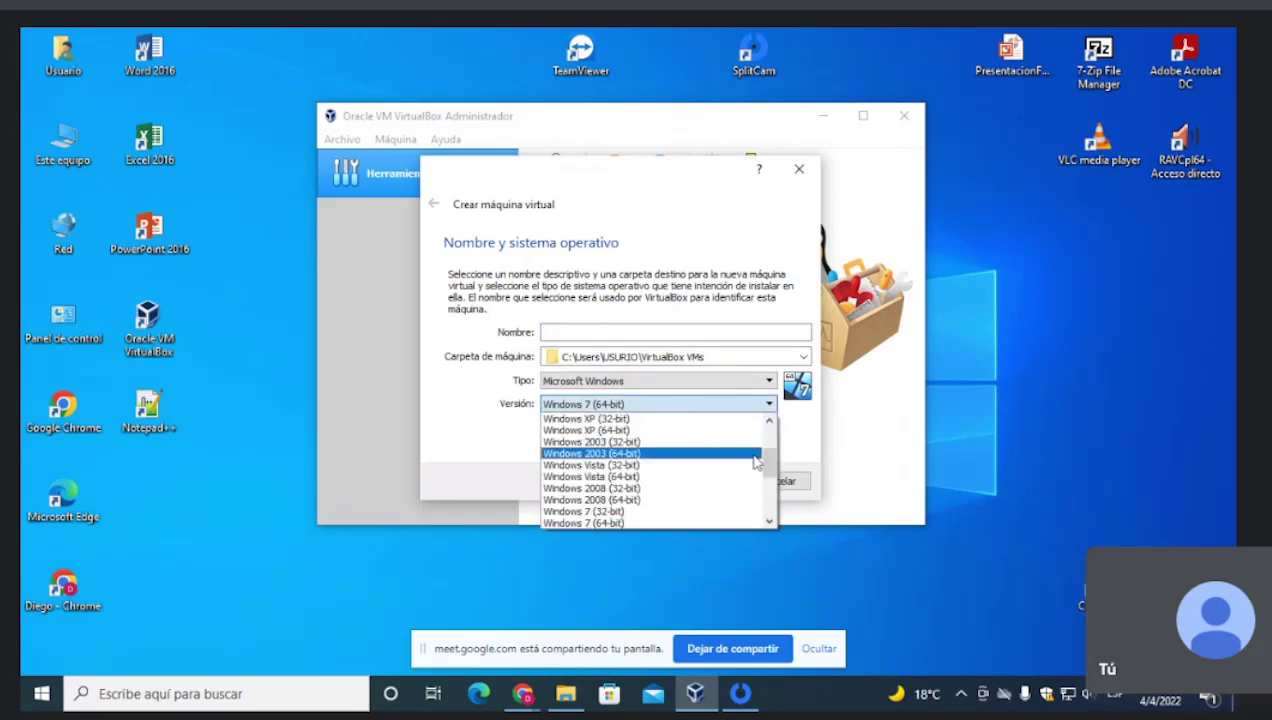
scroll(770, 449, "up", 2)
scroll(770, 450, "down", 1)
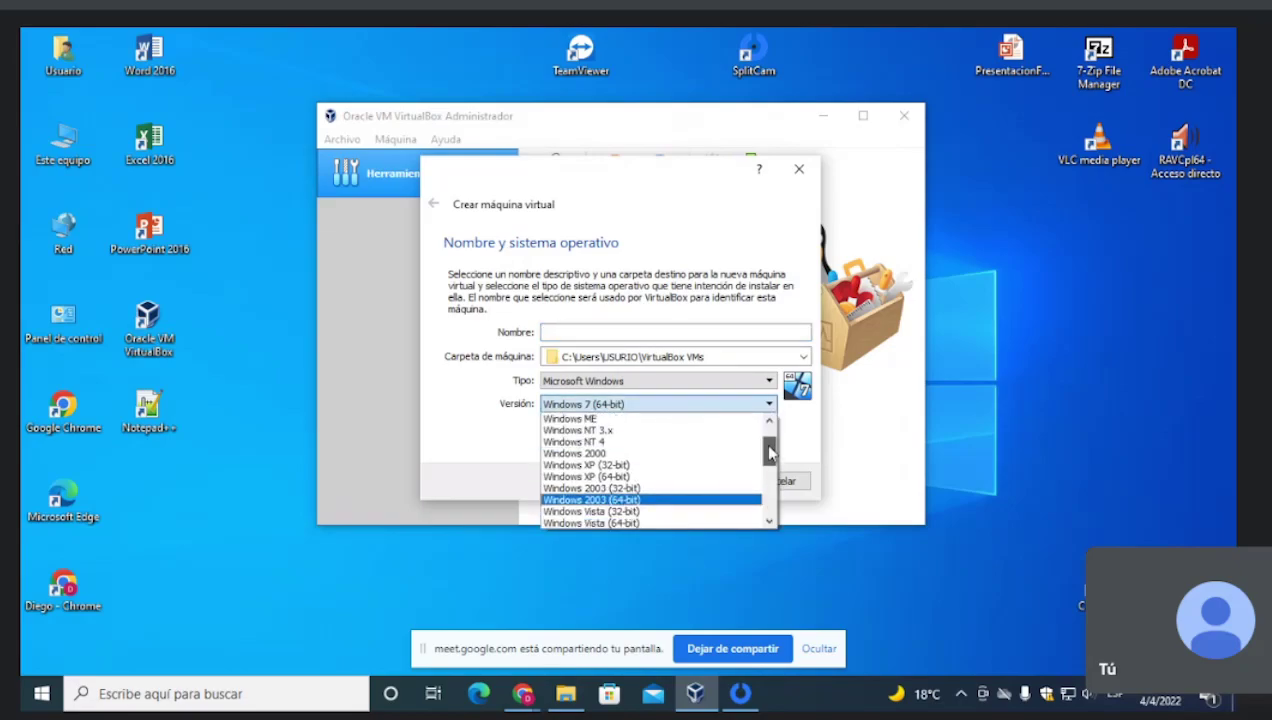
scroll(770, 452, "down", 2)
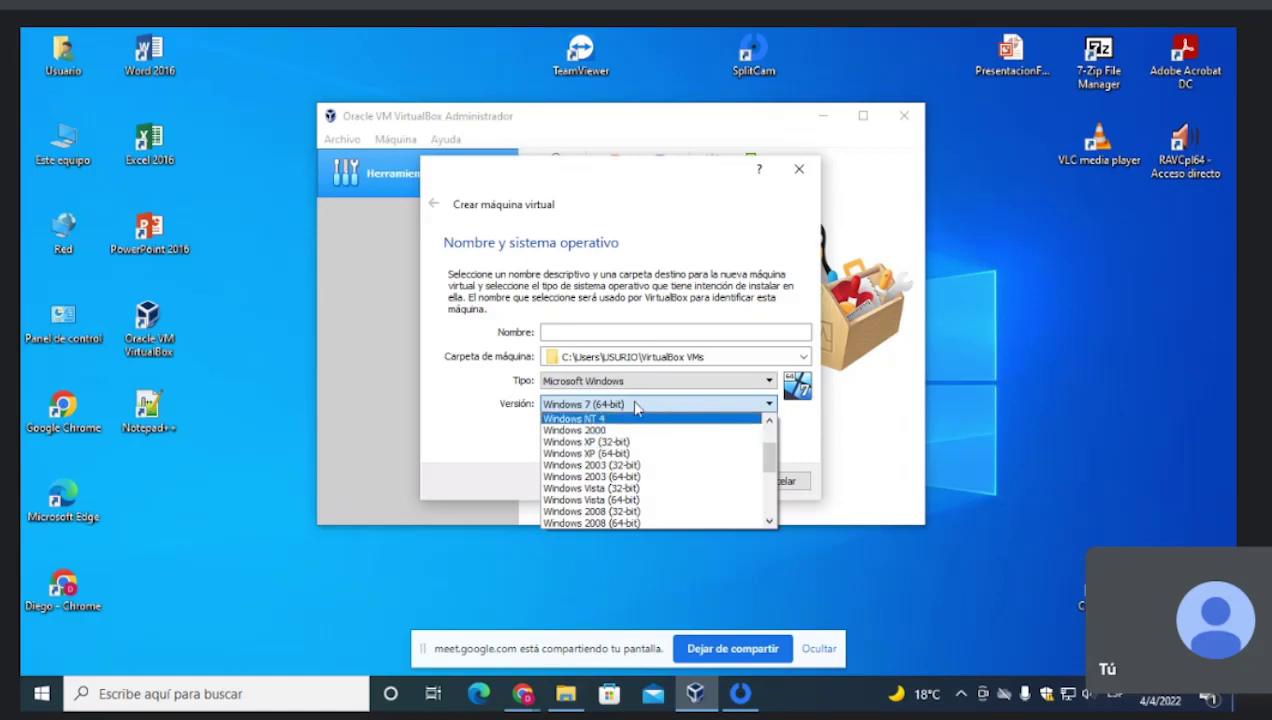
Step: Set type Linux, version Debian (64-bit), name 'Debian11', and continue to memory size
left_click(764, 384)
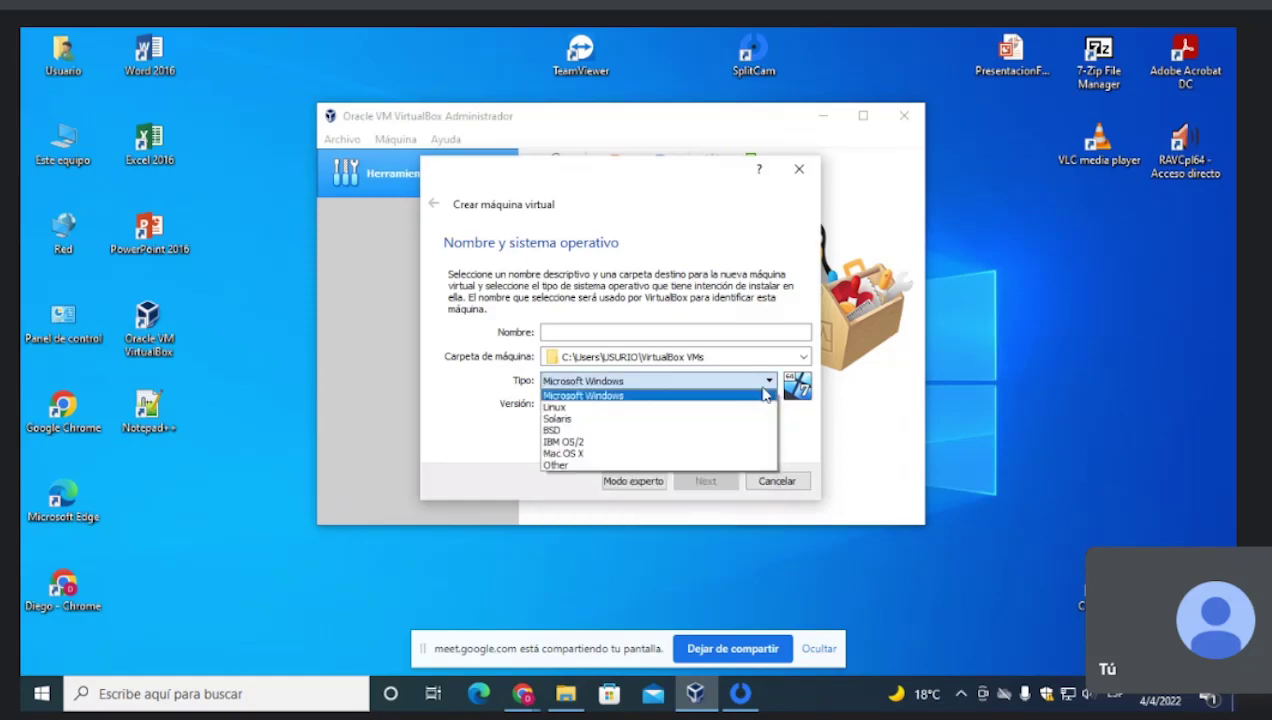
left_click(738, 407)
left_click(737, 406)
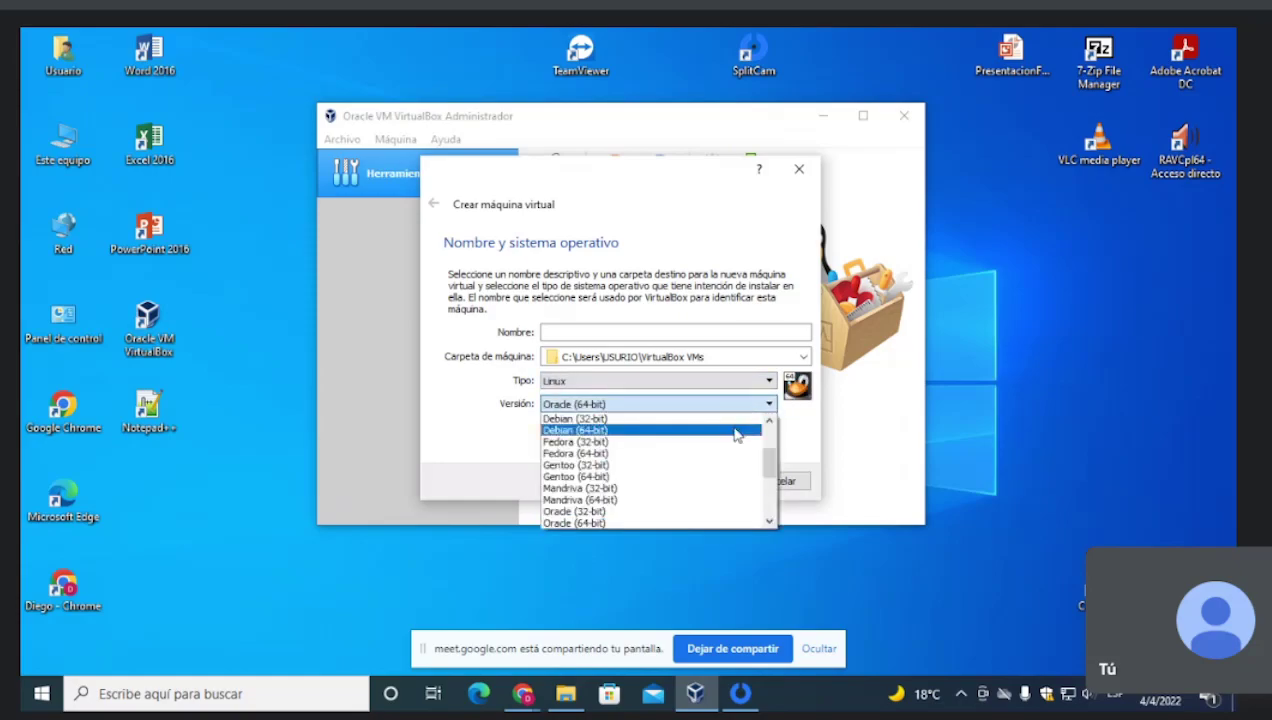
left_click(736, 430)
left_click(659, 333)
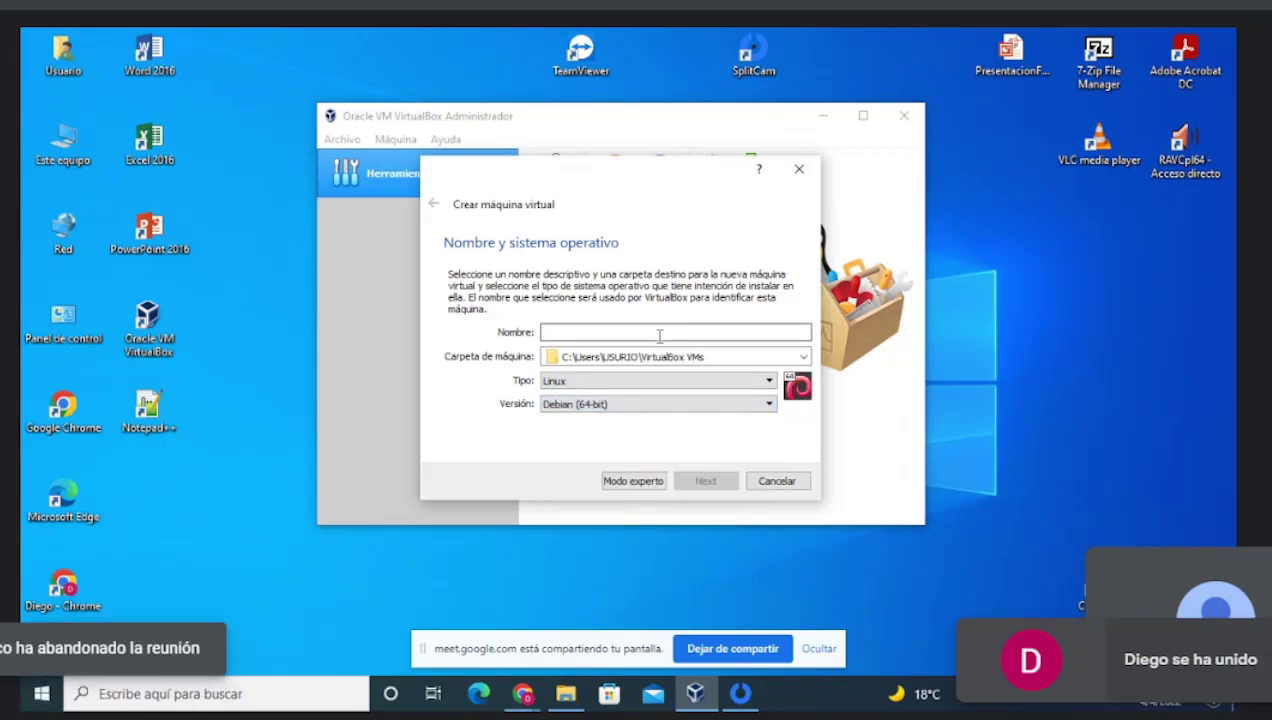
type("Debian")
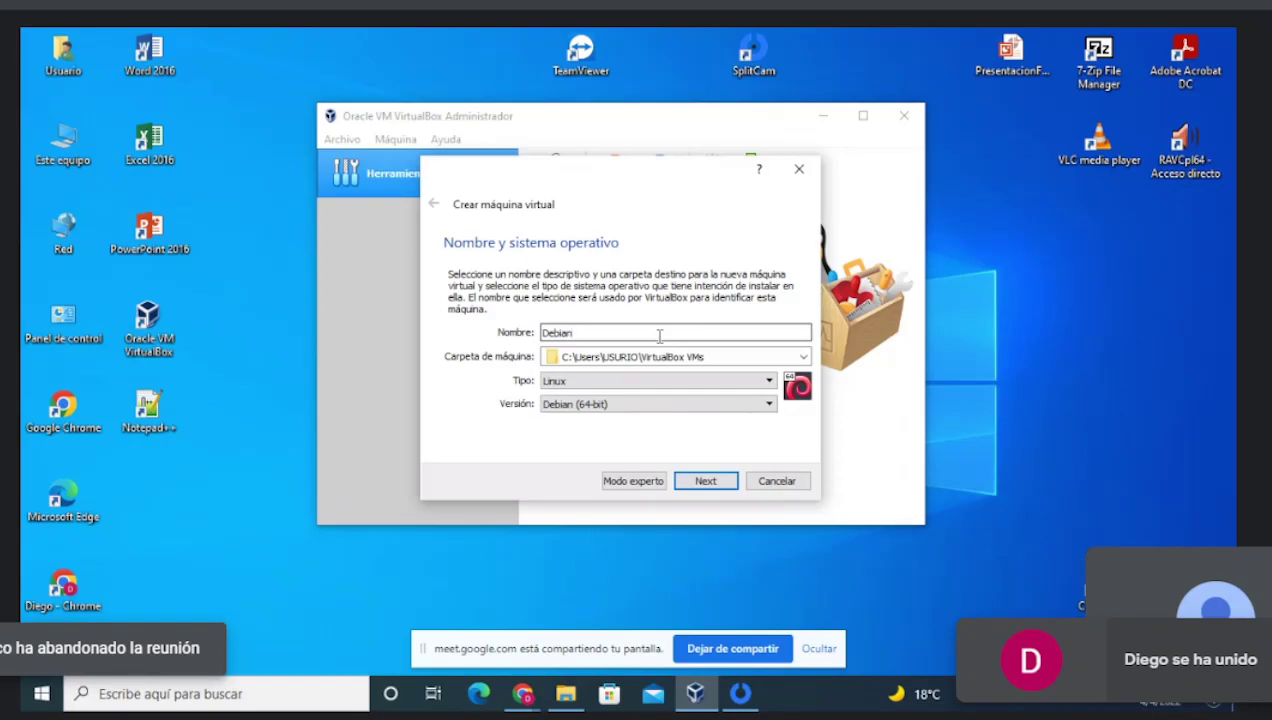
type("11")
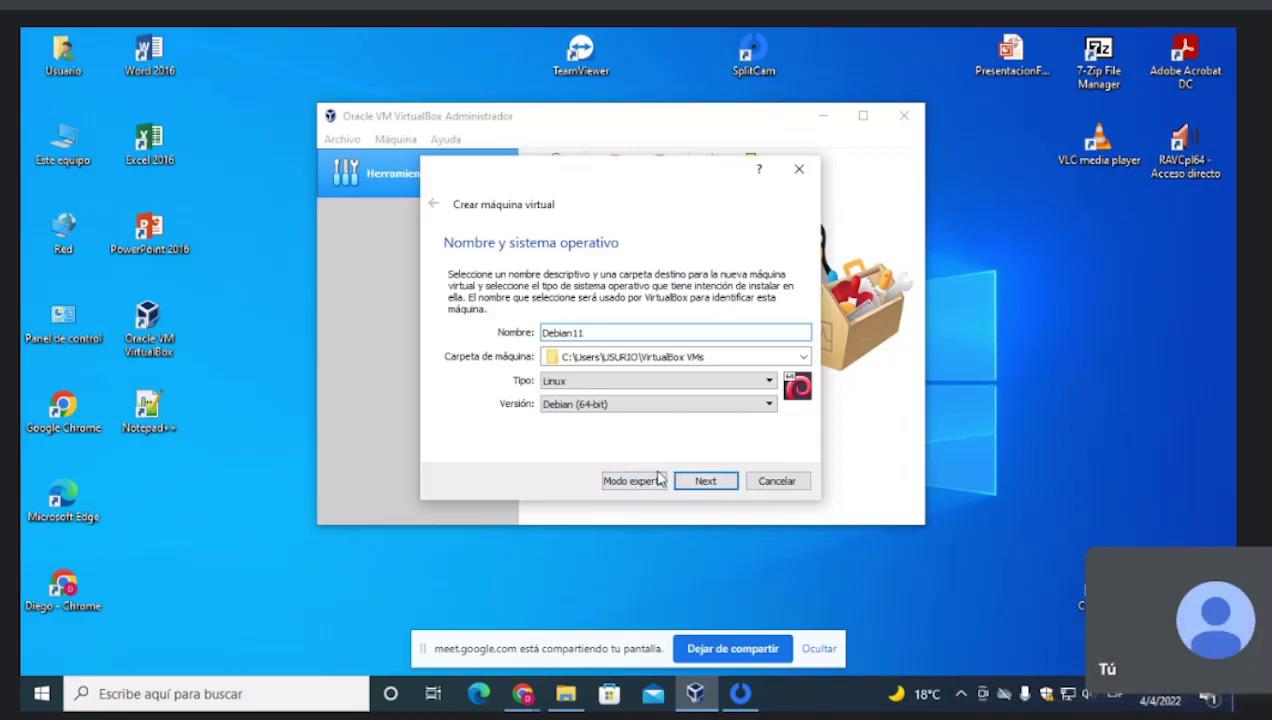
left_click_drag(572, 181, 540, 145)
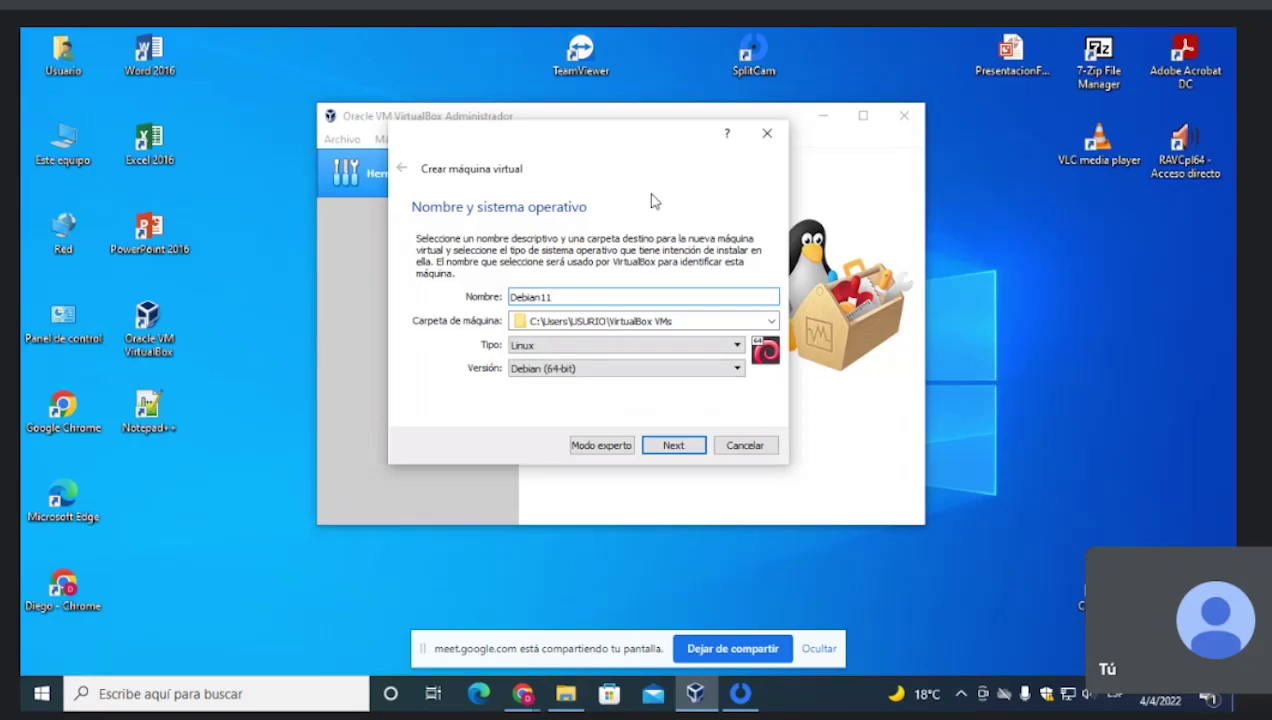
left_click(676, 447)
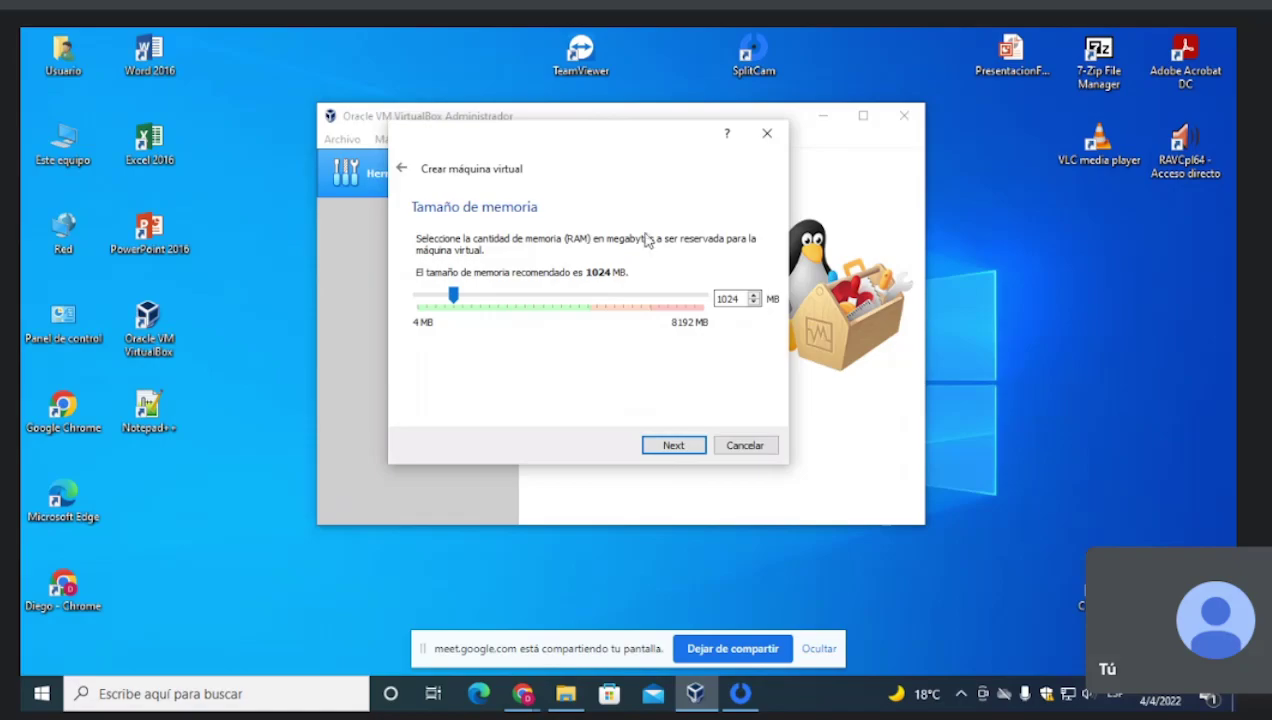
Step: Keep 1024 MB of memory and create a new virtual hard disk now
left_click(674, 446)
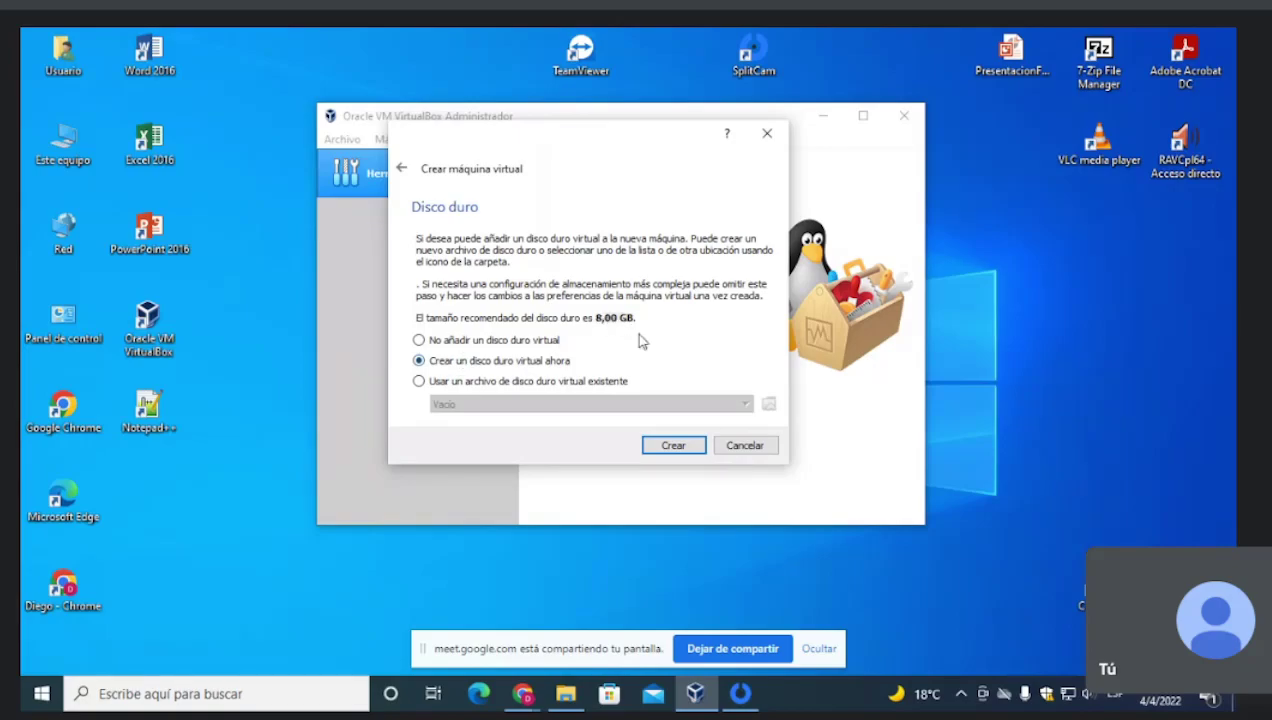
left_click(679, 446)
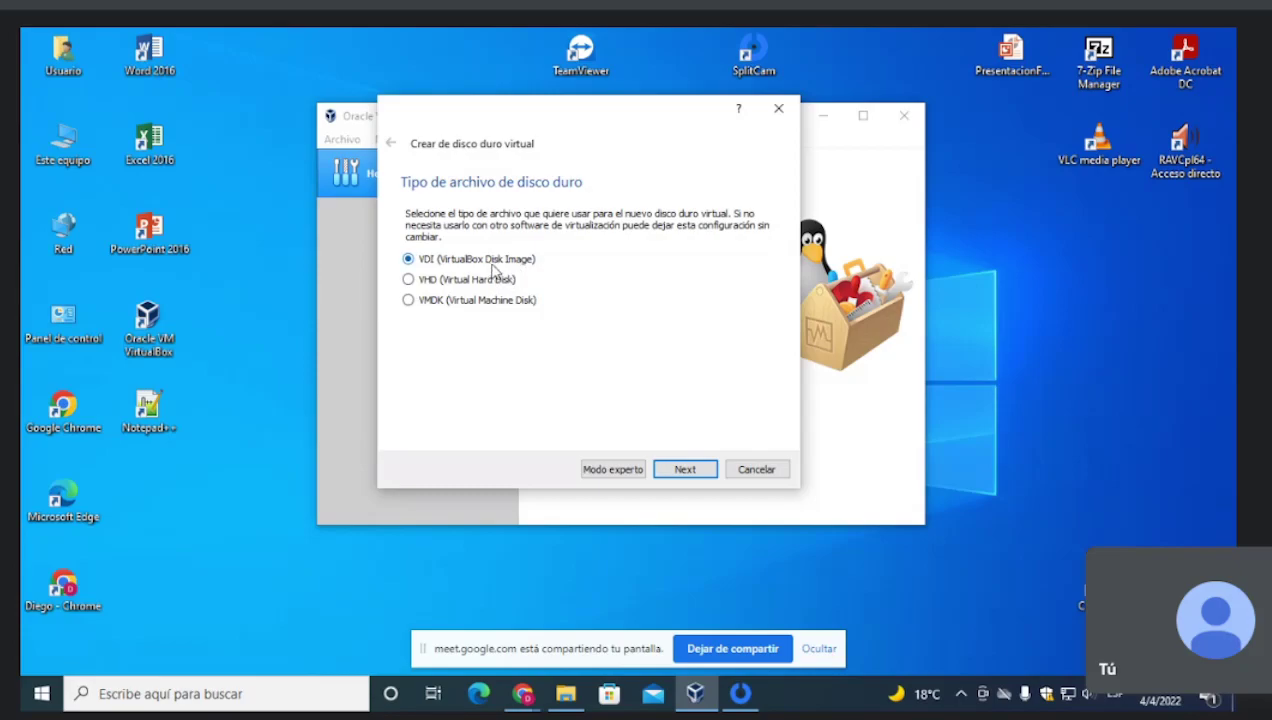
Step: After trying VHD and VMDK, choose VDI as the disk file type and continue
left_click(495, 284)
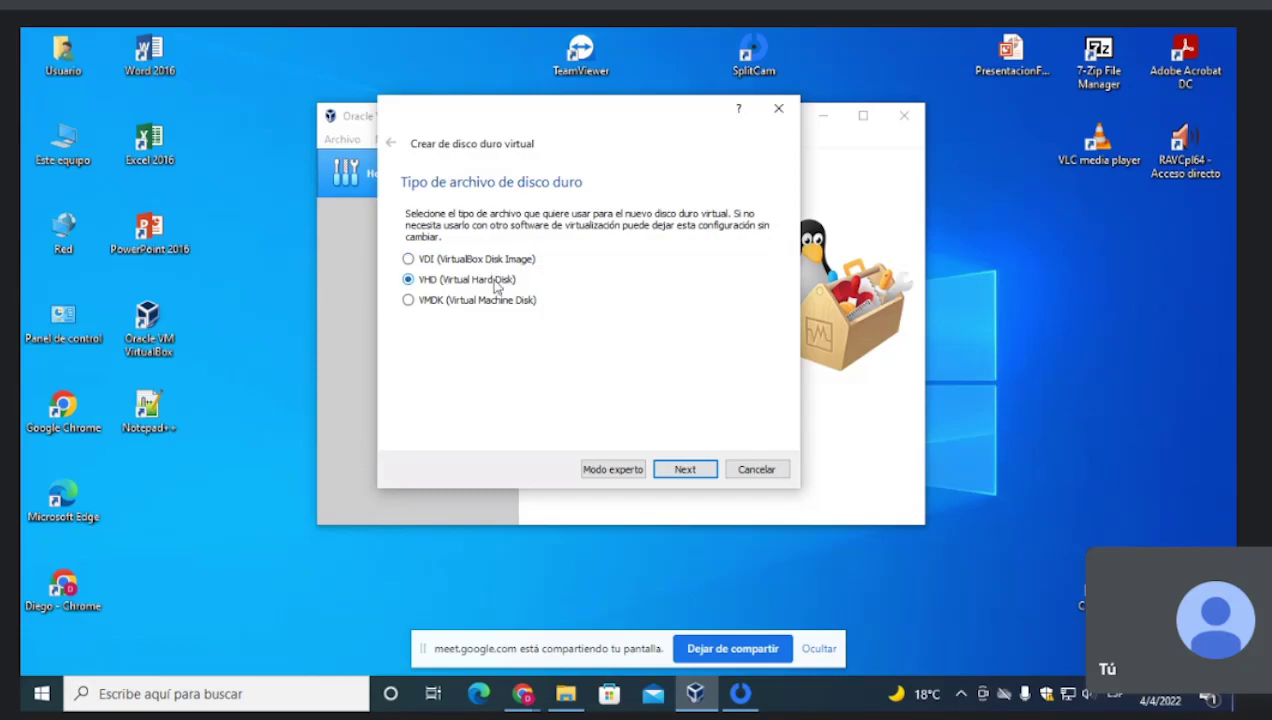
left_click(492, 300)
left_click_drag(619, 115, 701, 188)
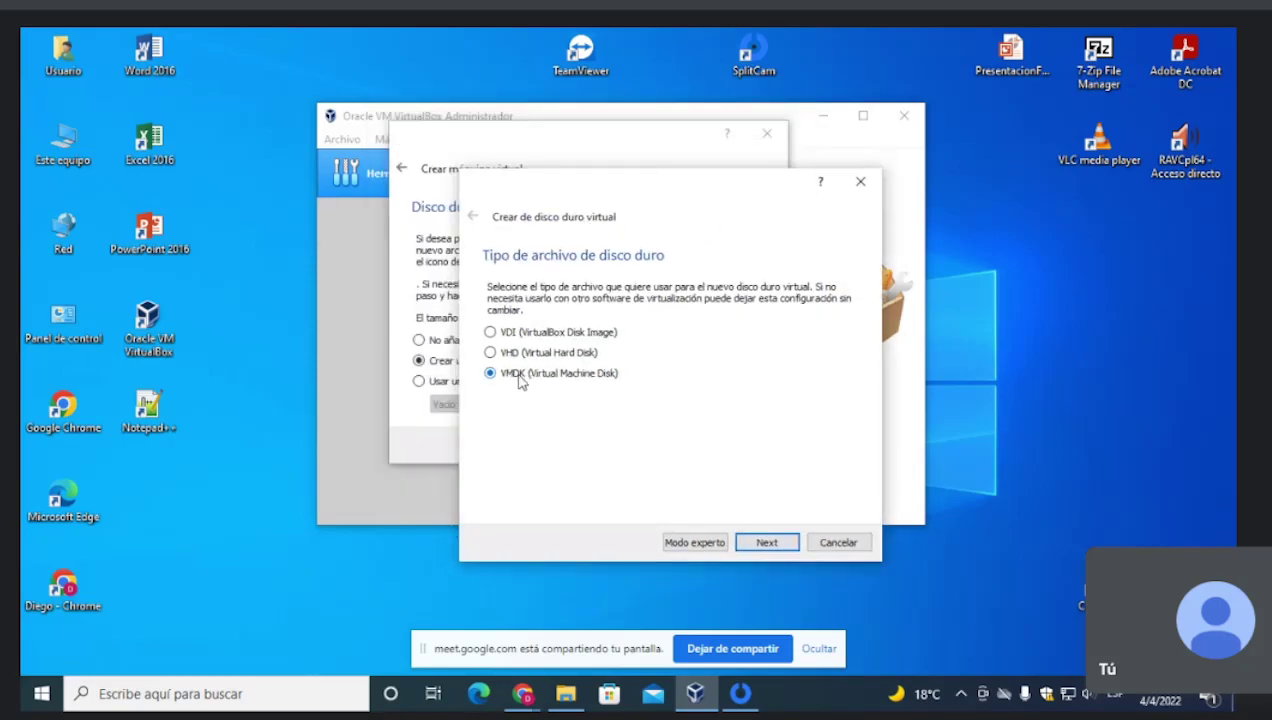
left_click(508, 337)
left_click(785, 549)
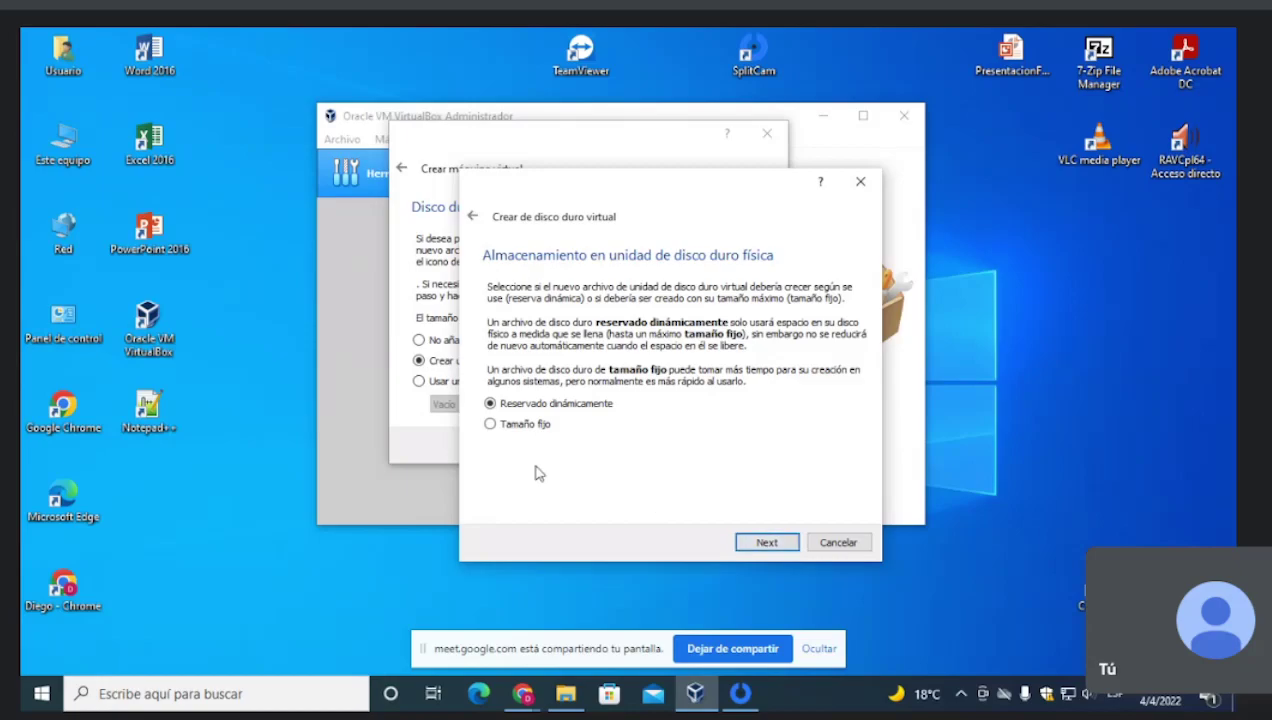
Step: Choose the disk storage allocation, trying Tamaño fijo, and continue to the 8,00 GB size step
left_click(534, 428)
left_click(545, 407)
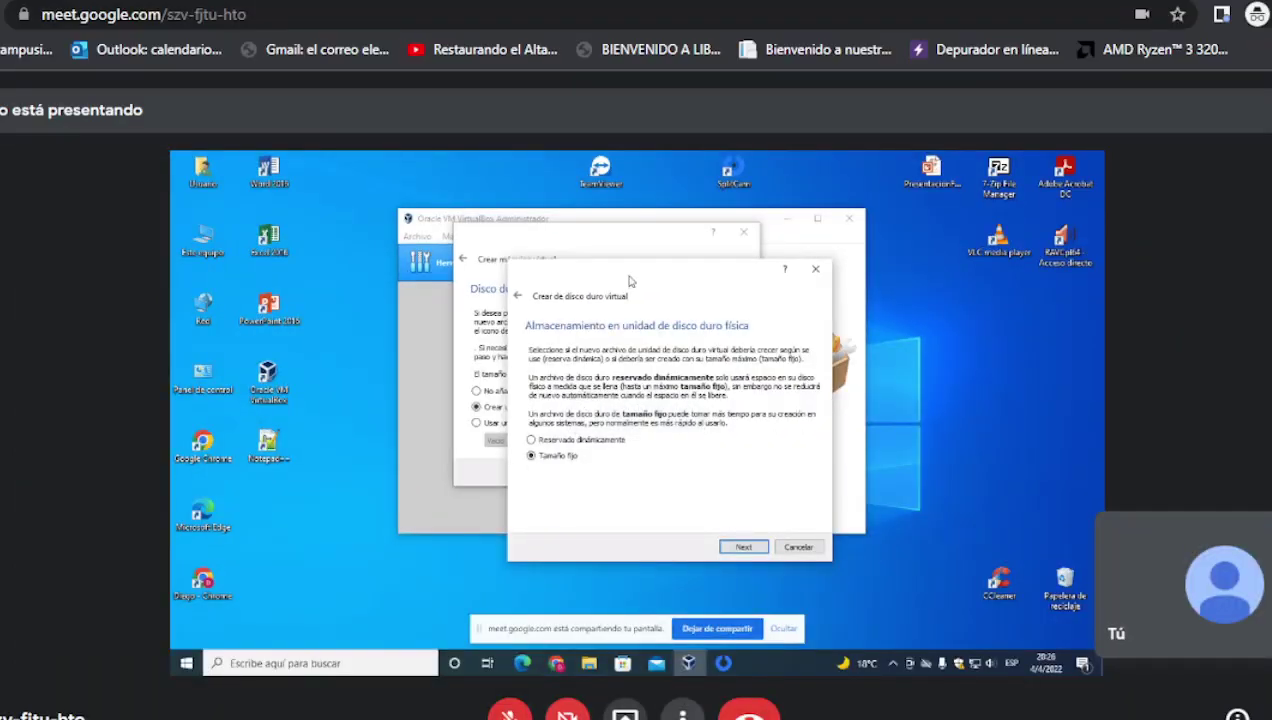
mouse_move(630, 281)
left_mouse_down()
mouse_move(784, 265)
mouse_move(637, 264)
left_mouse_up()
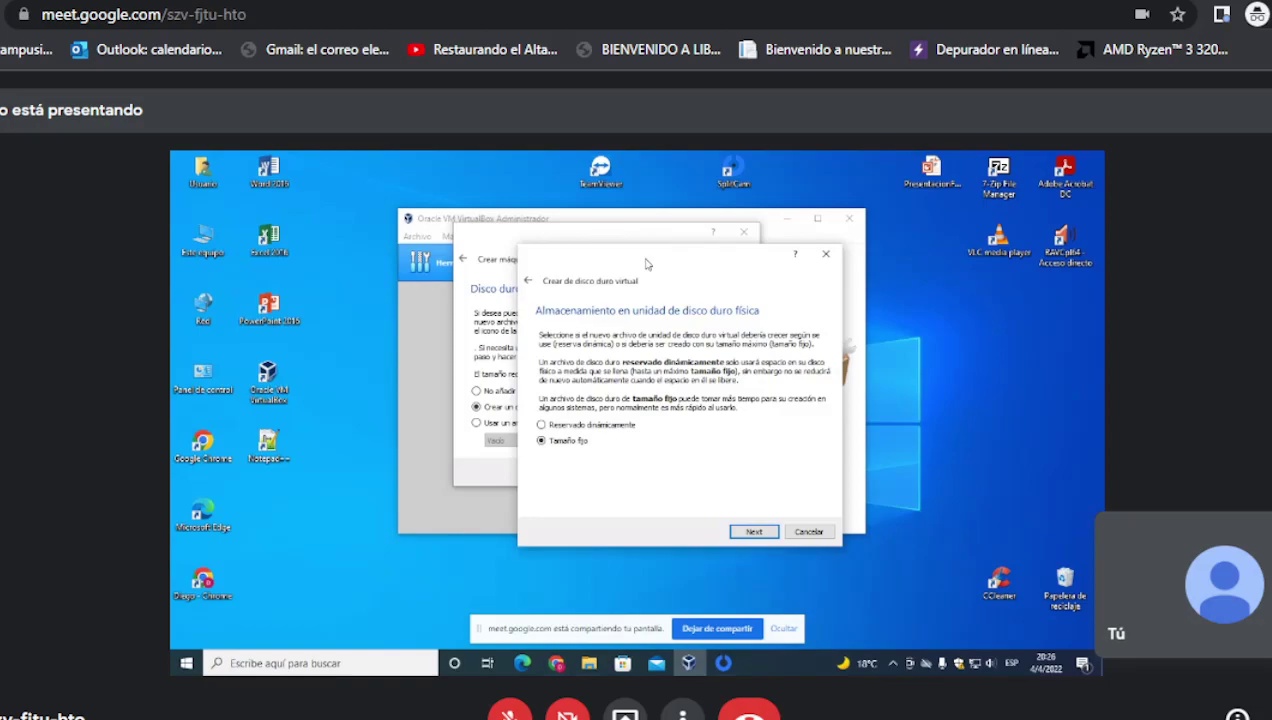
left_click(758, 536)
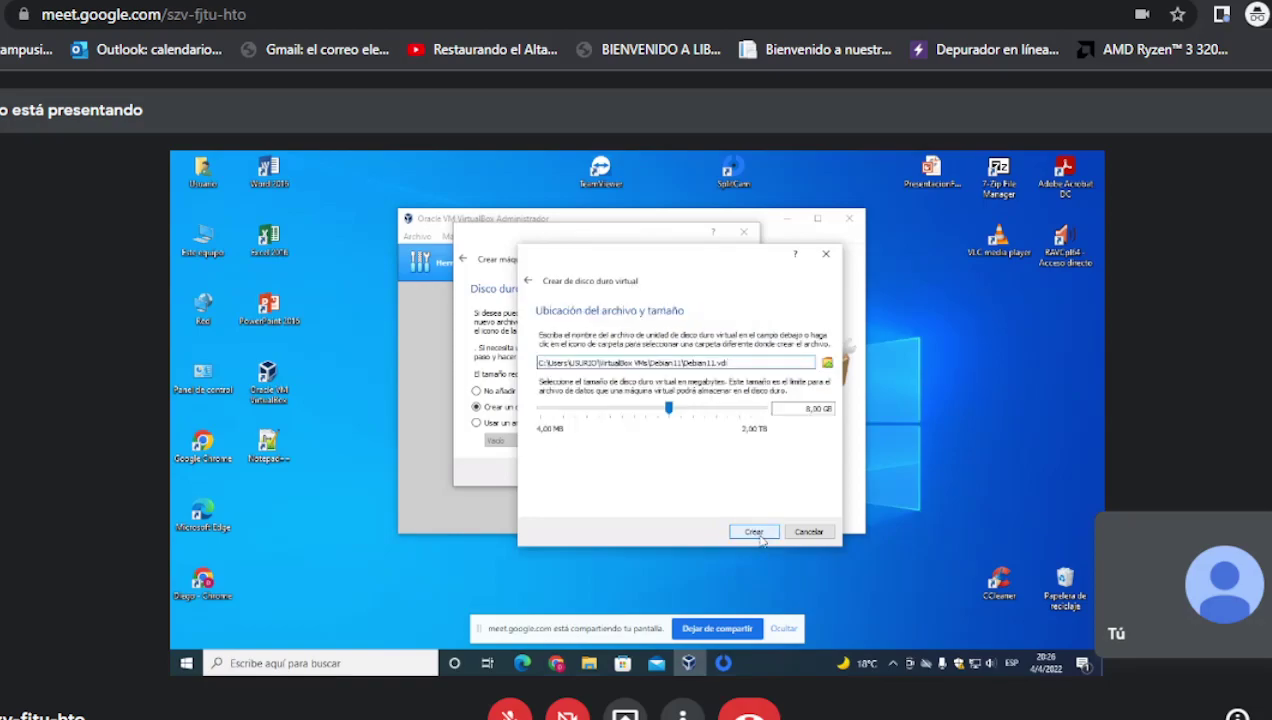
Step: Toggle the shared screen into full-screen and back to view the Debian11 machine details
key("F11")
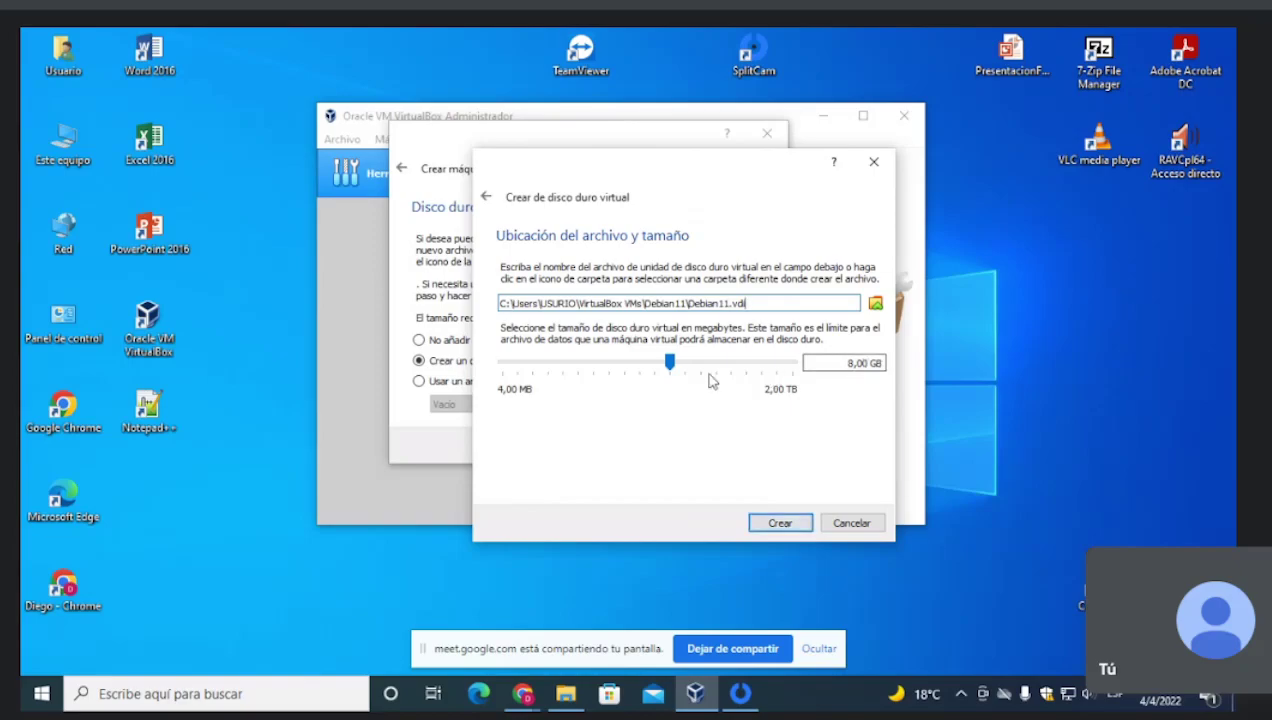
key("Escape")
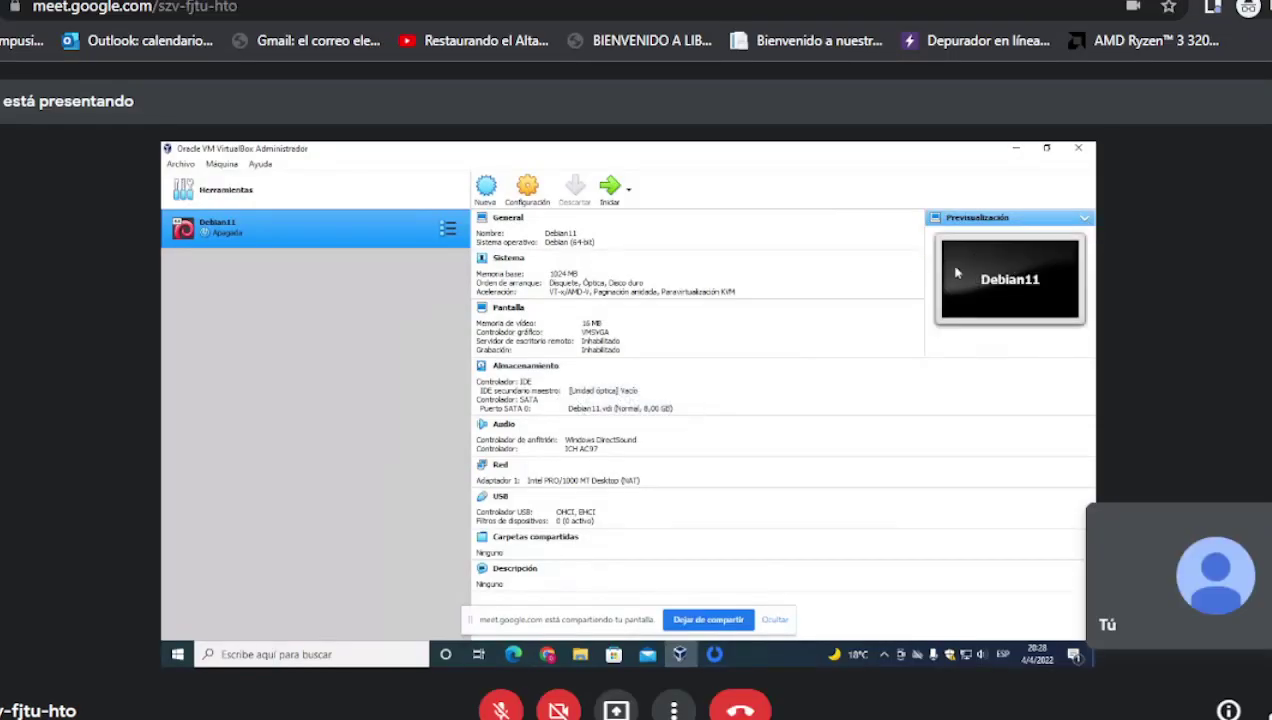
Step: Collapse the machine preview panel and open Debian11's Configuración dialog
key("F11")
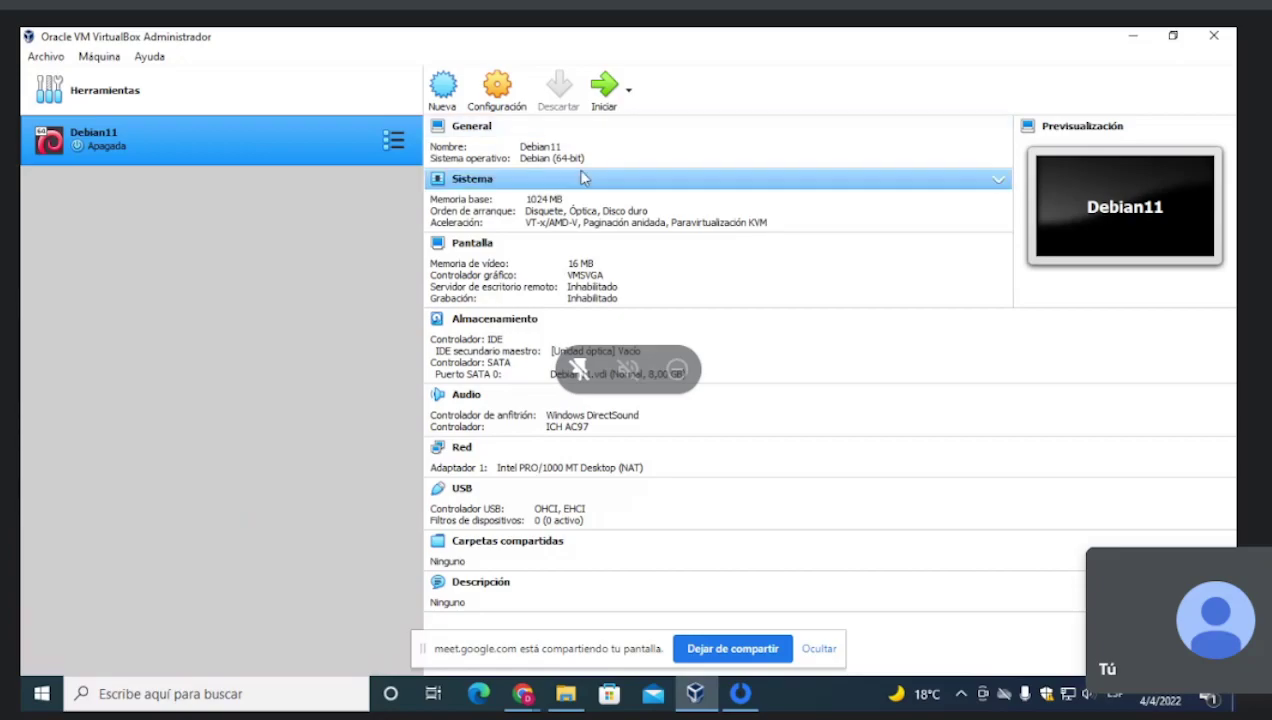
key("Escape")
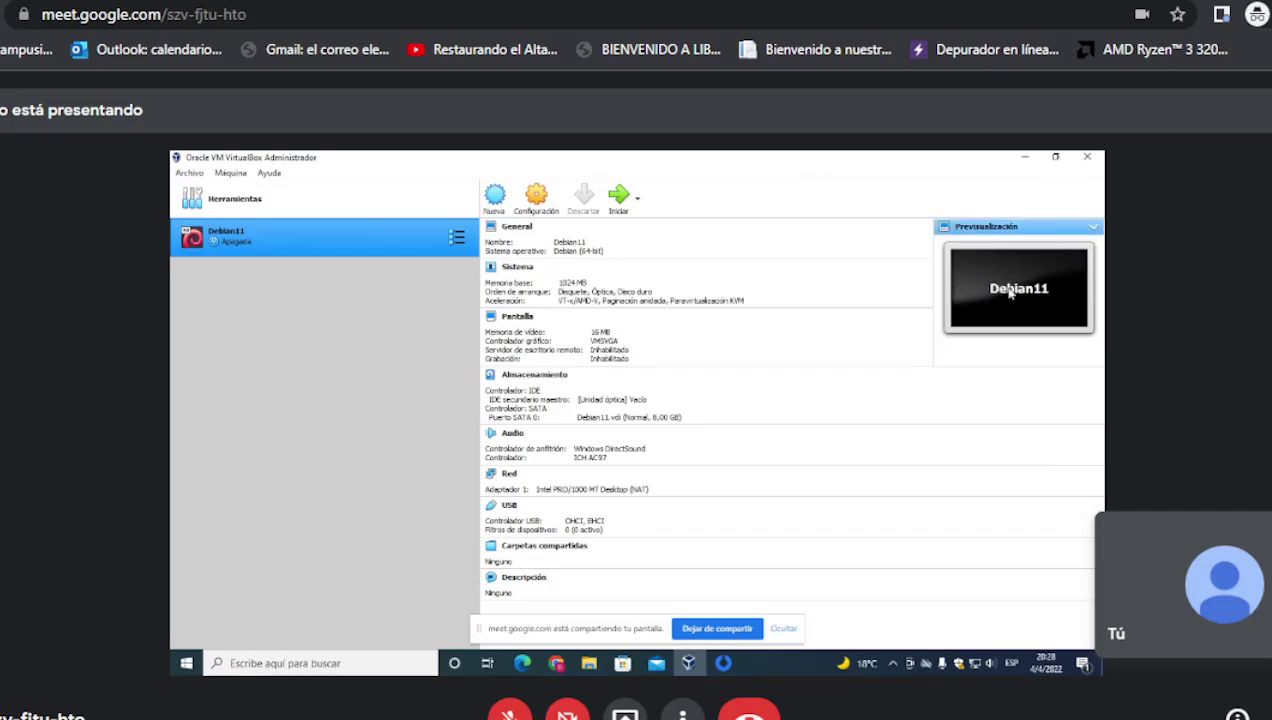
left_click(1095, 228)
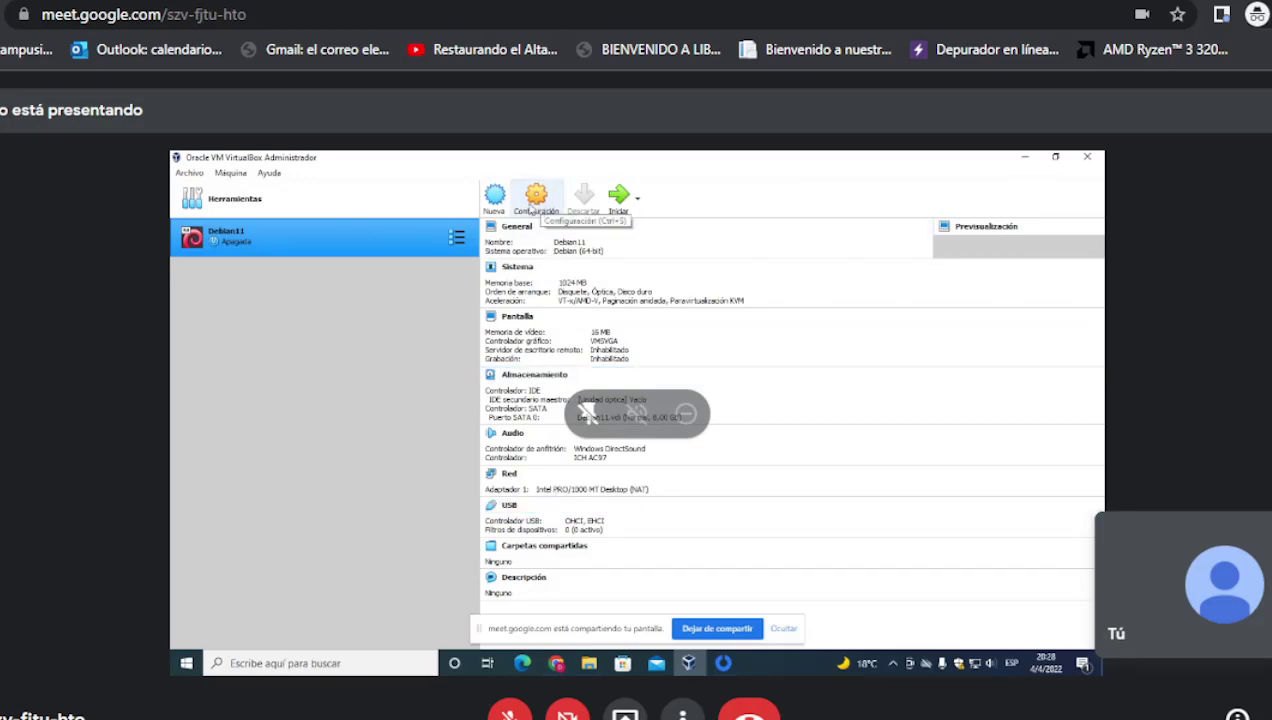
left_click(538, 200)
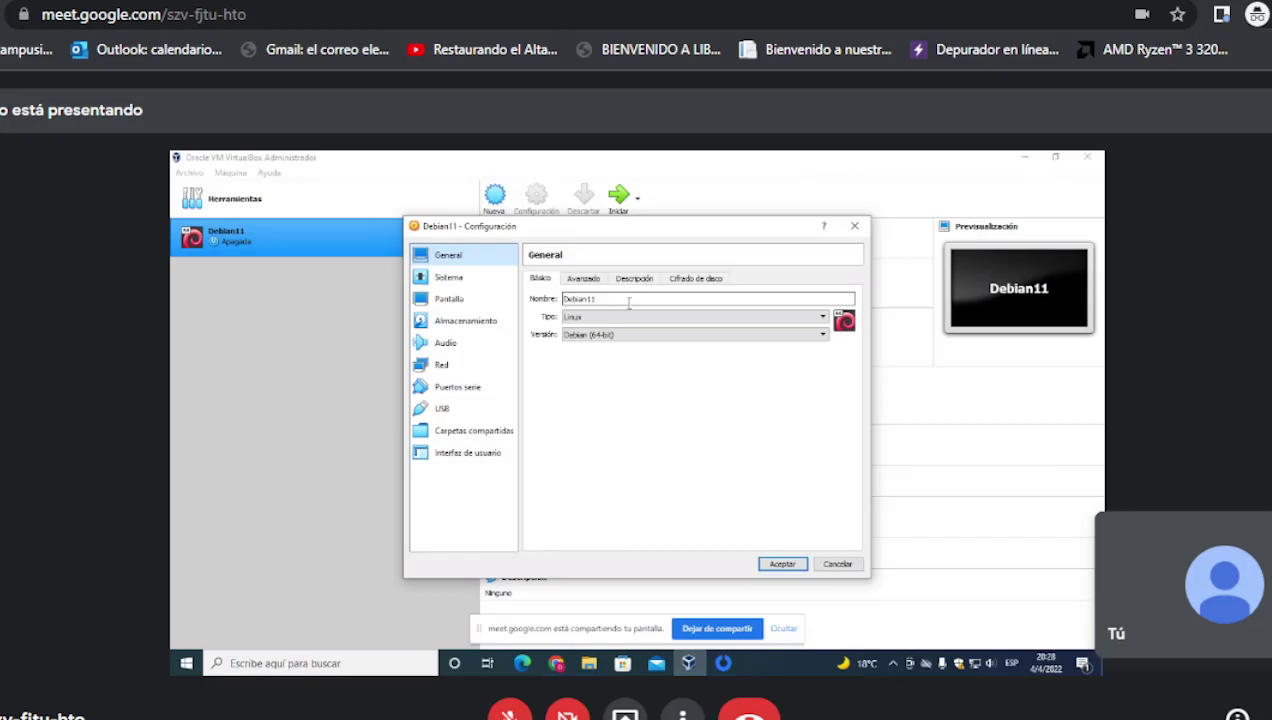
Step: Show Debian11's Sistema page with 1024 MB memory and floppy, optical, hard disk boot order
left_click(448, 277)
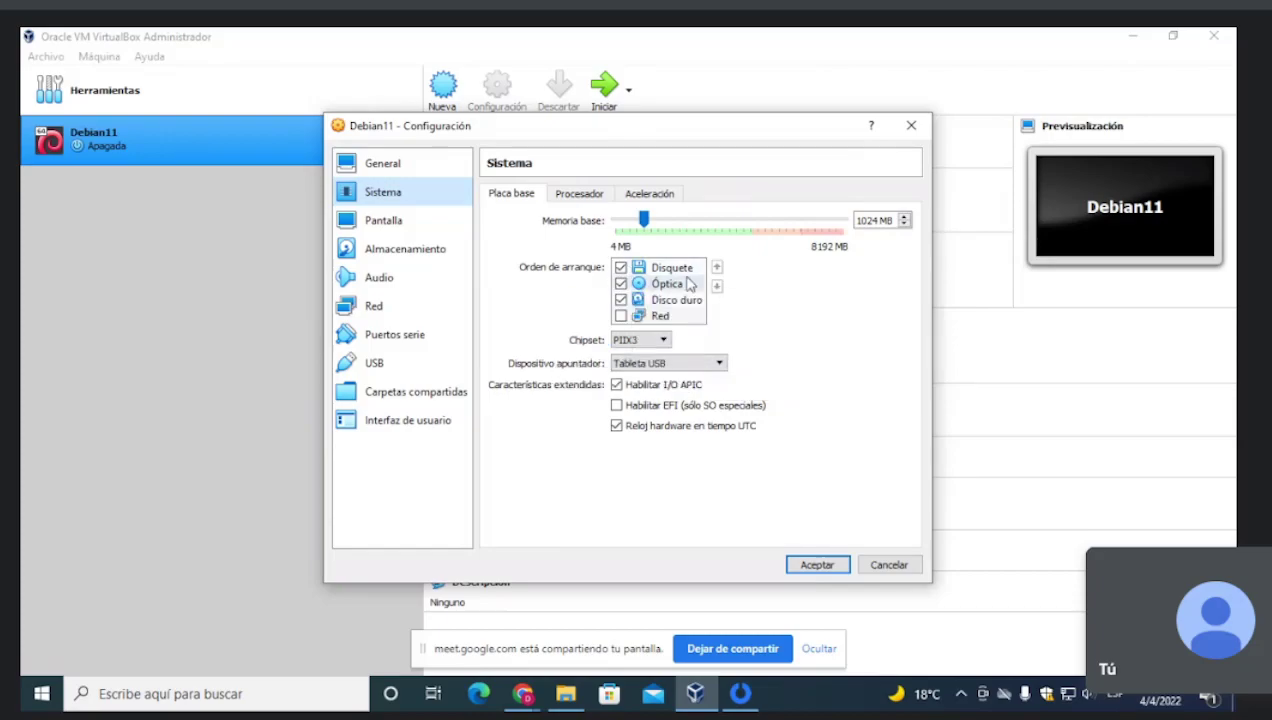
Step: Uncheck Disquete in the boot order, set the pointing device to Ratón PS/2, then view Procesador
left_click(620, 267)
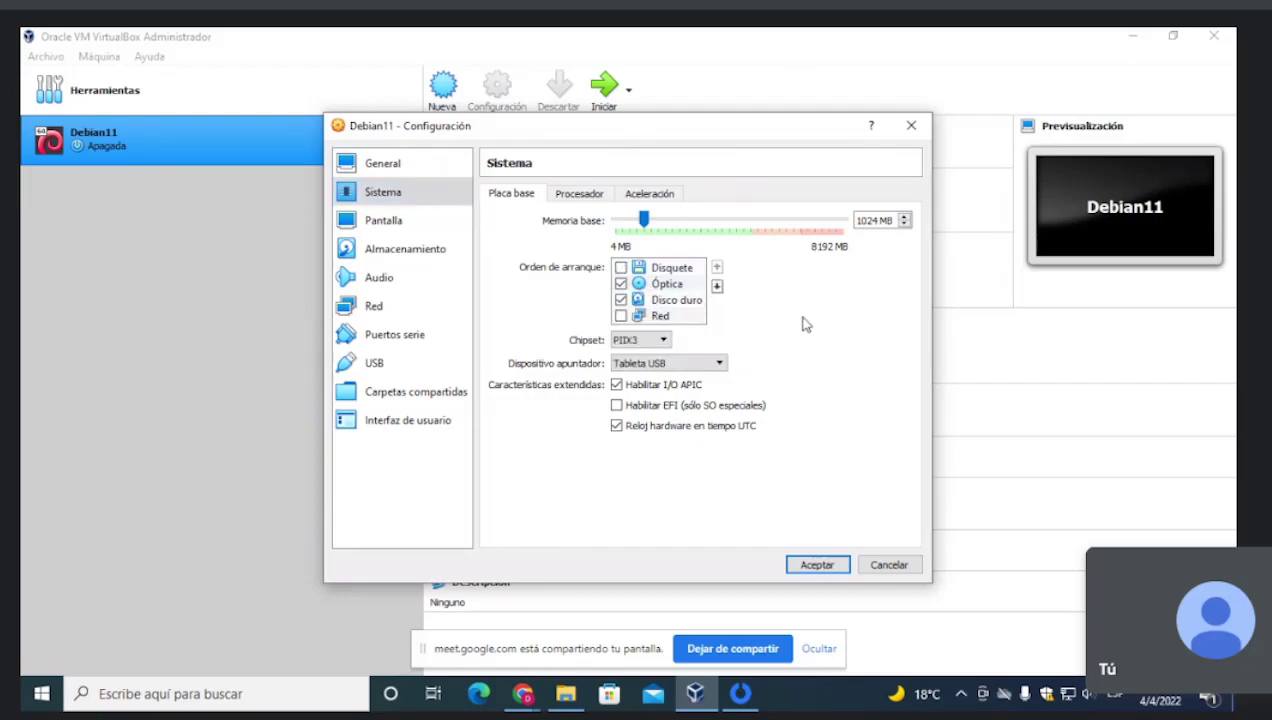
left_click(726, 366)
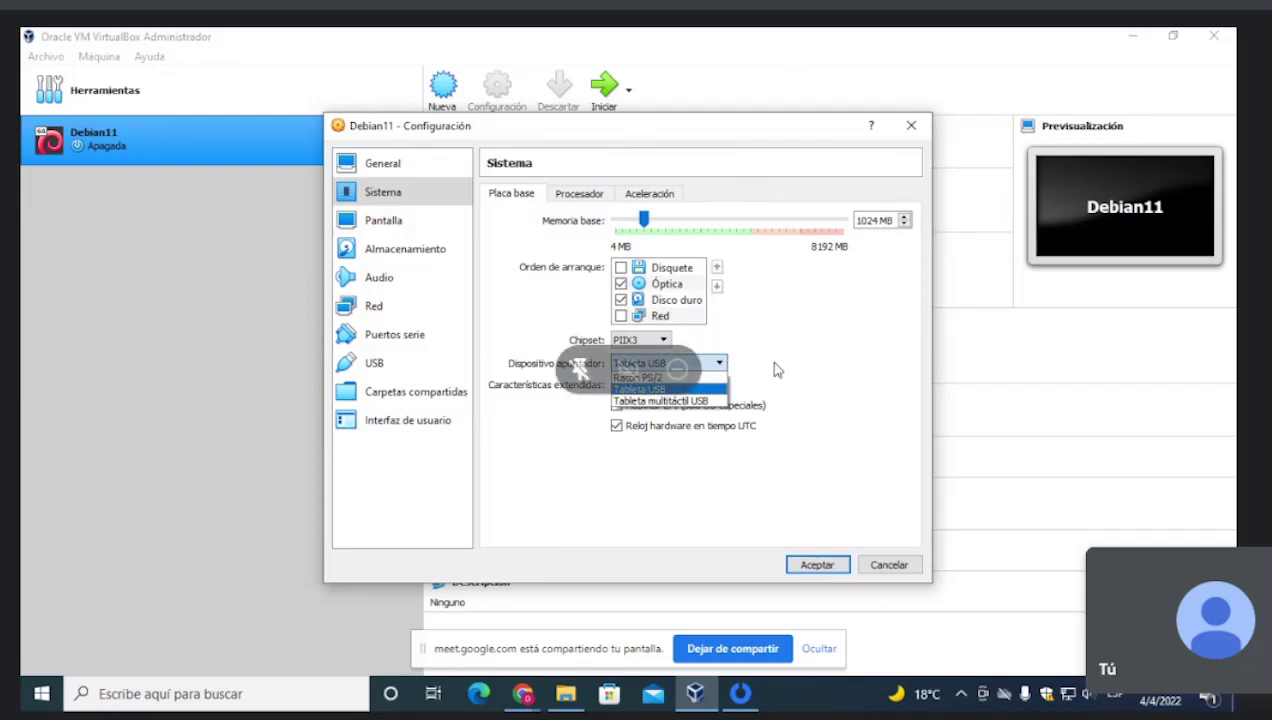
left_click(772, 369)
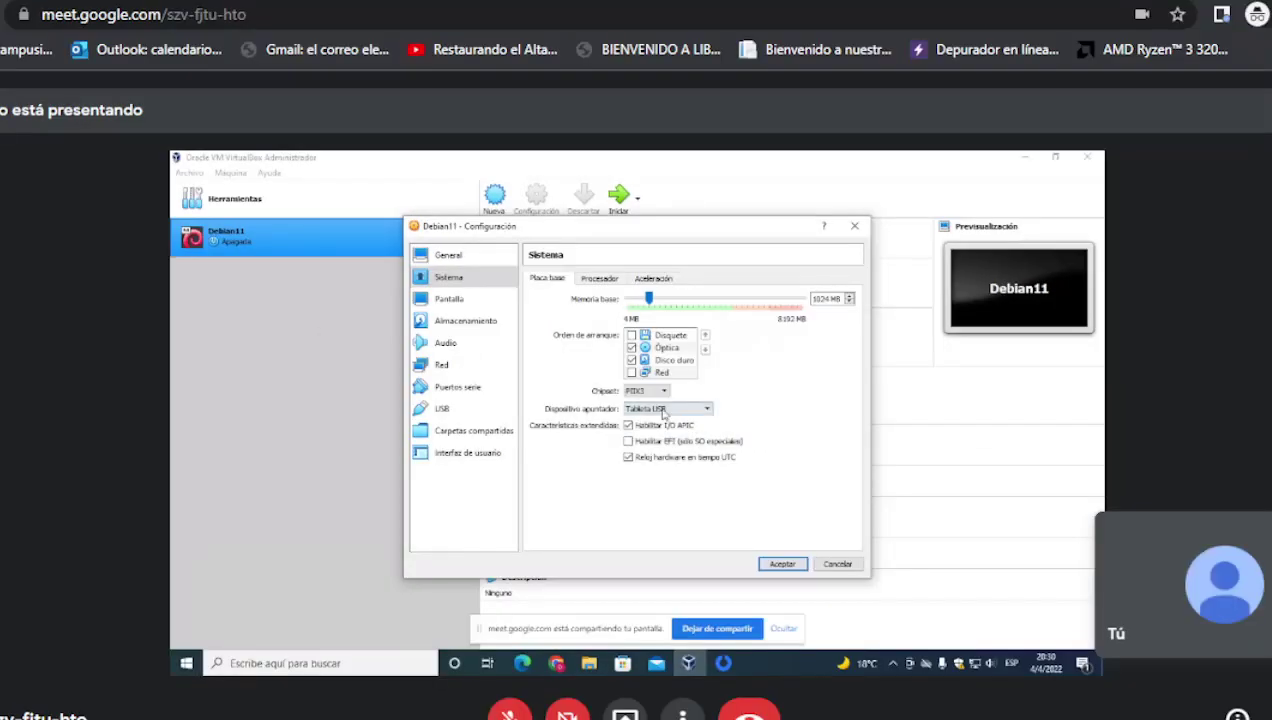
left_click(660, 369)
left_click(663, 417)
left_click(602, 279)
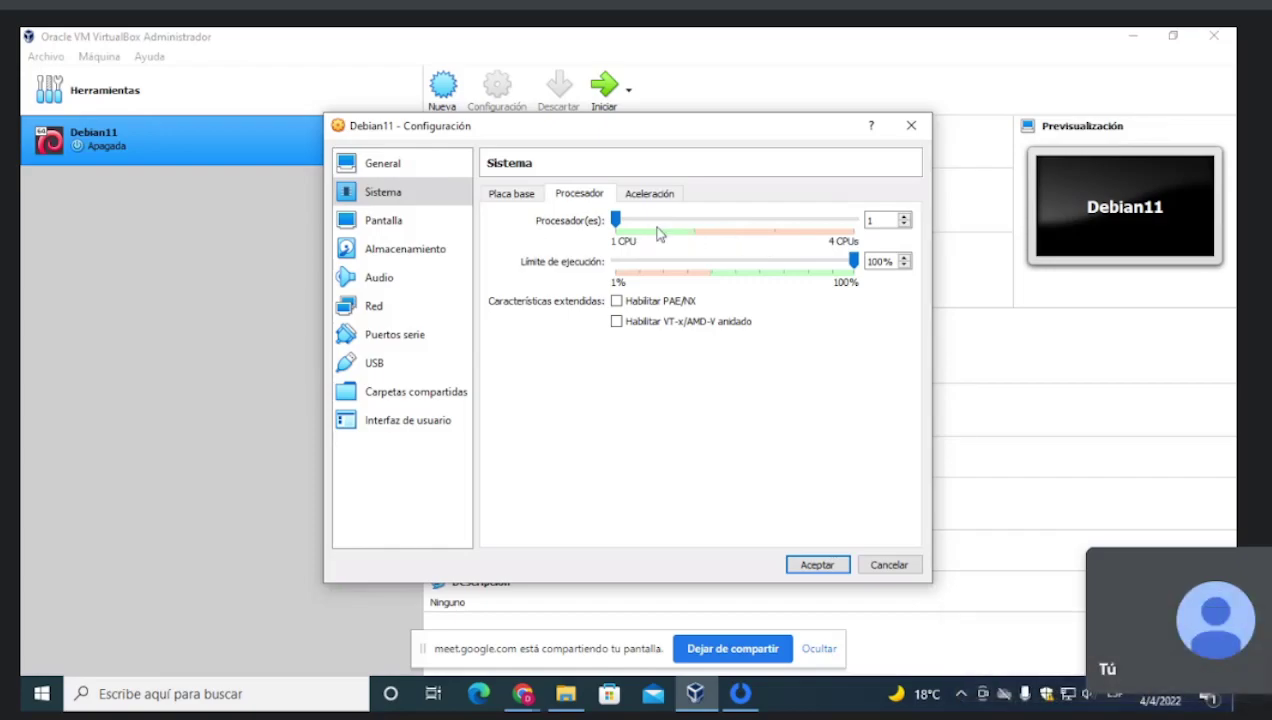
left_click(904, 217)
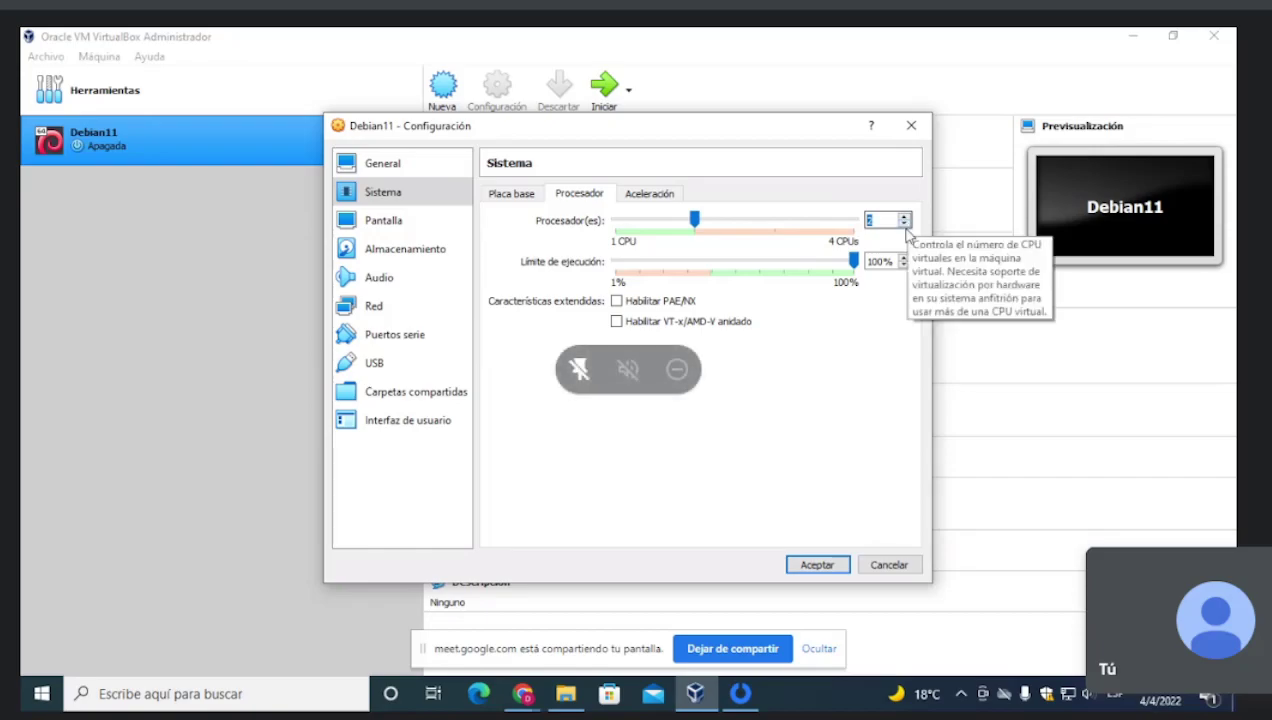
left_click(904, 225)
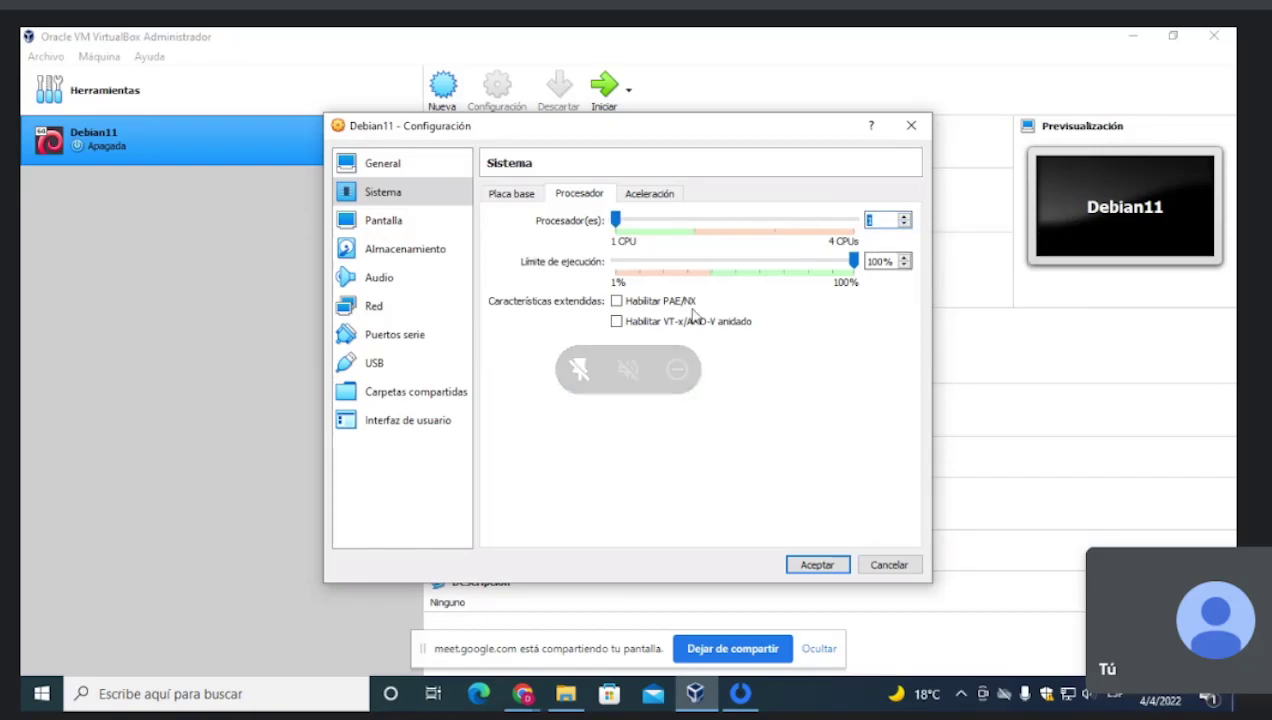
key("ctrl+alt+c")
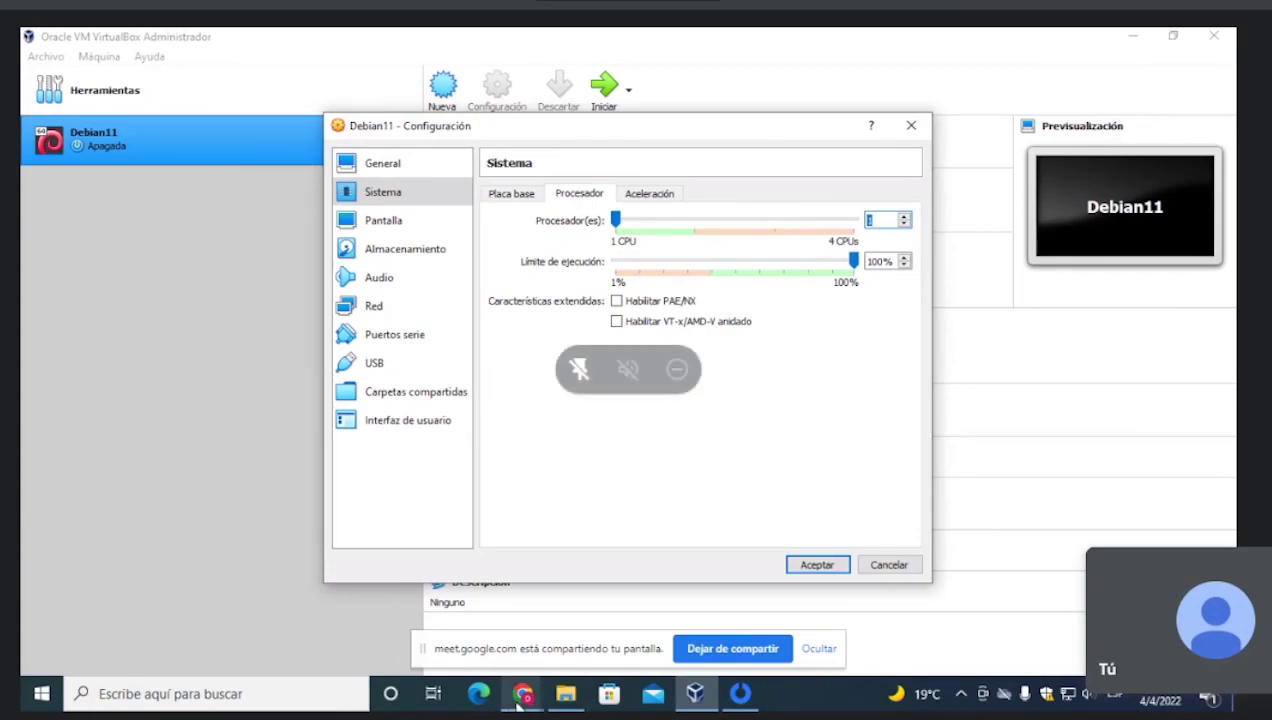
mouse_move(512, 693)
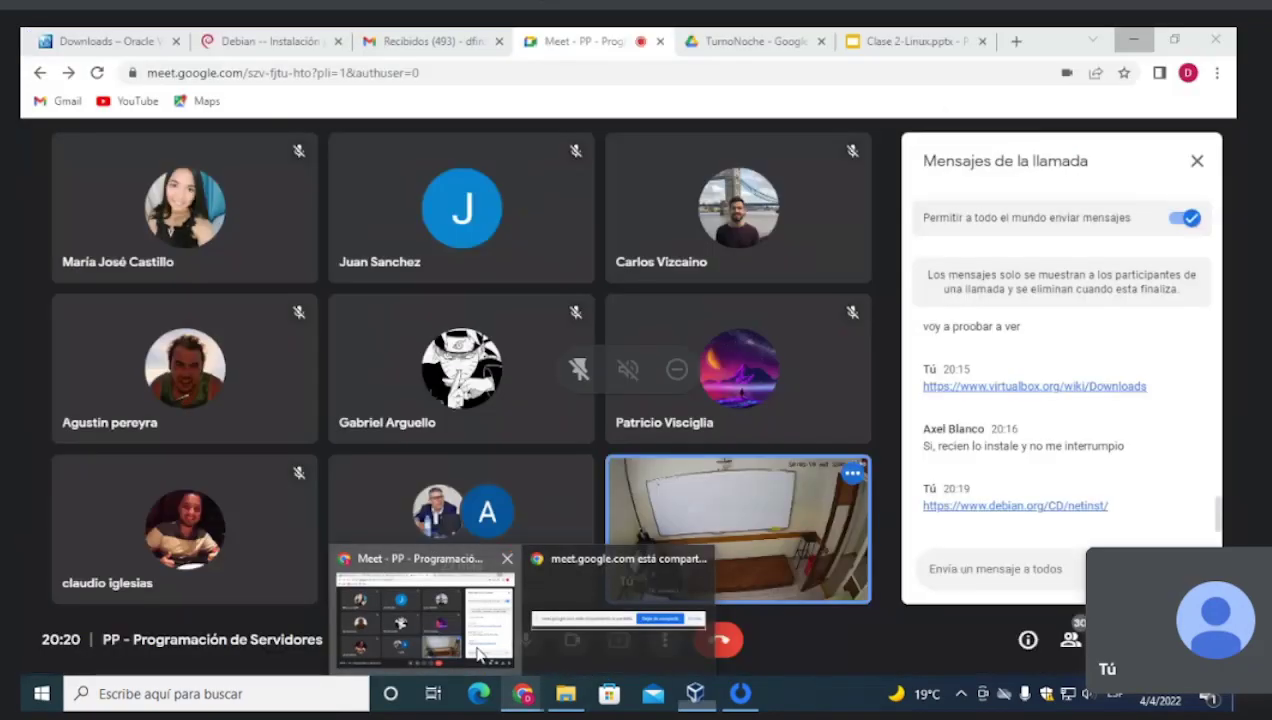
Step: Copy the link address of the VirtualBox 6.1.32 Windows hosts download
left_click(425, 615)
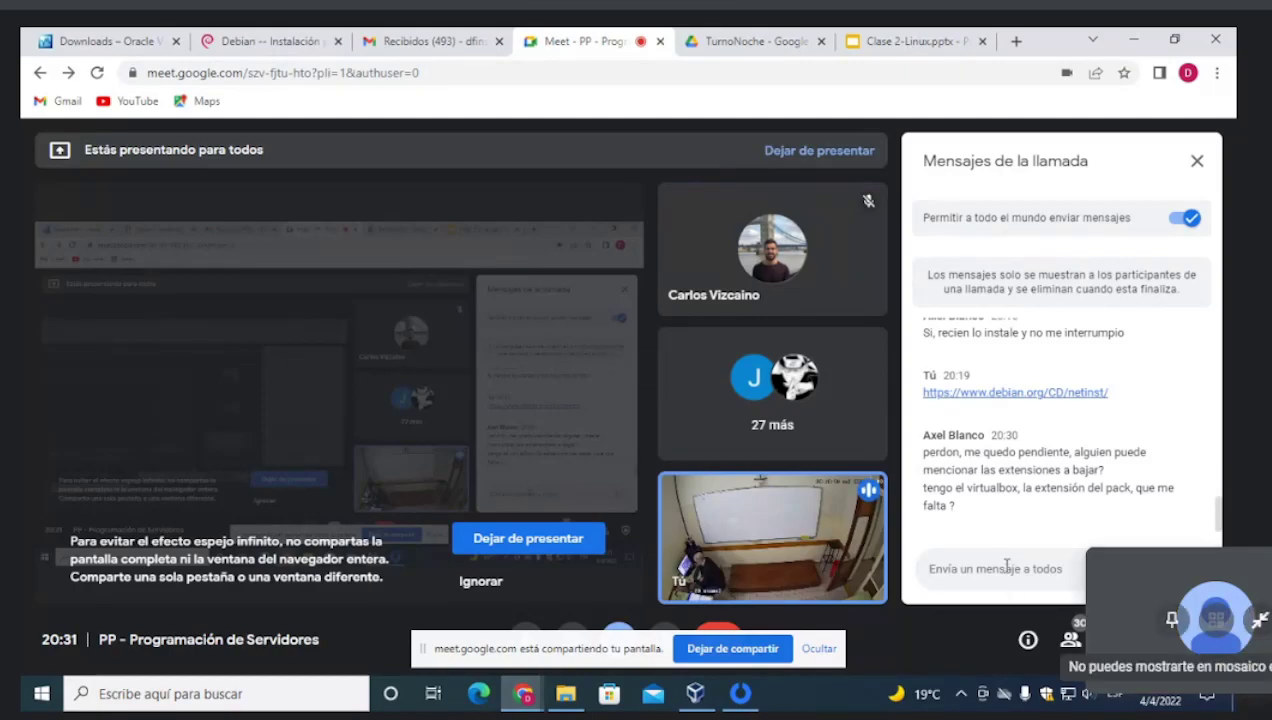
key("ctrl+1")
scroll(742, 380, "up", 2)
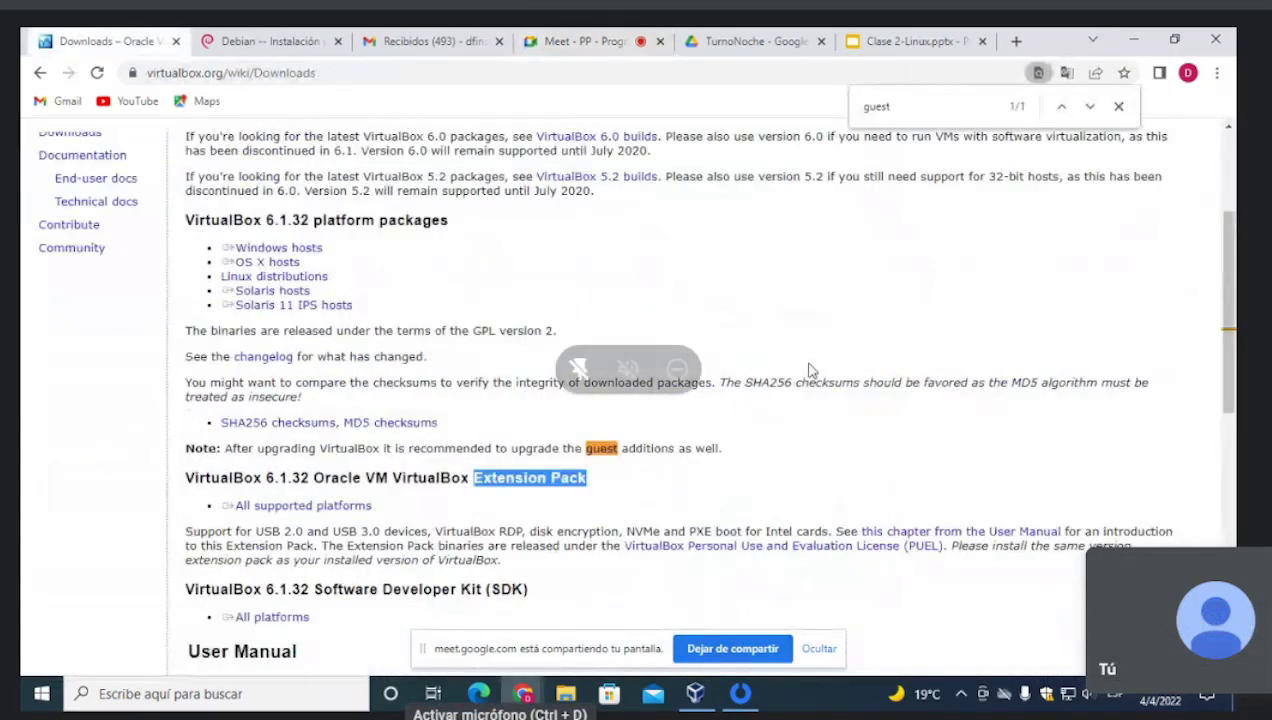
left_click_drag(220, 296, 305, 300)
left_click(300, 285)
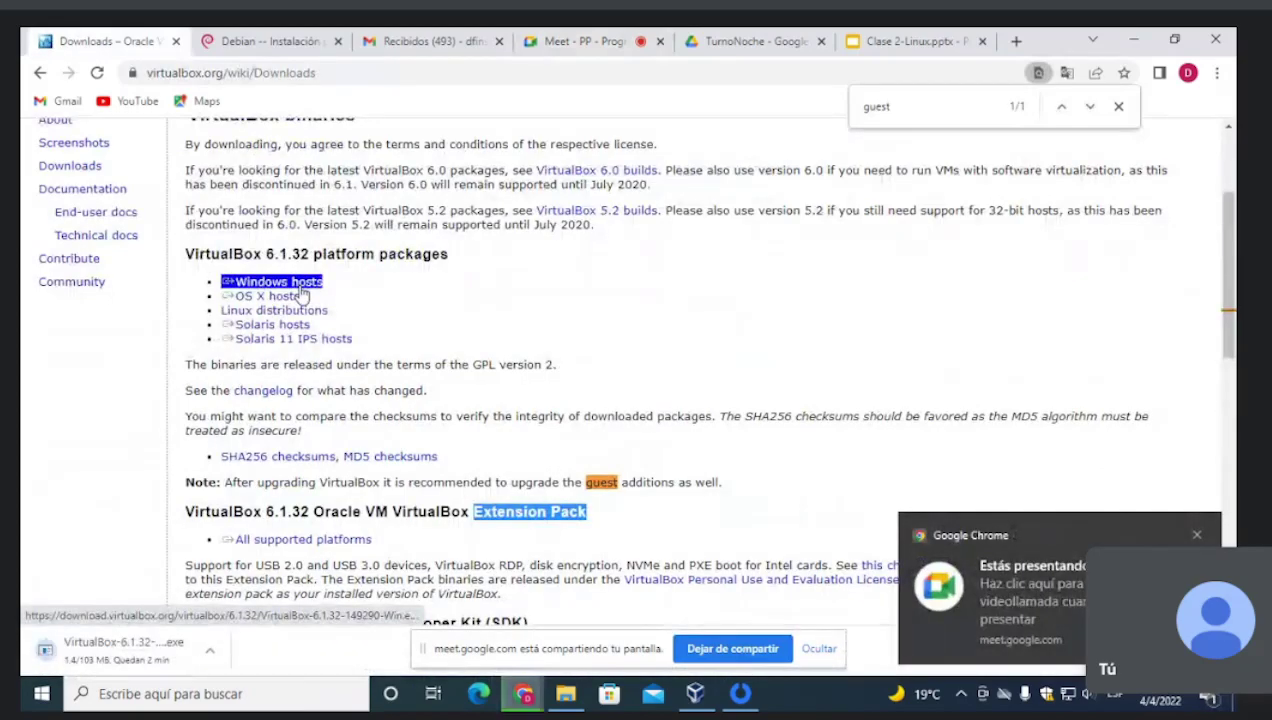
right_click(318, 287)
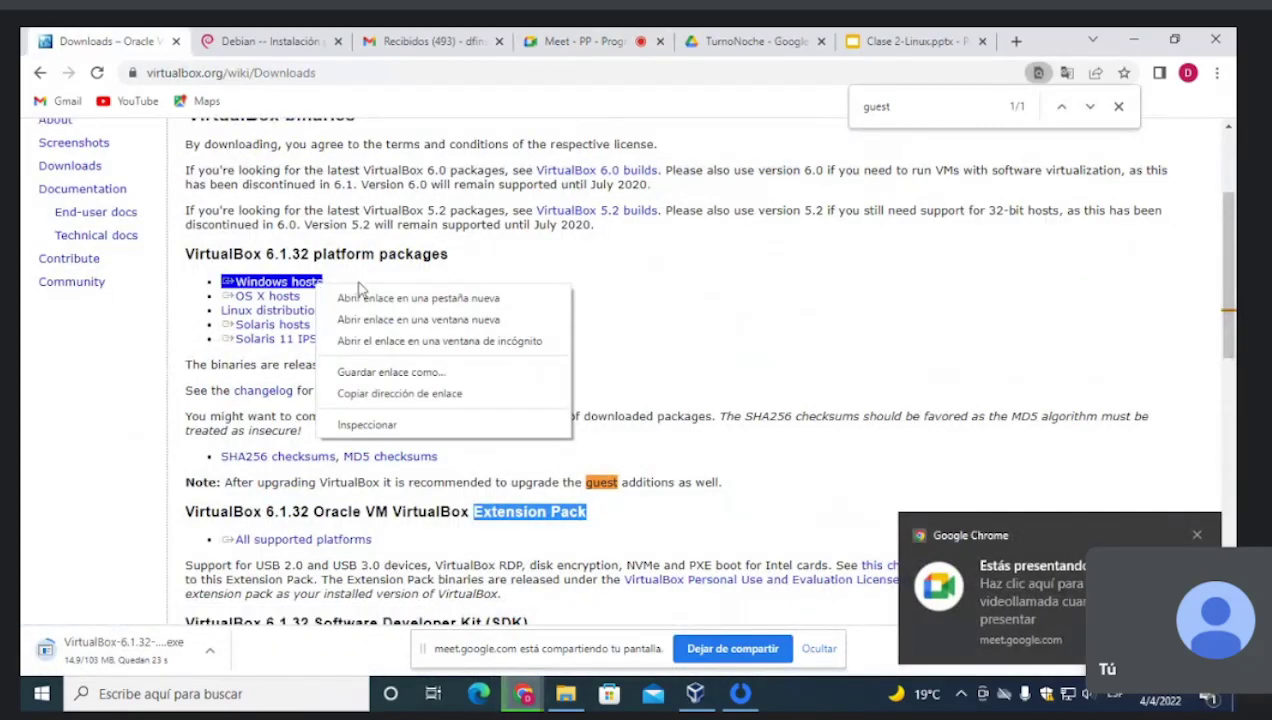
left_click(398, 393)
Step: Paste the Windows installer download link into the Meet call chat and send it
left_click(575, 38)
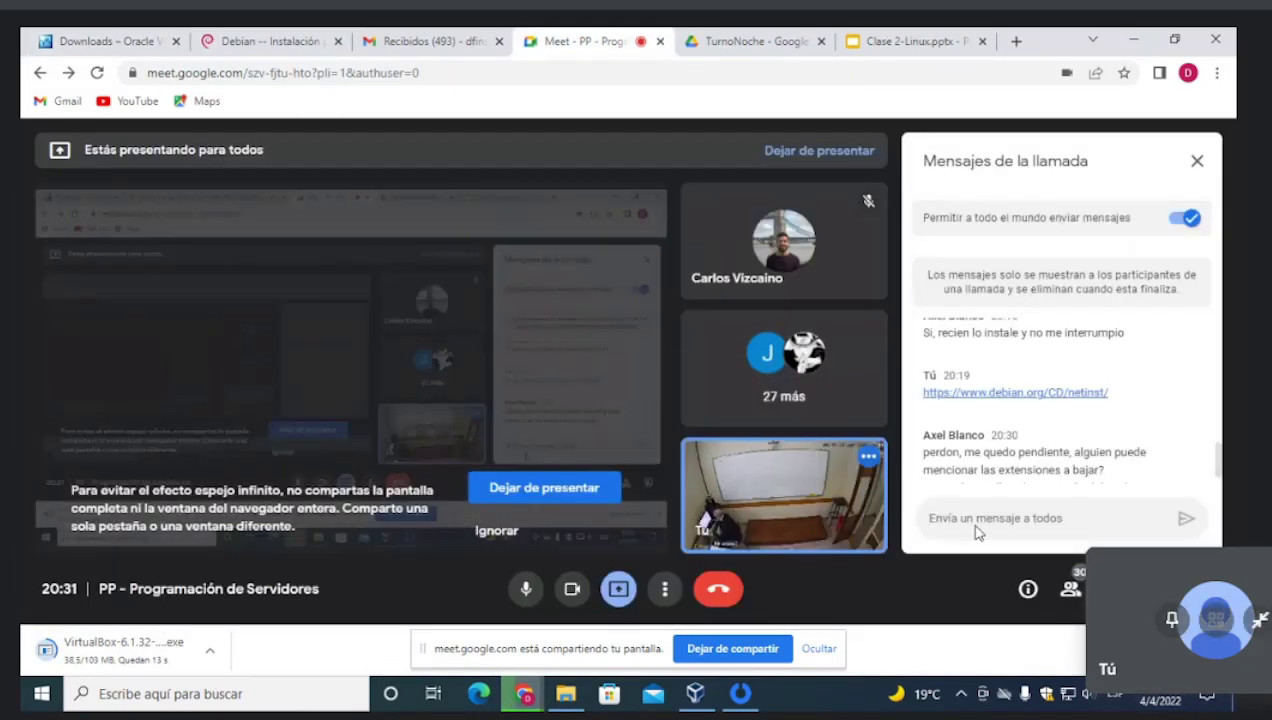
left_click(975, 517)
type("https://download.virtualbox.org/virtualbox/6.1.32/VirtualBox-6.1.32-149290-Win.exe")
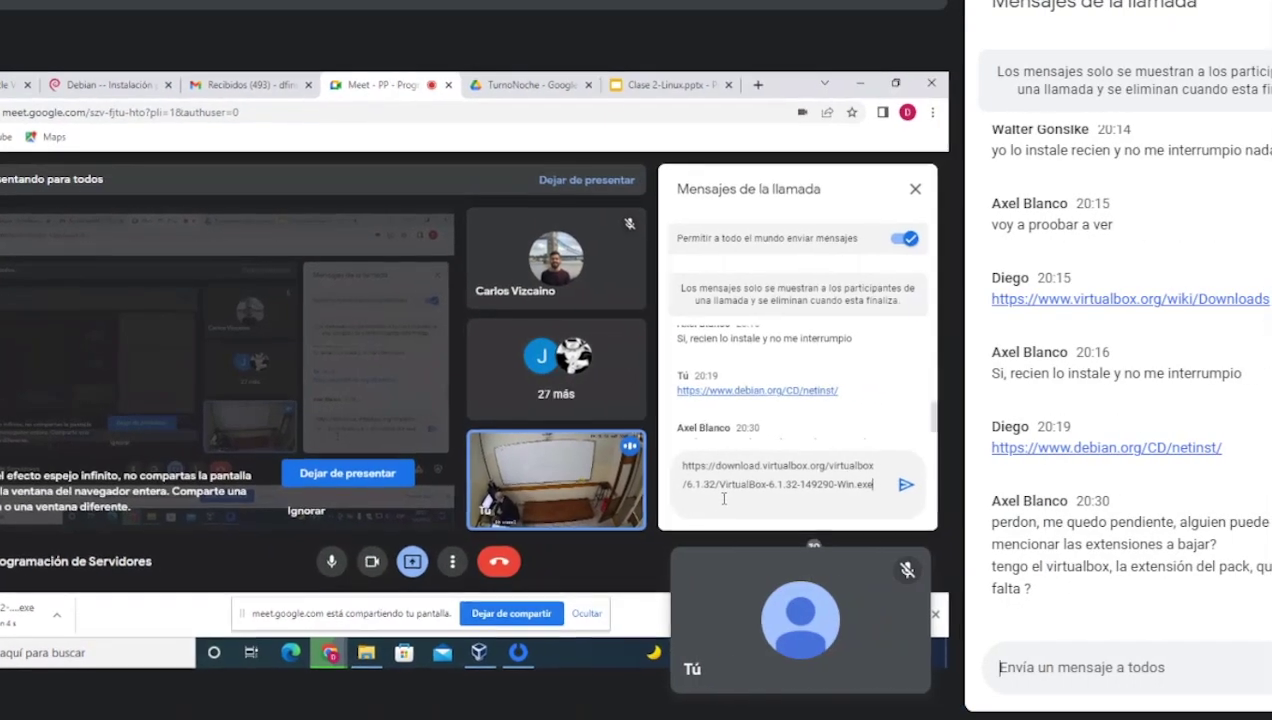
key("Return")
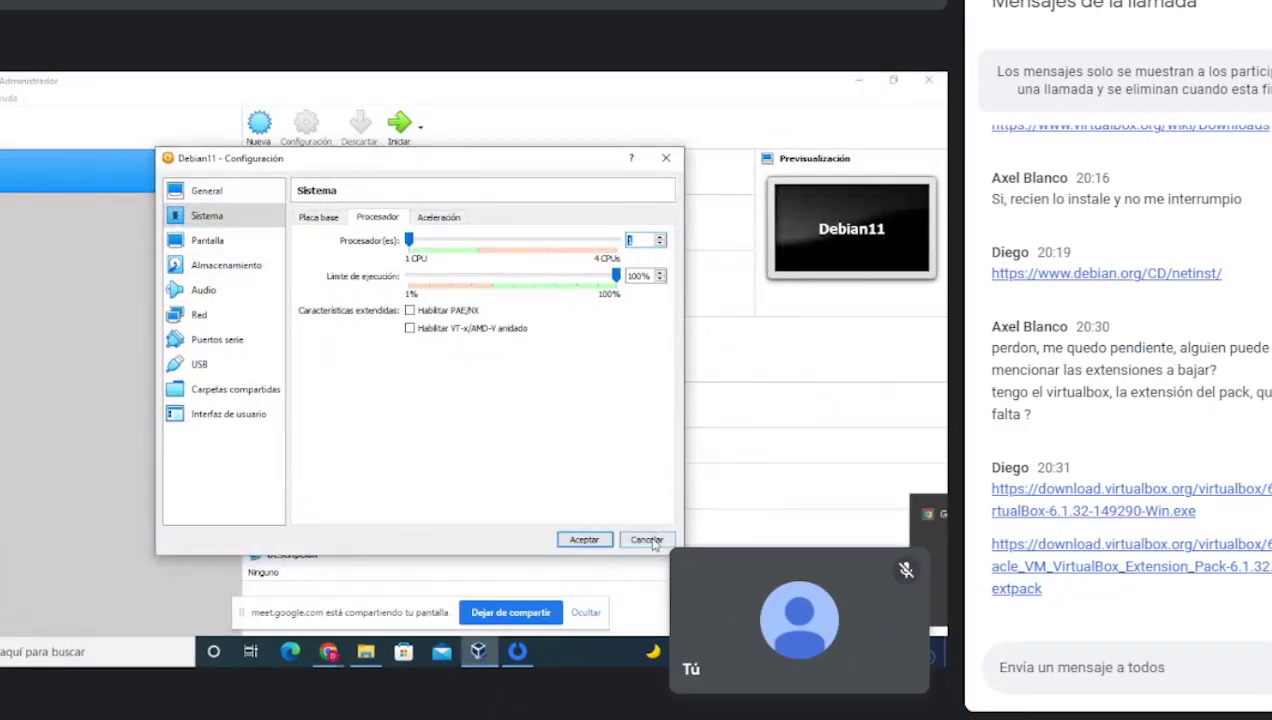
Step: Close the extension pack file chooser and Preferences, returning to Debian11's machine details
left_click_drag(1043, 588, 991, 544)
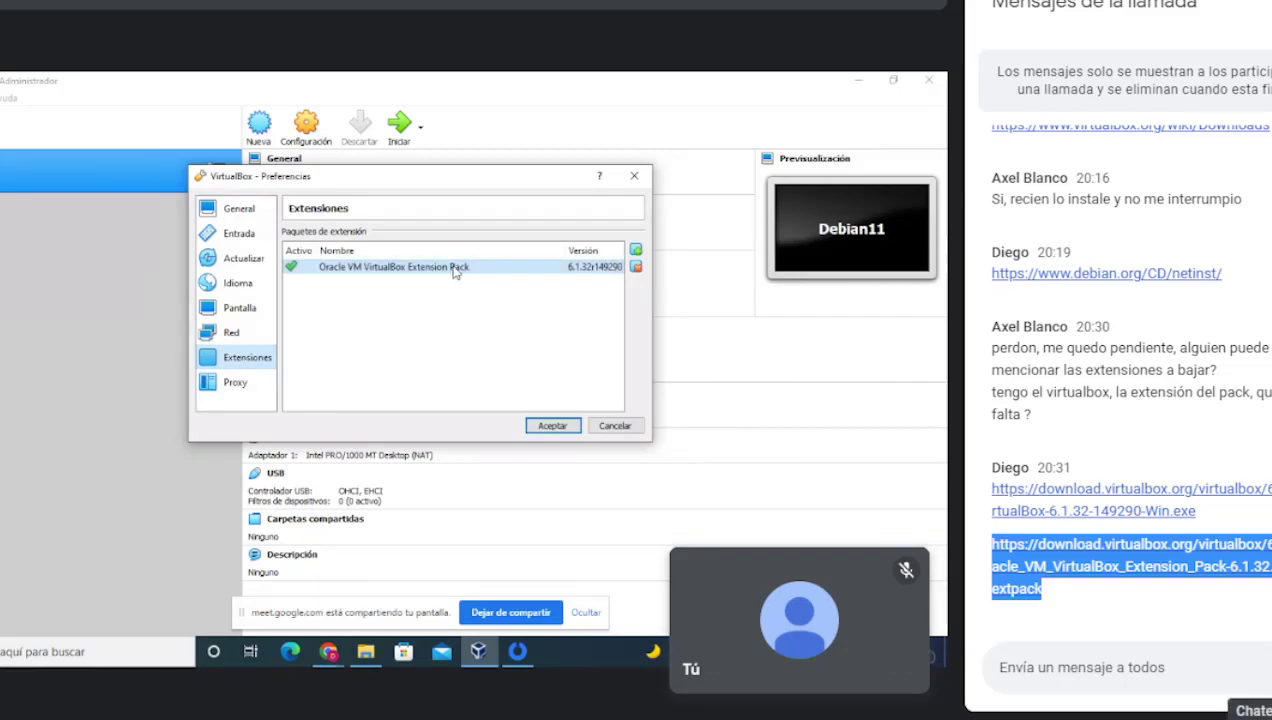
key("Escape")
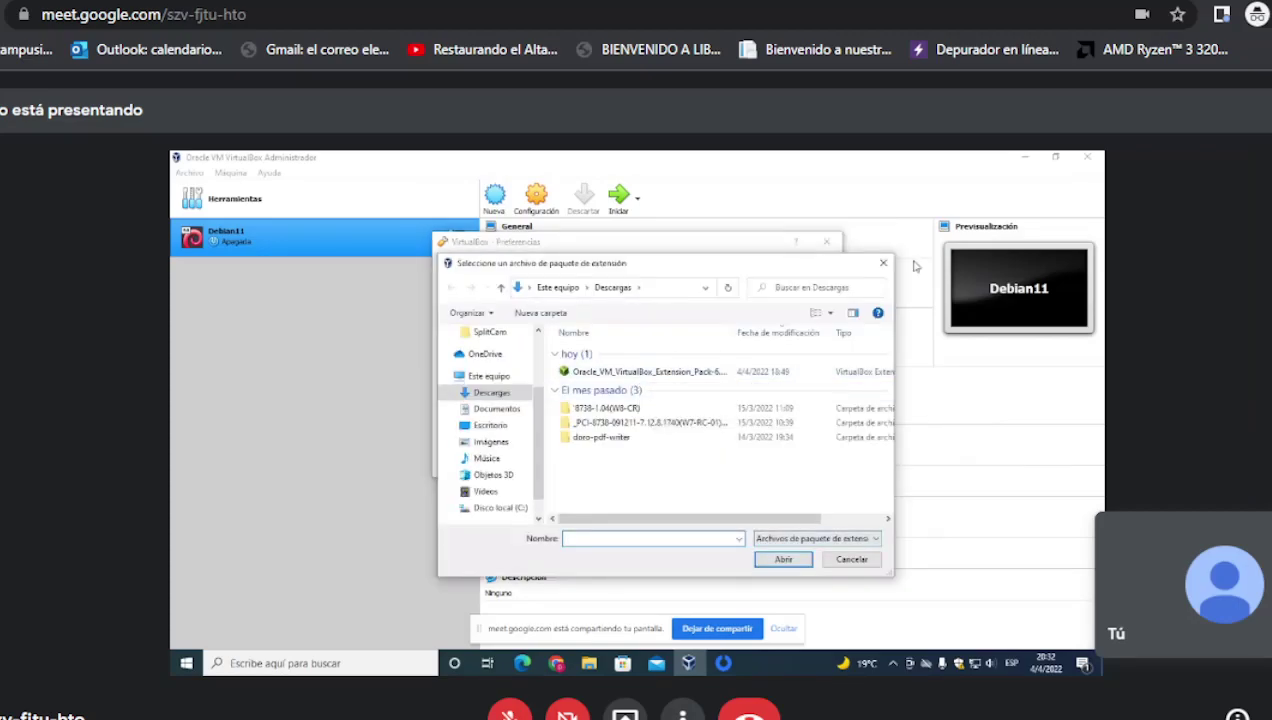
left_click(883, 262)
left_click(824, 244)
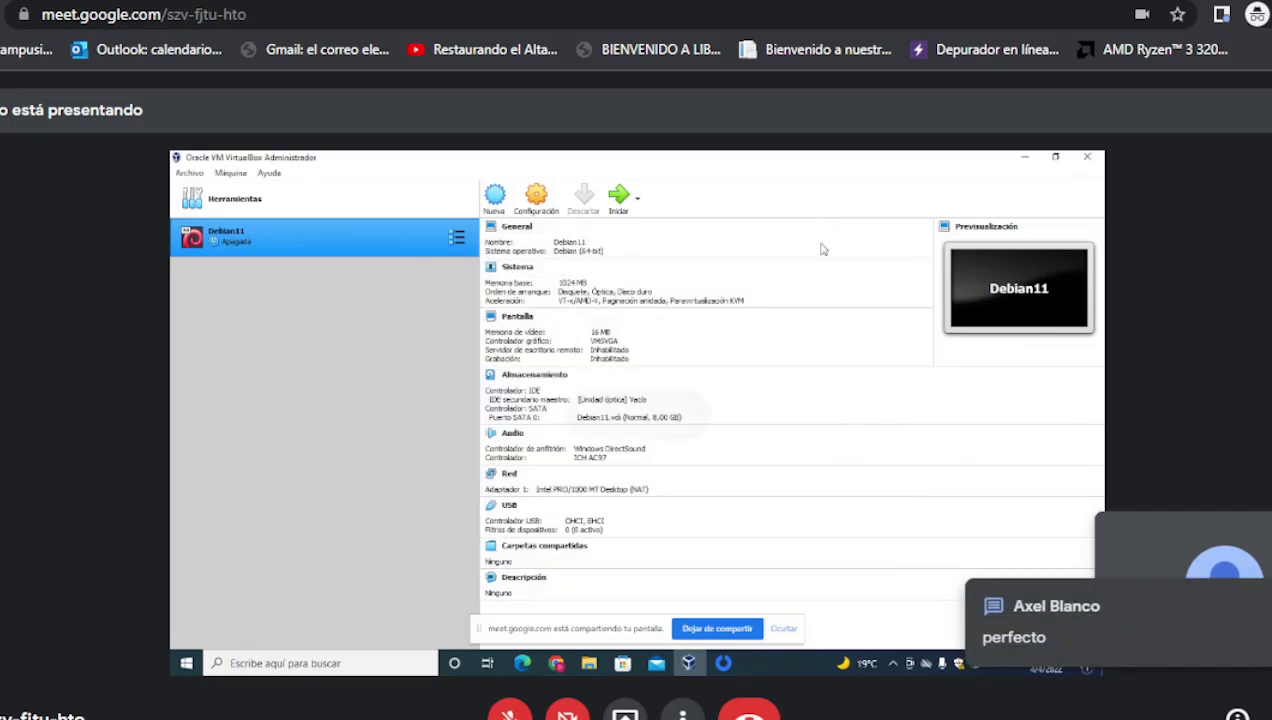
key("ctrl+alt+c")
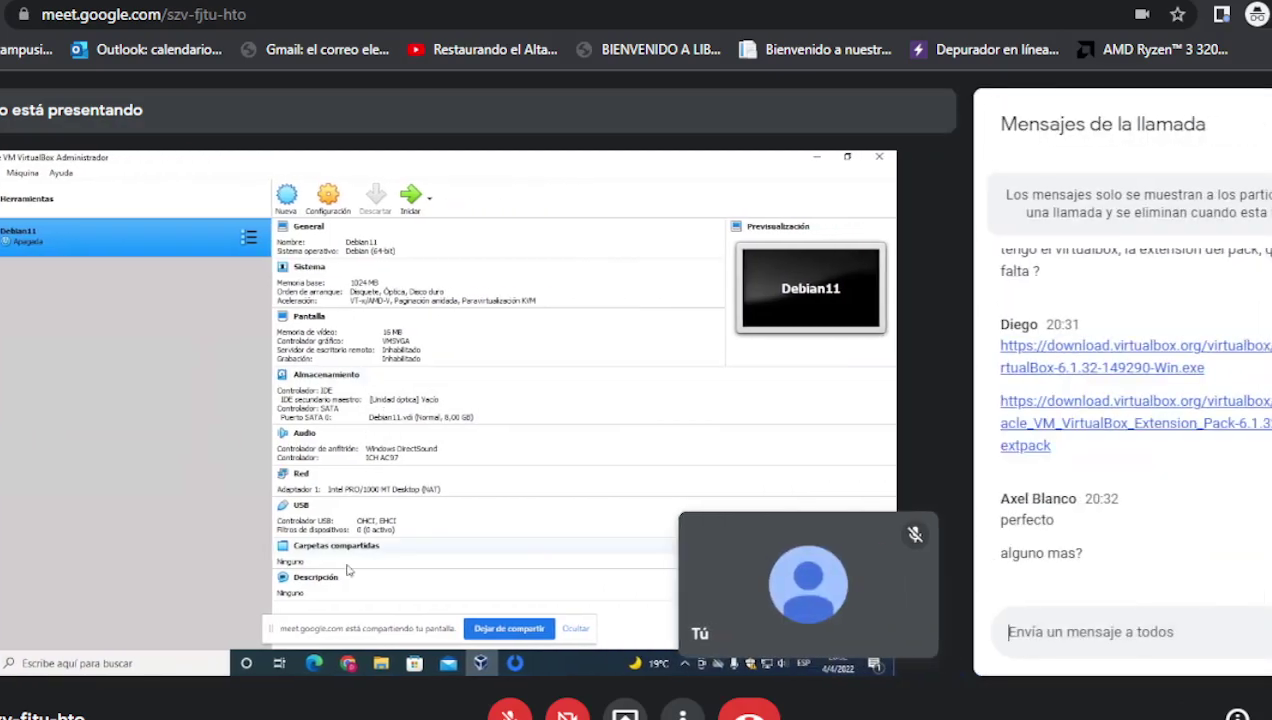
Step: Switch to the Meet window, hide its chat, go full screen, then minimize it to reveal VirtualBox
left_click(352, 666)
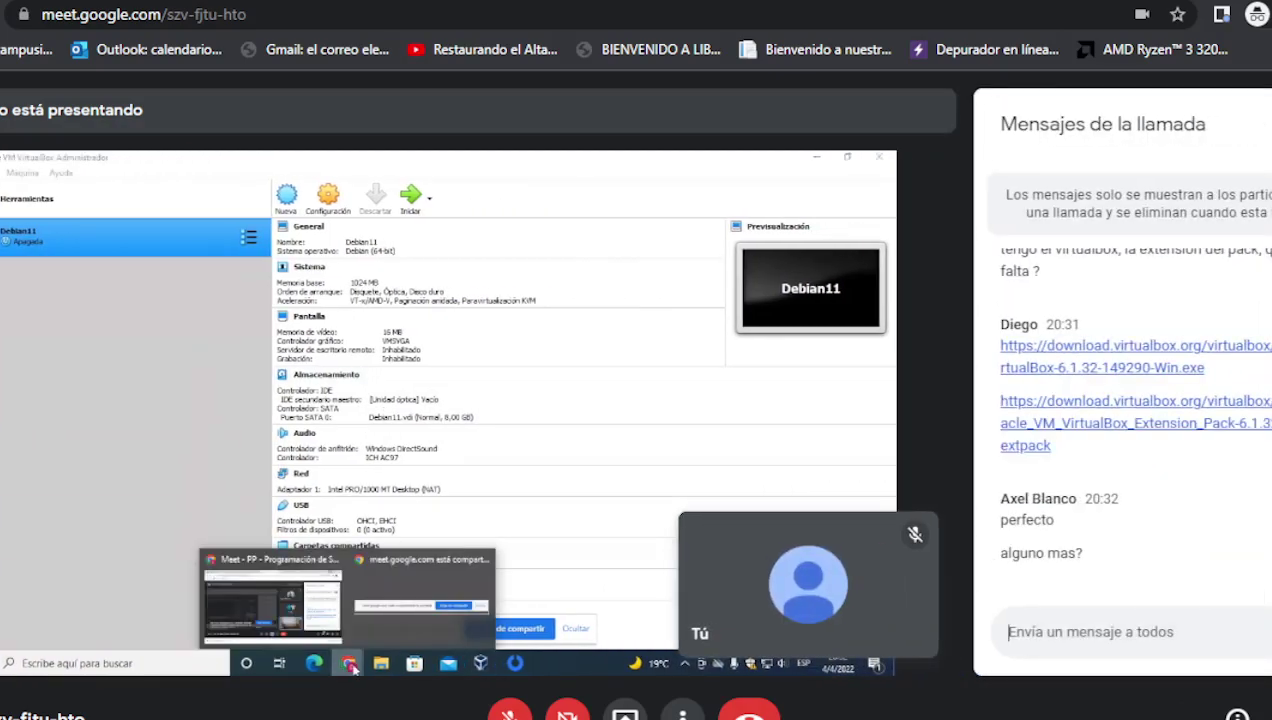
left_click(270, 600)
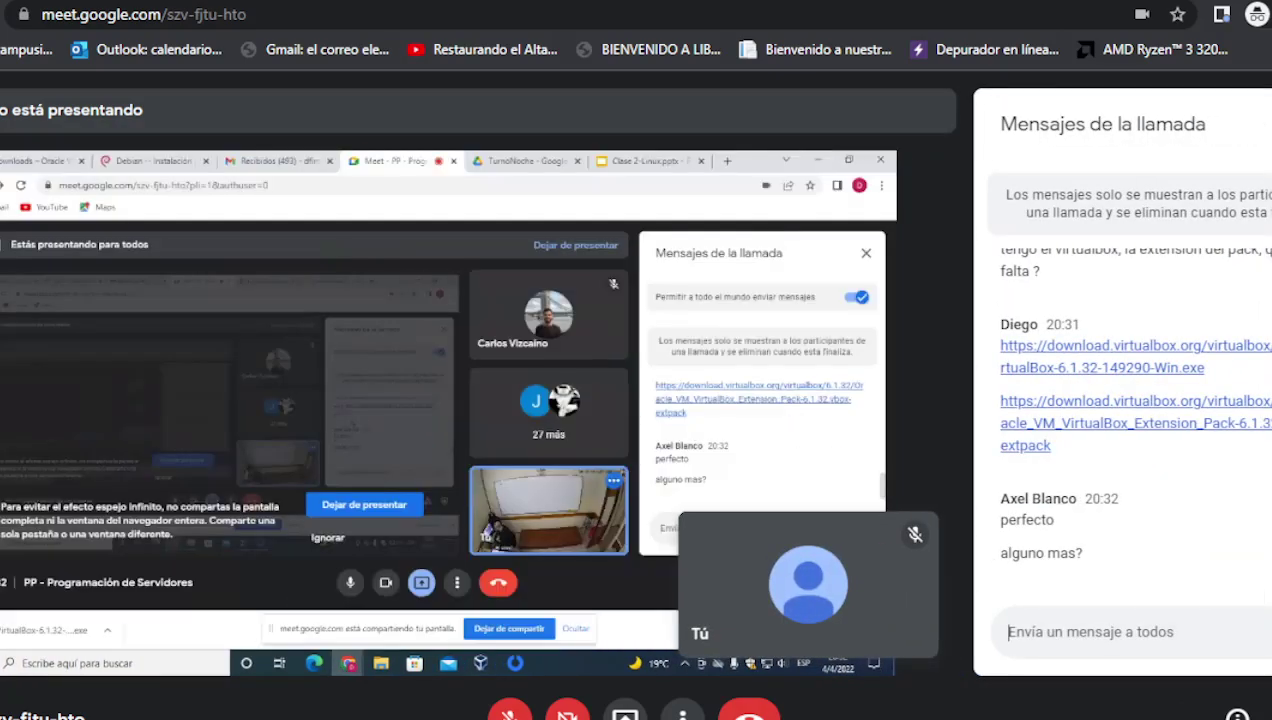
key("ctrl+alt+c")
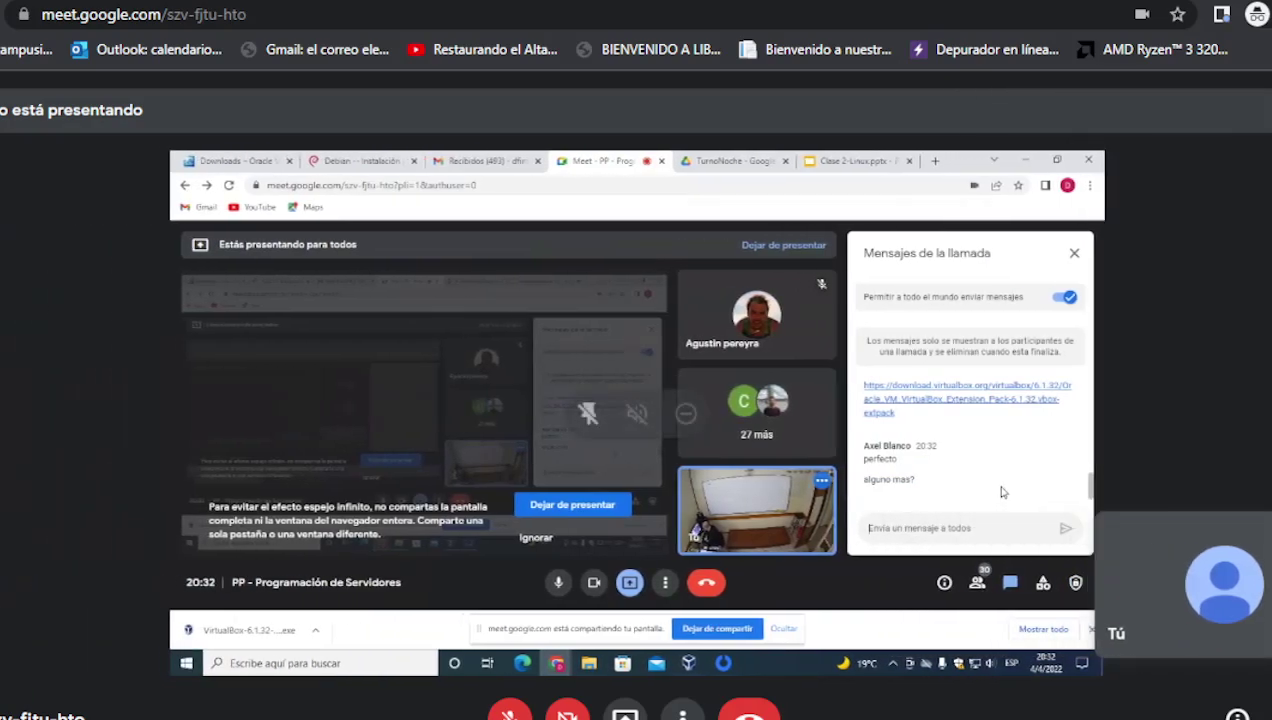
key("F11")
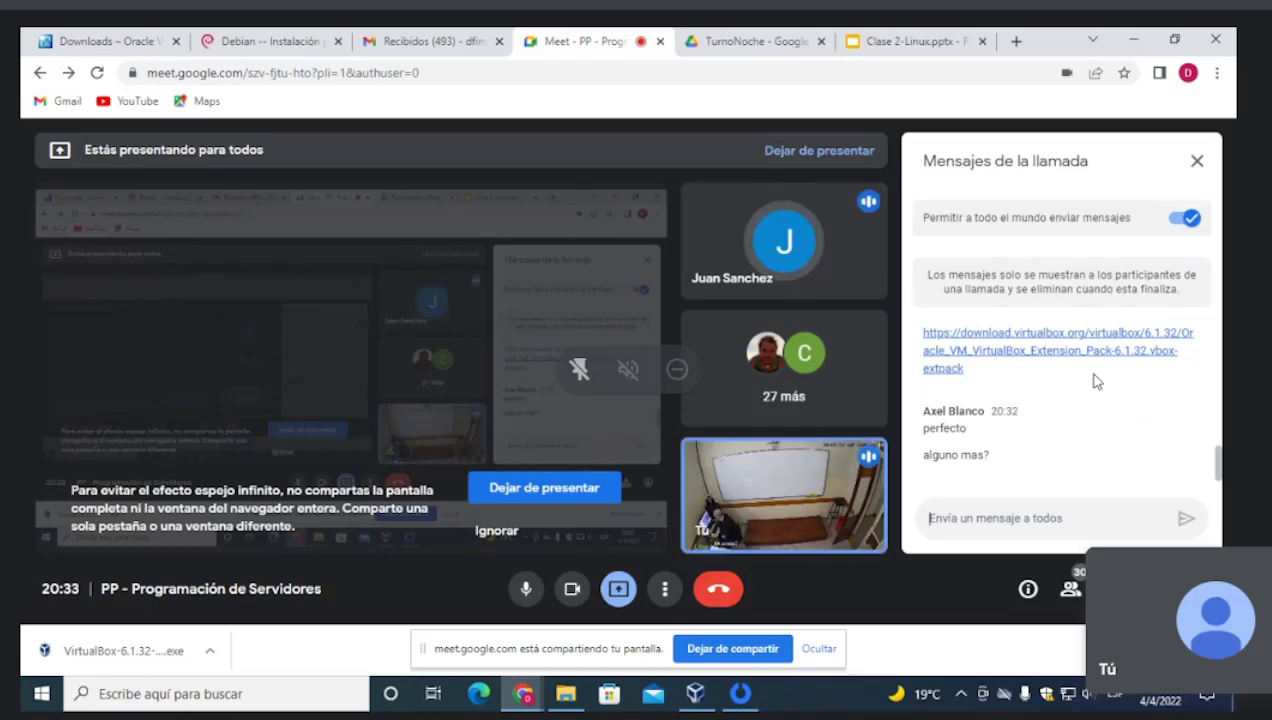
left_click(1146, 37)
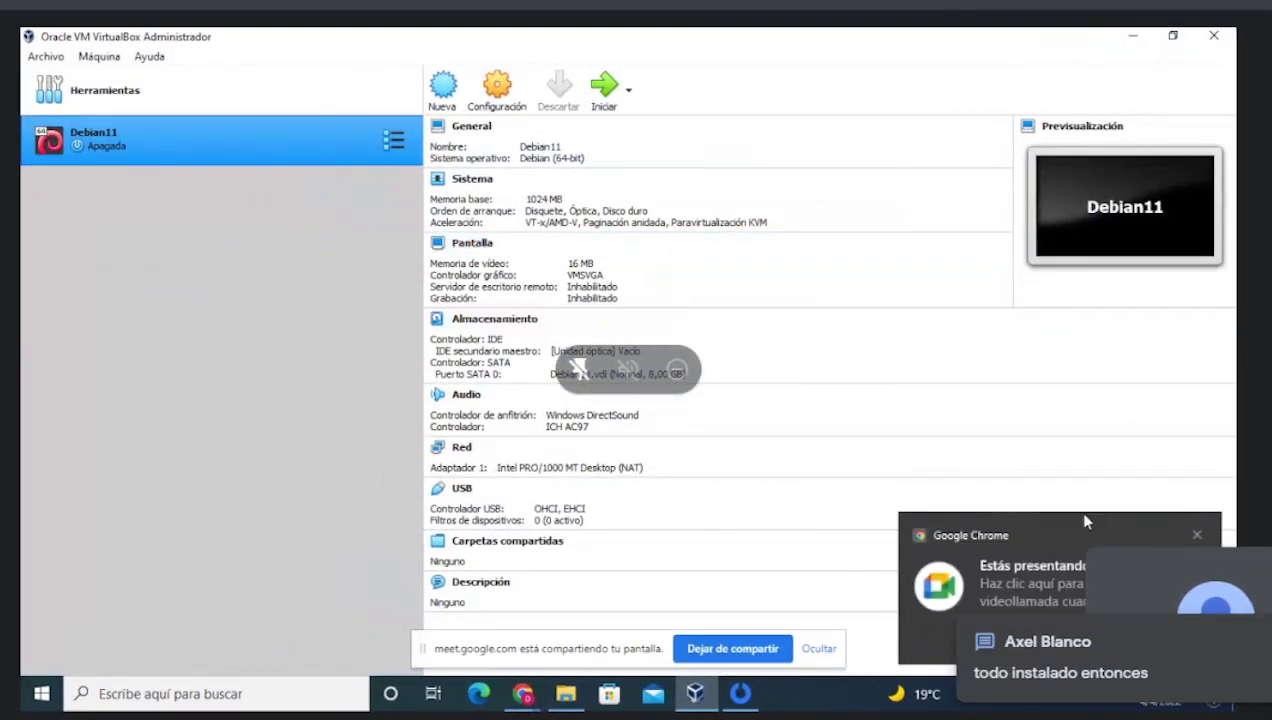
Step: Open Debian11's settings, review the Placa base, Procesador and Aceleración tabs, then go to Pantalla
left_click(1199, 535)
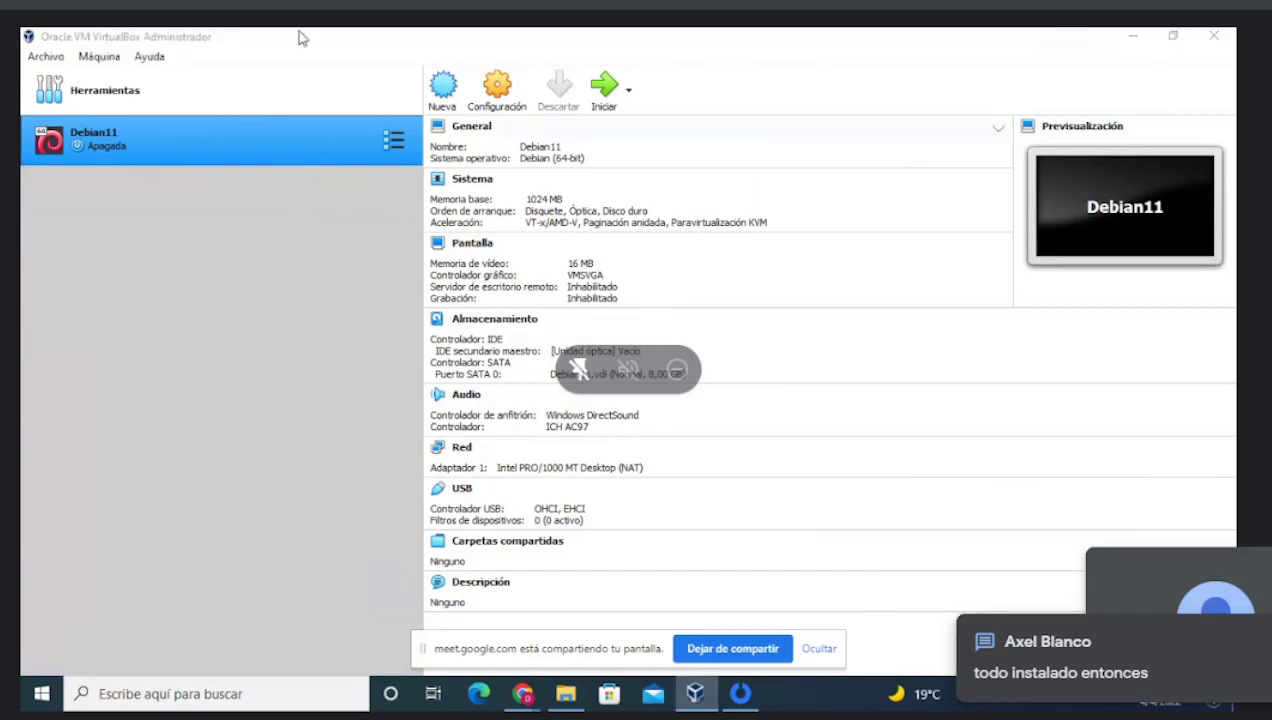
left_click(498, 90)
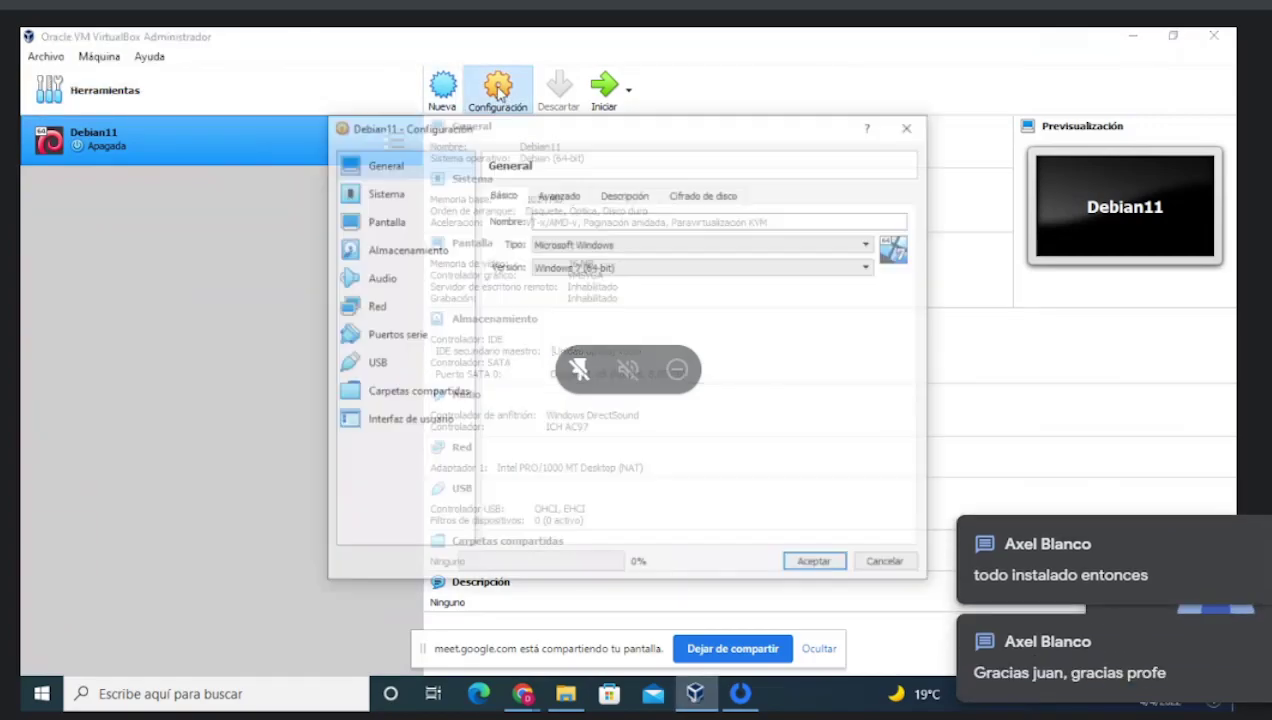
left_click(386, 196)
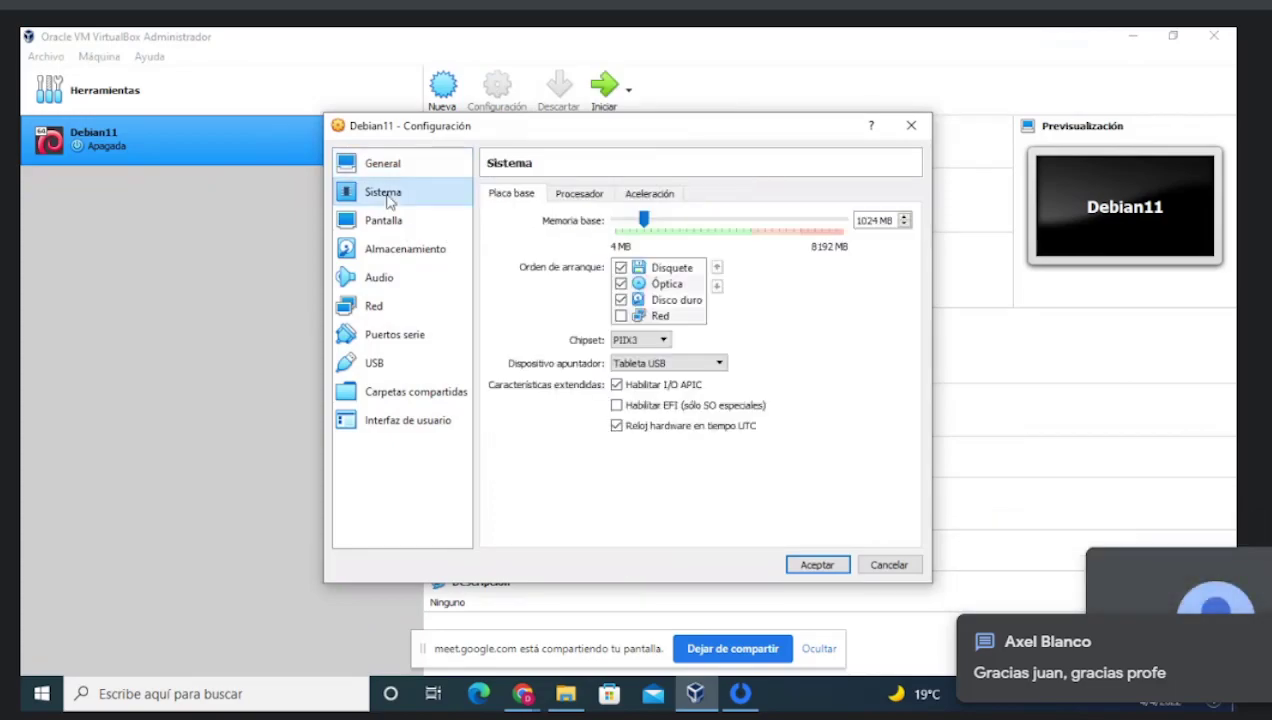
left_click(573, 193)
left_click(648, 194)
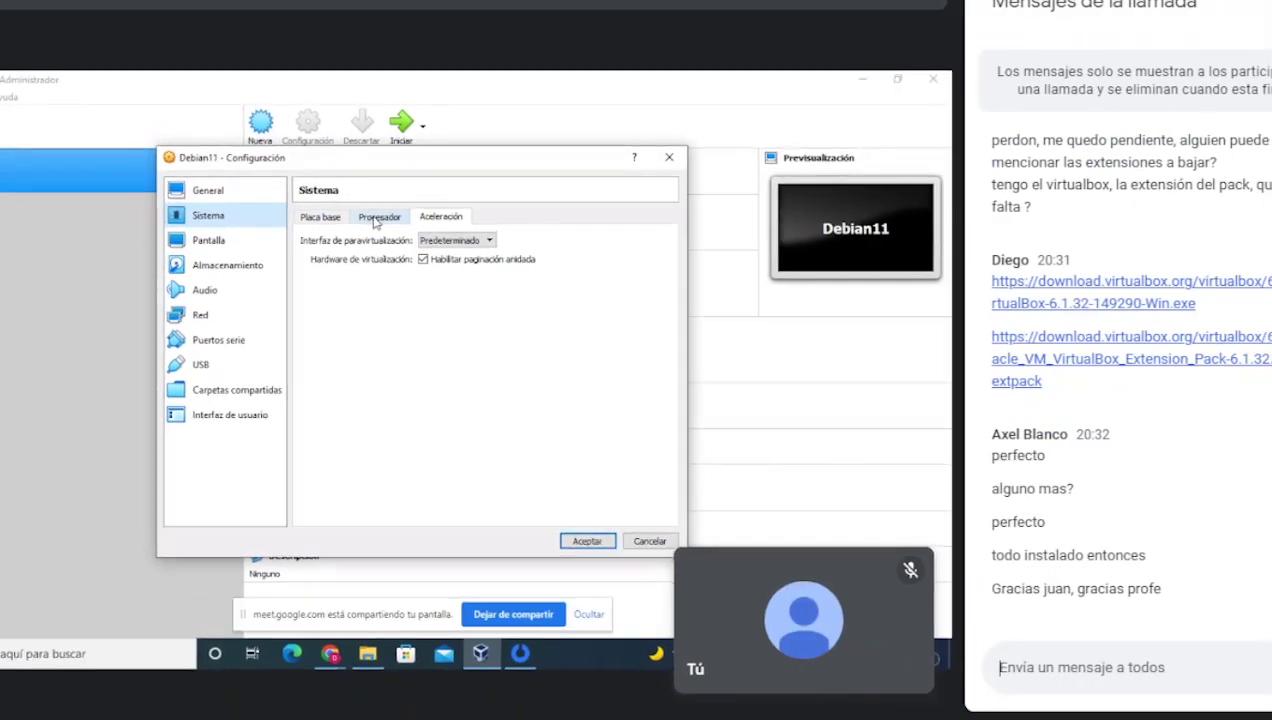
left_click(575, 194)
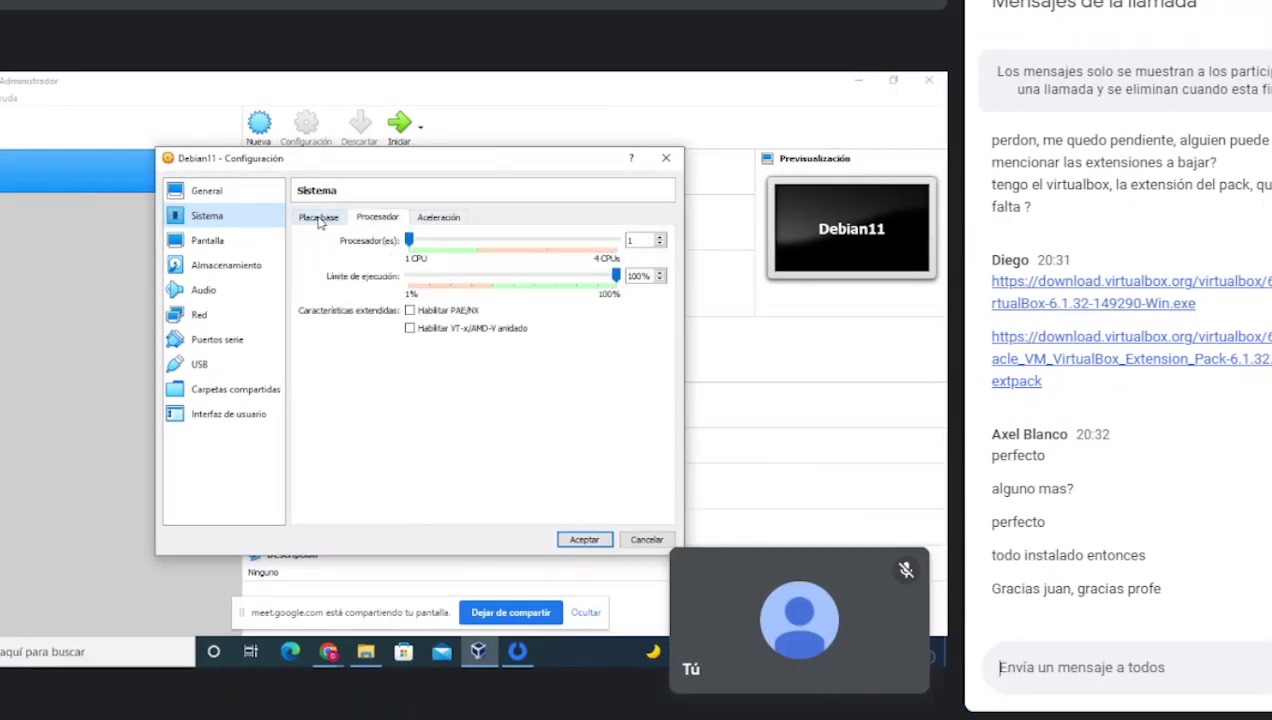
left_click(320, 221)
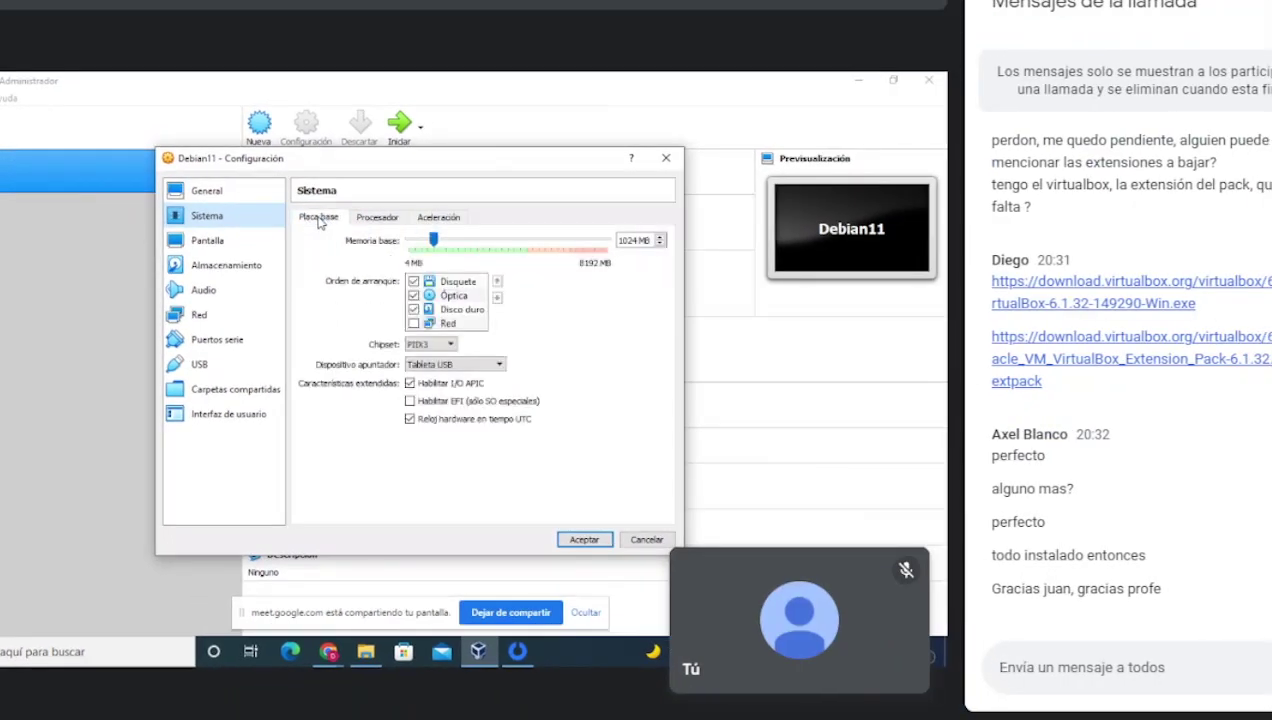
left_click(212, 241)
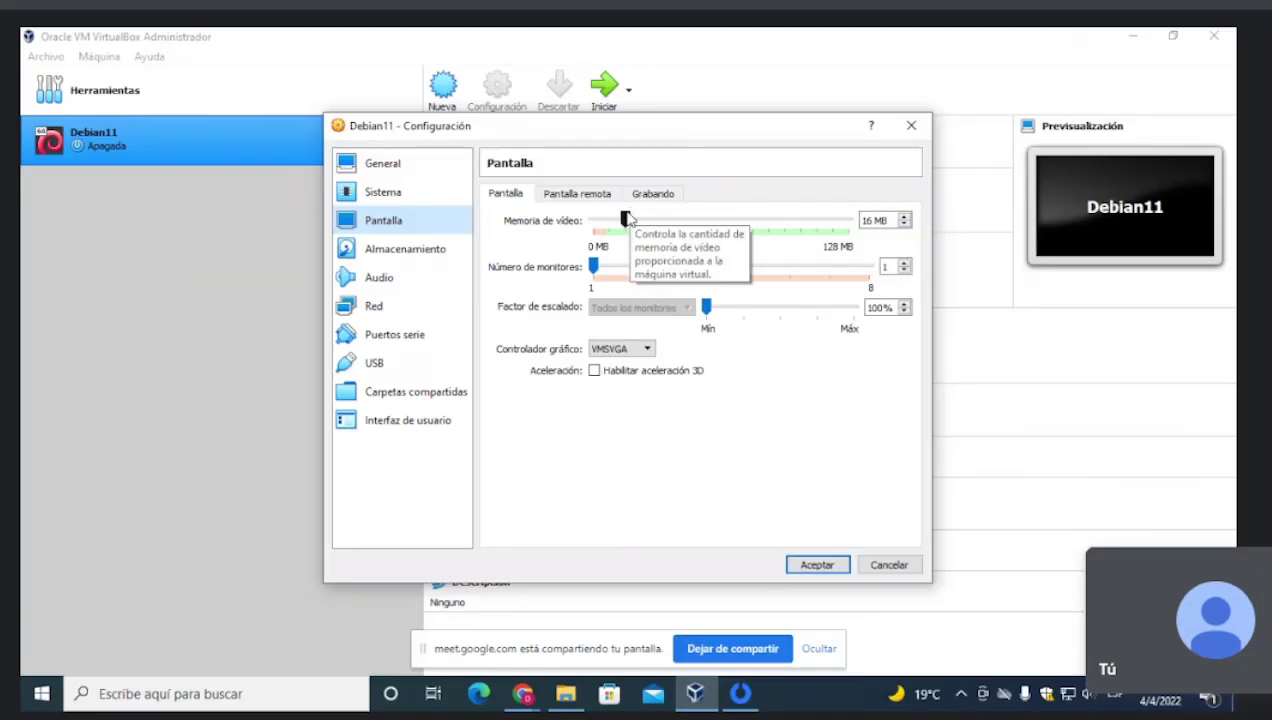
Step: Drag the Memoria de vídeo slider from 16 MB down to 8 MB
left_click_drag(628, 218, 610, 220)
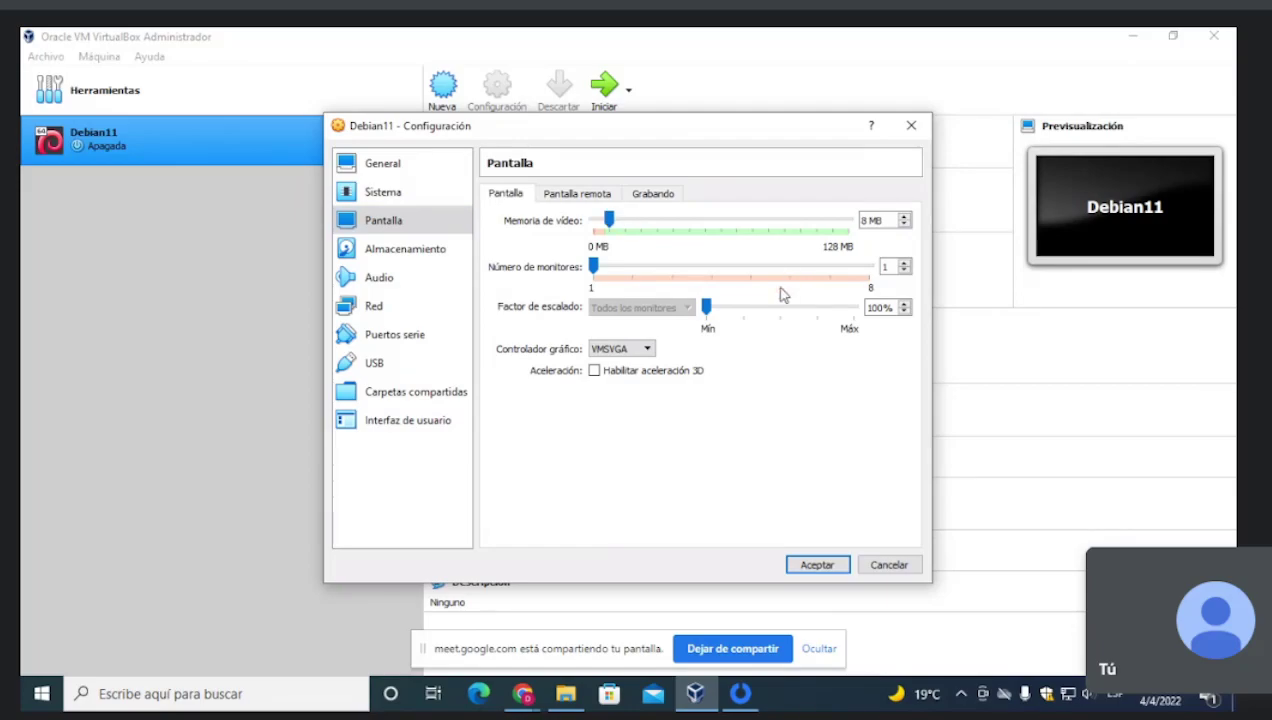
key("Escape")
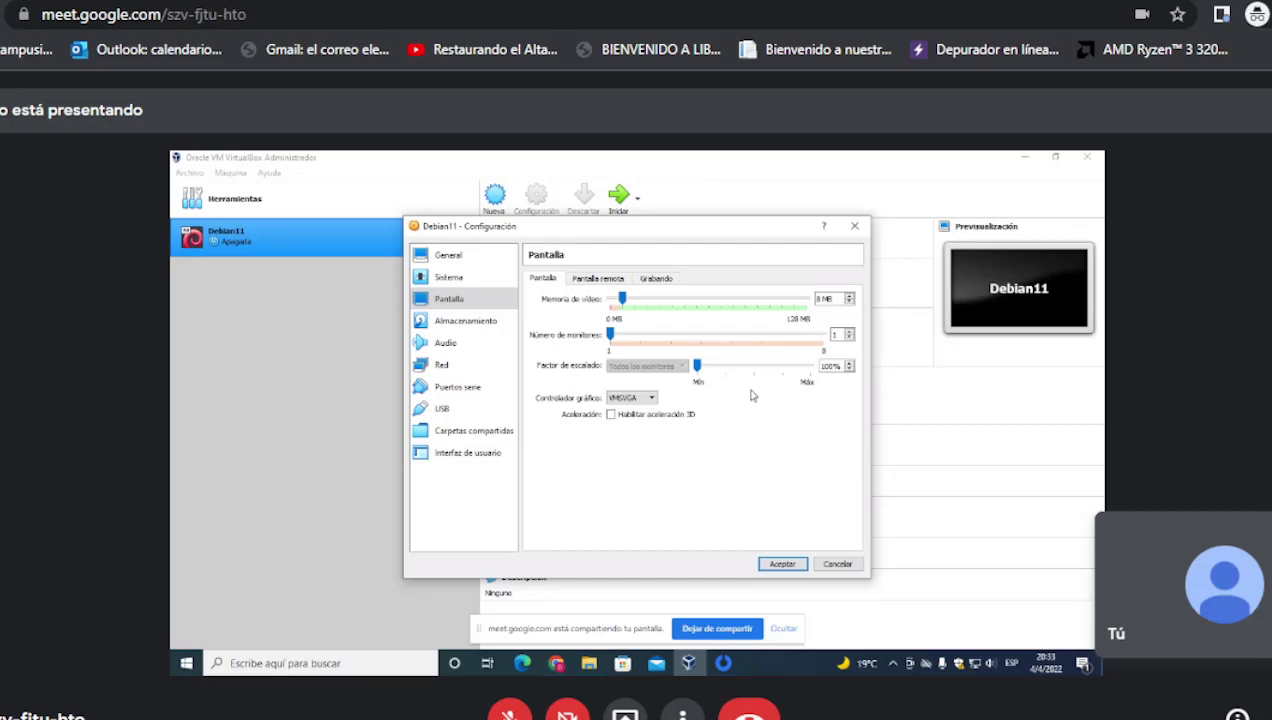
Step: Check adapter 1's Conectado a options, leaving it attached to NAT
mouse_move(676, 441)
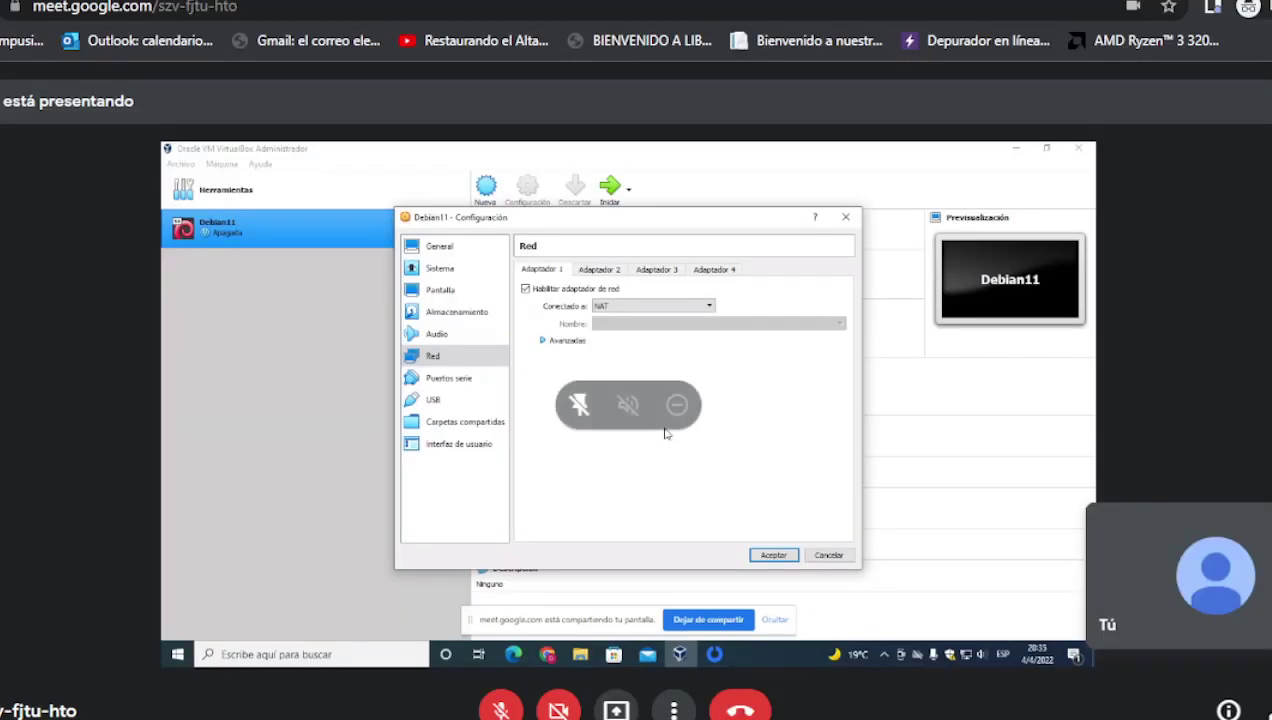
key("F11")
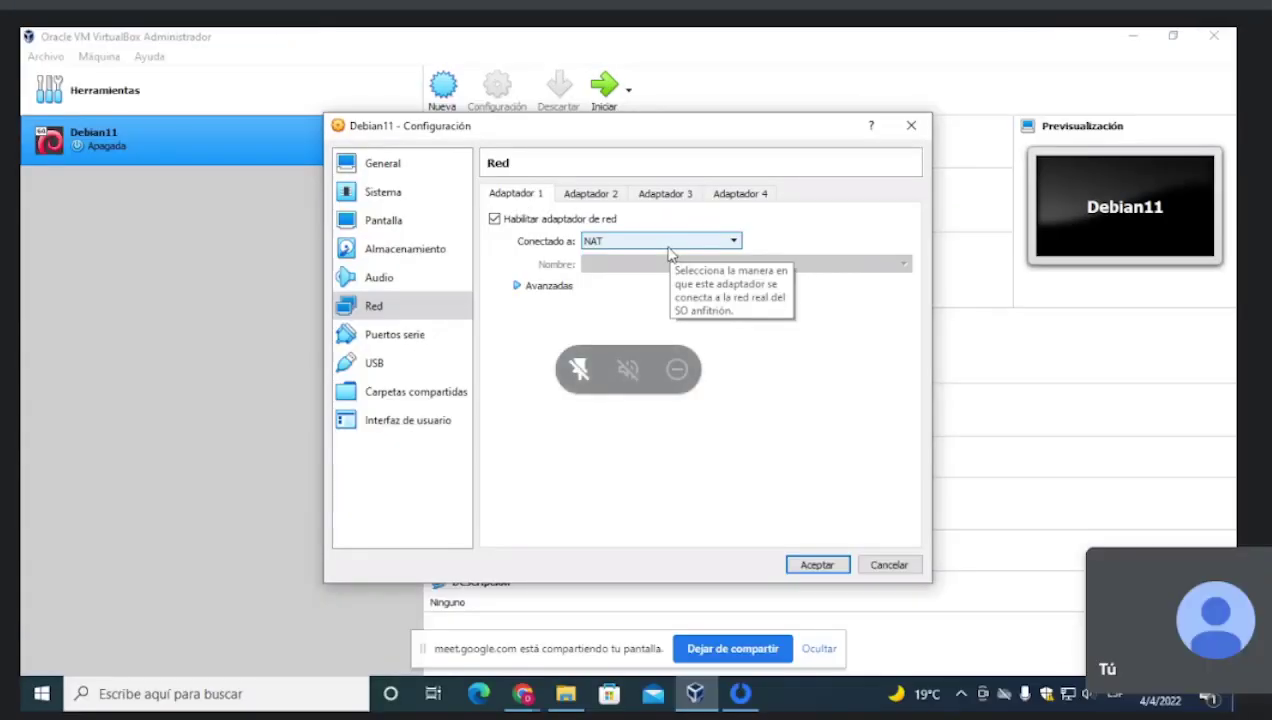
left_click(668, 244)
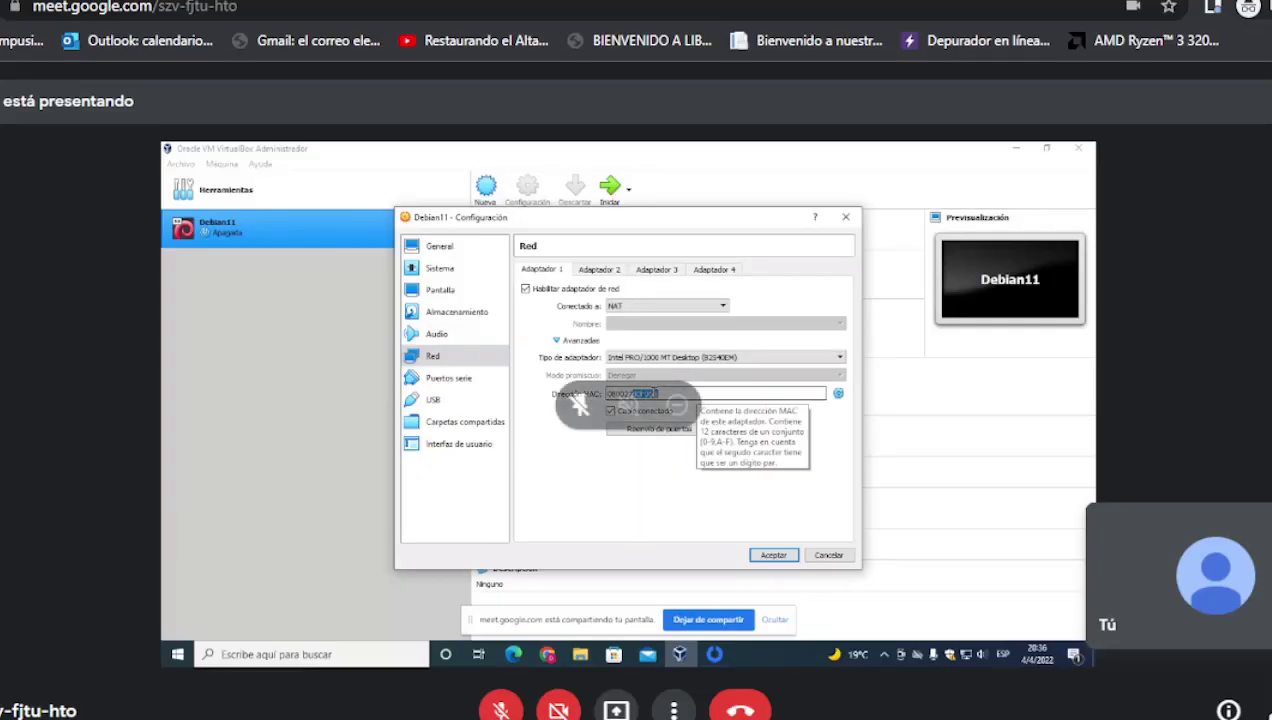
Step: Uncheck Cable conectado for Adaptador 1 to disconnect the virtual network cable
key("F11")
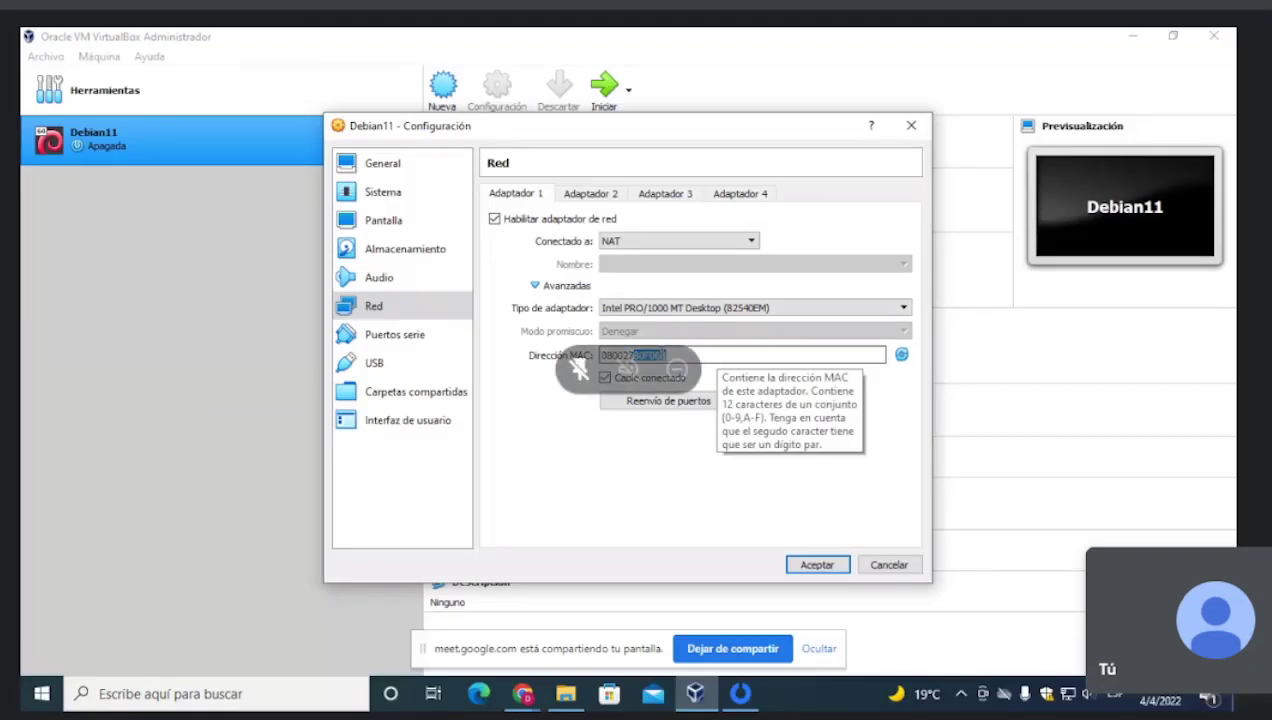
key("F11")
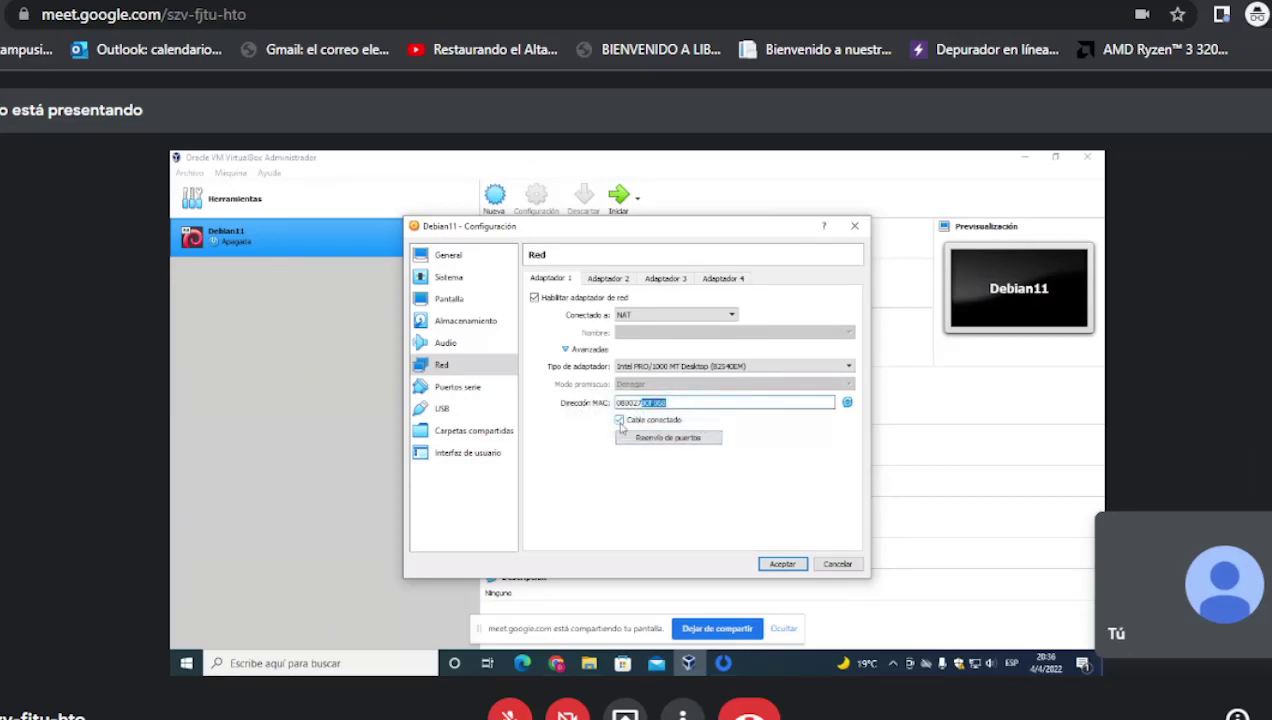
left_click(619, 421)
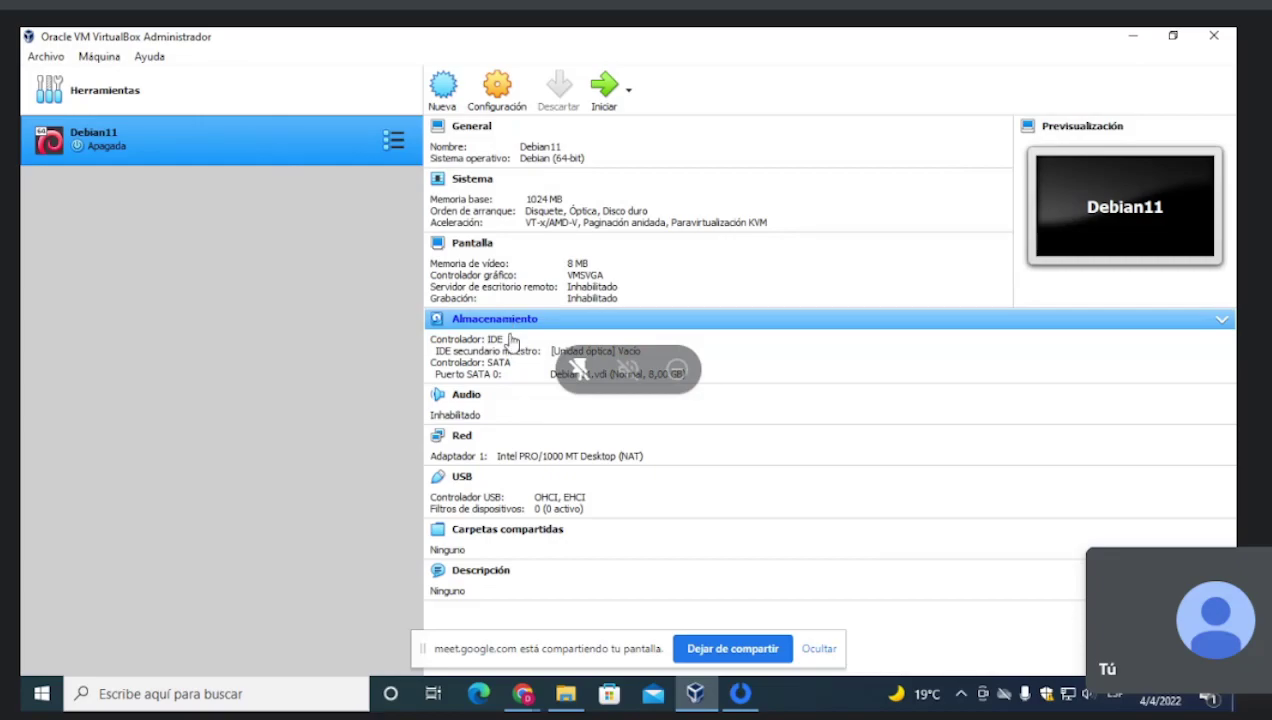
Step: Open Debian11's storage settings from the Almacenamiento section header
left_click(505, 319)
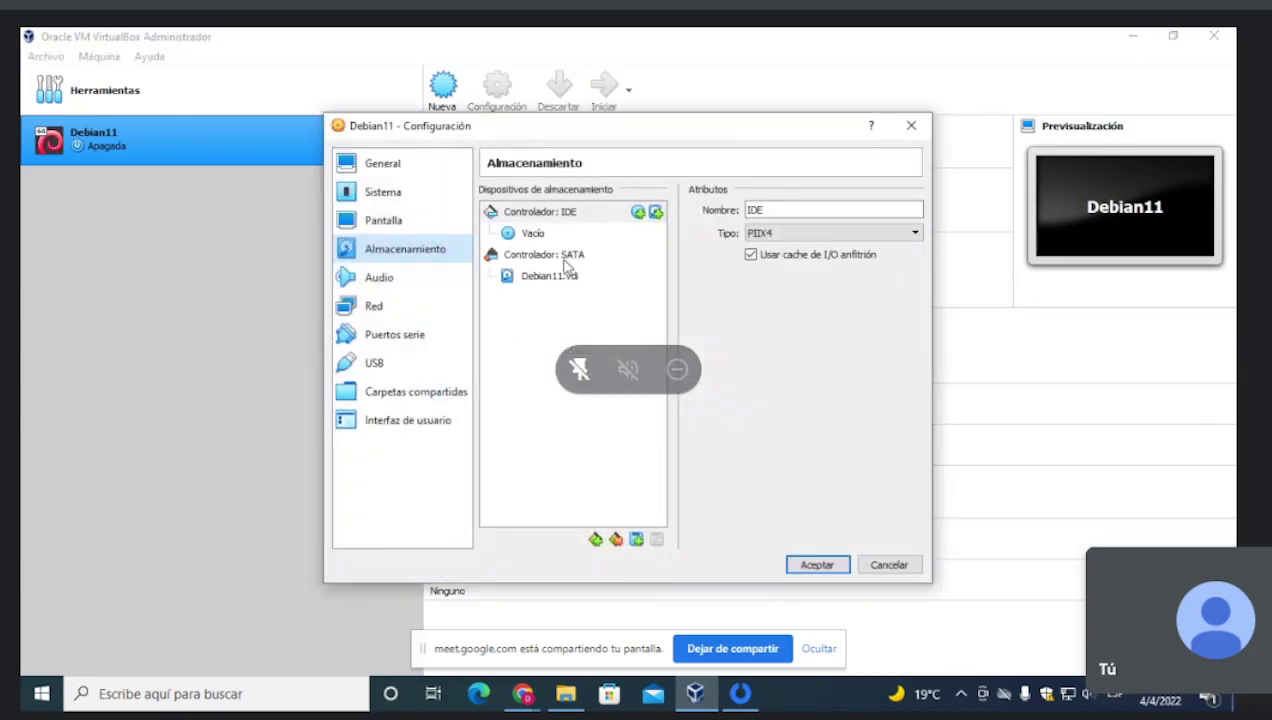
Step: Inspect the empty optical drive under Controlador: IDE, then close the settings without saving
left_click(560, 236)
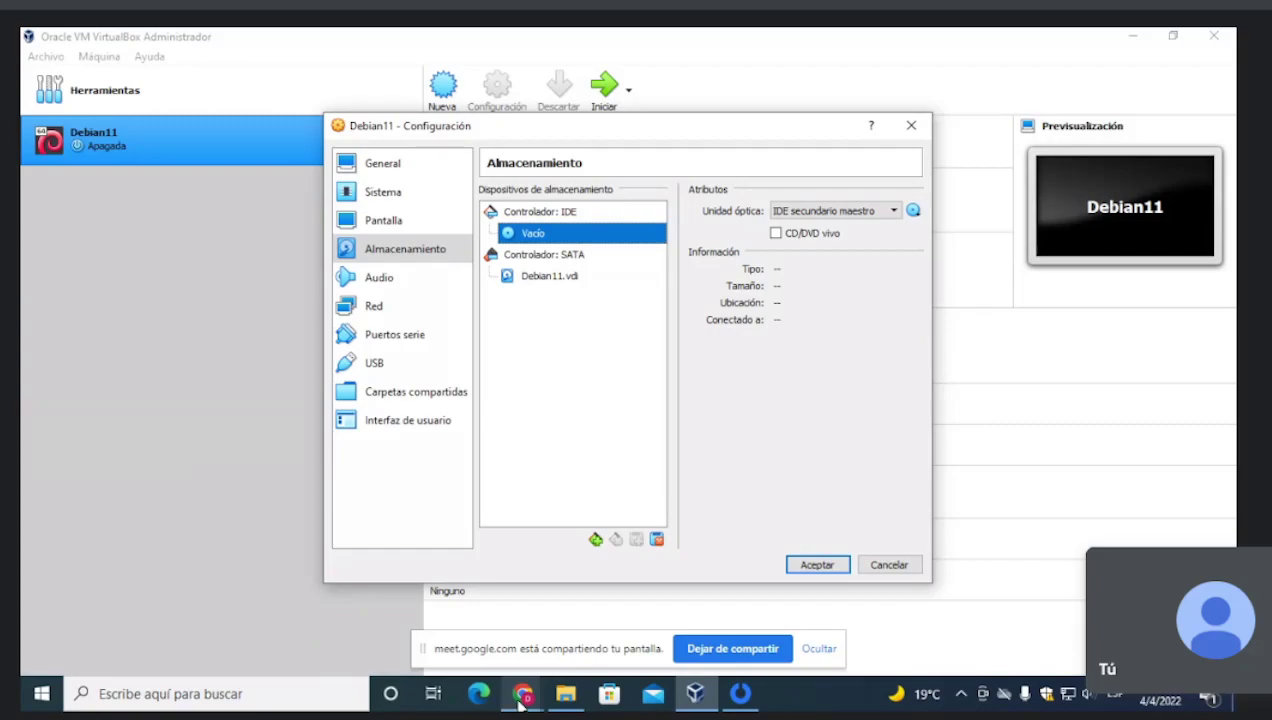
mouse_move(519, 702)
mouse_move(490, 650)
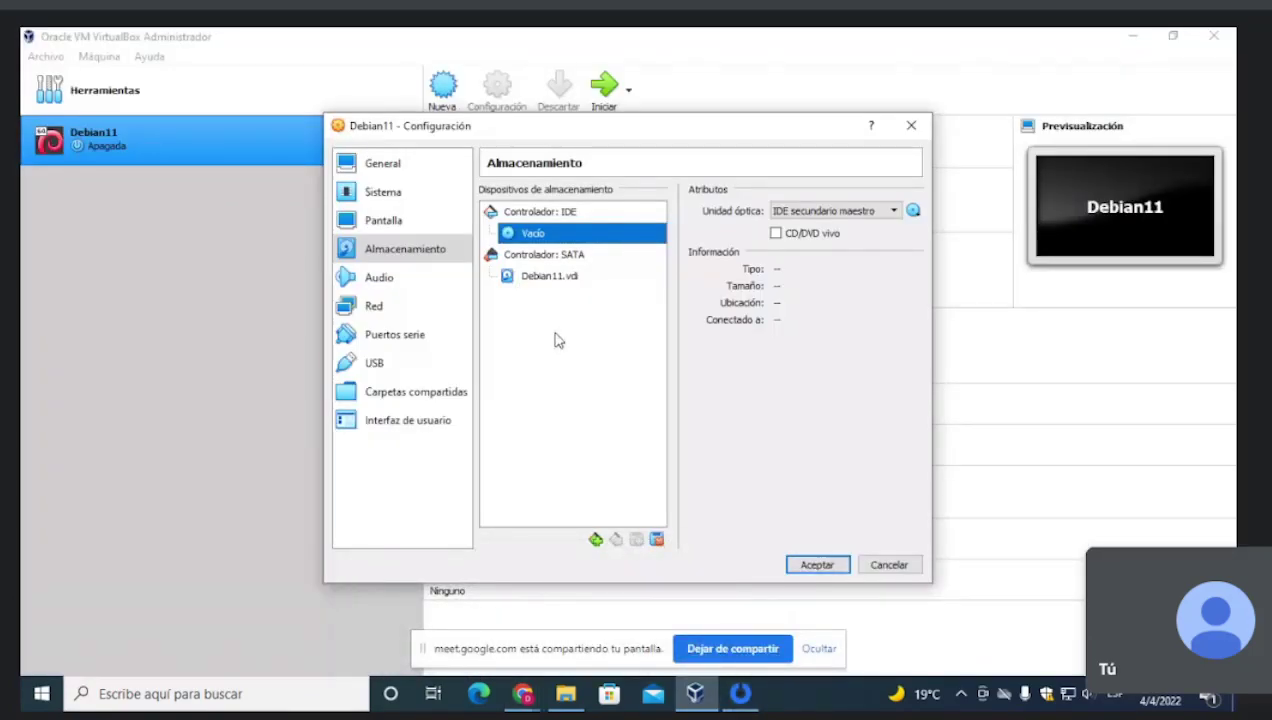
left_click(911, 125)
Step: Start and then cancel the New Virtual Machine wizard, returning to the browser's Debian page
left_click(440, 92)
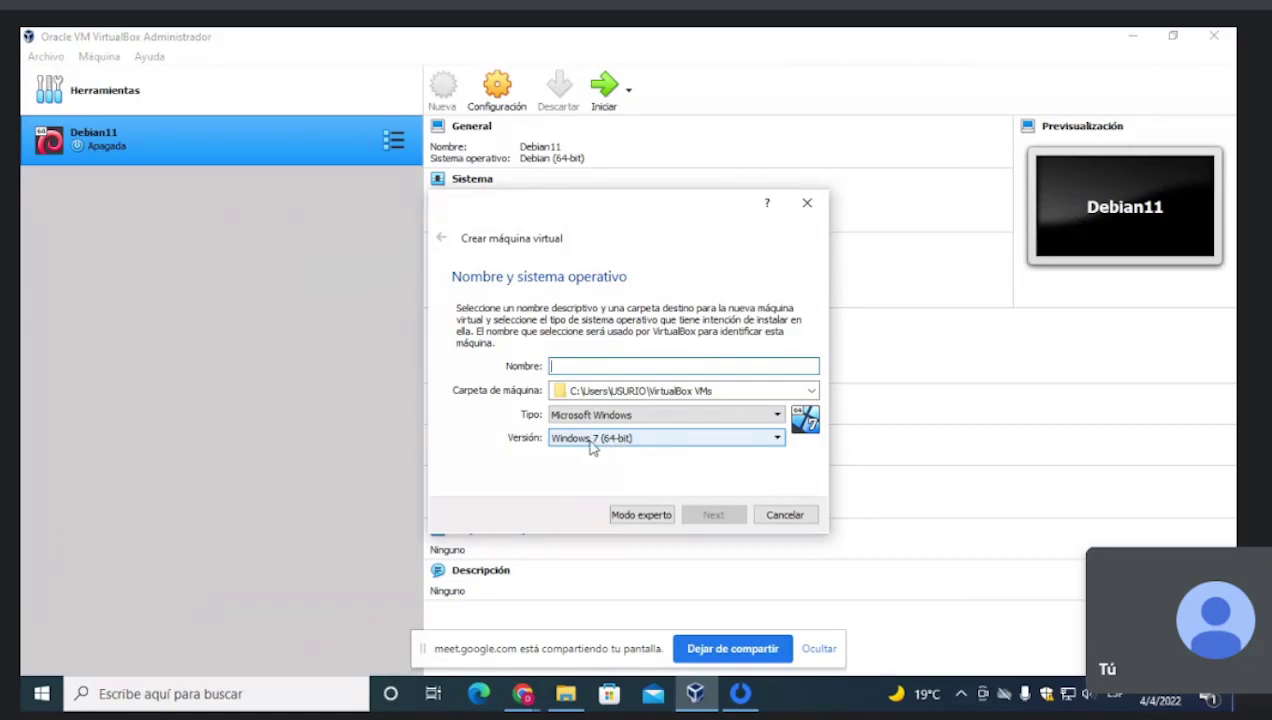
left_click(807, 203)
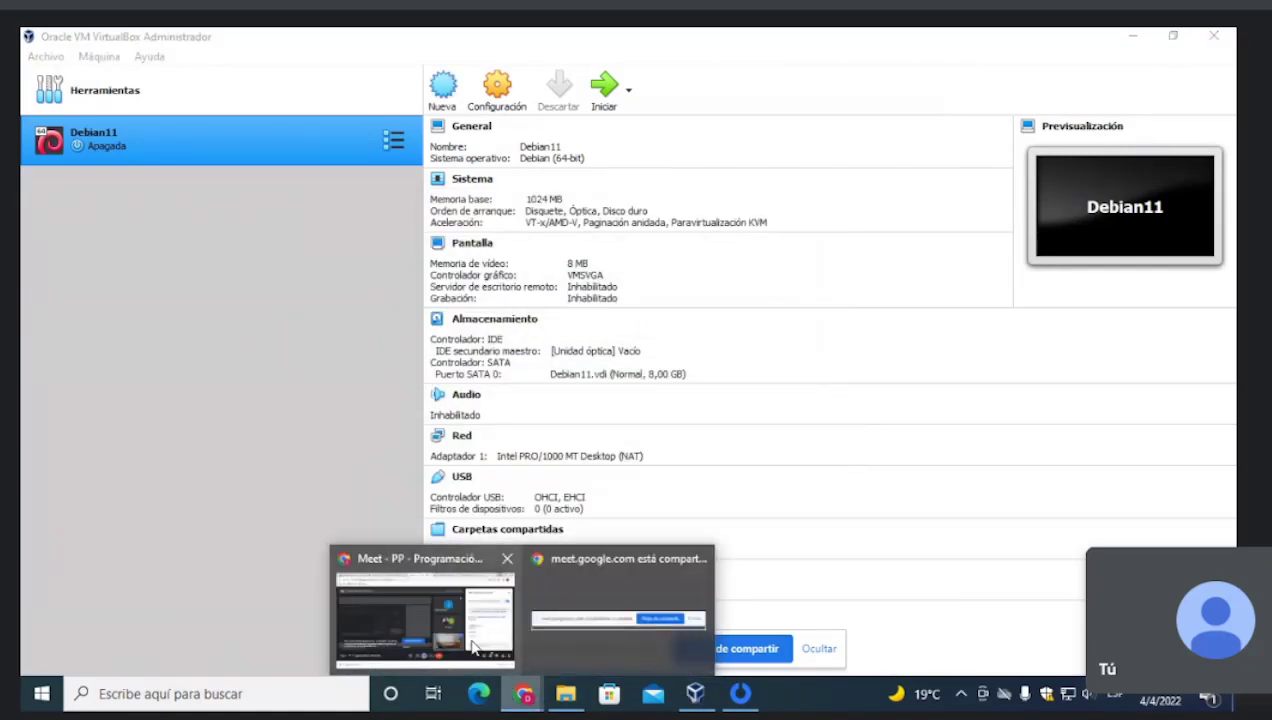
left_click(474, 648)
left_click(252, 42)
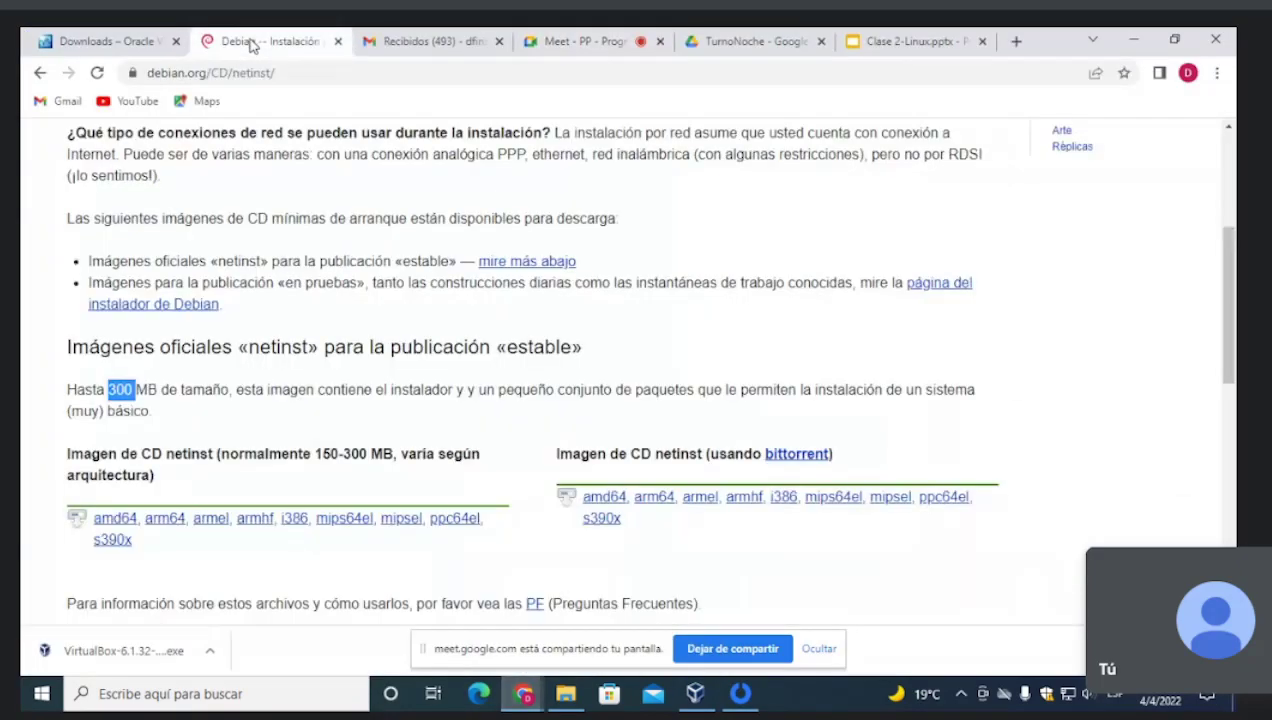
Step: Copy the link address of the amd64 netinst CD image ('Copiar dirección de enlace')
right_click(125, 527)
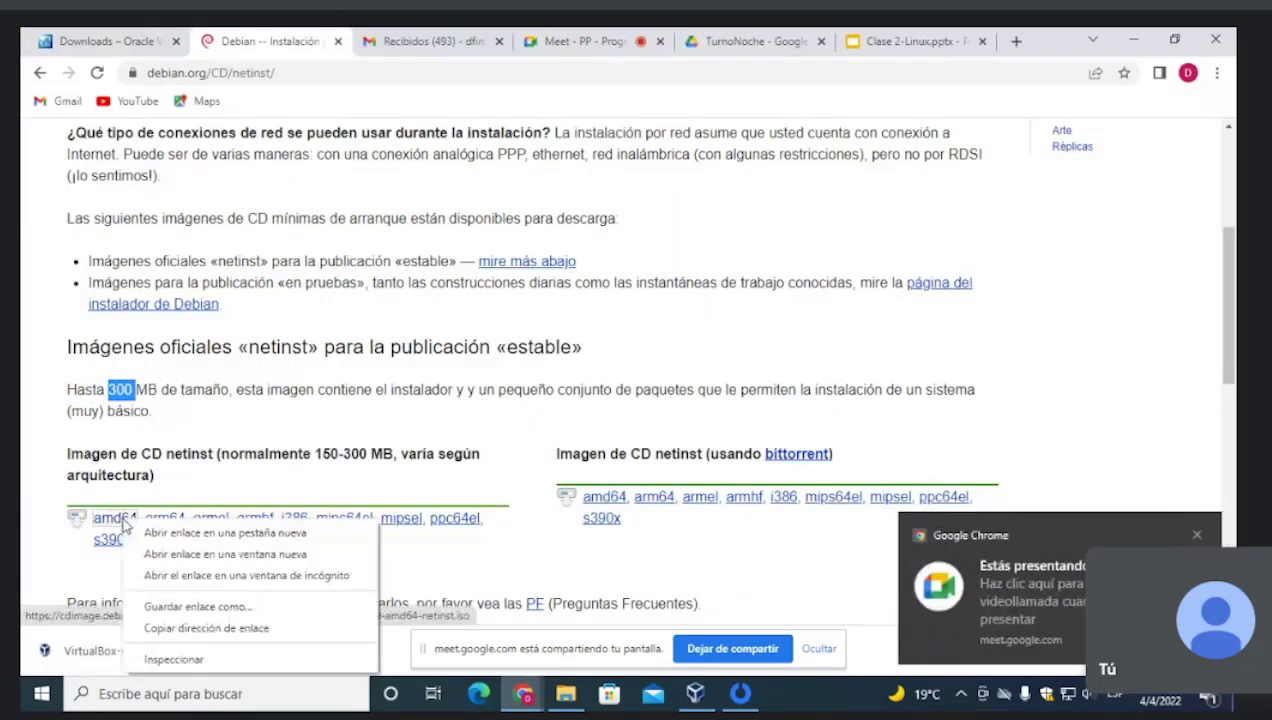
left_click(204, 628)
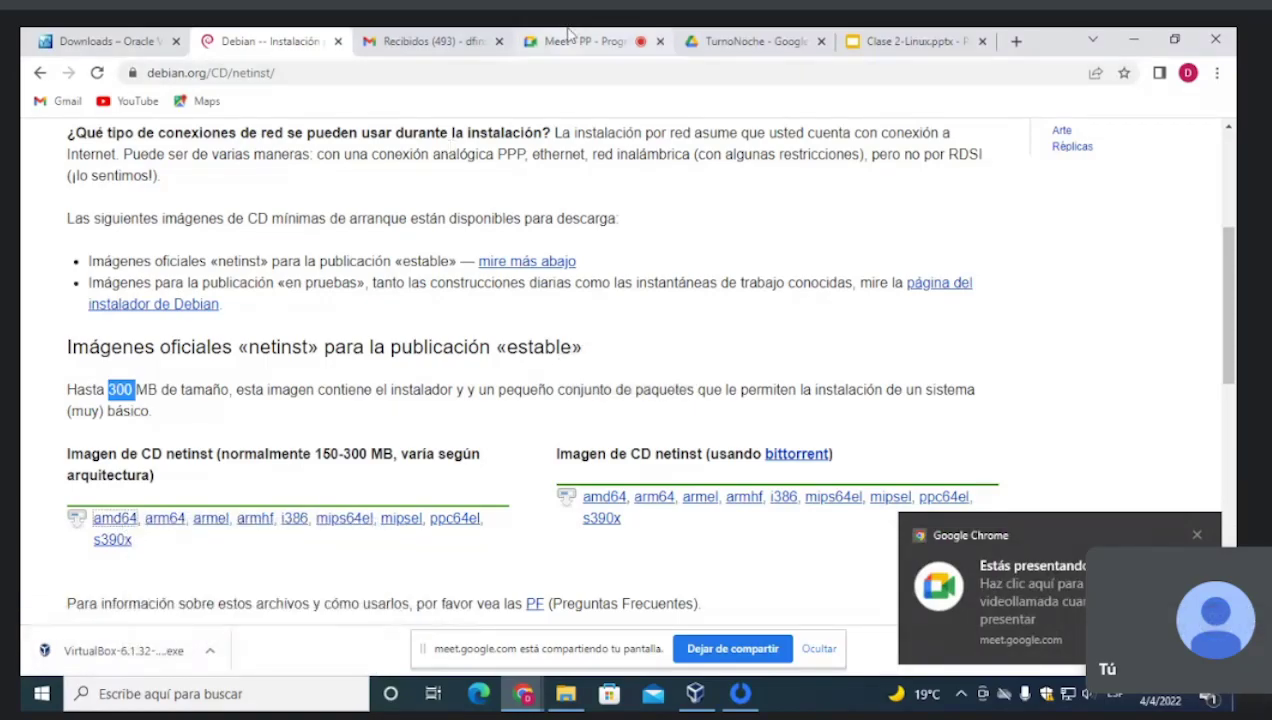
left_click(565, 42)
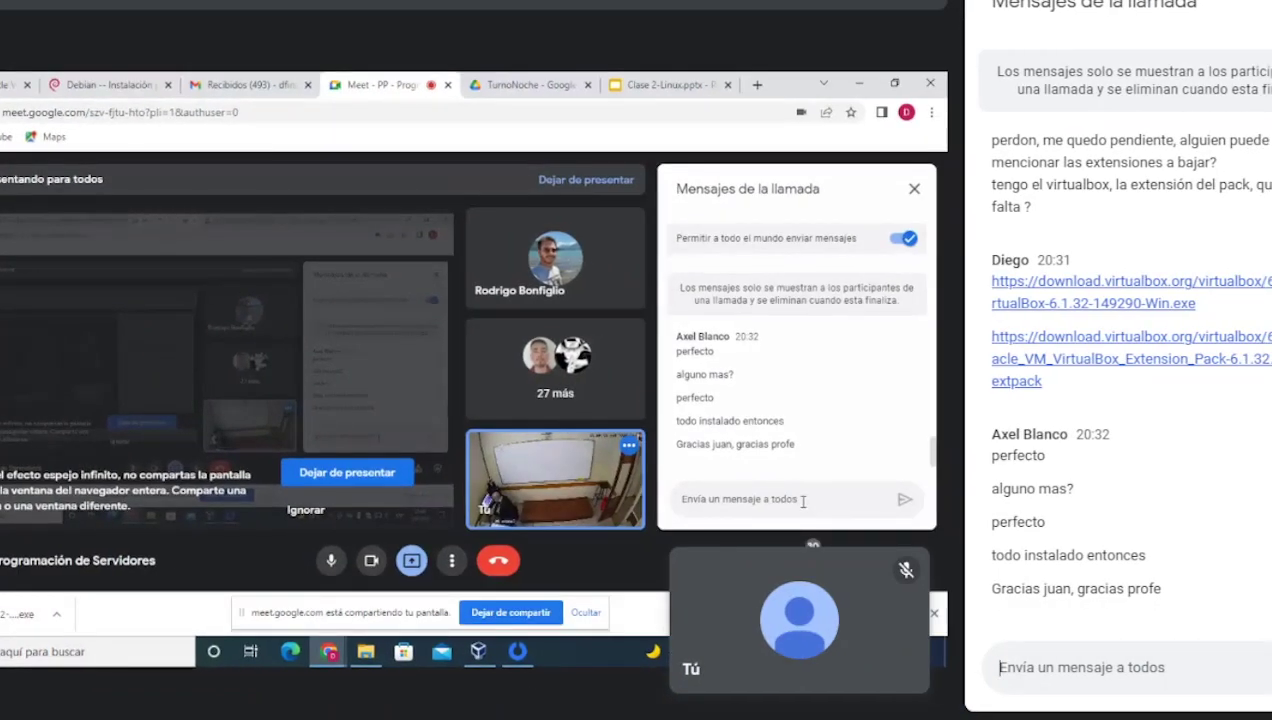
Step: Post the debian-11.3.0-amd64-netinst.iso link in the Meet chat for everyone
type("https://cdimage.debian.org/debian-cd/current/amd64/iso-cd/debian-11.3.0-amd64-netinst.iso")
key("Return")
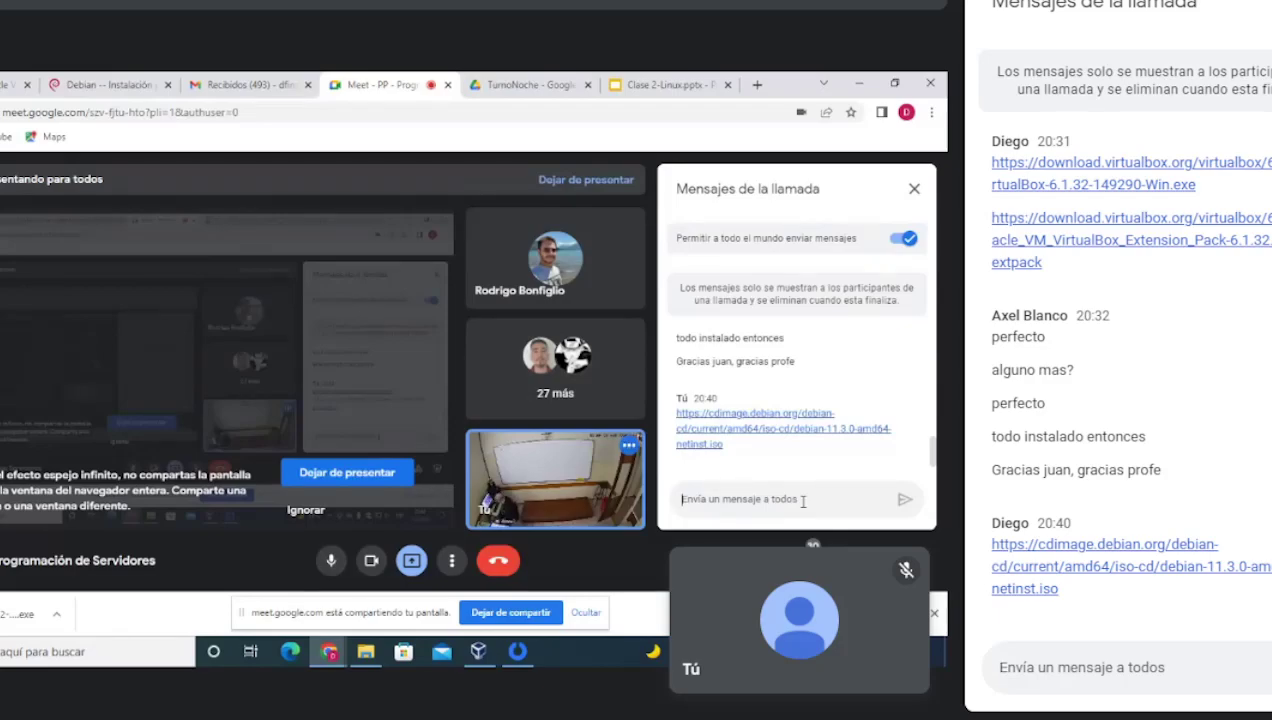
left_click_drag(1058, 590, 992, 544)
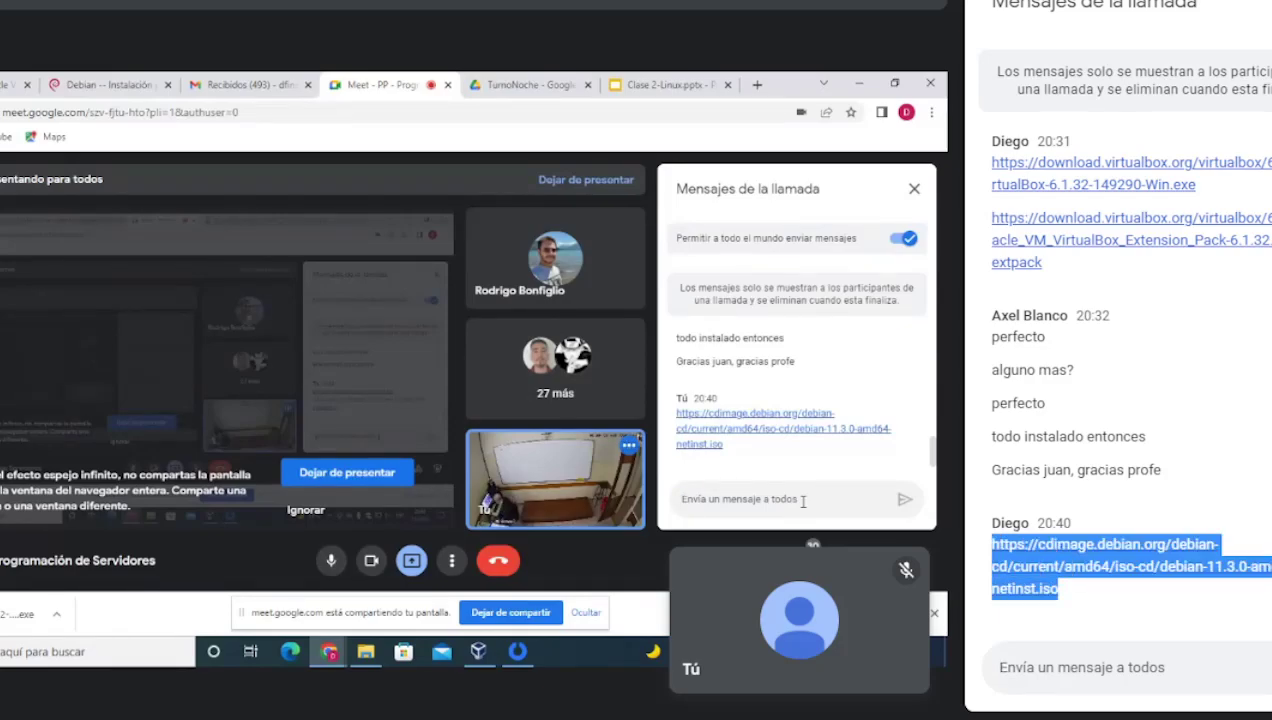
left_click(803, 502)
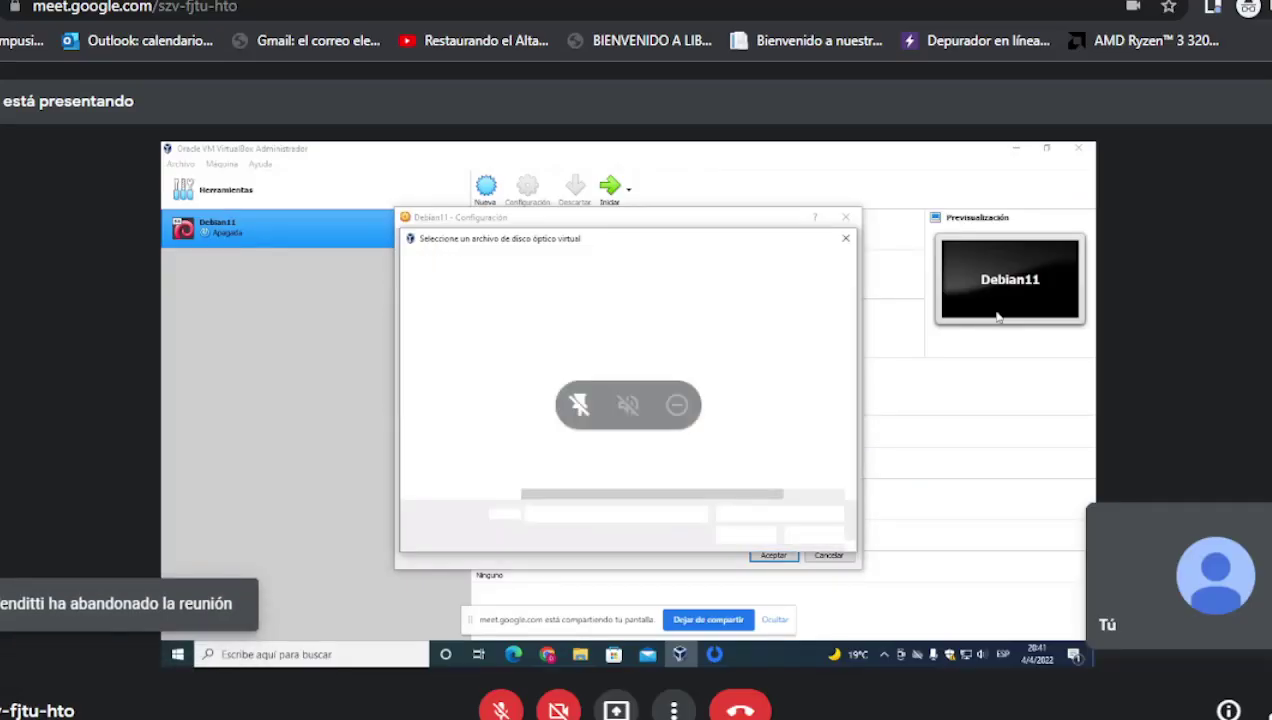
Step: Mount debian-11.3.0-amd64-netinst.iso from Descargas in Debian11's IDE optical drive and save the settings
key("F11")
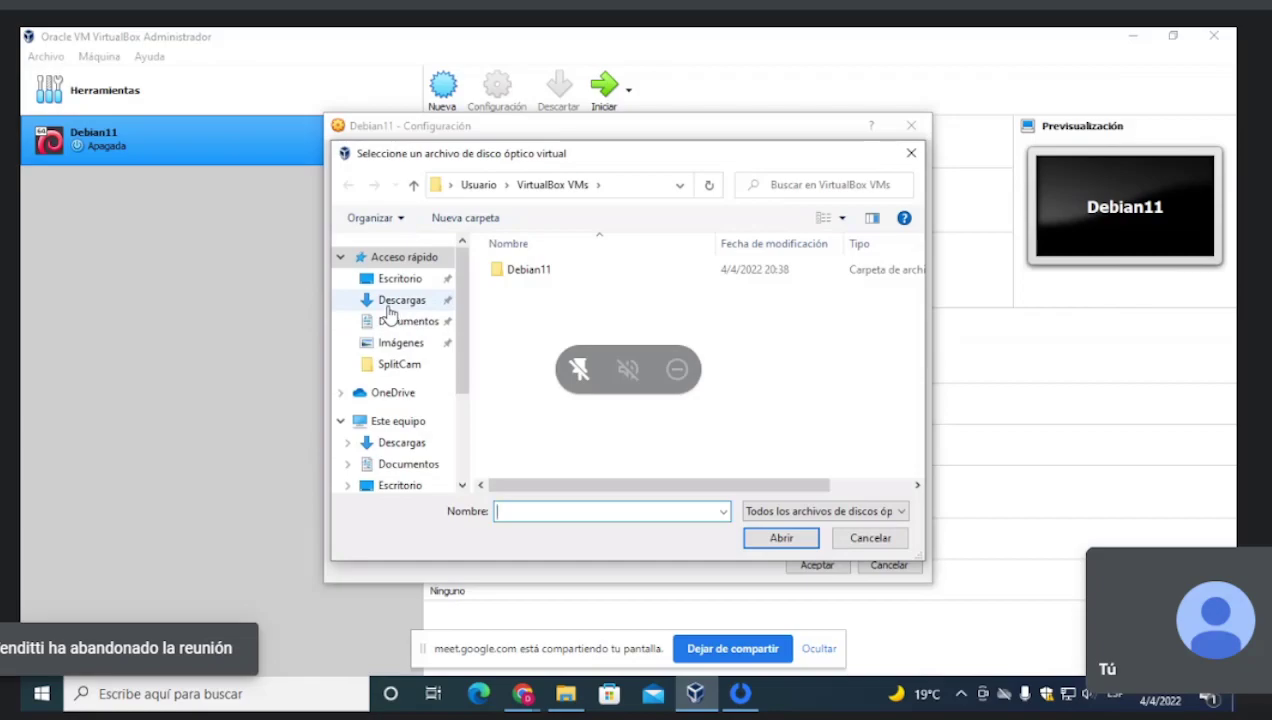
left_click(389, 306)
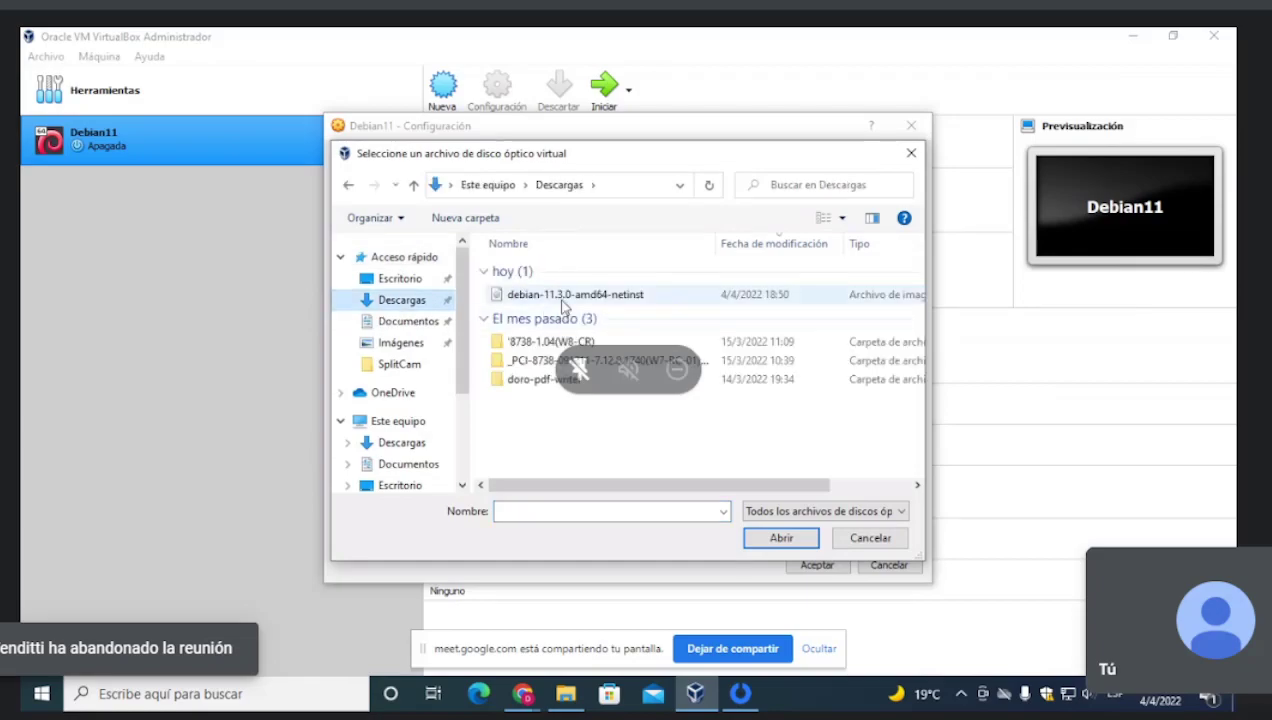
left_click(565, 294)
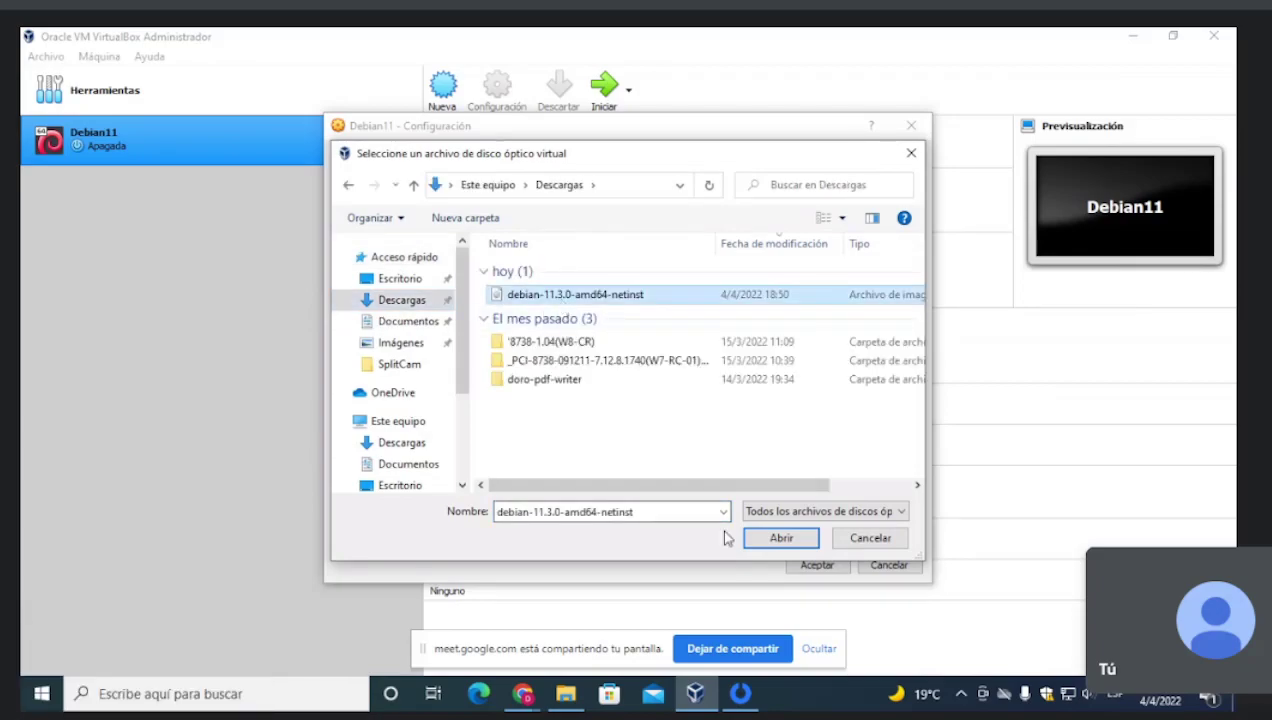
left_click(754, 541)
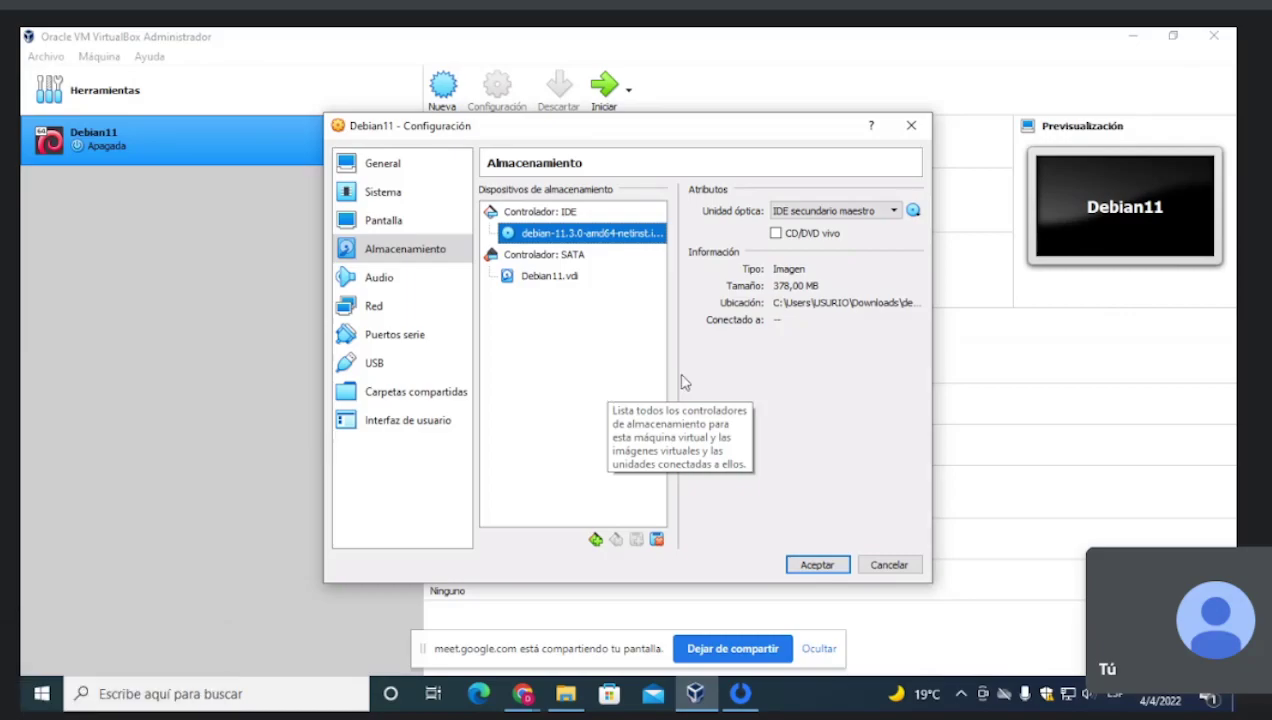
left_click(817, 565)
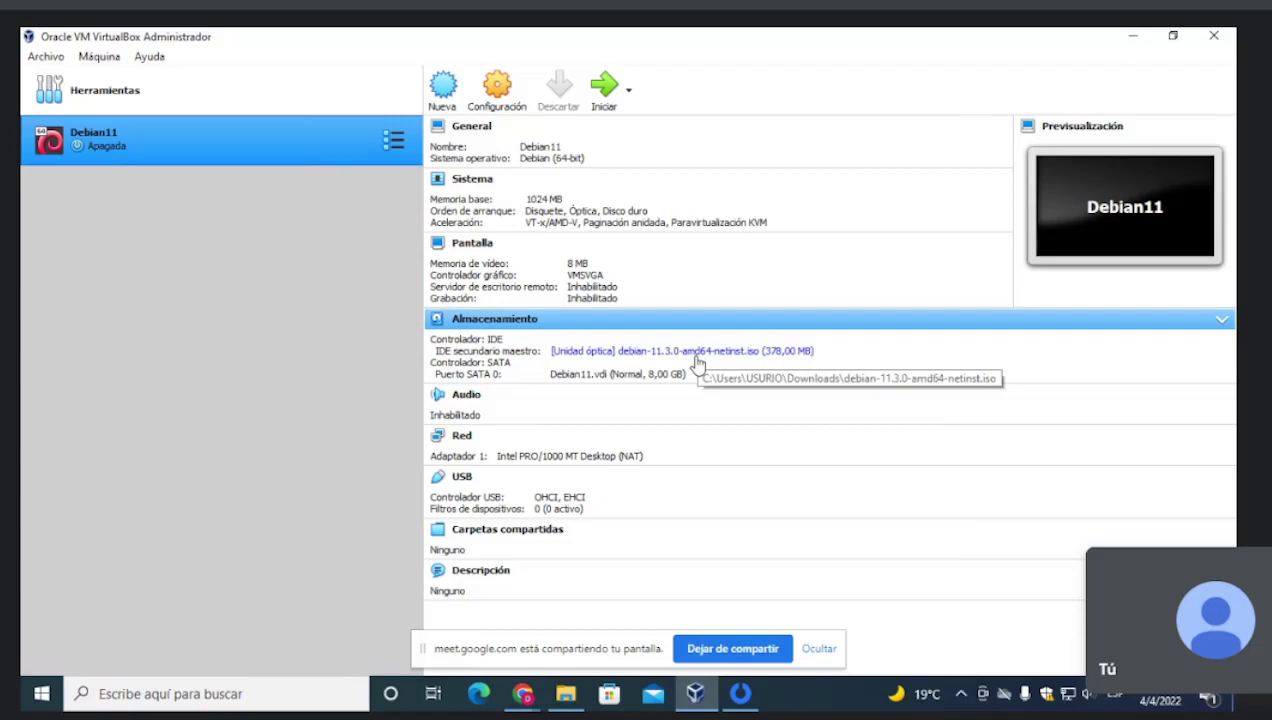
Step: Start the Debian11 VM and dismiss the keyboard-capture notice
left_click(605, 88)
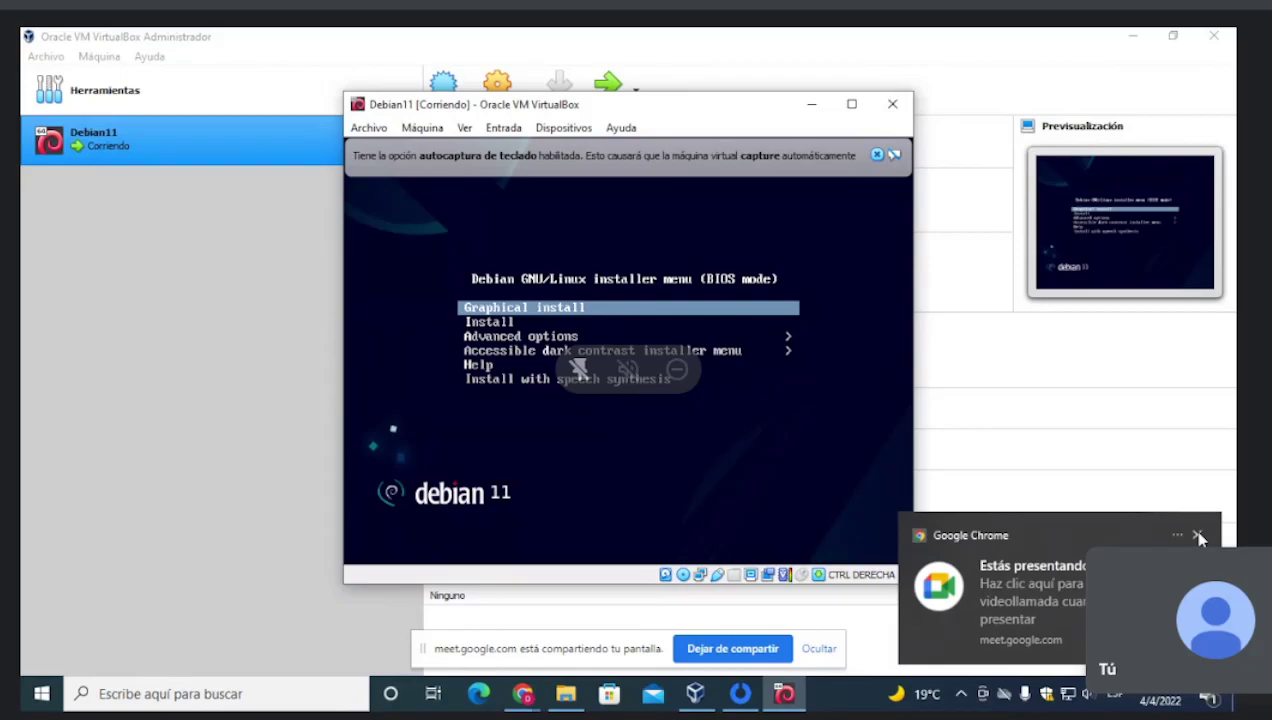
key("Escape")
left_click(828, 250)
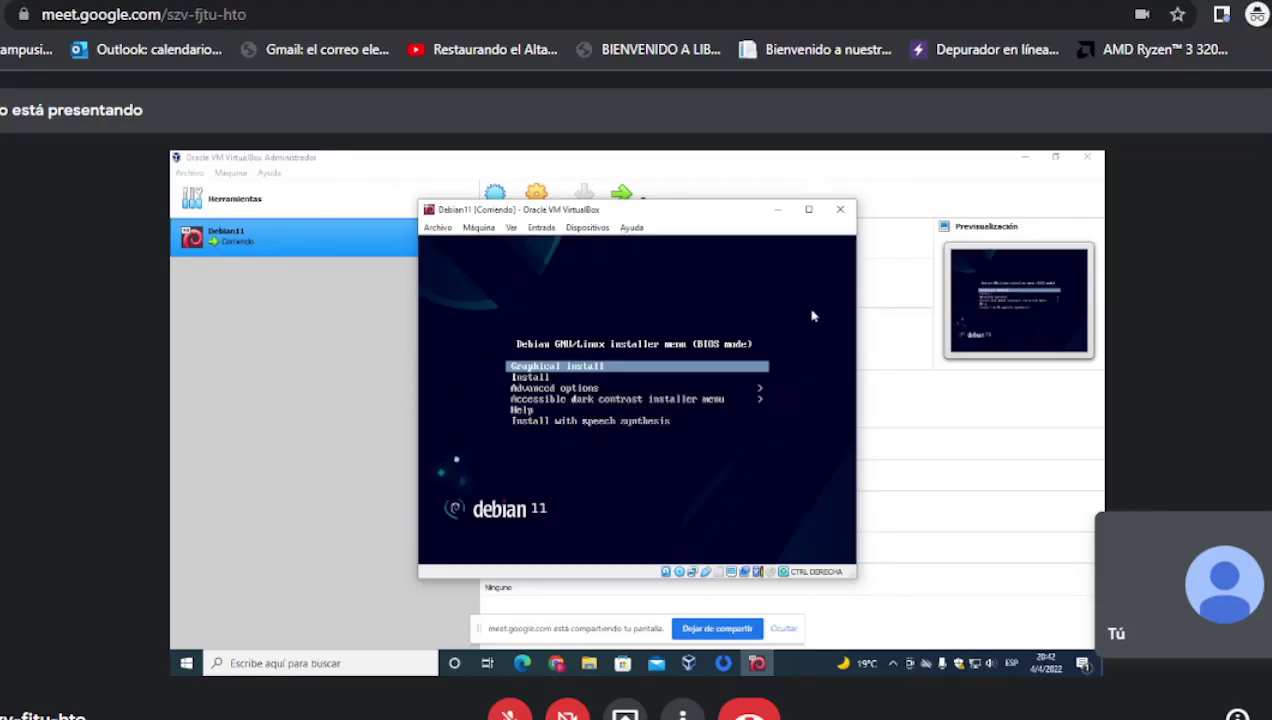
Step: Select Install (text mode) in the Debian boot menu and launch it
key("Down")
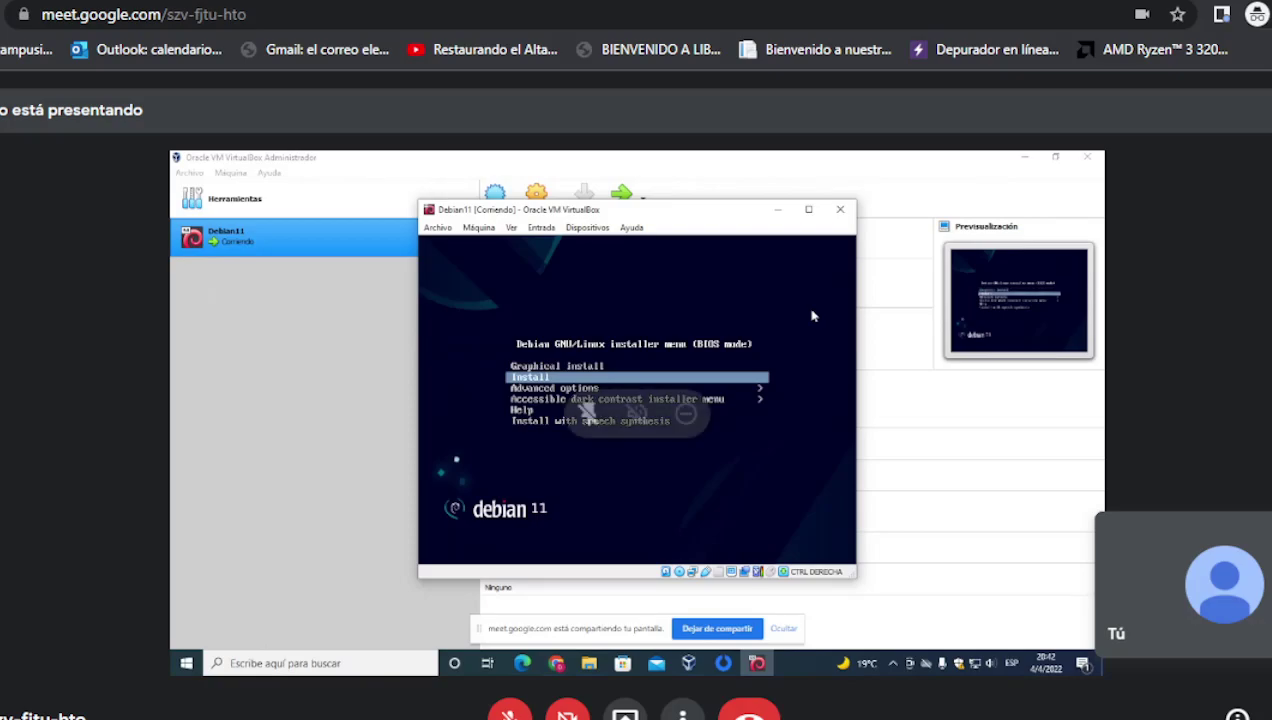
key("F11")
key("Up")
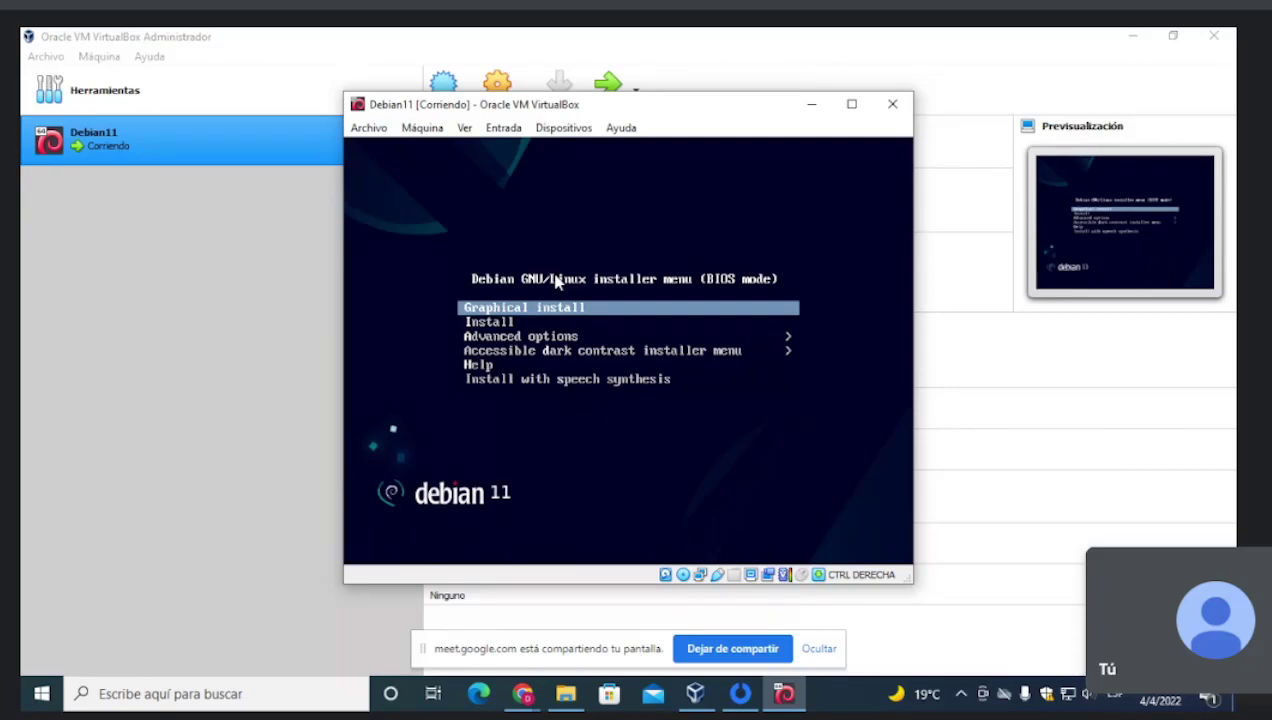
key("Down")
key("Down")
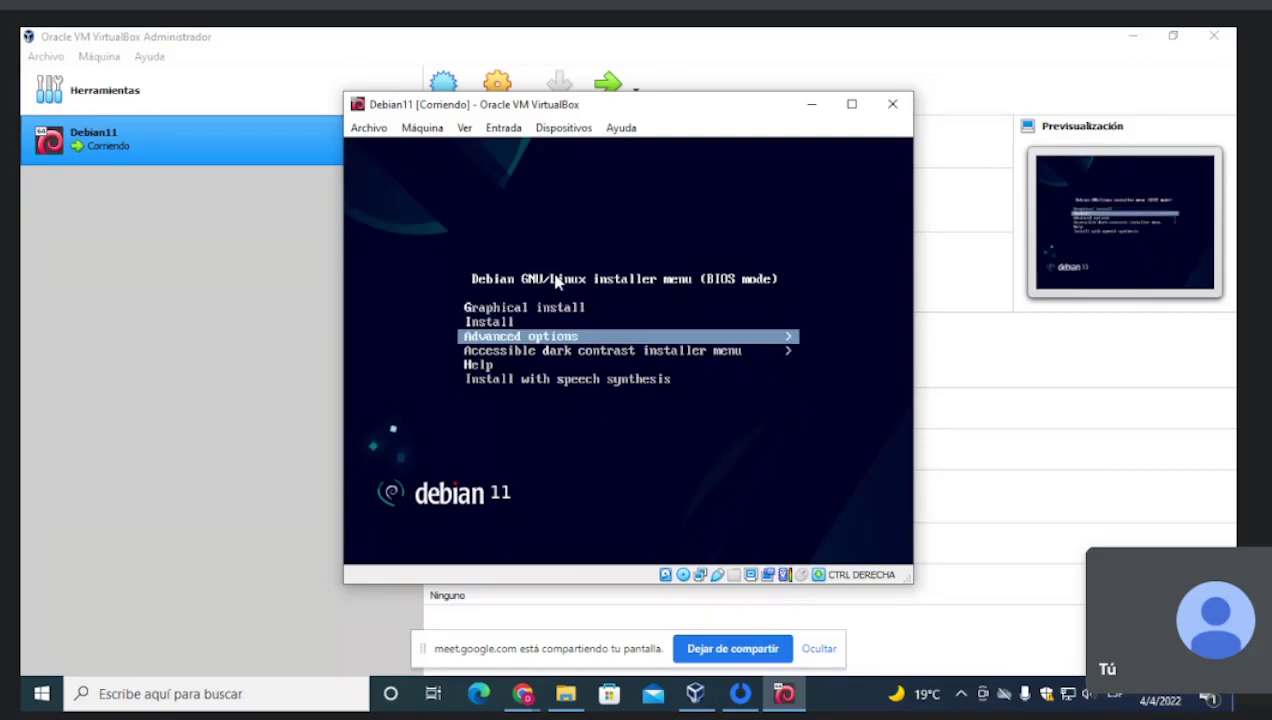
key("Up")
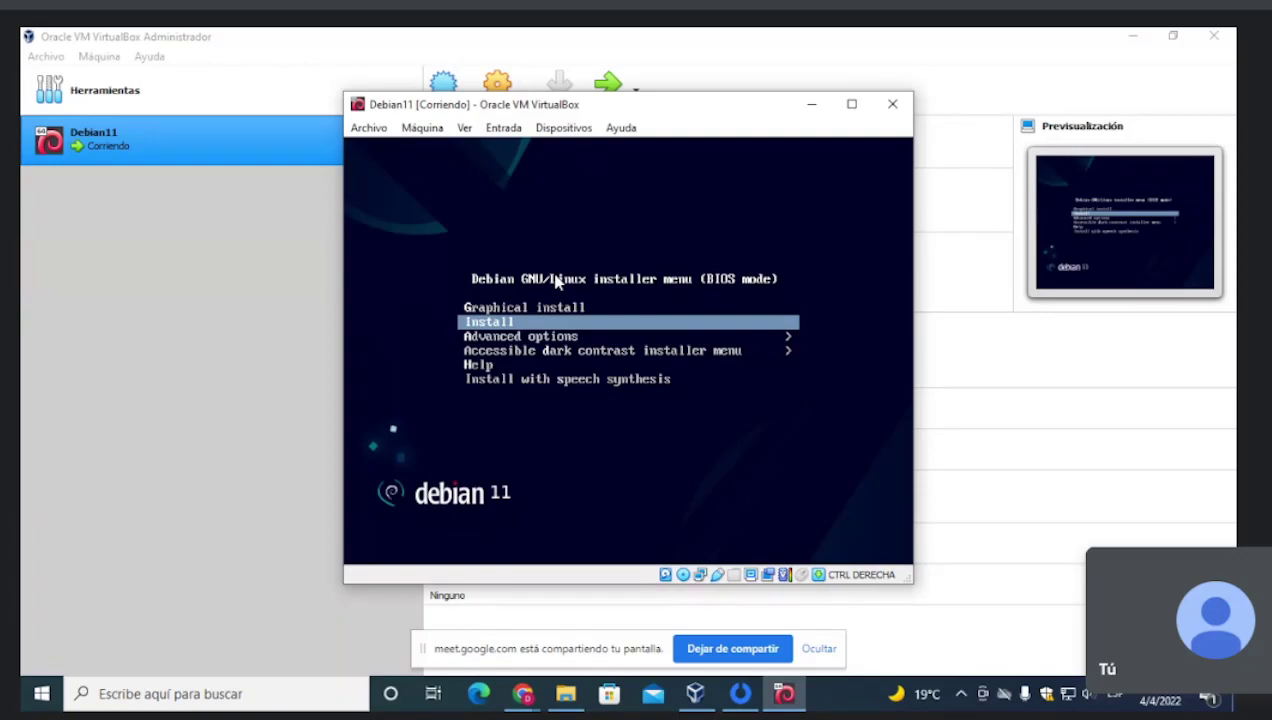
key("Return")
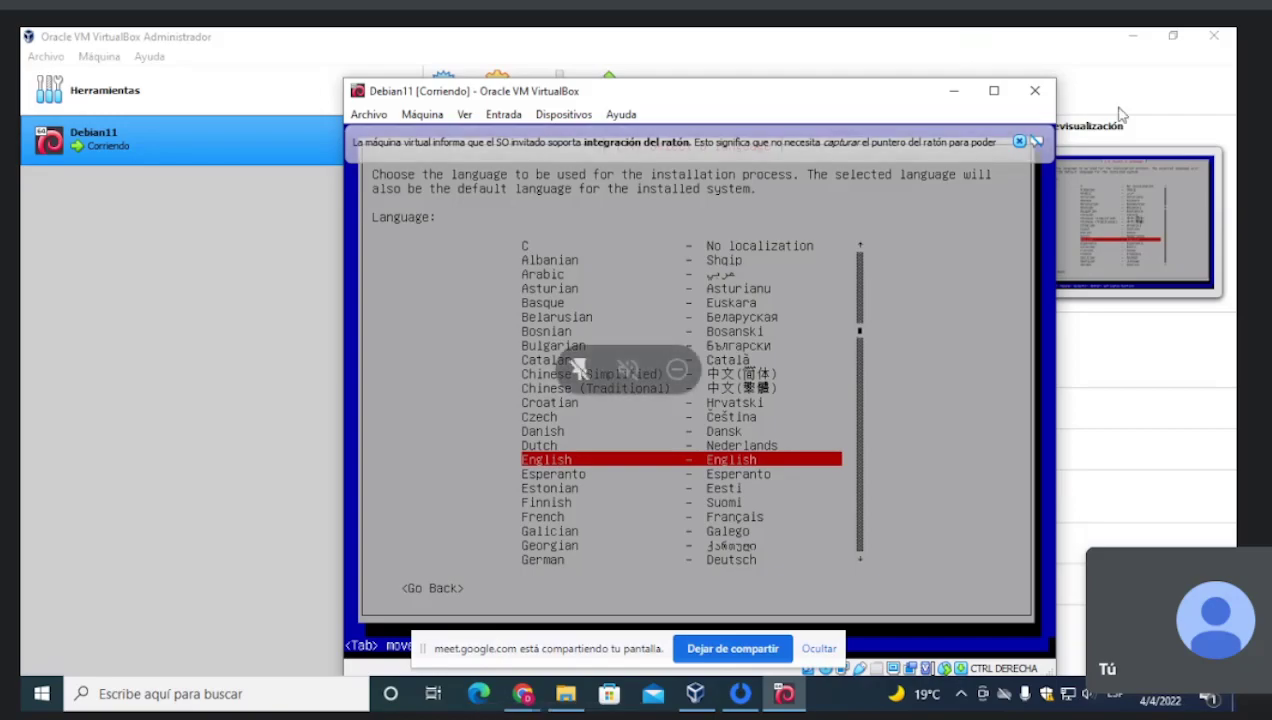
Step: Clear the mouse-integration banner, move the VM window up-left, and leave English selected
left_click(1036, 141)
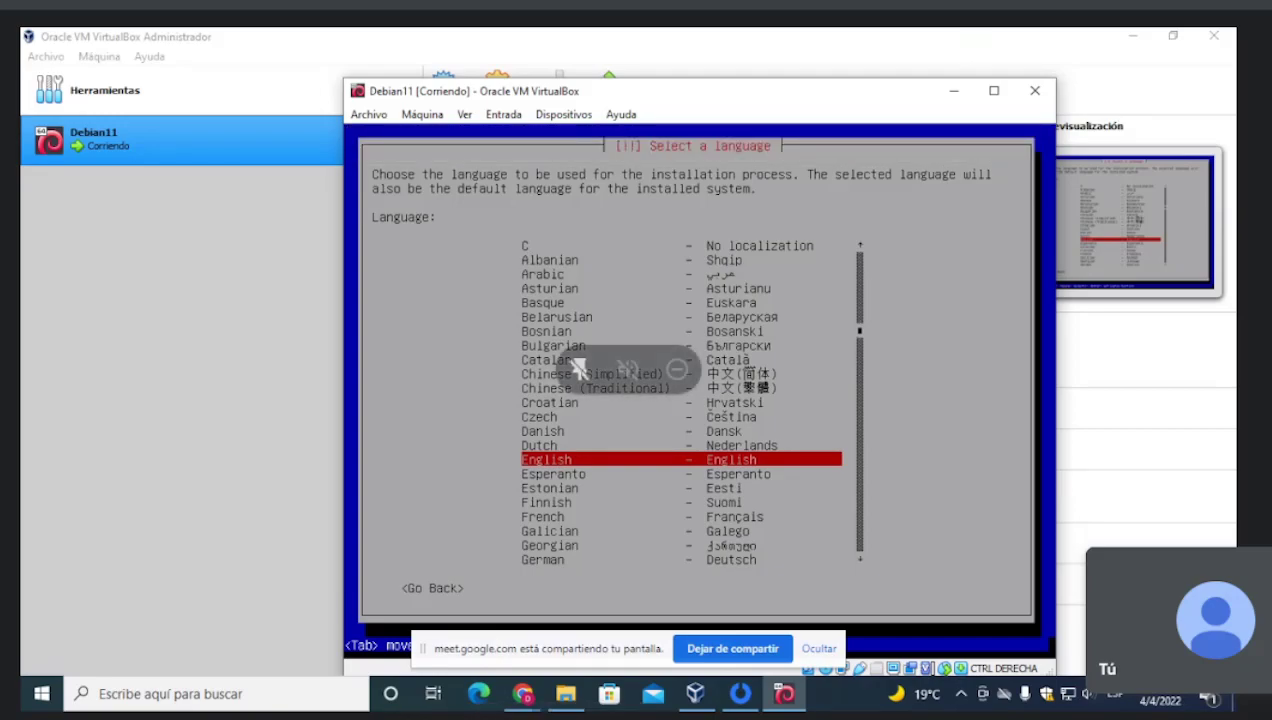
left_click_drag(639, 94, 578, 73)
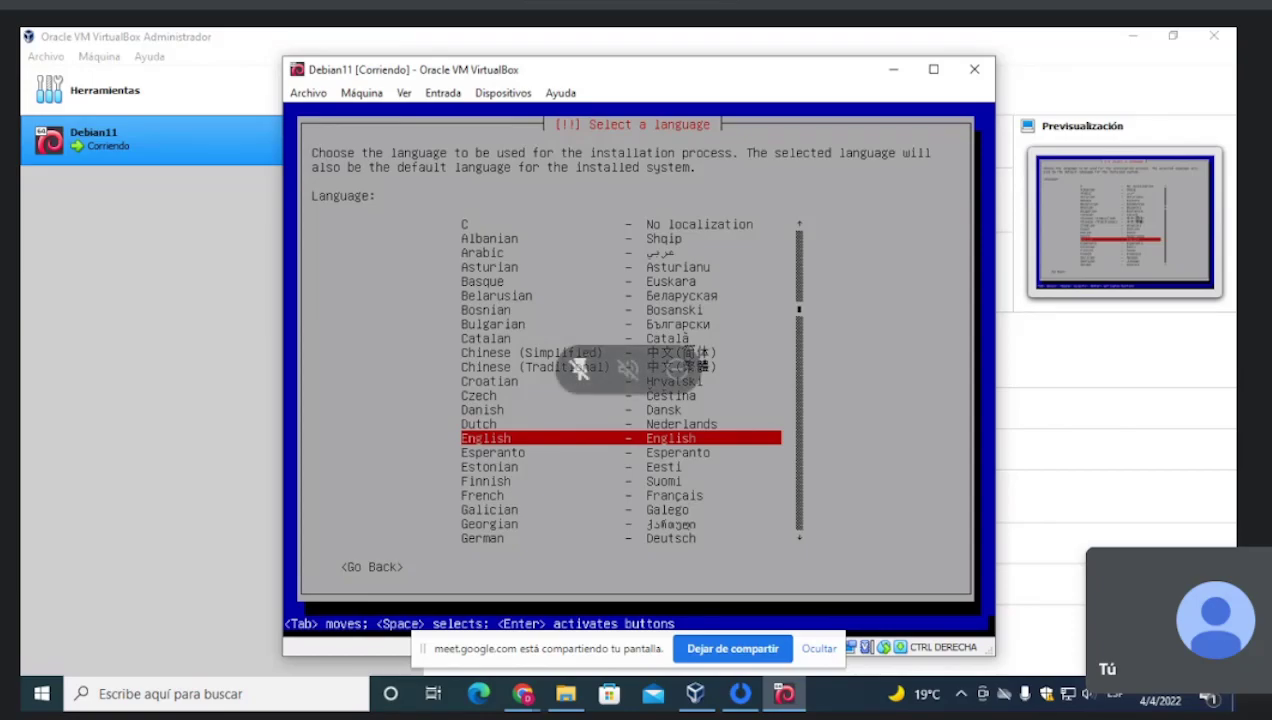
key("Up")
key("Down")
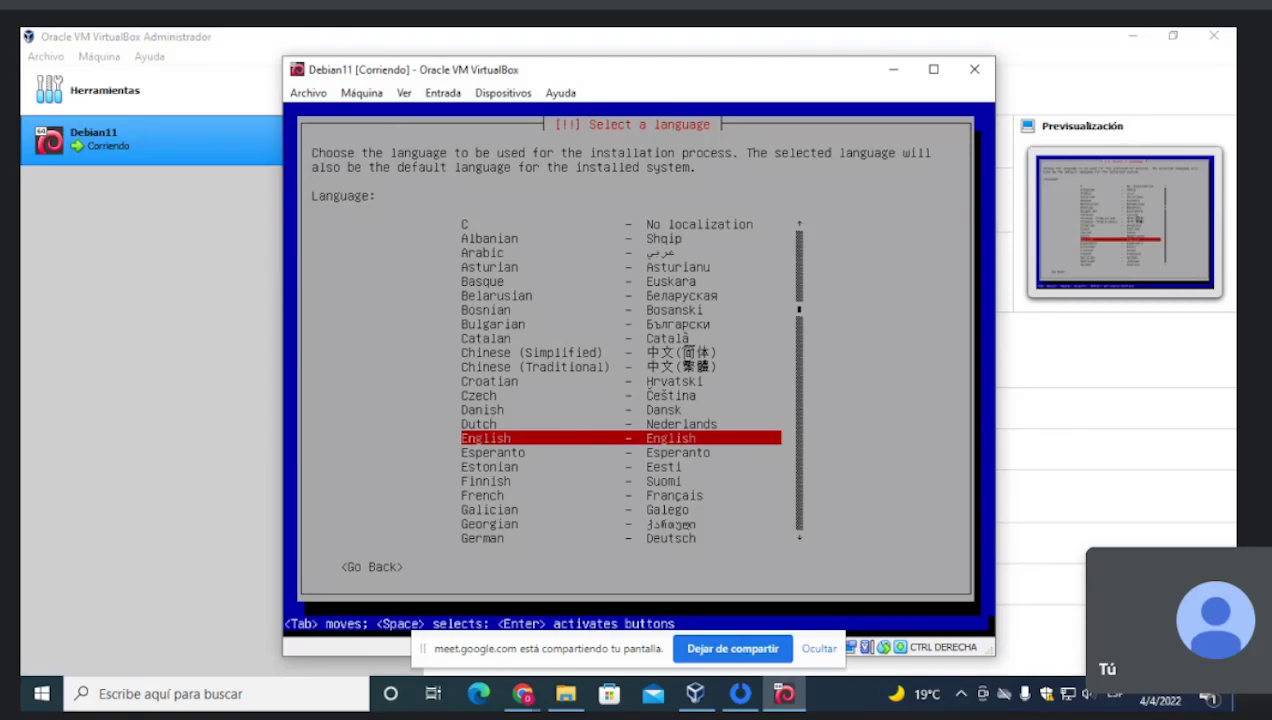
Step: Choose Spanish as the Debian installer language
key("Down")
key("Up")
key("s")
key("Down")
key("Down")
key("Down")
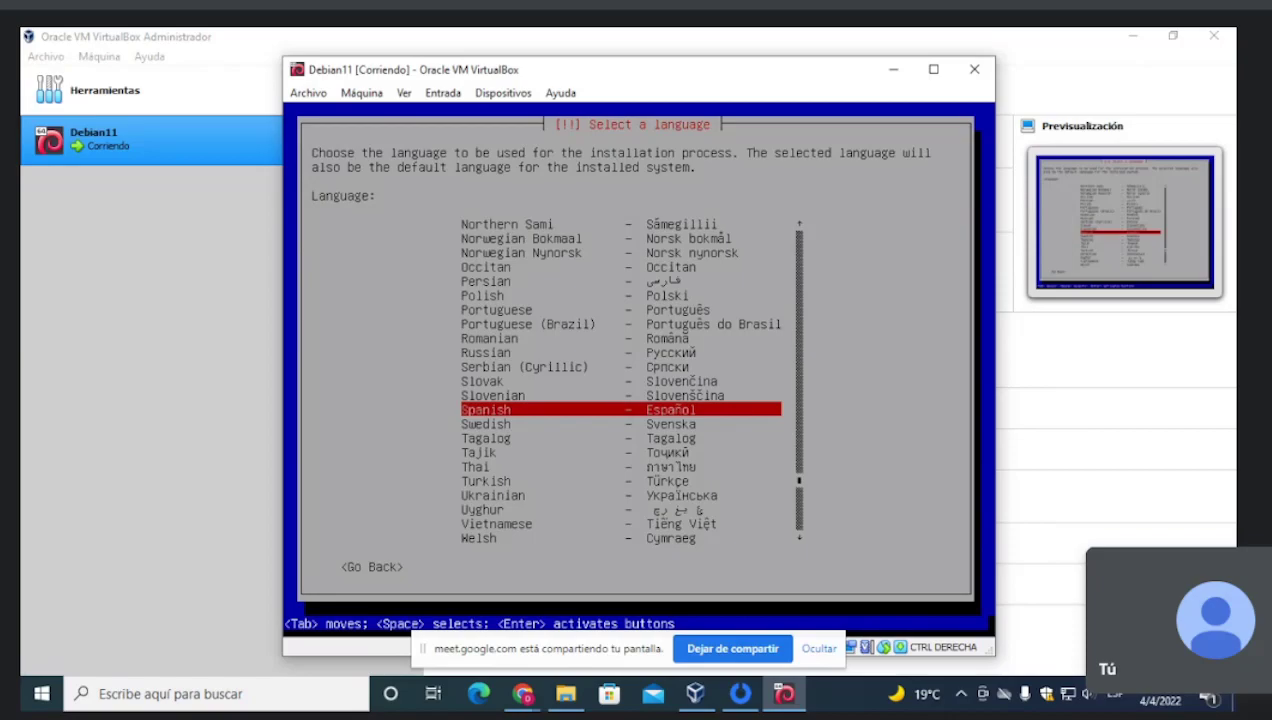
key("Return")
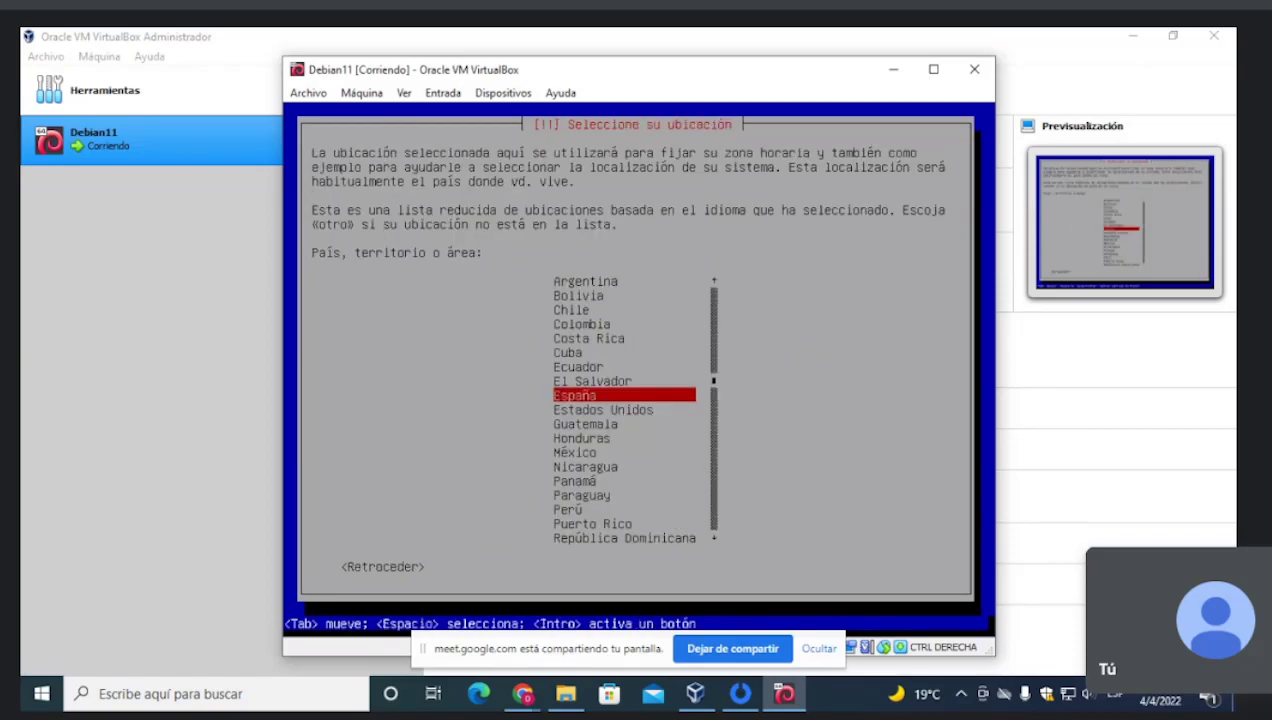
Step: Set the location to Argentina and the keyboard map to Latinoamericano, then leave full screen
key("Up")
key("Up")
key("Up")
key("Up")
key("Up")
key("Up")
key("Up")
key("Up")
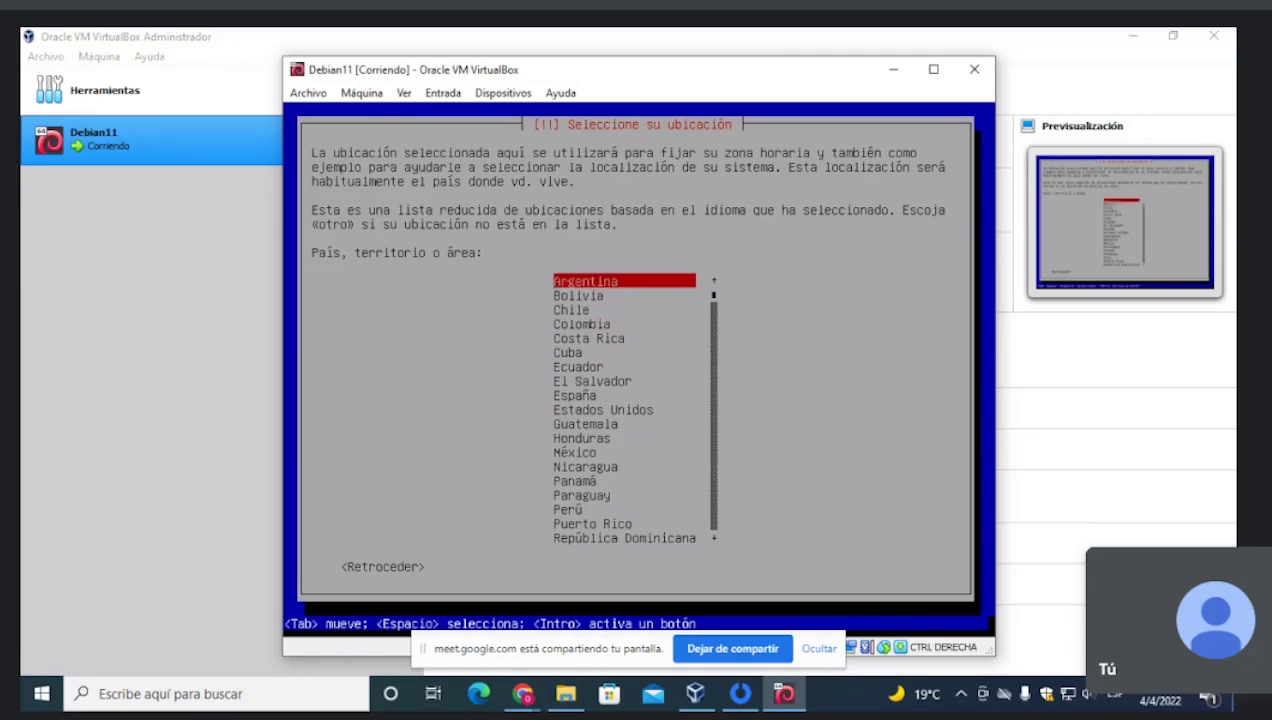
key("Return")
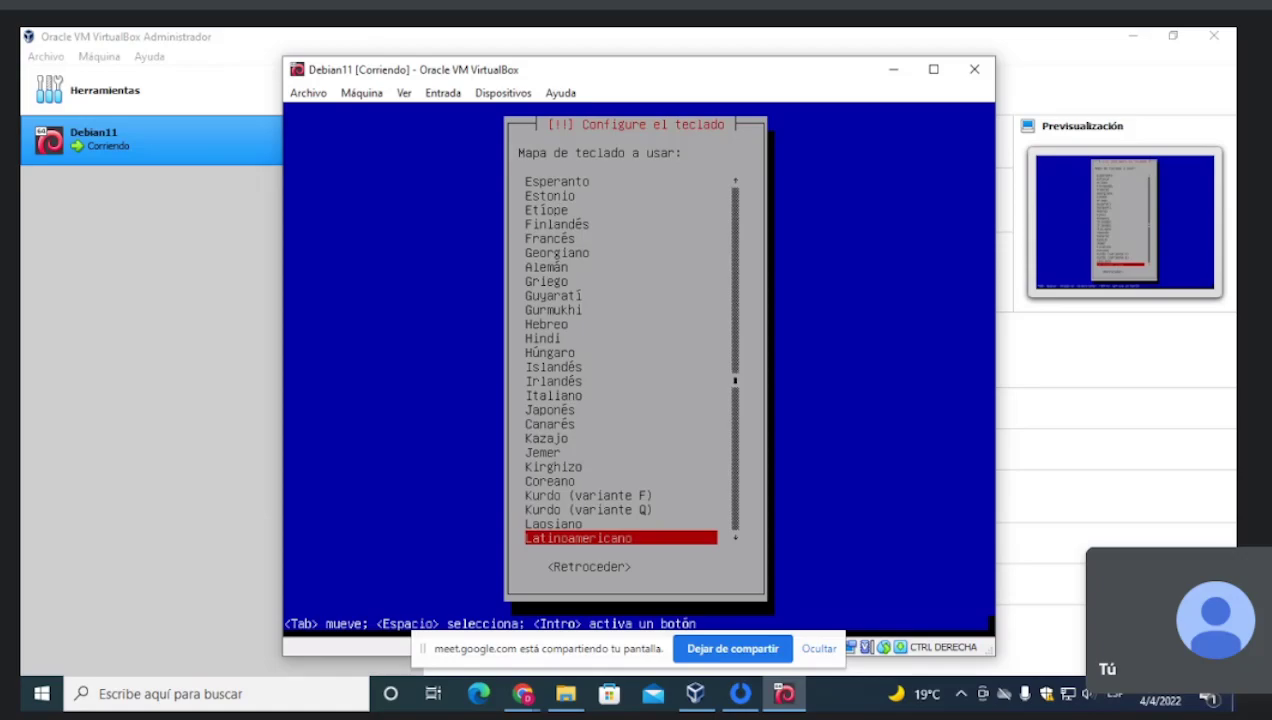
key("Return")
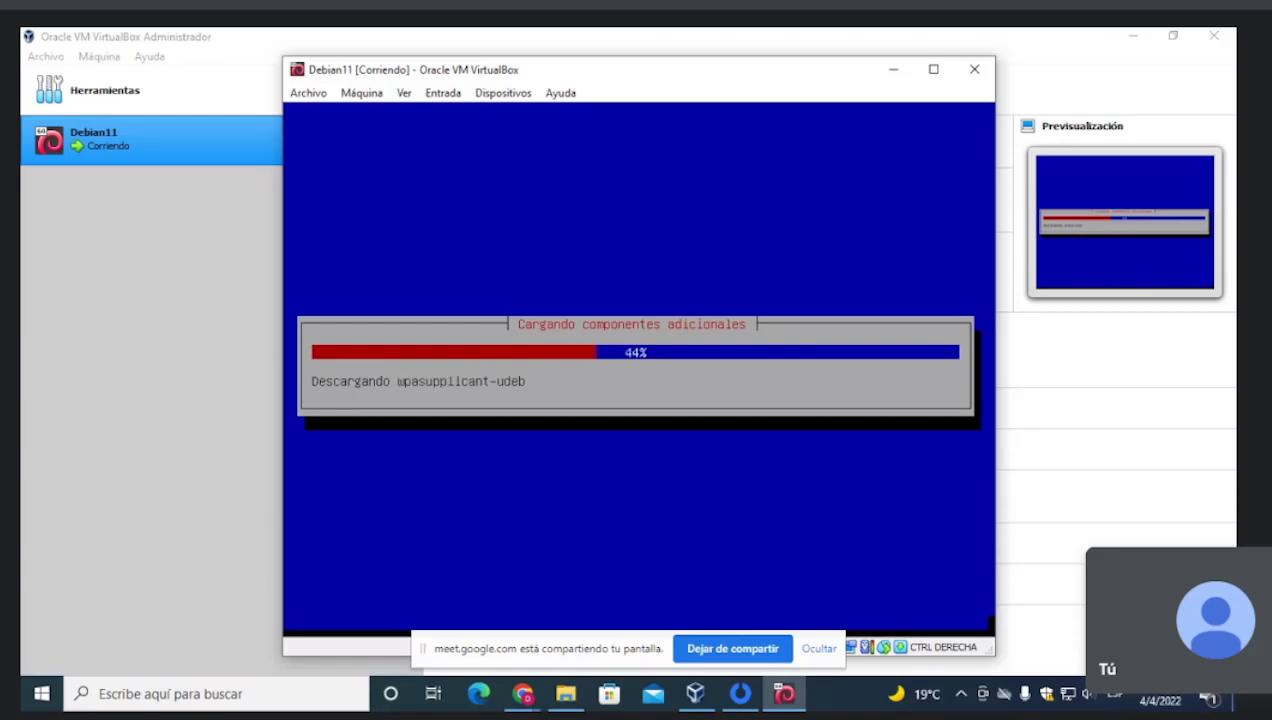
key("Escape")
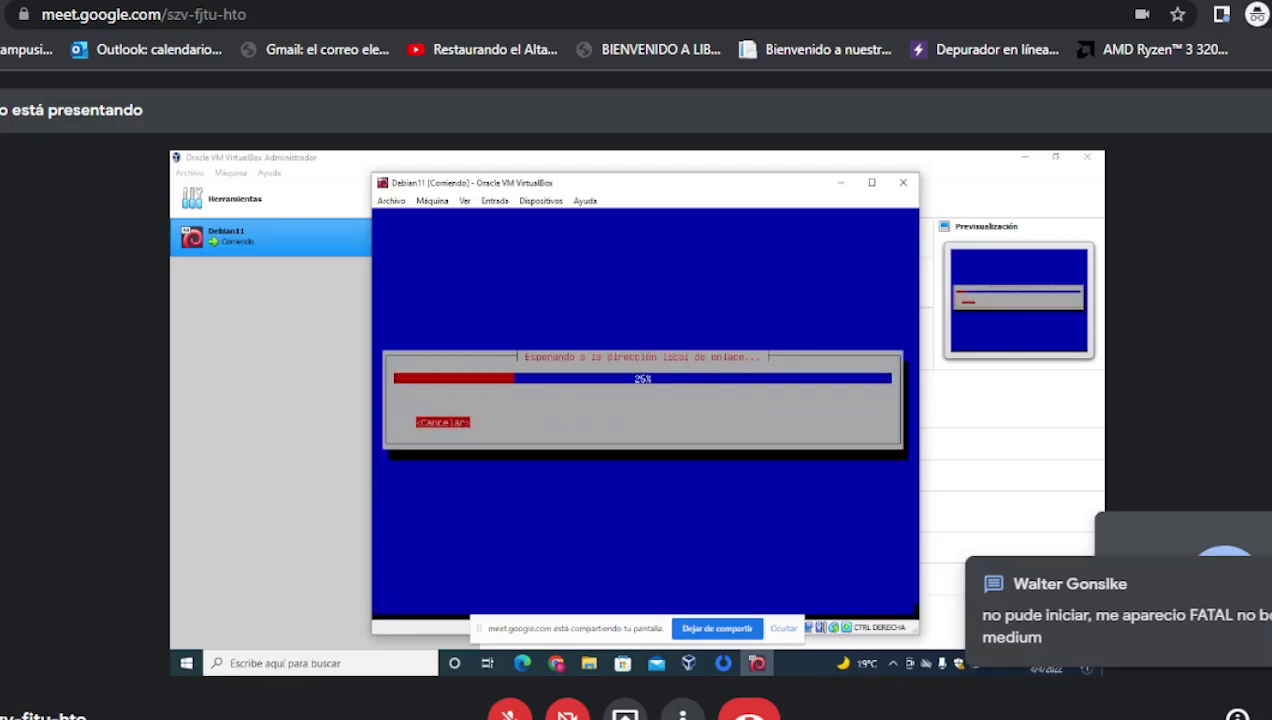
Step: Open the Meet chat, highlight the Debian ISO link, and set the hostname to debian11
key("ctrl+alt+c")
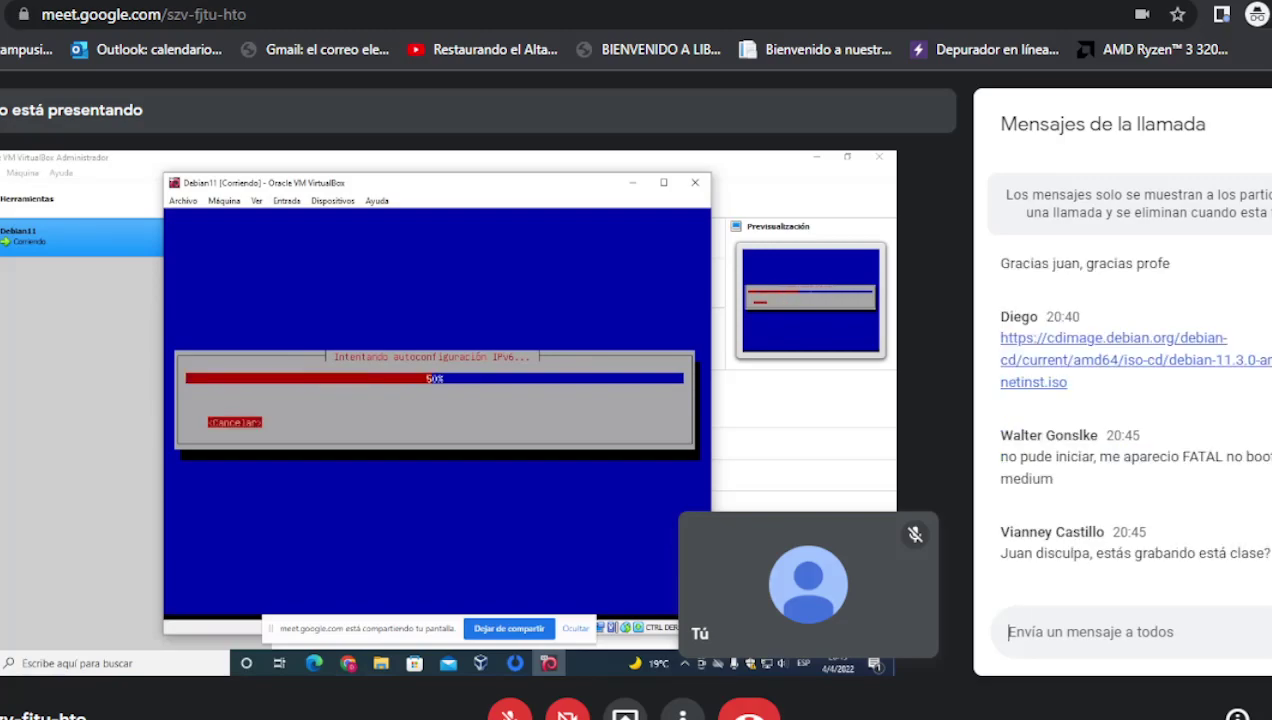
left_click_drag(1068, 382, 1000, 338)
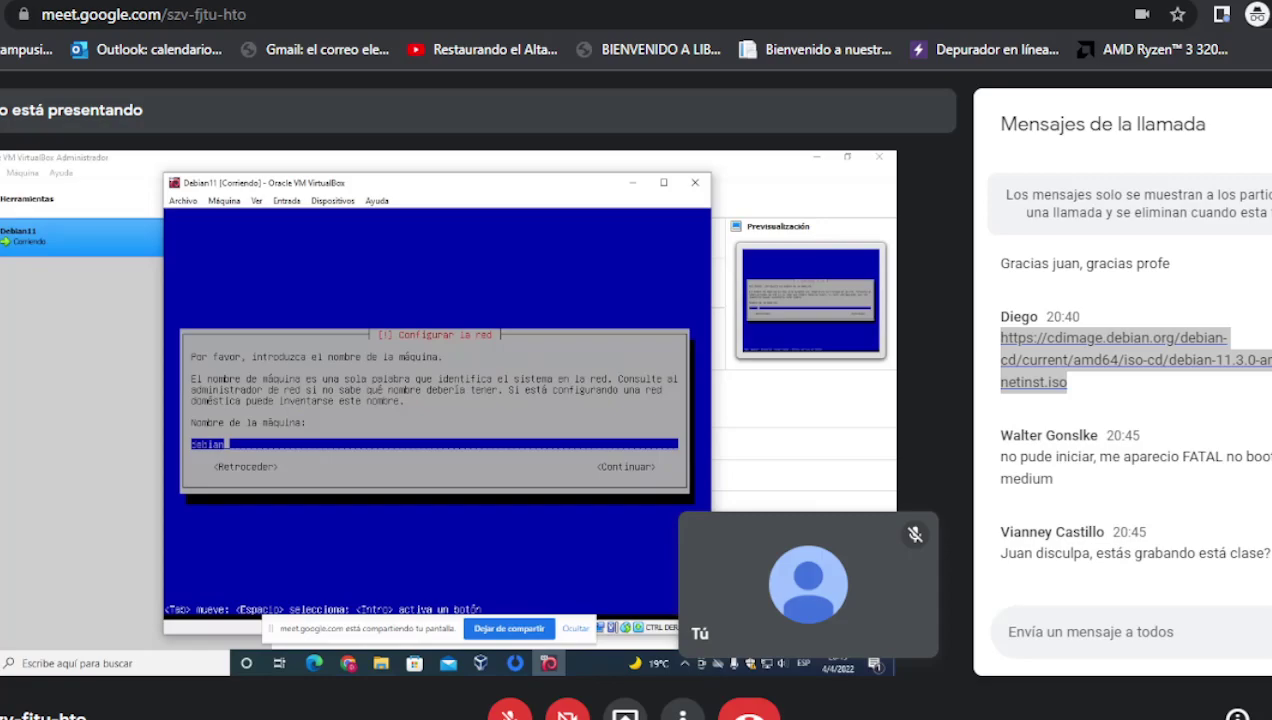
type("11")
key("Tab")
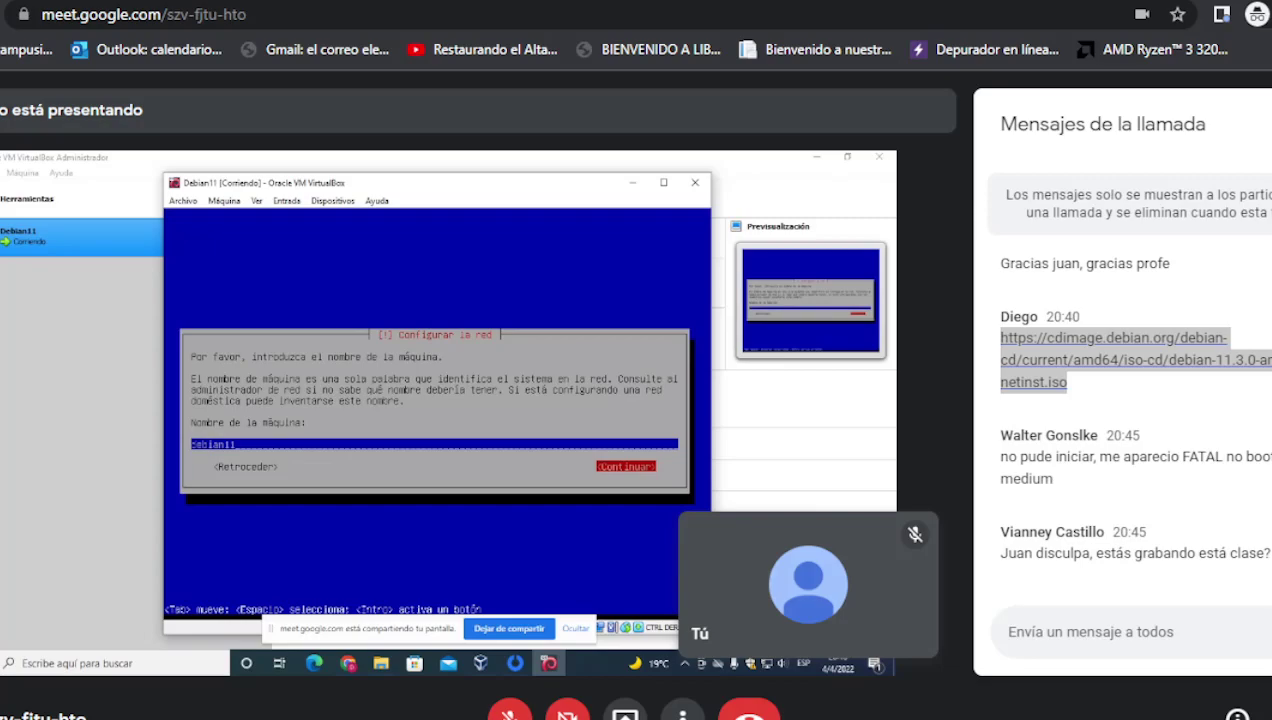
Step: Switch back to Meet and scroll through the chat messages
key("alt+Tab")
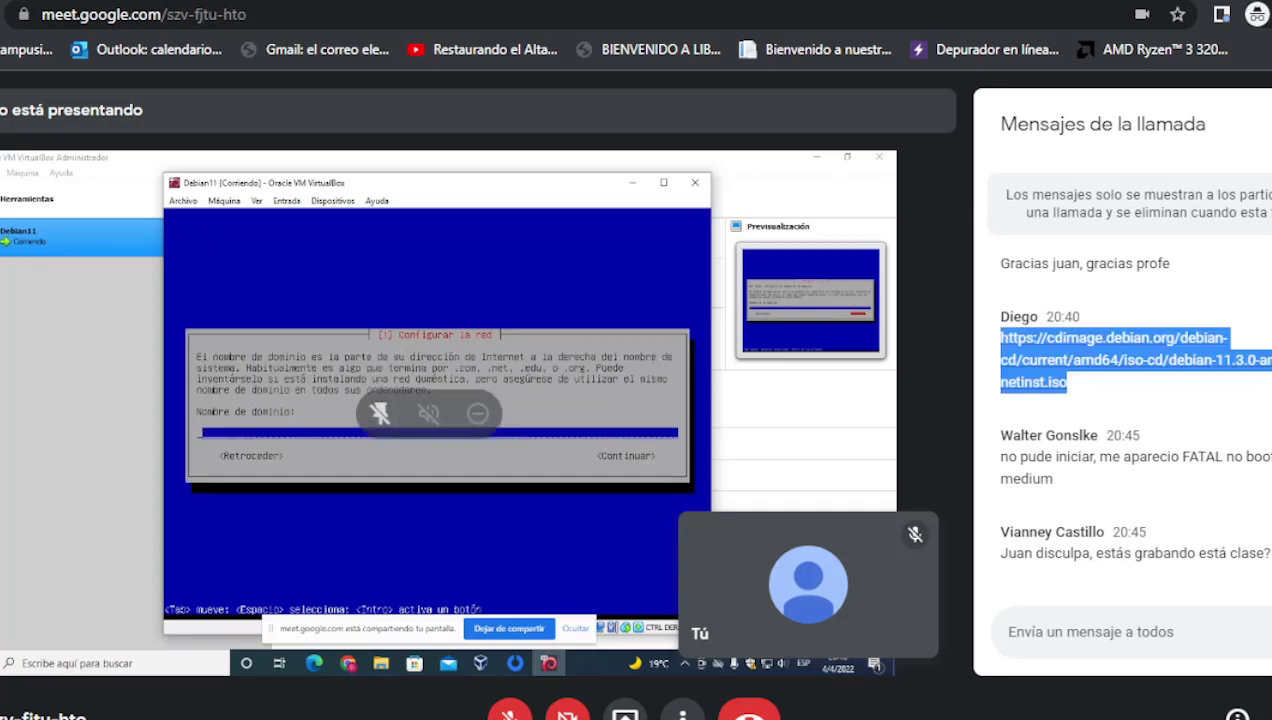
scroll(1130, 400, "up", 5)
scroll(1130, 420, "up", 15)
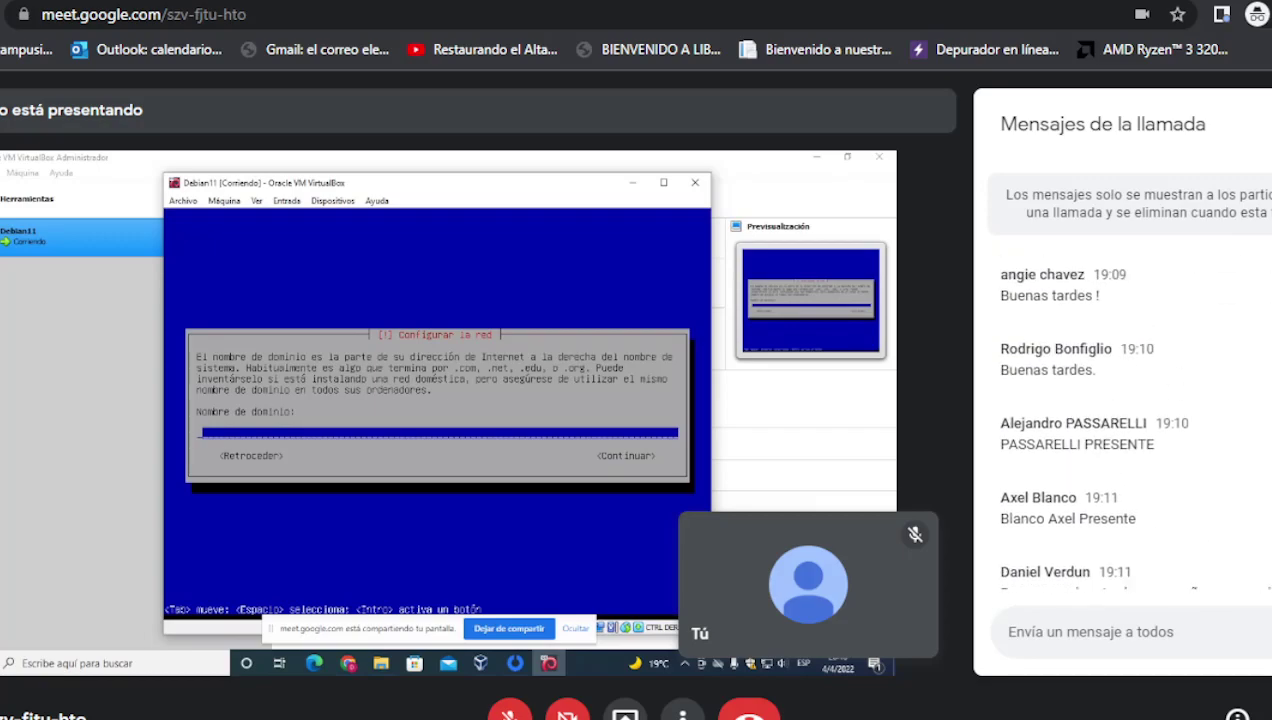
scroll(1130, 420, "down", 15)
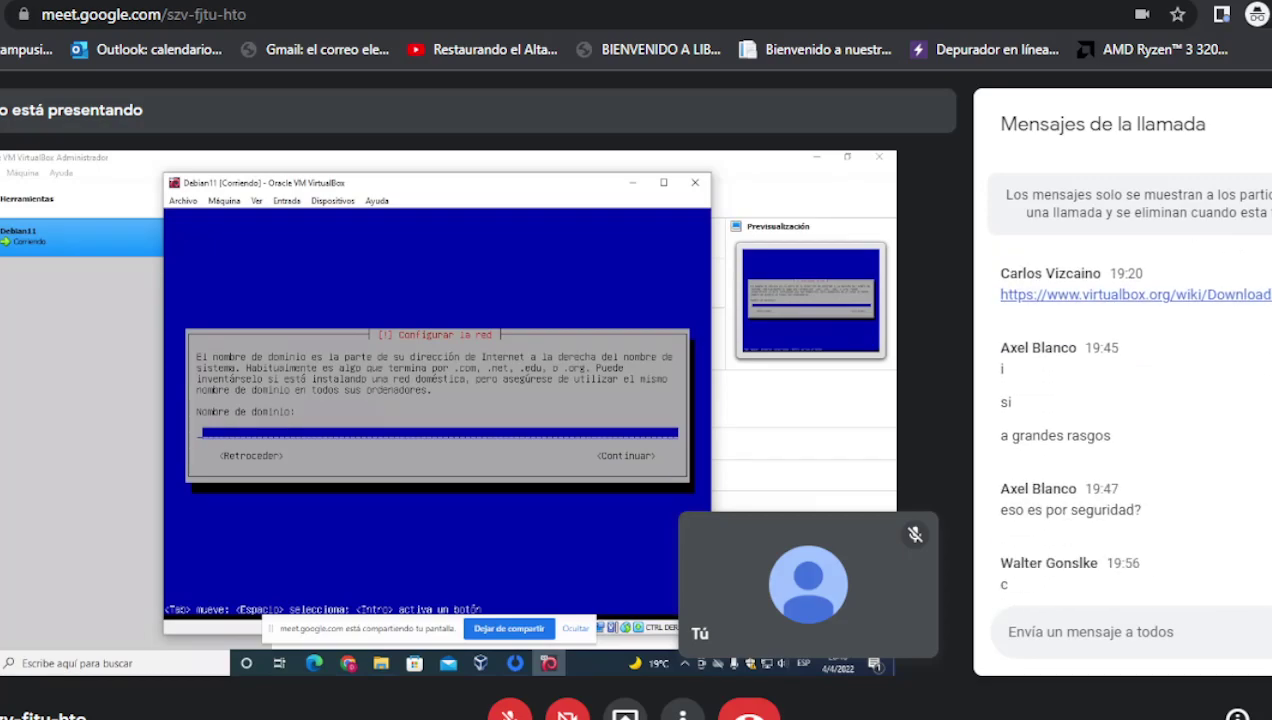
scroll(1130, 420, "down", 10)
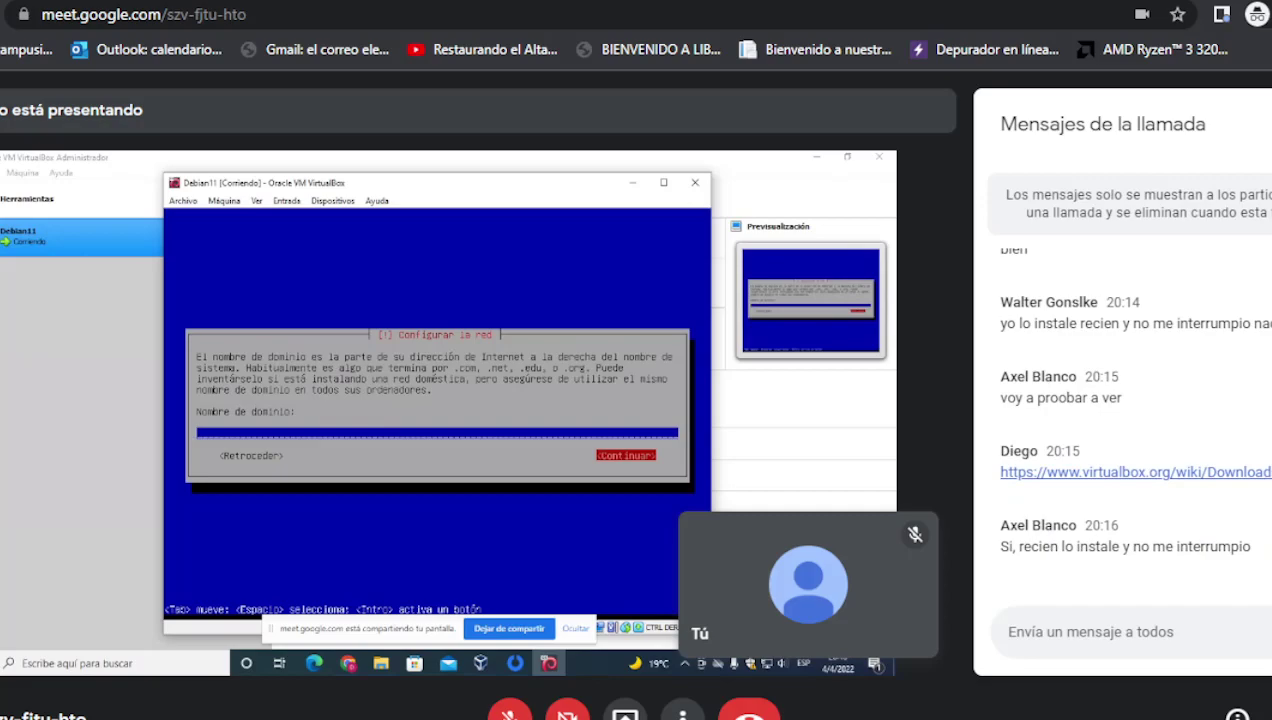
scroll(1130, 420, "down", 3)
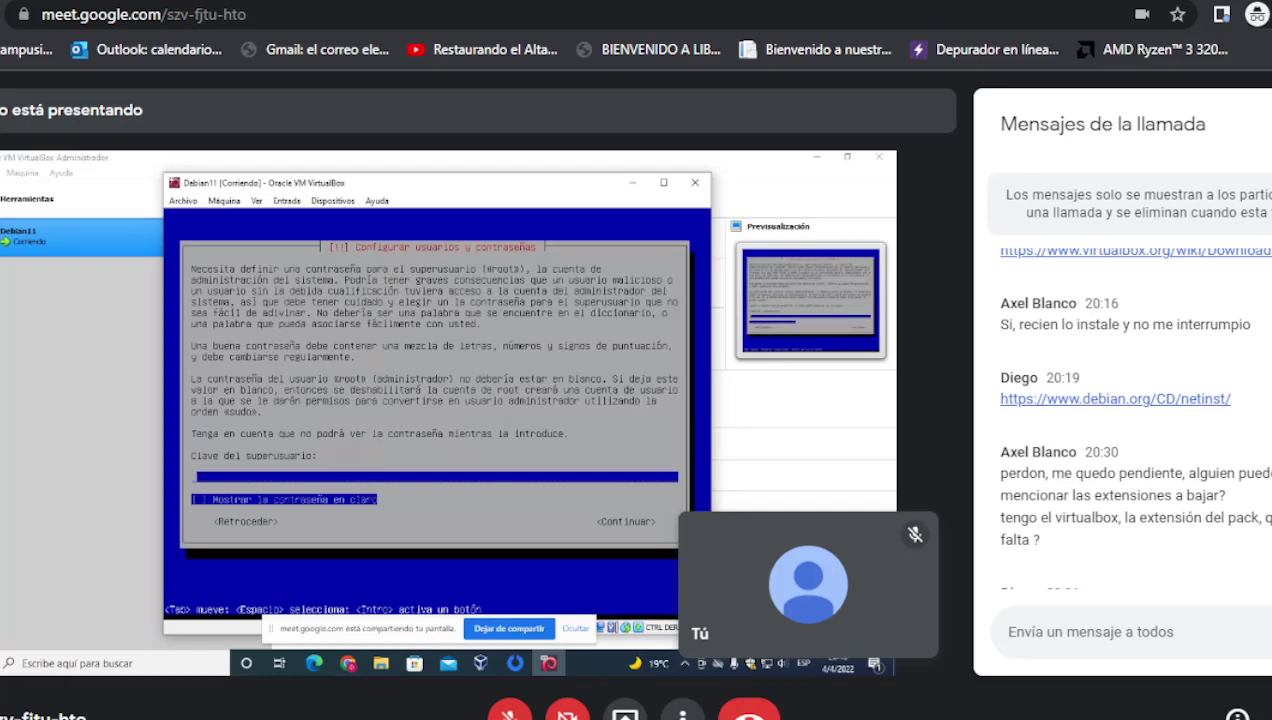
Step: Highlight the Debian netinst and VirtualBox download links in the Meet chat
left_click_drag(1235, 399, 1000, 399)
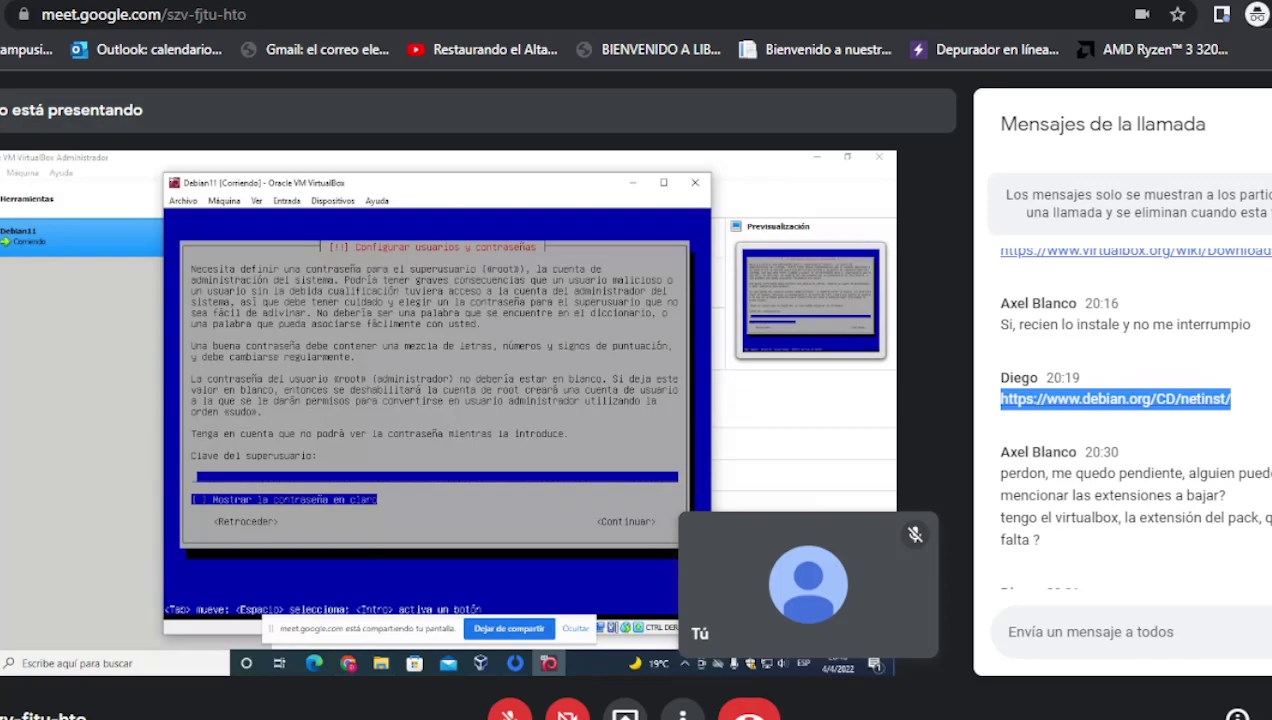
key("alt+Tab")
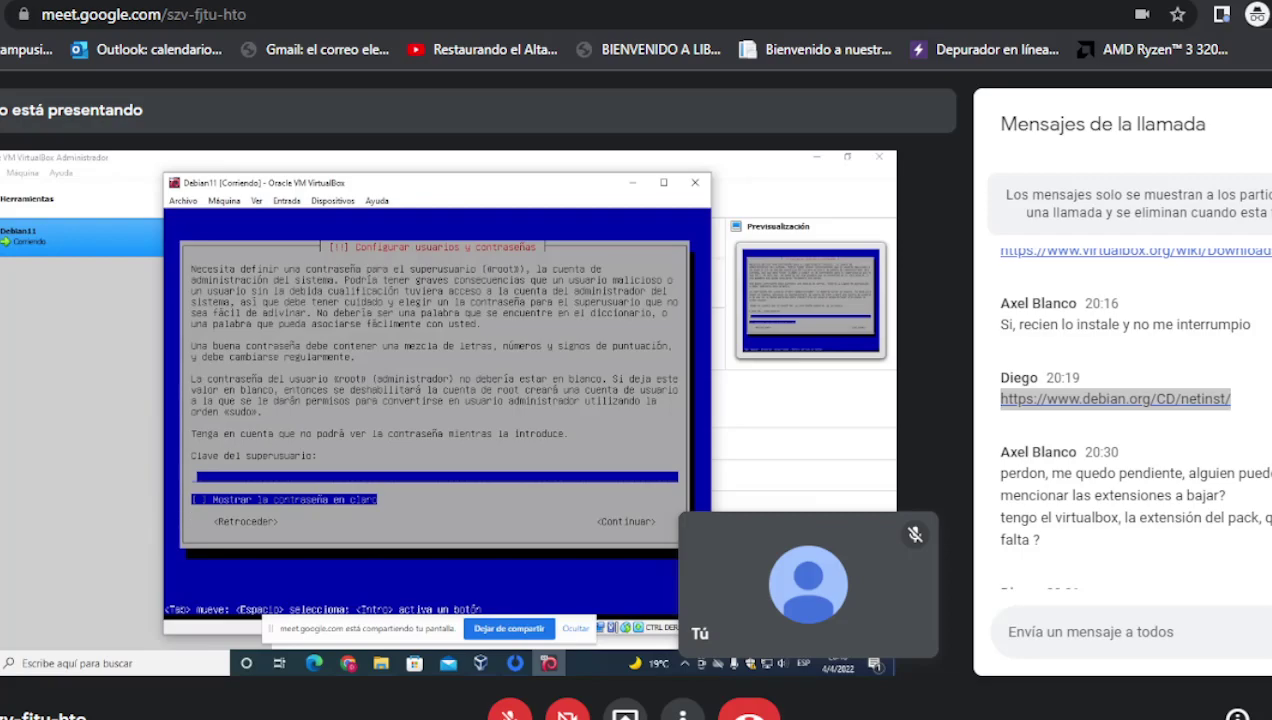
key("alt+Tab")
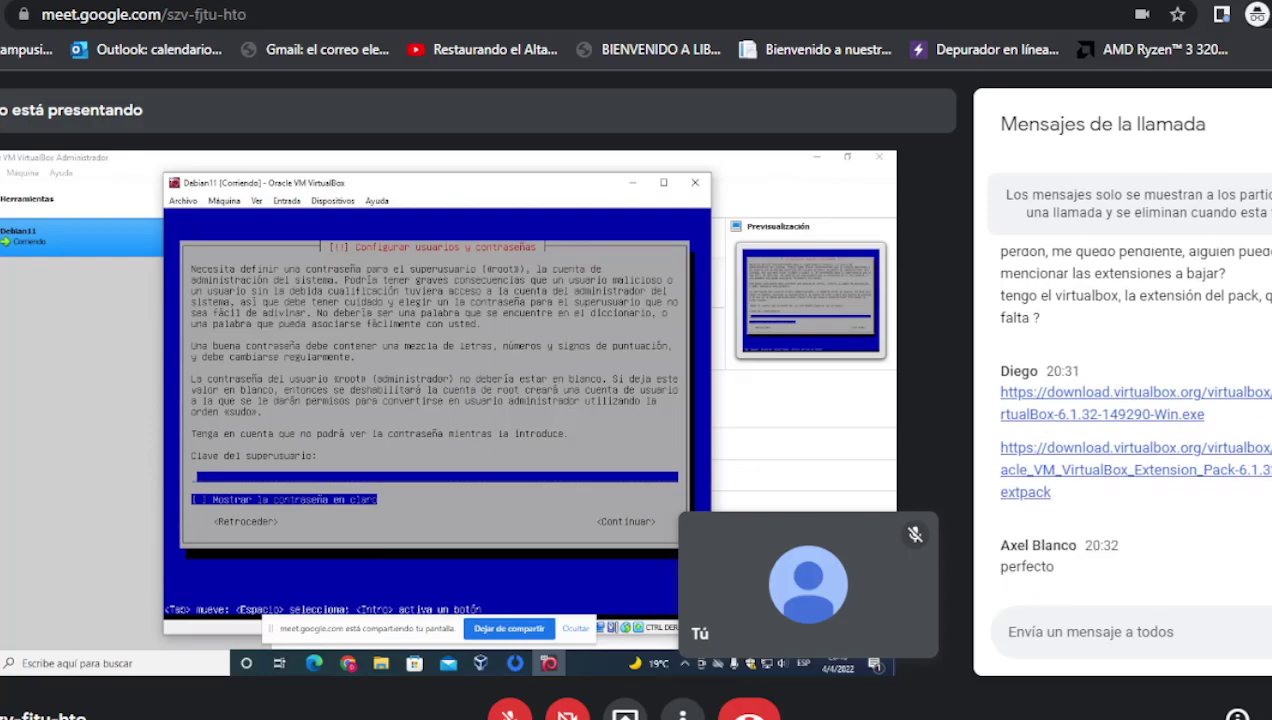
left_click_drag(1052, 491, 999, 392)
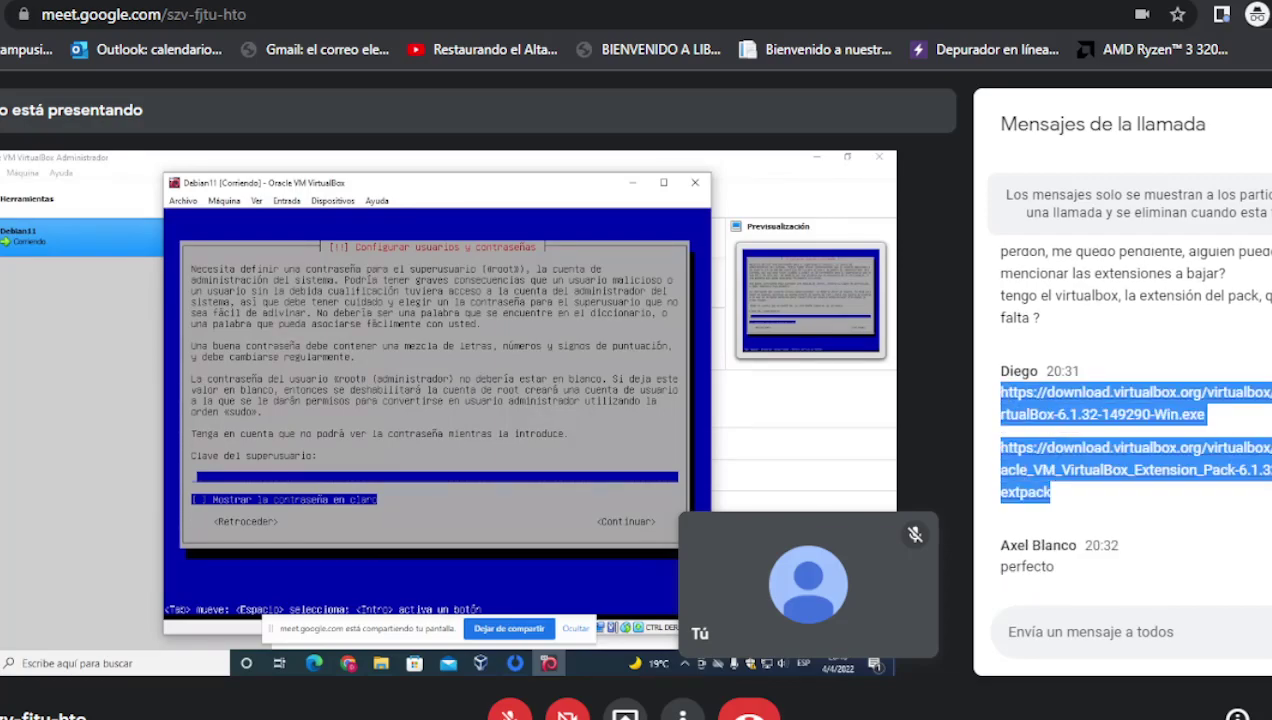
scroll(1005, 400, "up", 1)
scroll(1005, 400, "down", 1)
key("alt+Tab")
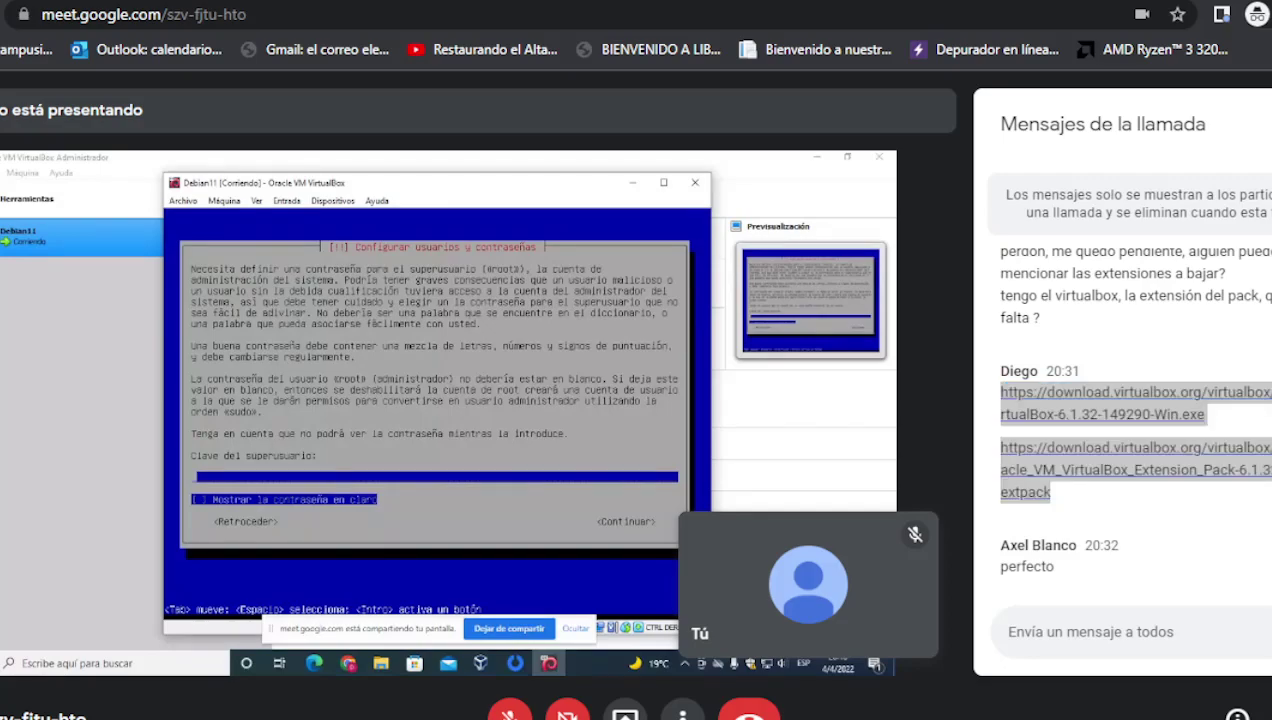
Step: Turn on 'Mostrar la contraseña en claro' and enter the superuser password
key("space")
key("Tab")
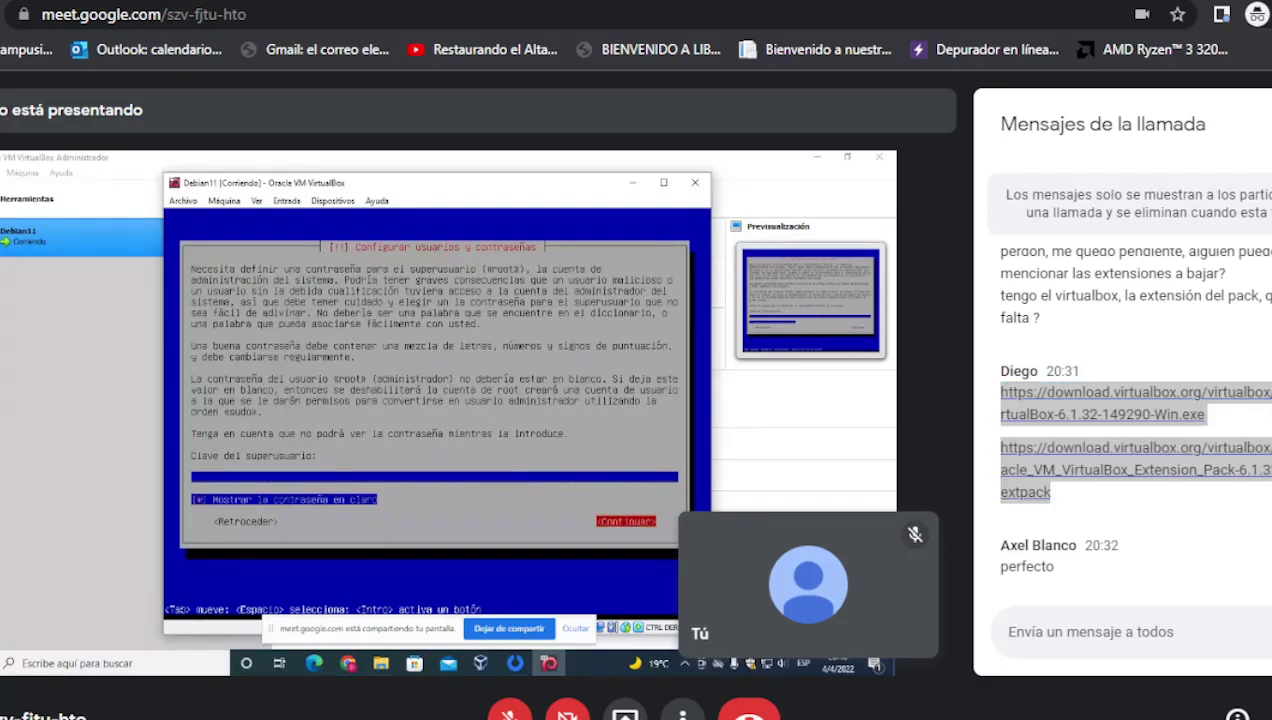
key("Tab")
key("alt+Tab")
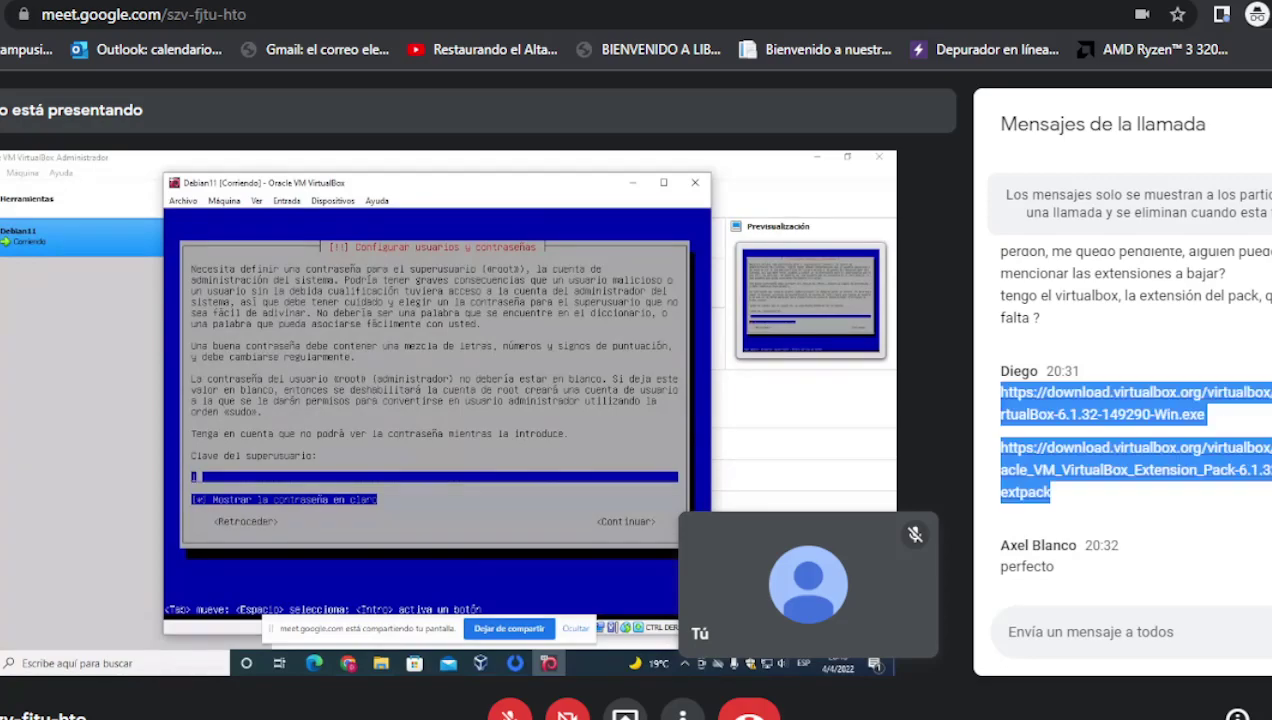
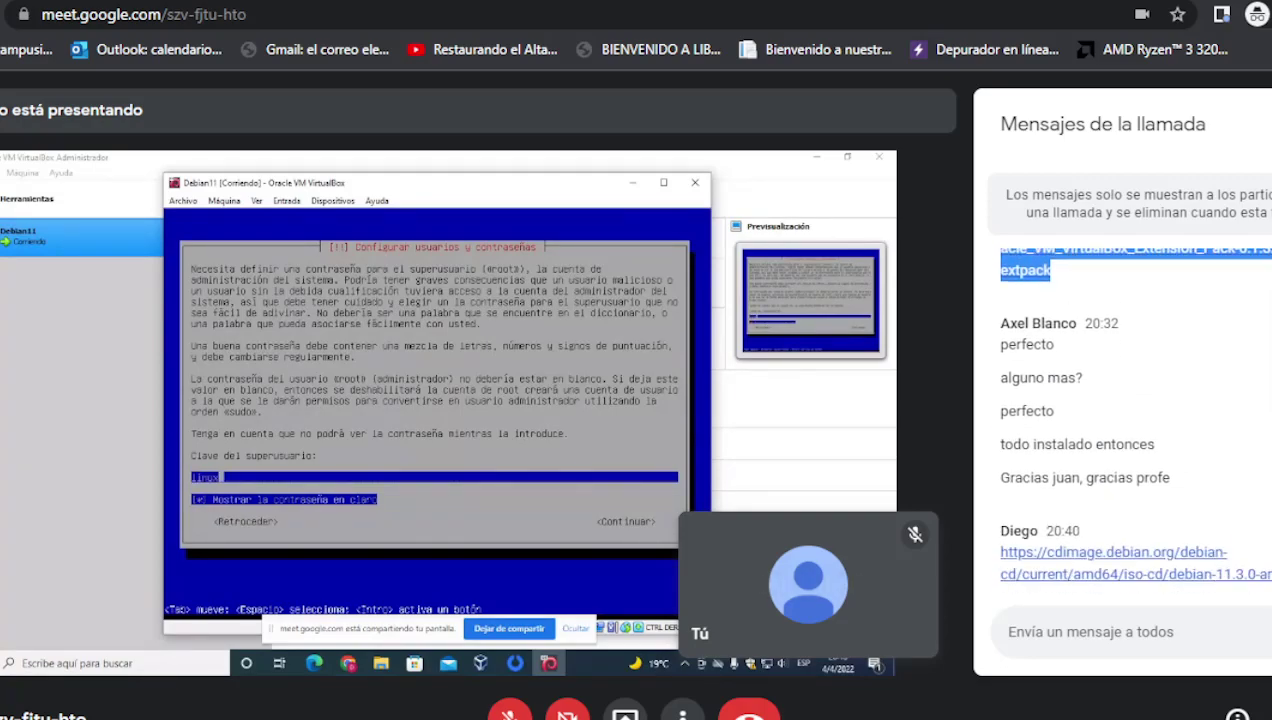
key("Tab")
key("Tab")
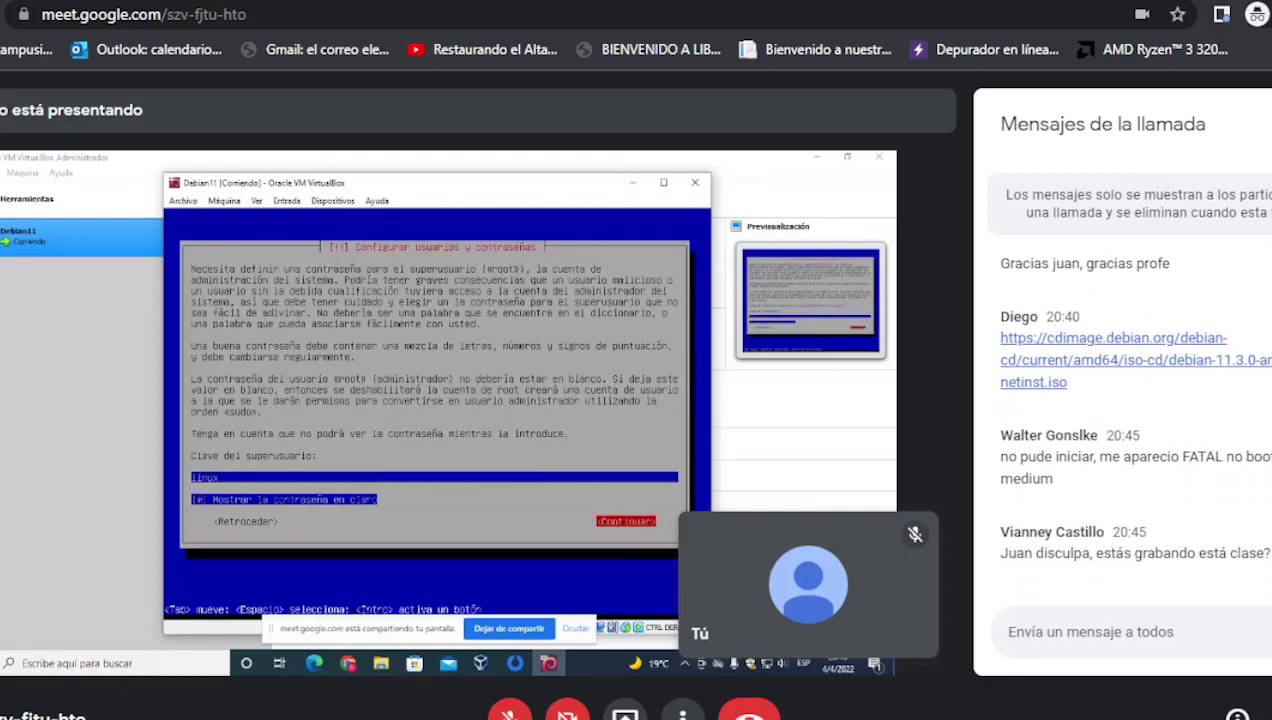
Step: Highlight the Debian download and ISO links in the chat
left_click_drag(1098, 436, 1000, 337)
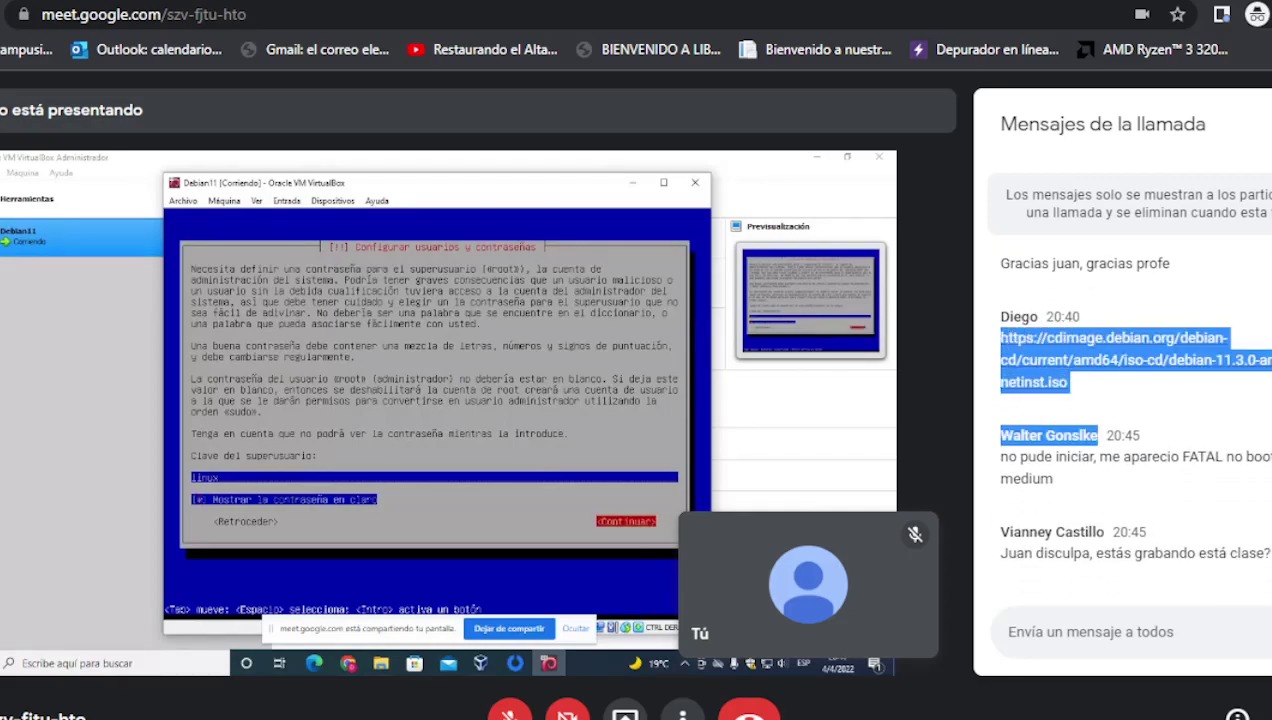
left_click(1000, 337)
left_click_drag(1068, 382, 999, 337)
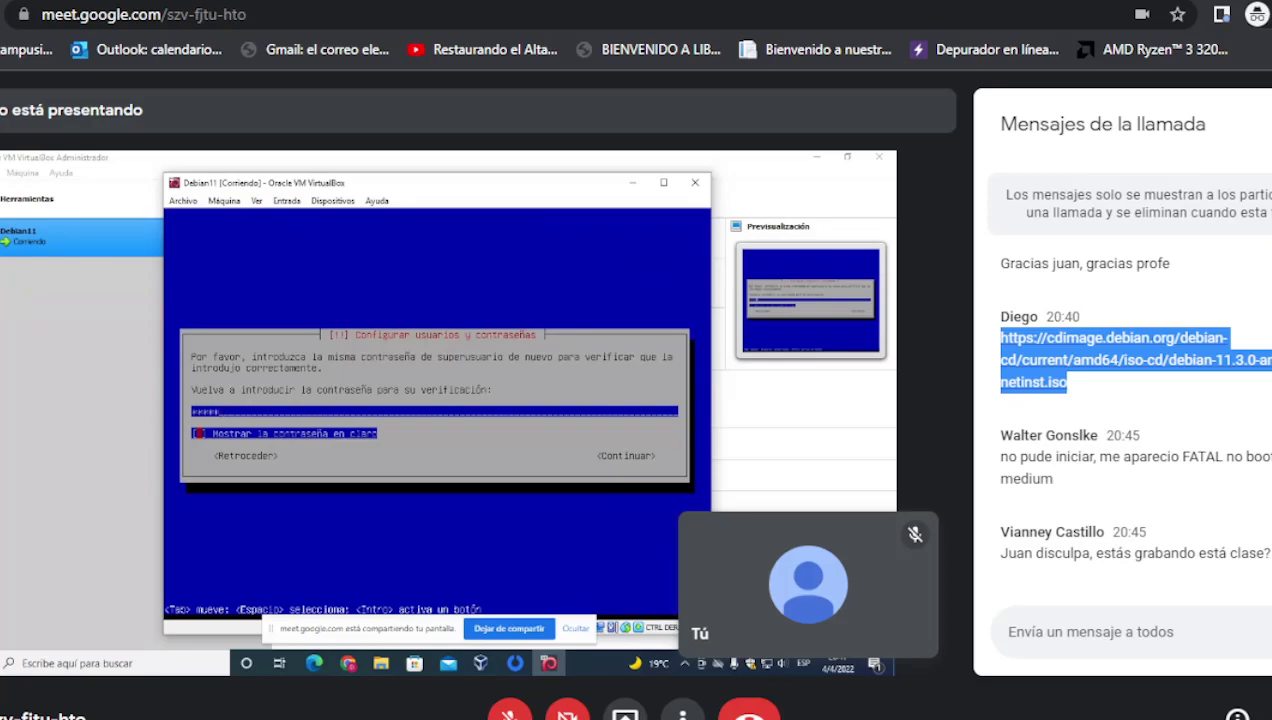
Step: Confirm the superuser password and fill in the new user's name and password screens
key("alt+Tab")
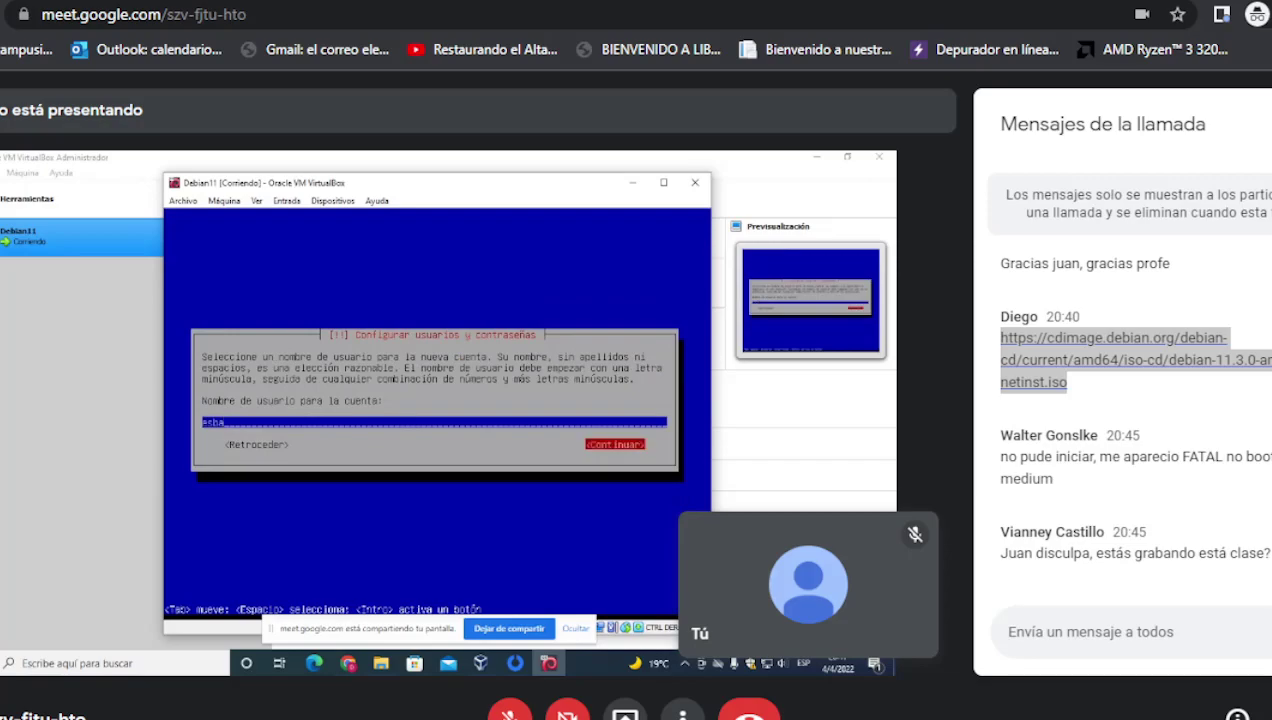
key("alt+Tab")
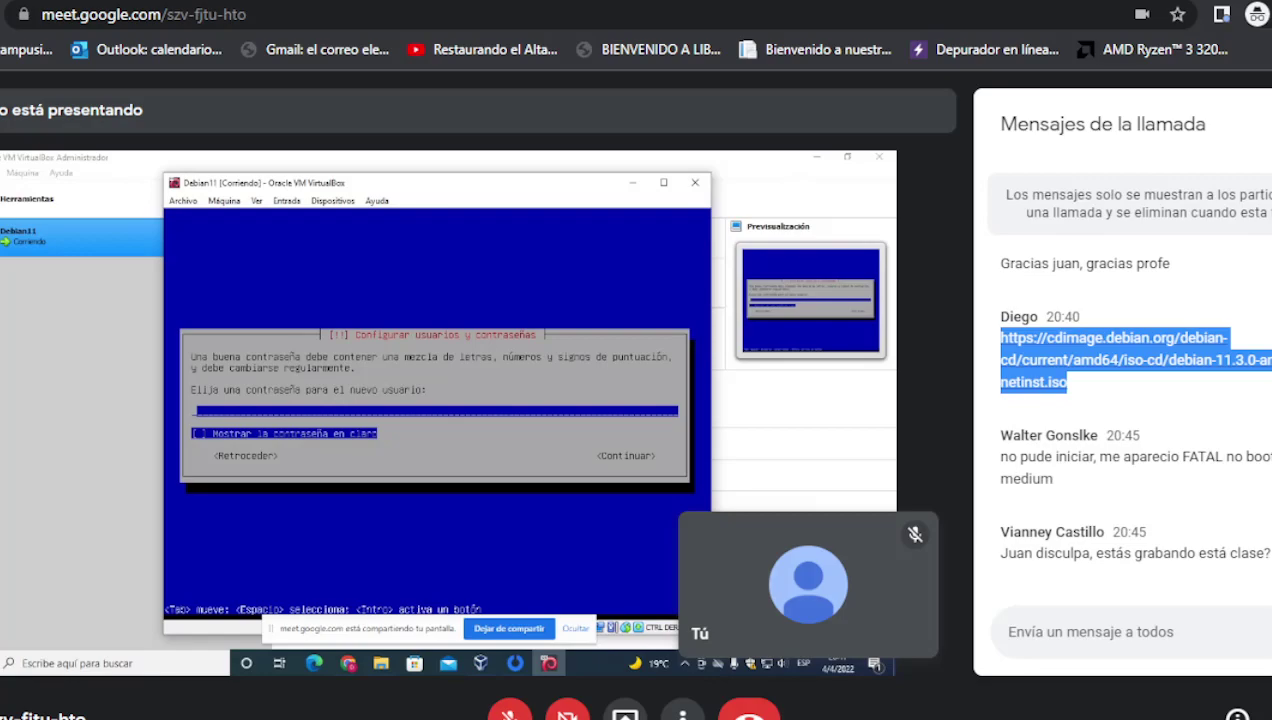
key("alt+Tab")
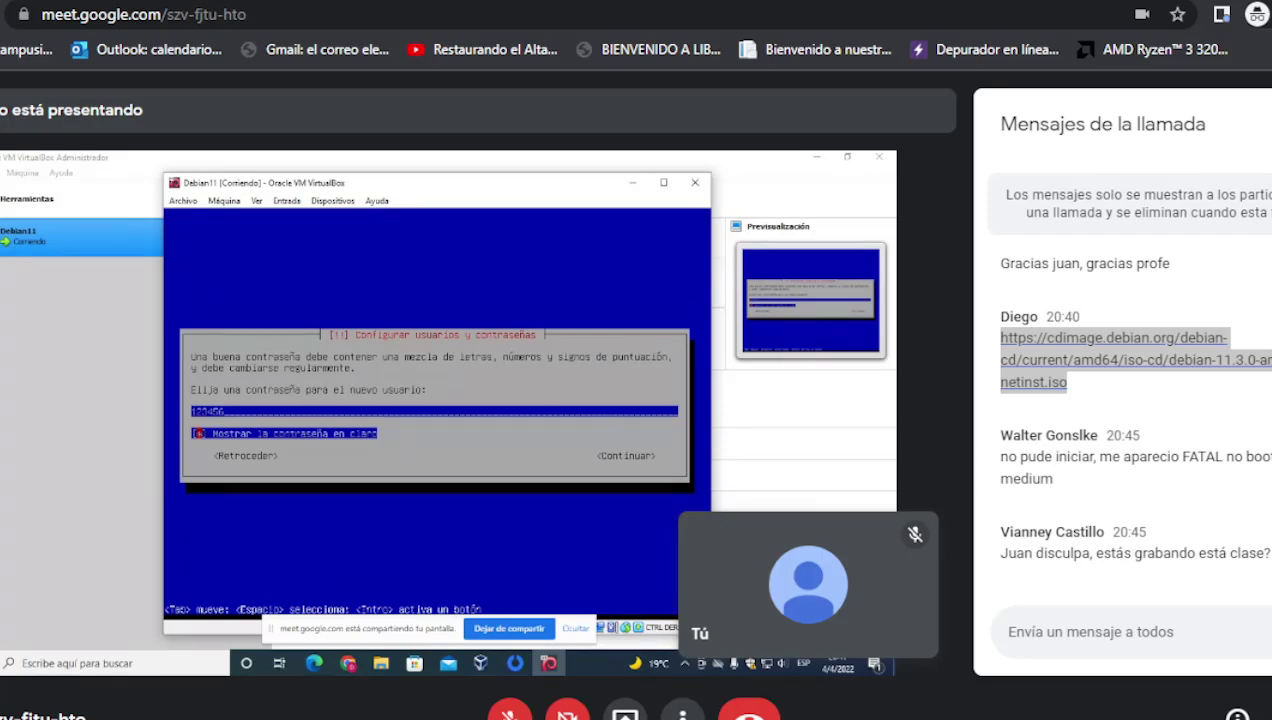
Step: Select the full Debian ISO link in the chat and toggle the shared screen's full-screen view
triple_click(1100, 359)
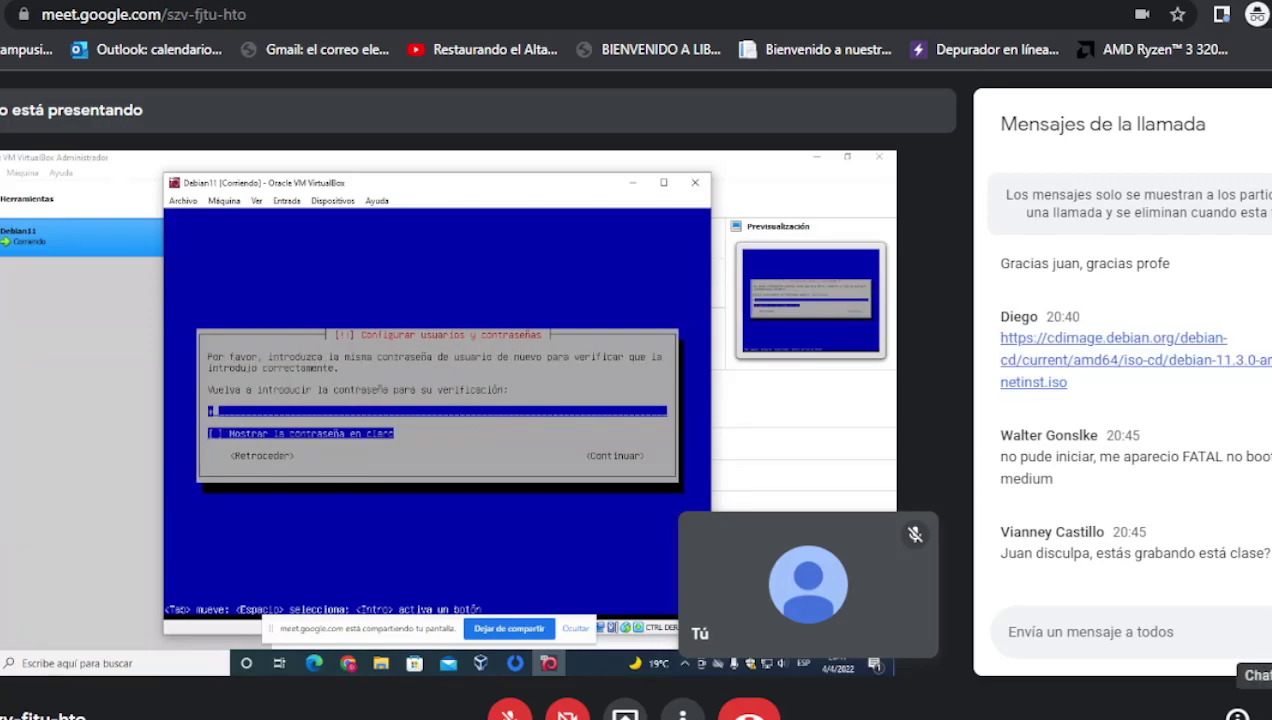
key("ctrl+alt+c")
key("F11")
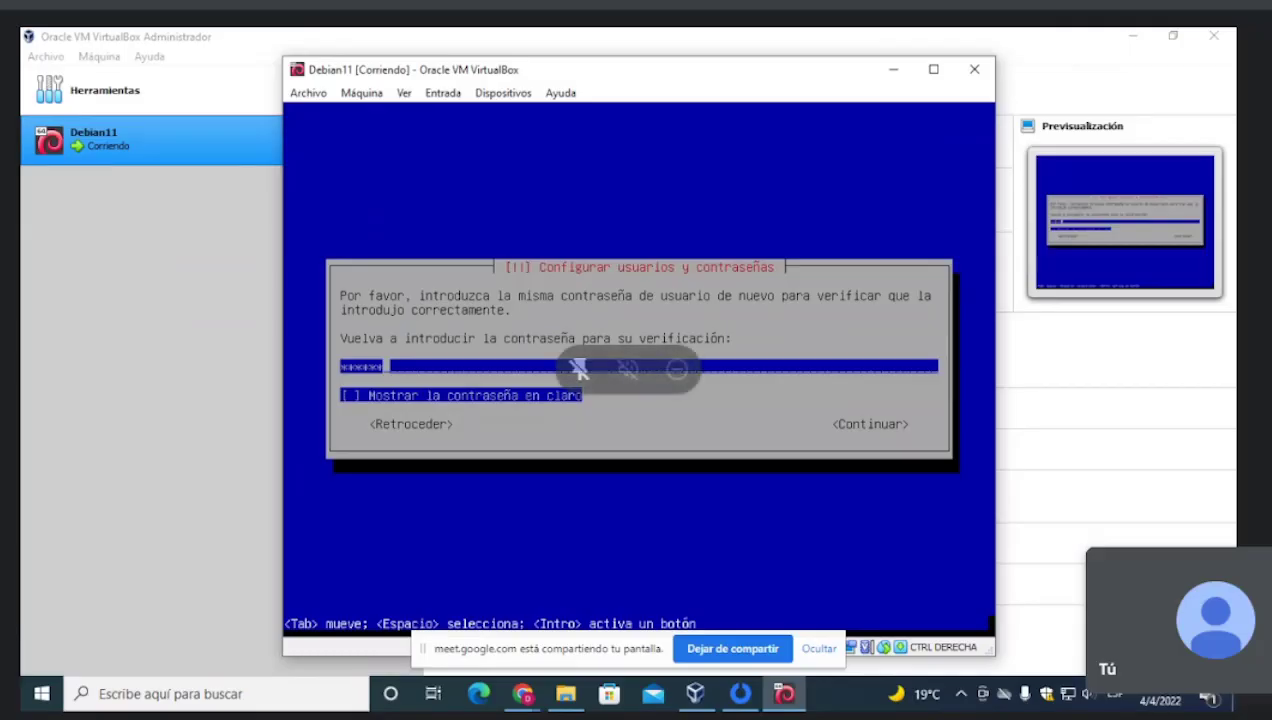
key("F11")
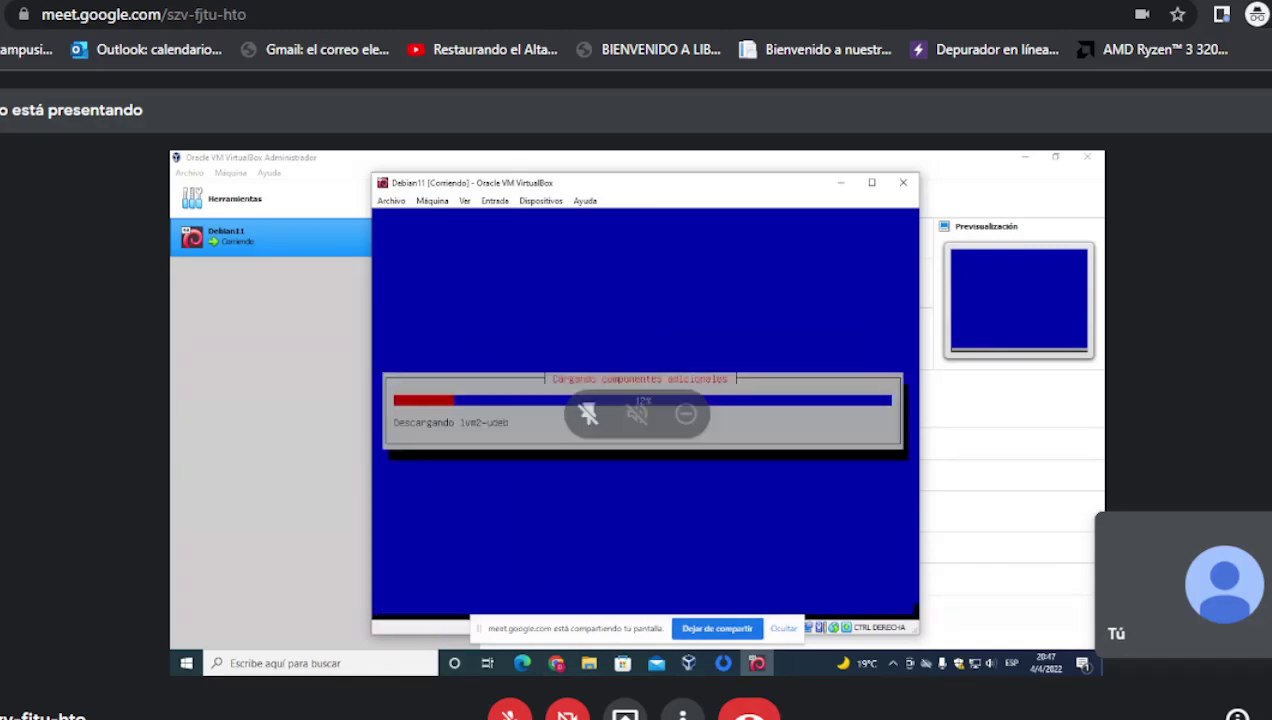
key("F11")
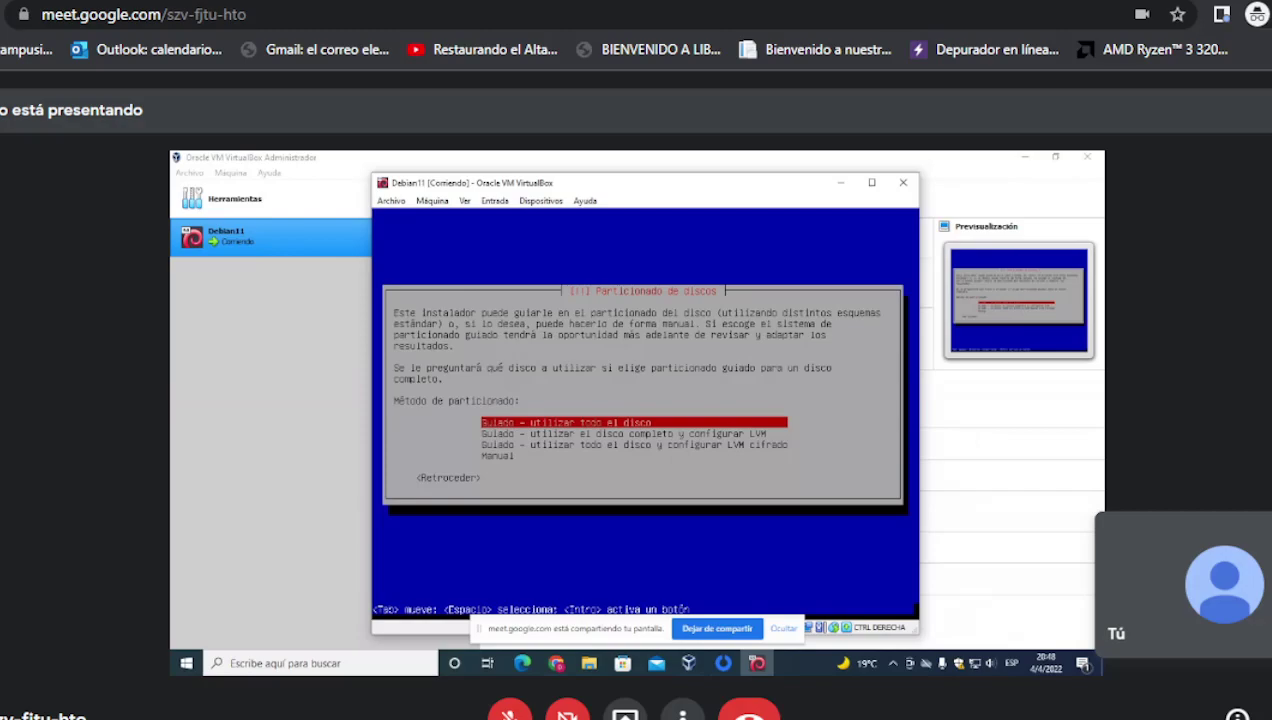
key("F11")
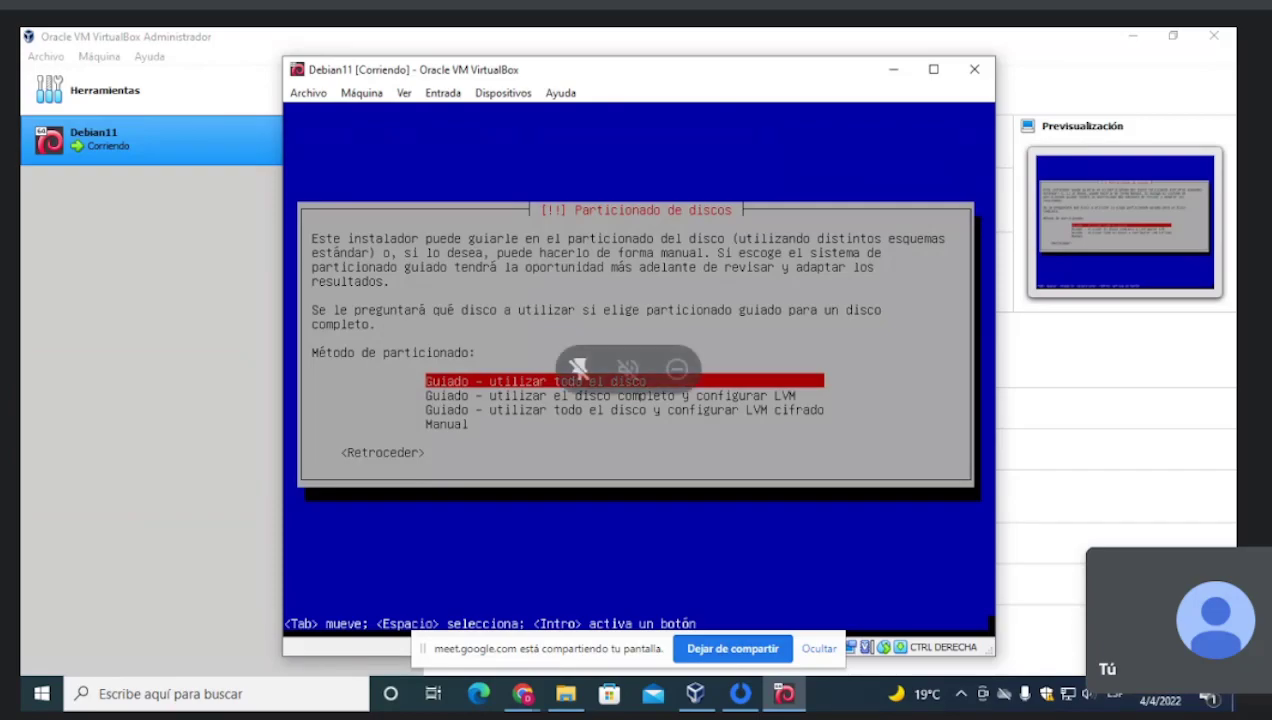
key("alt+Tab")
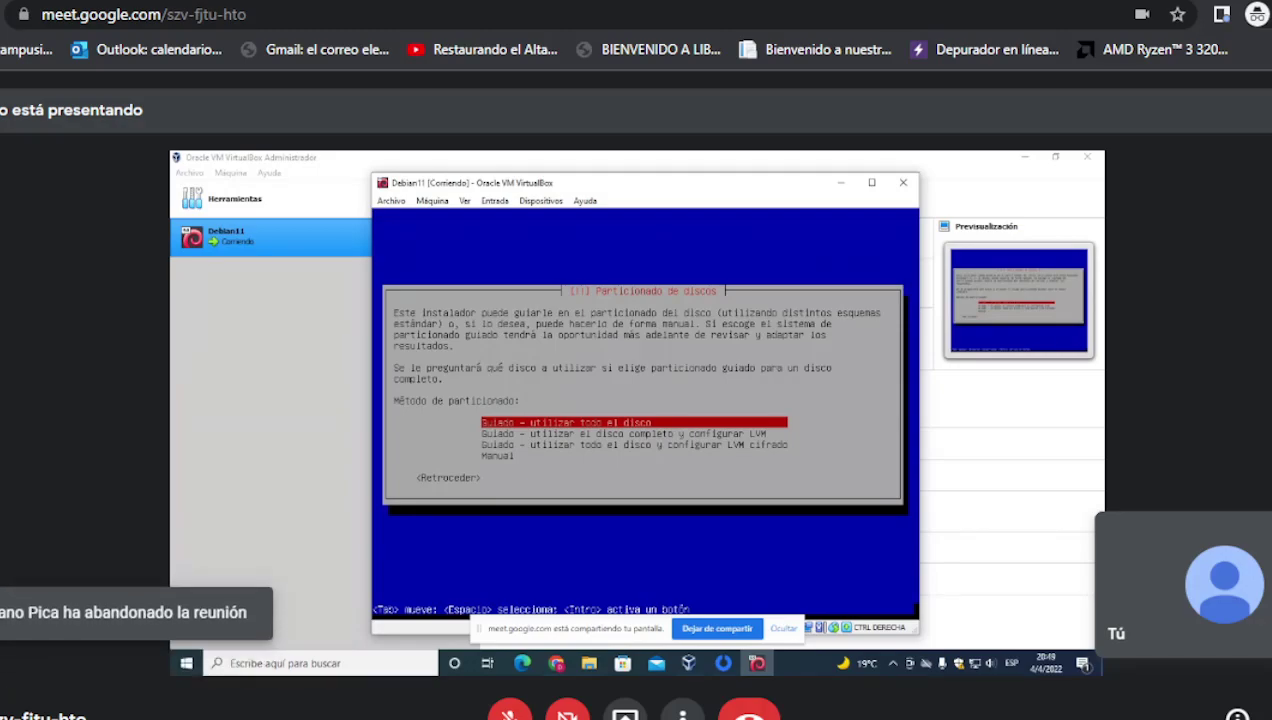
key("F11")
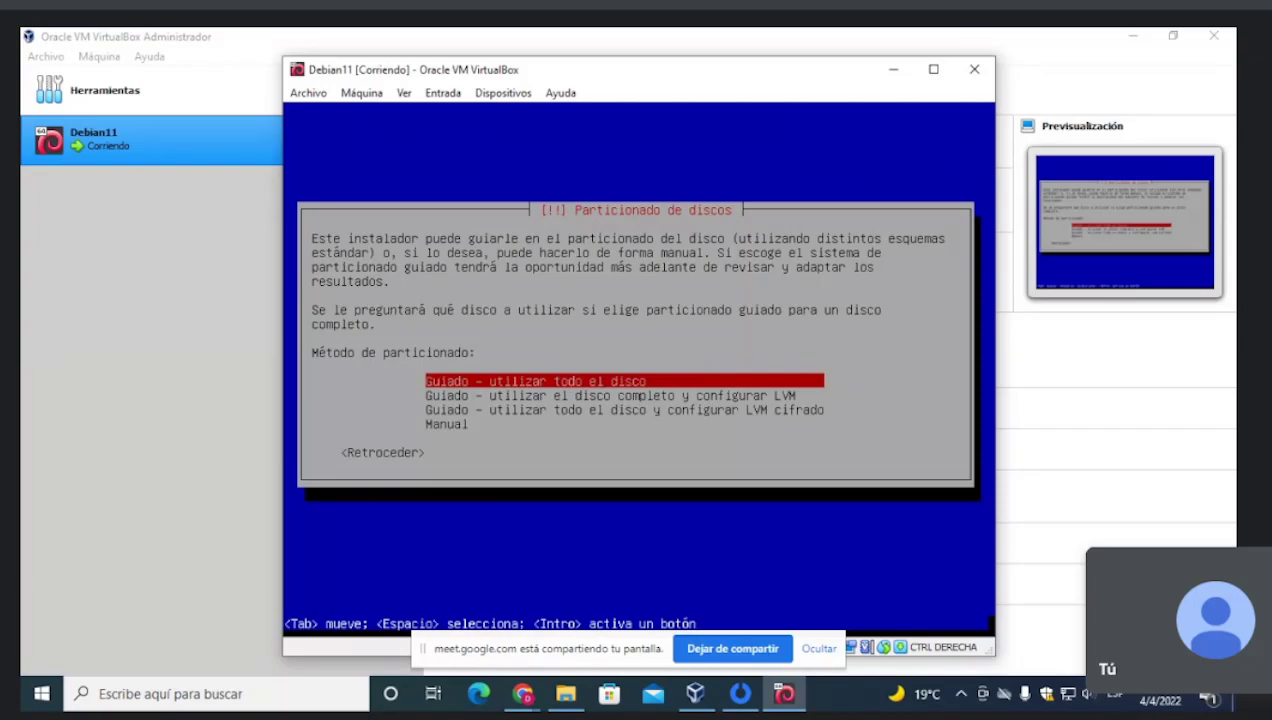
key("Down")
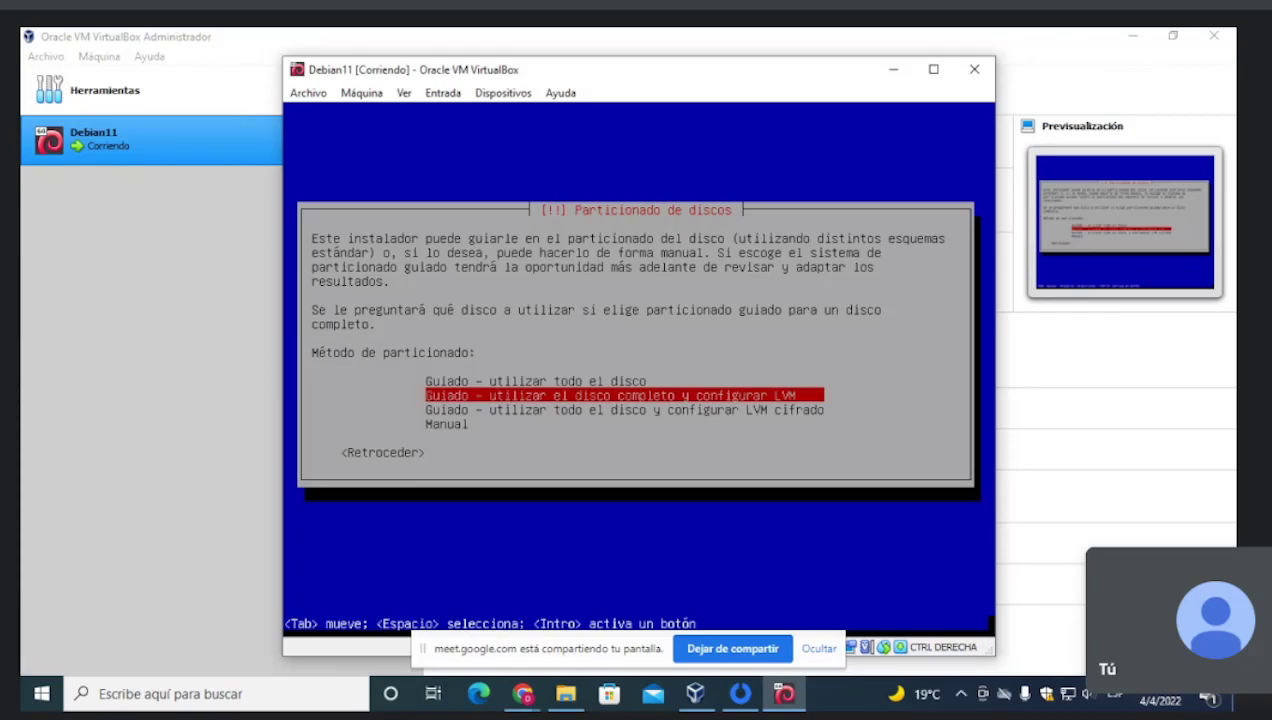
key("Down")
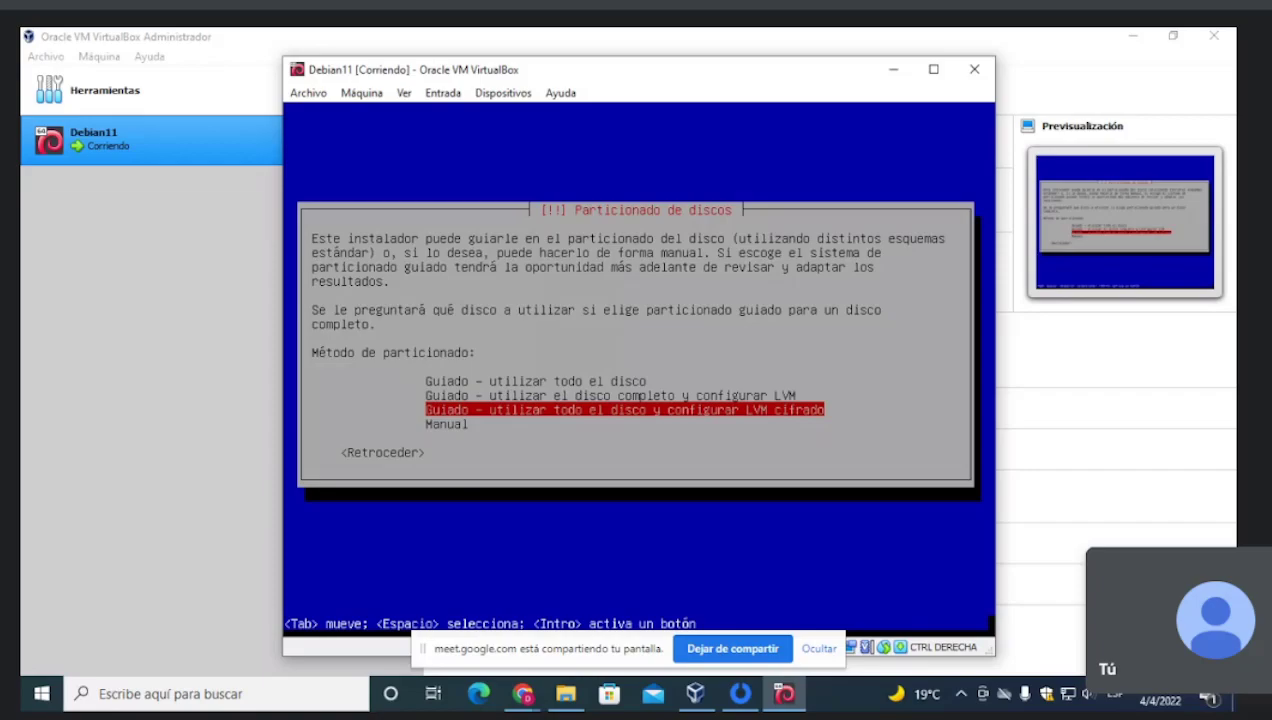
key("Down")
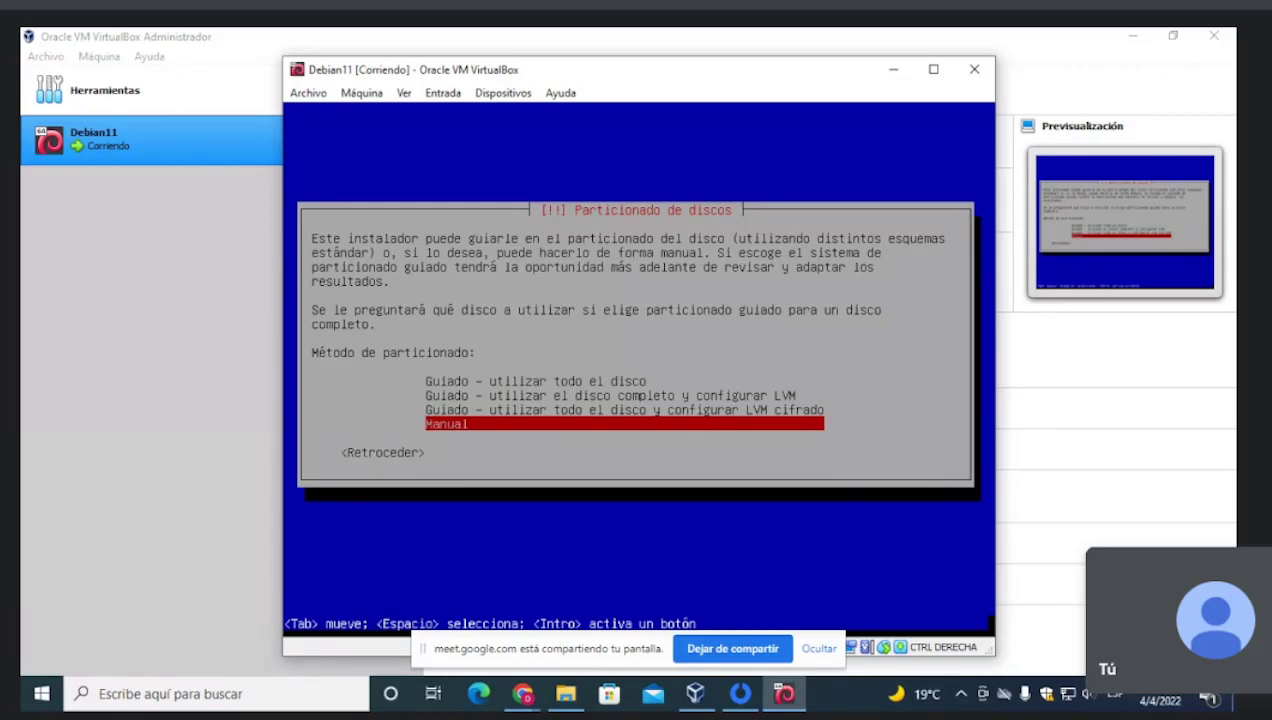
key("Up")
key("Up")
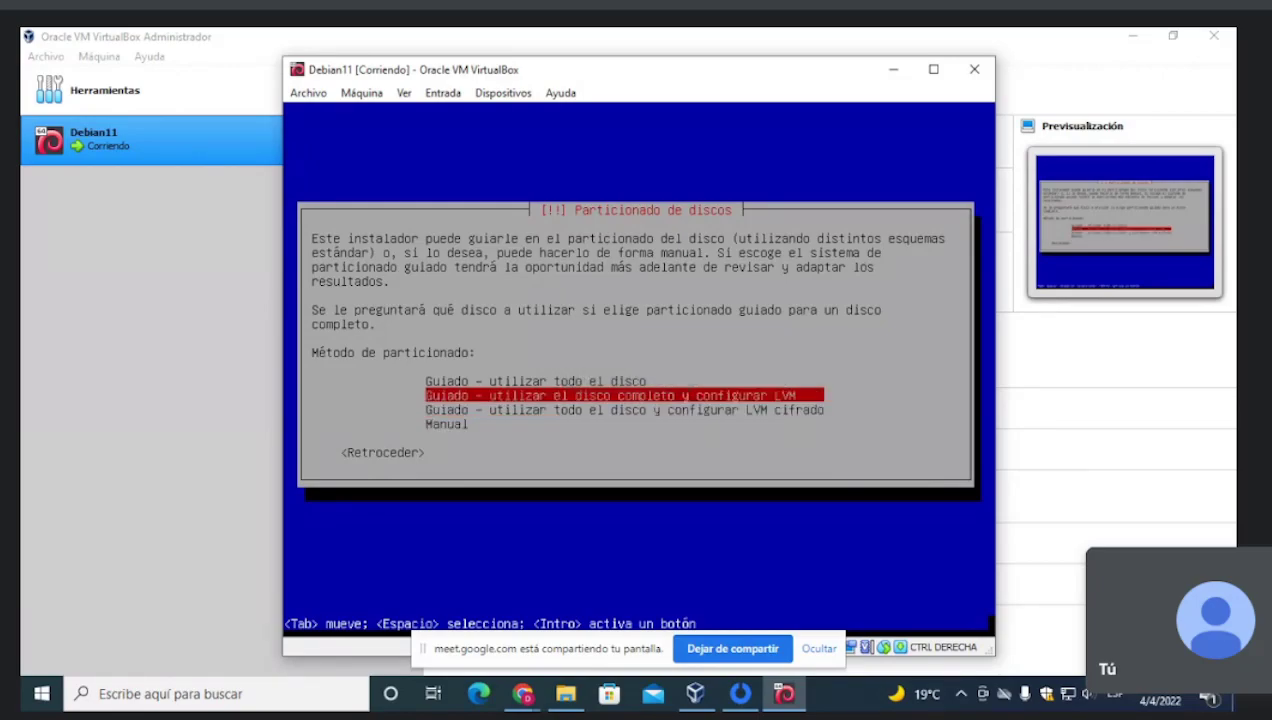
key("Down")
key("Down")
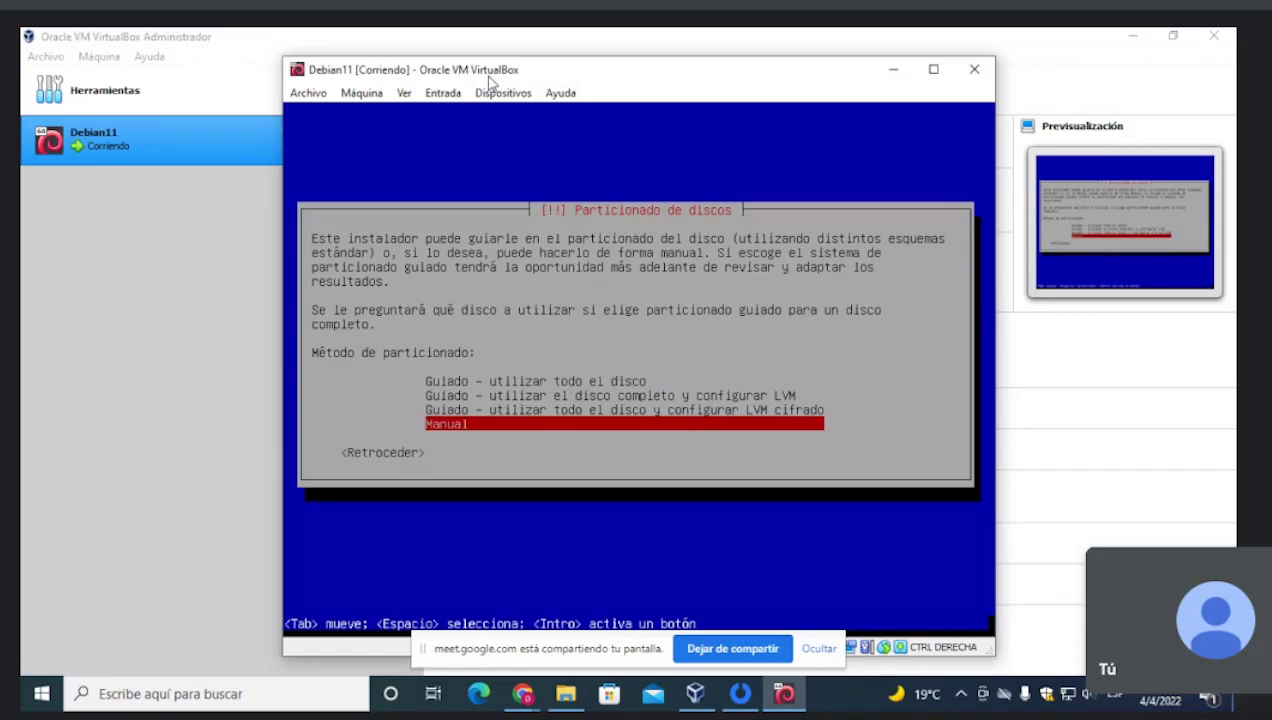
key("Up")
key("Up")
key("Up")
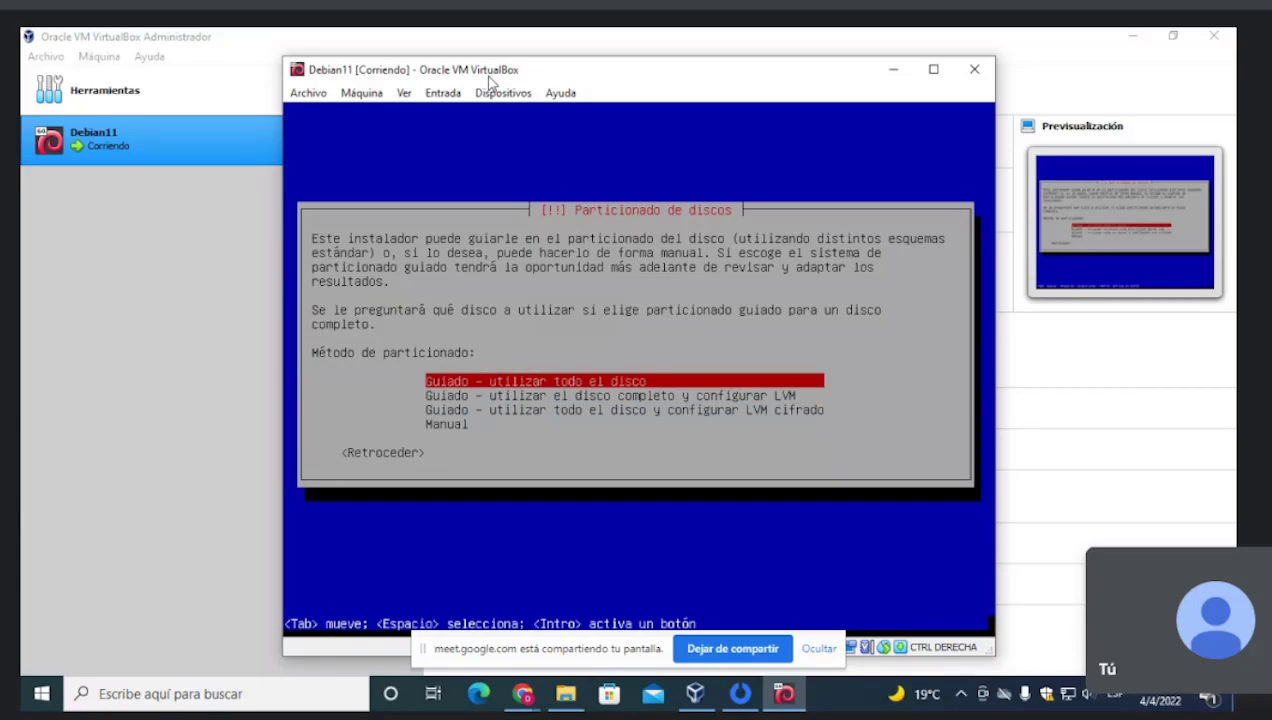
Step: Pick 'Guiado - utilizar todo el disco' on the 8.6 GB VBOX SCSI3 (sda) disk
key("Return")
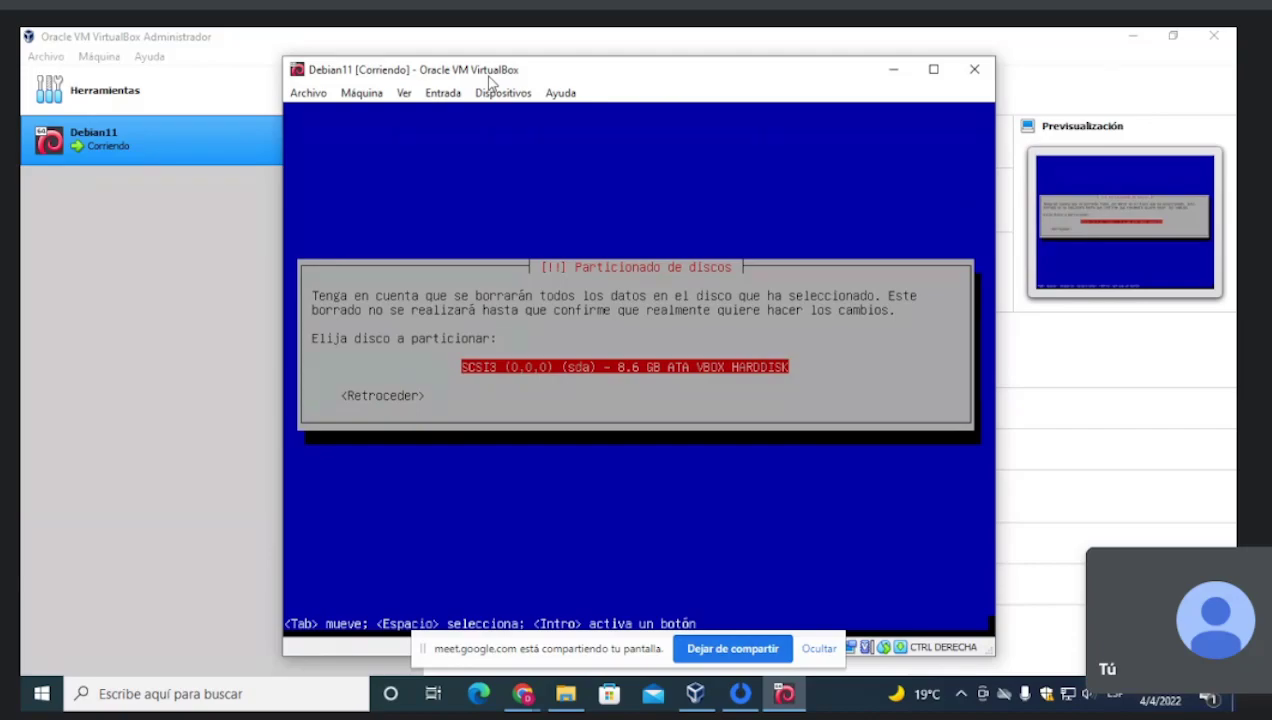
key("Return")
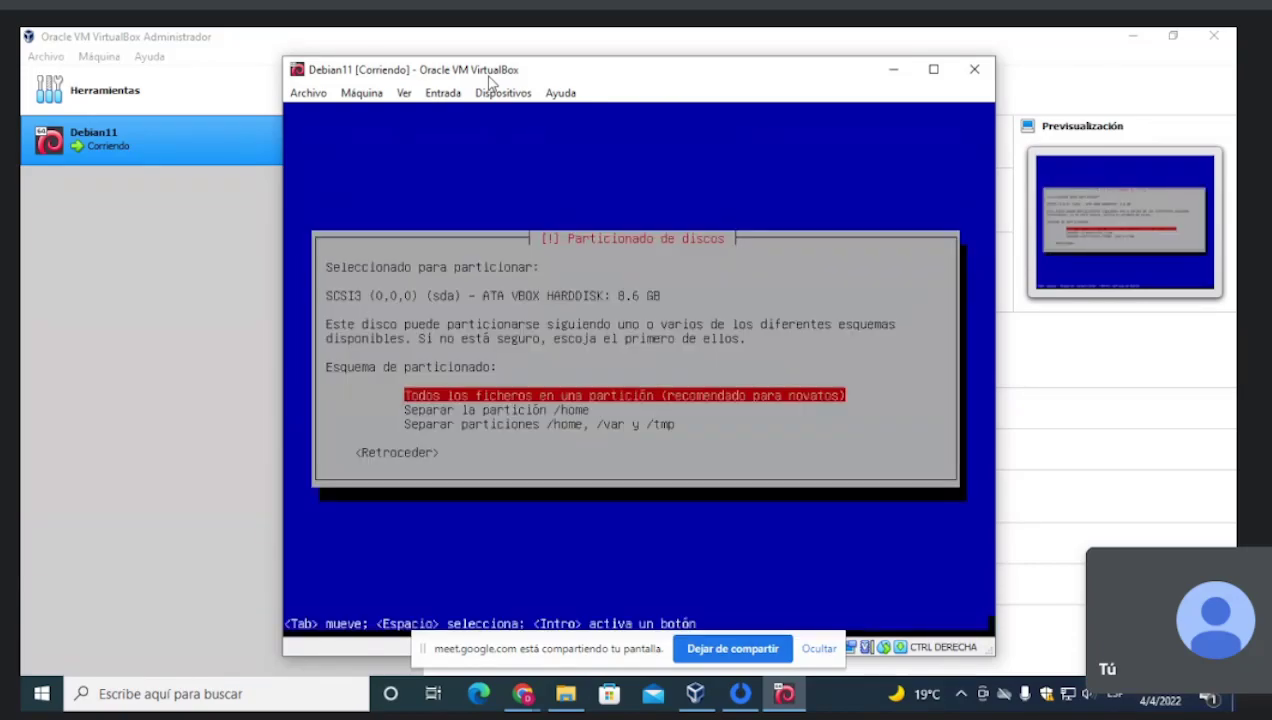
key("Tab")
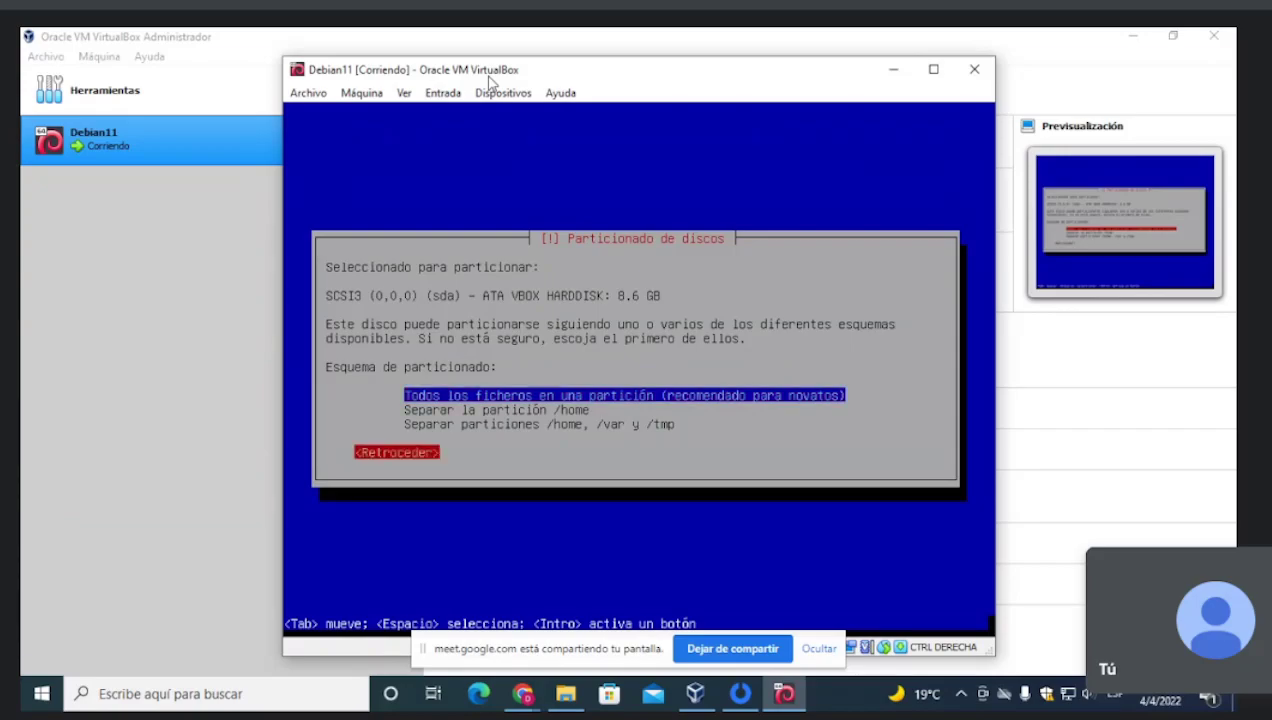
key("Return")
key("Tab")
key("Return")
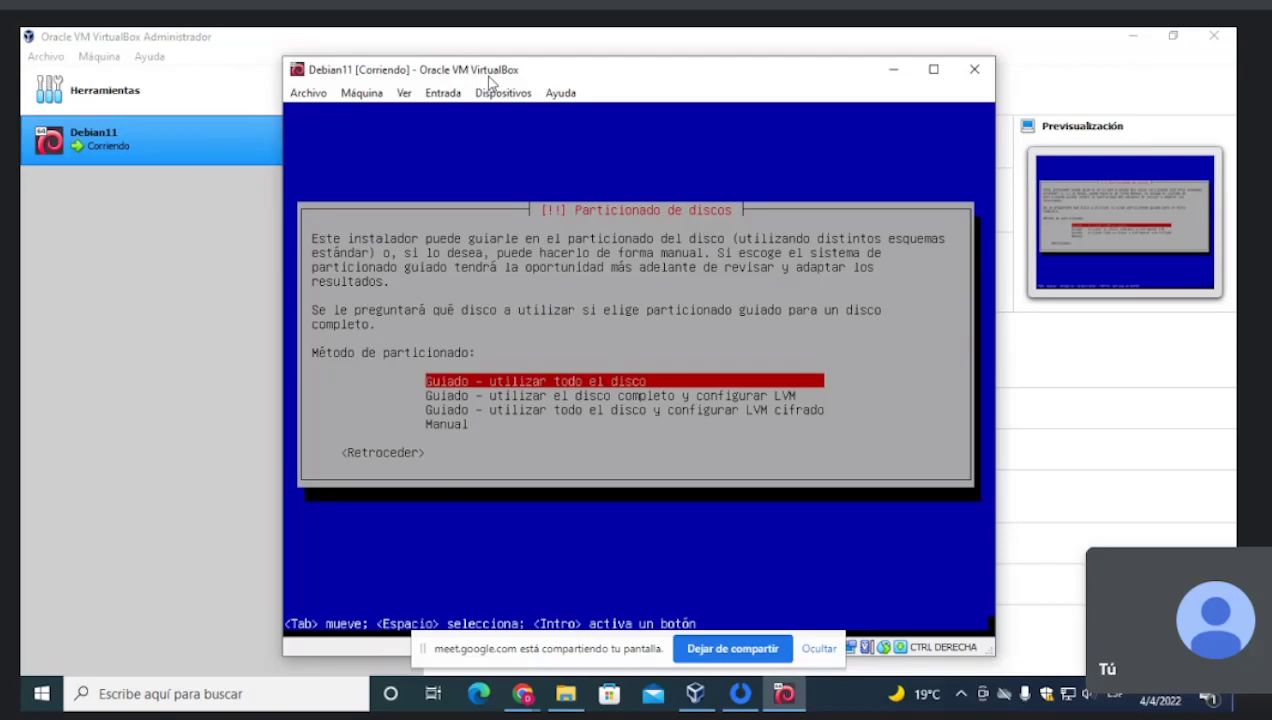
key("Return")
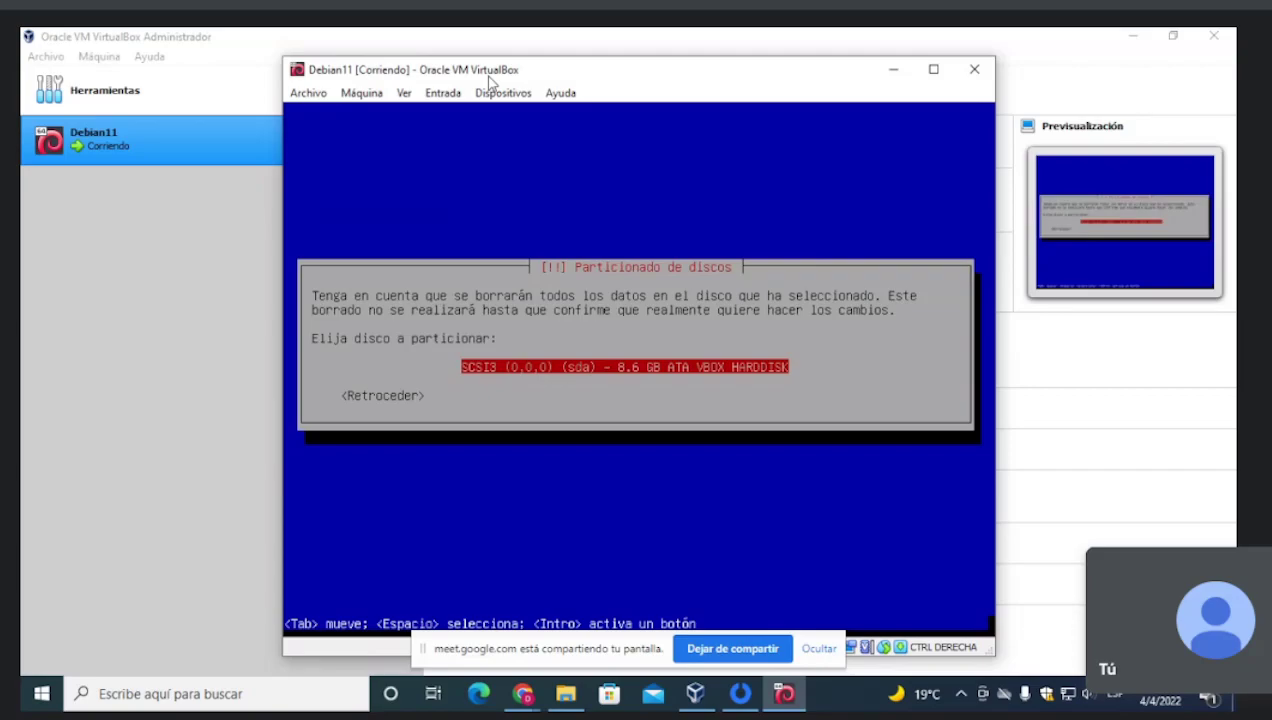
key("Return")
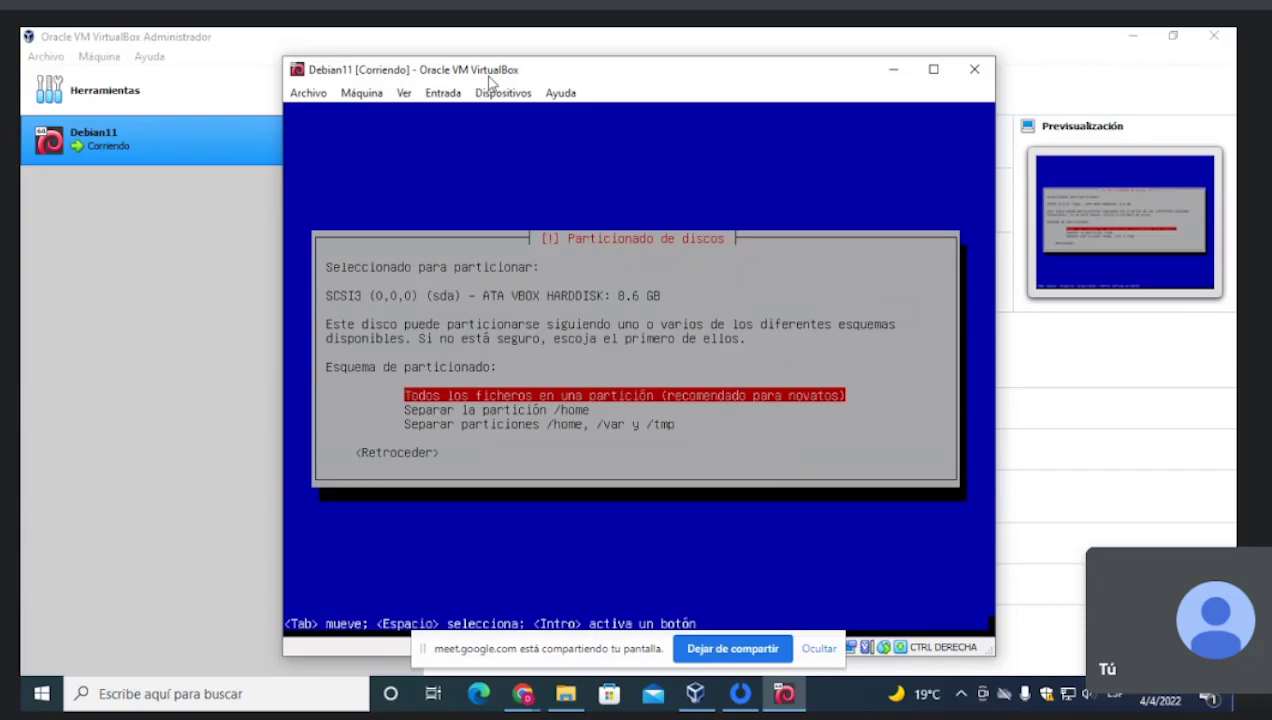
Step: Review the schemes and apply 'Todos los ficheros en una partición' (7.6 GB ext4 root, 1.0 GB swap)
key("Down")
key("Up")
key("Down")
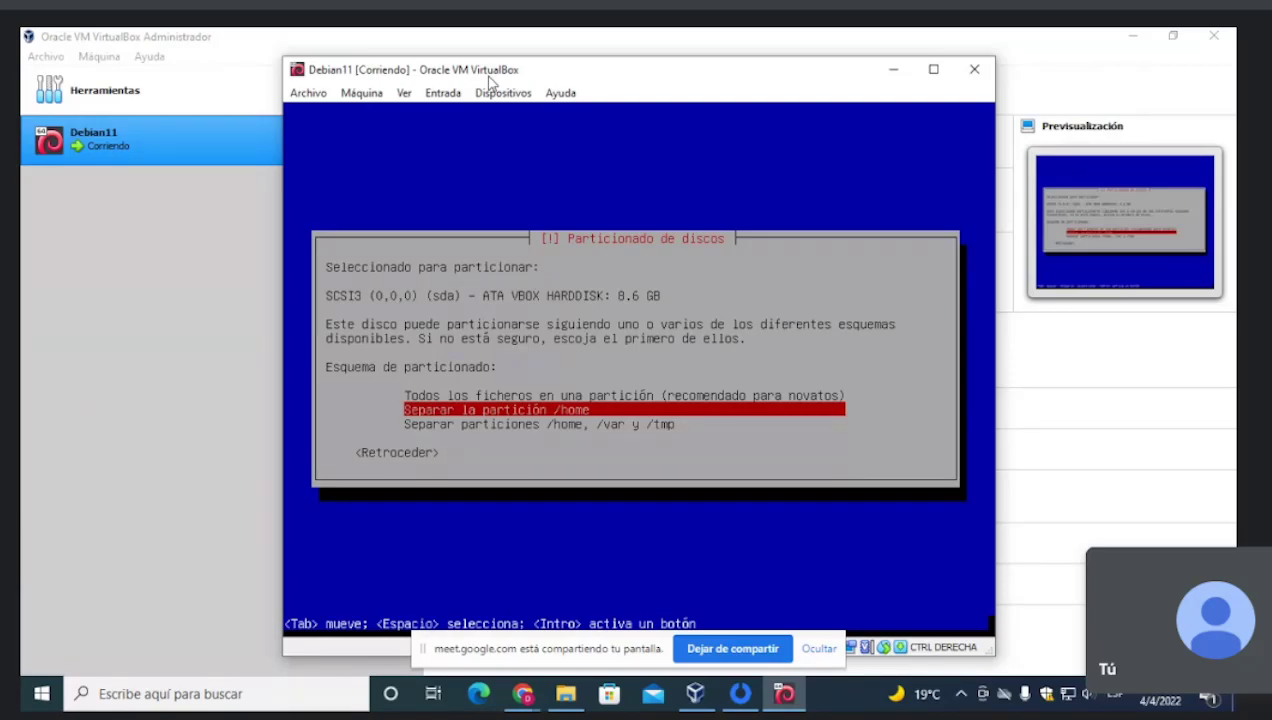
key("Down")
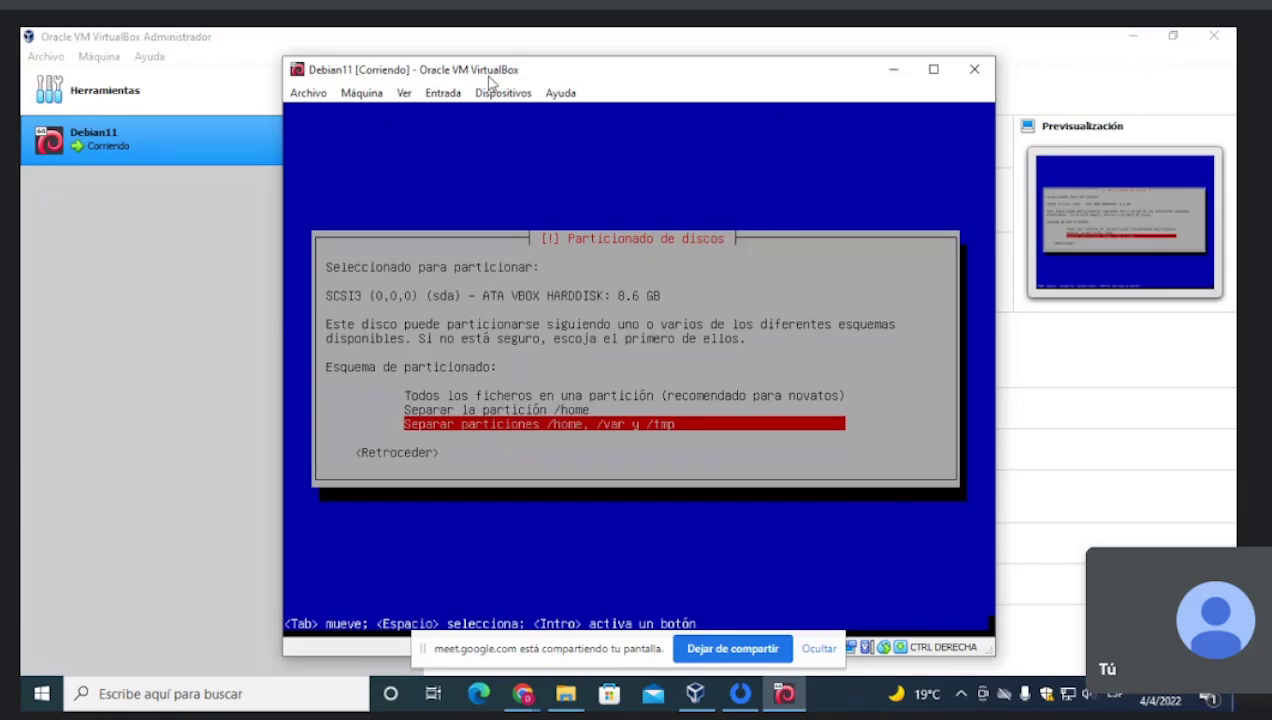
key("Up")
key("Up")
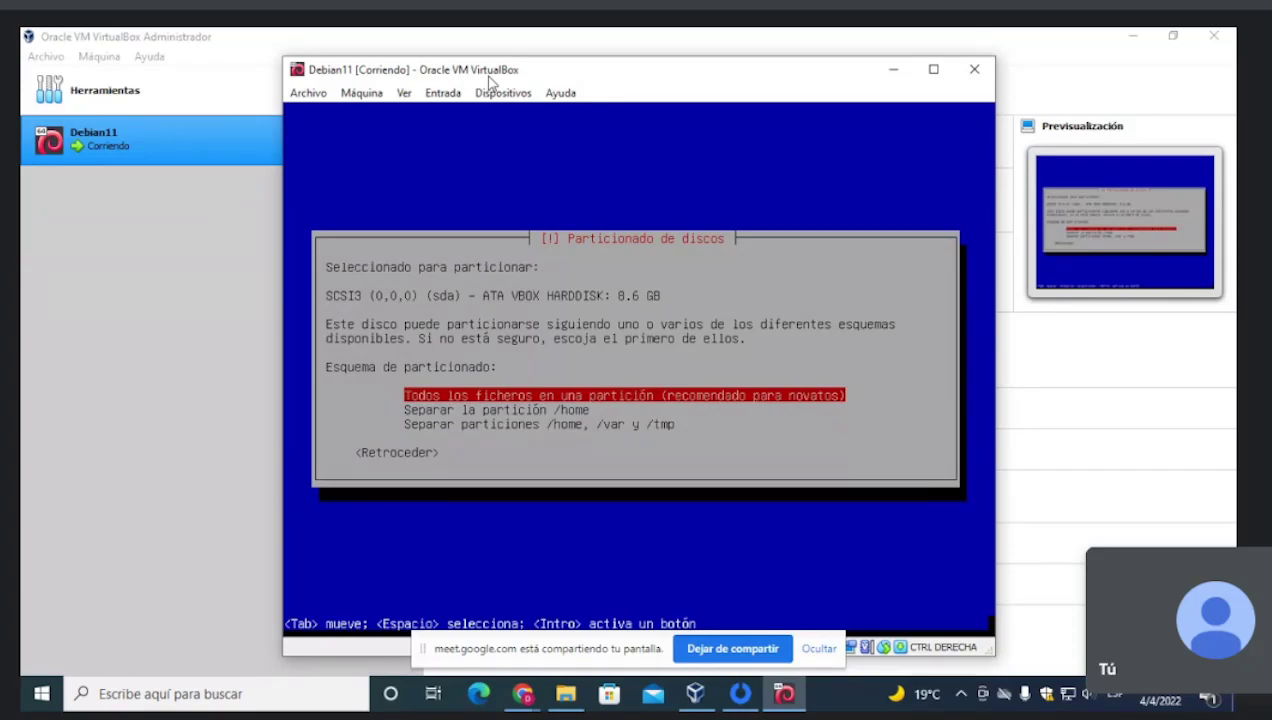
key("Return")
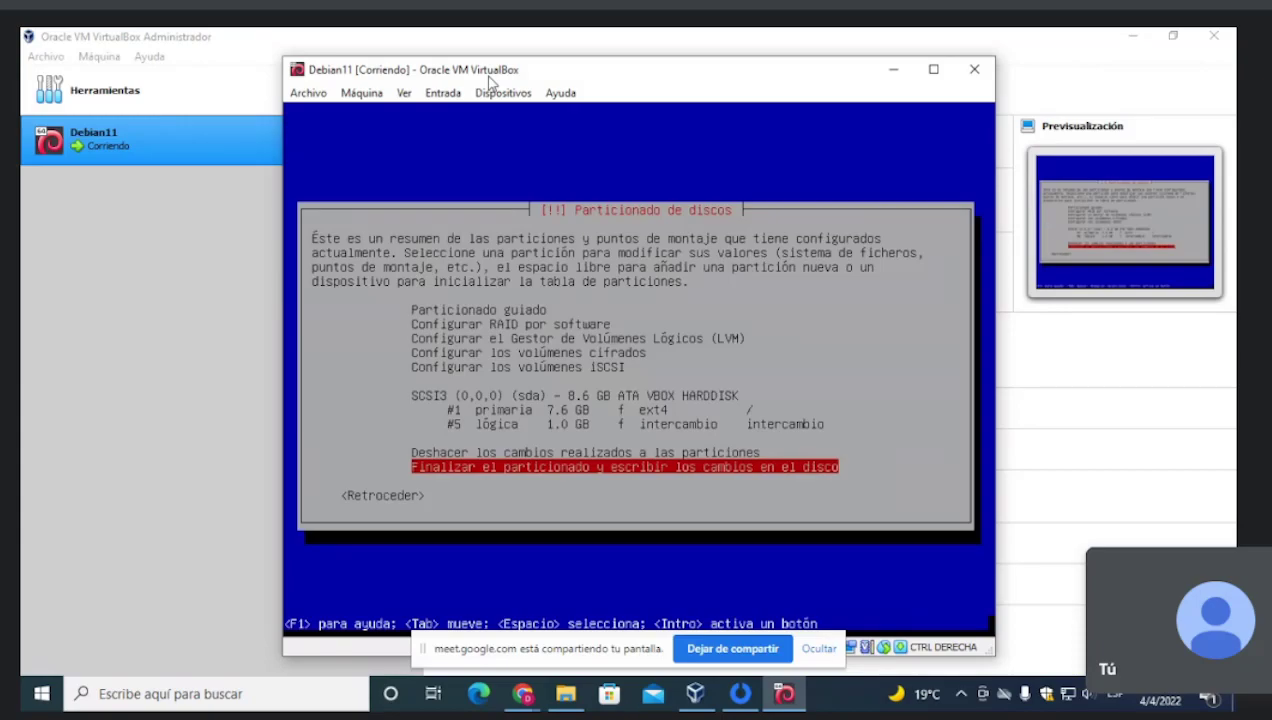
Step: Review the 7.6 GB ext4 root and 1.0 GB swap, then choose 'Finalizar el particionado y escribir los cambios'
key("Up")
key("Up")
key("Up")
key("Up")
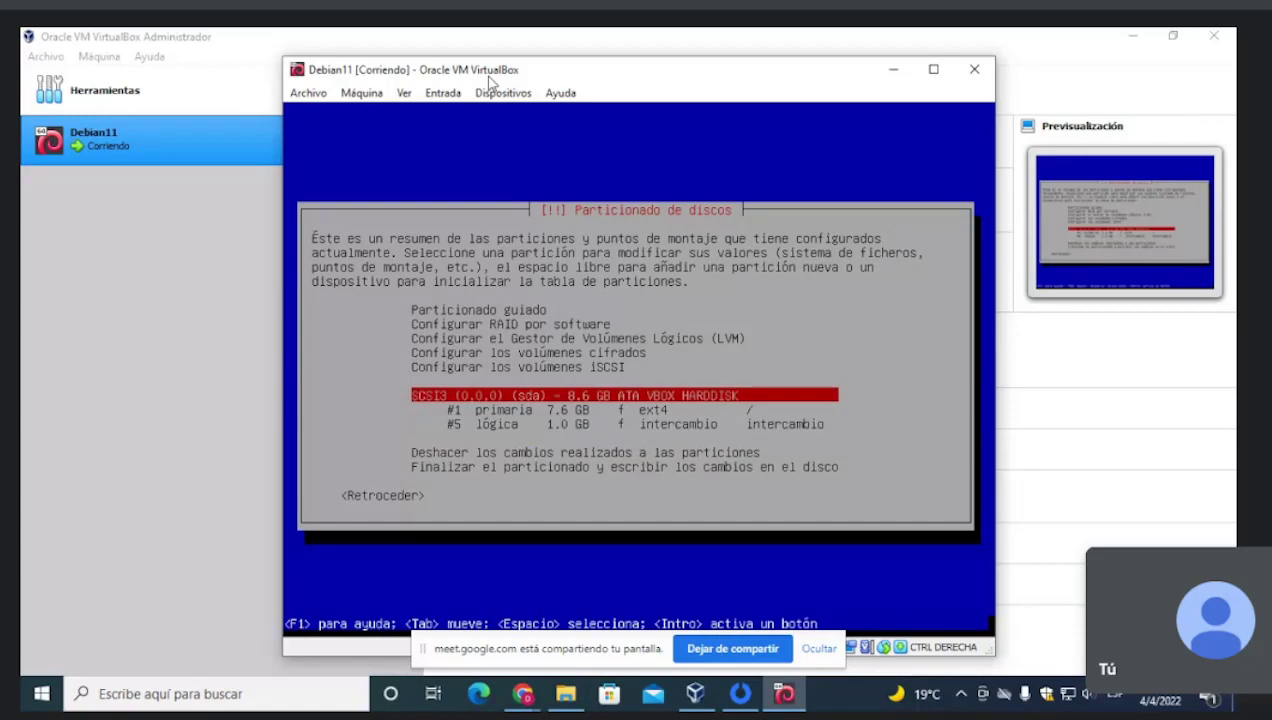
key("Down")
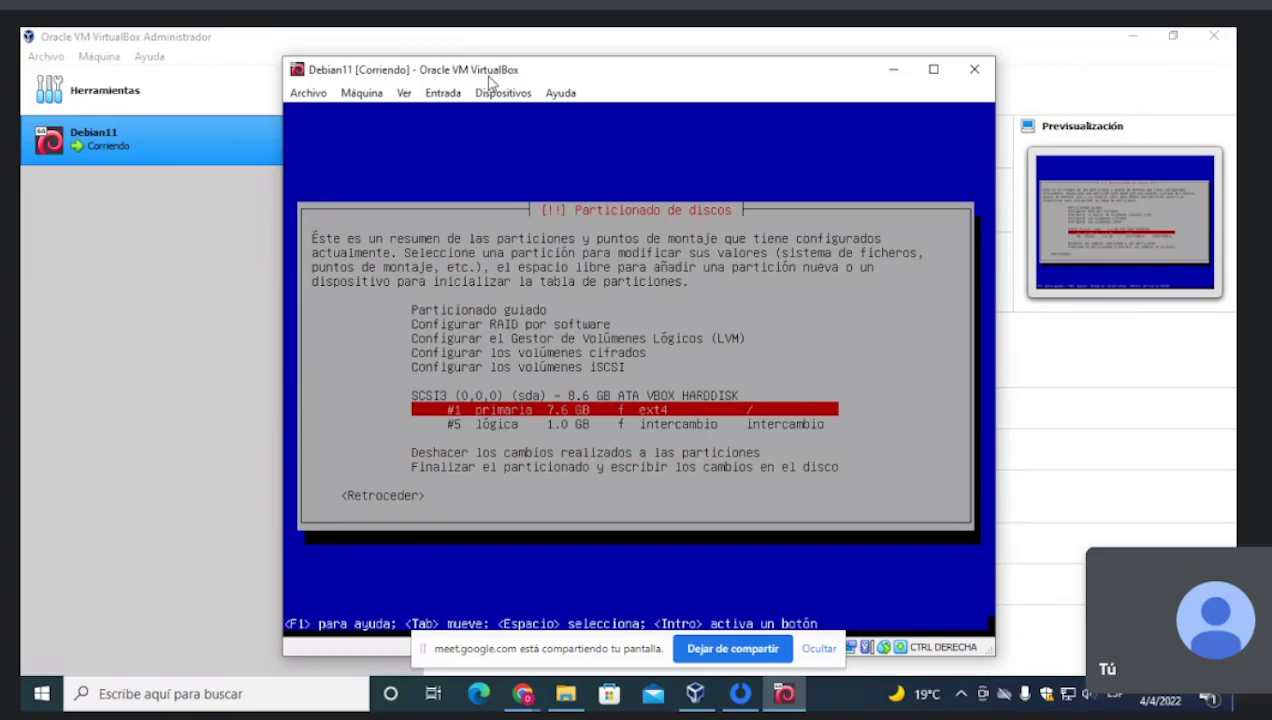
key("Down")
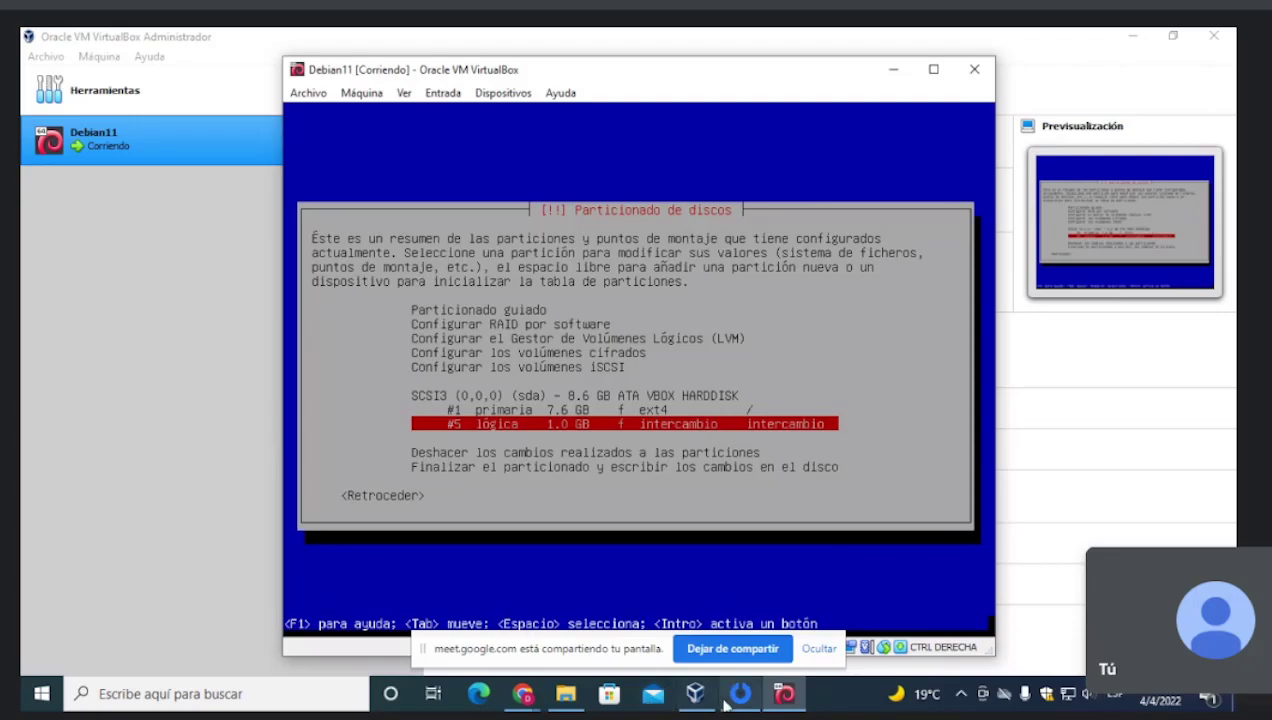
mouse_move(584, 707)
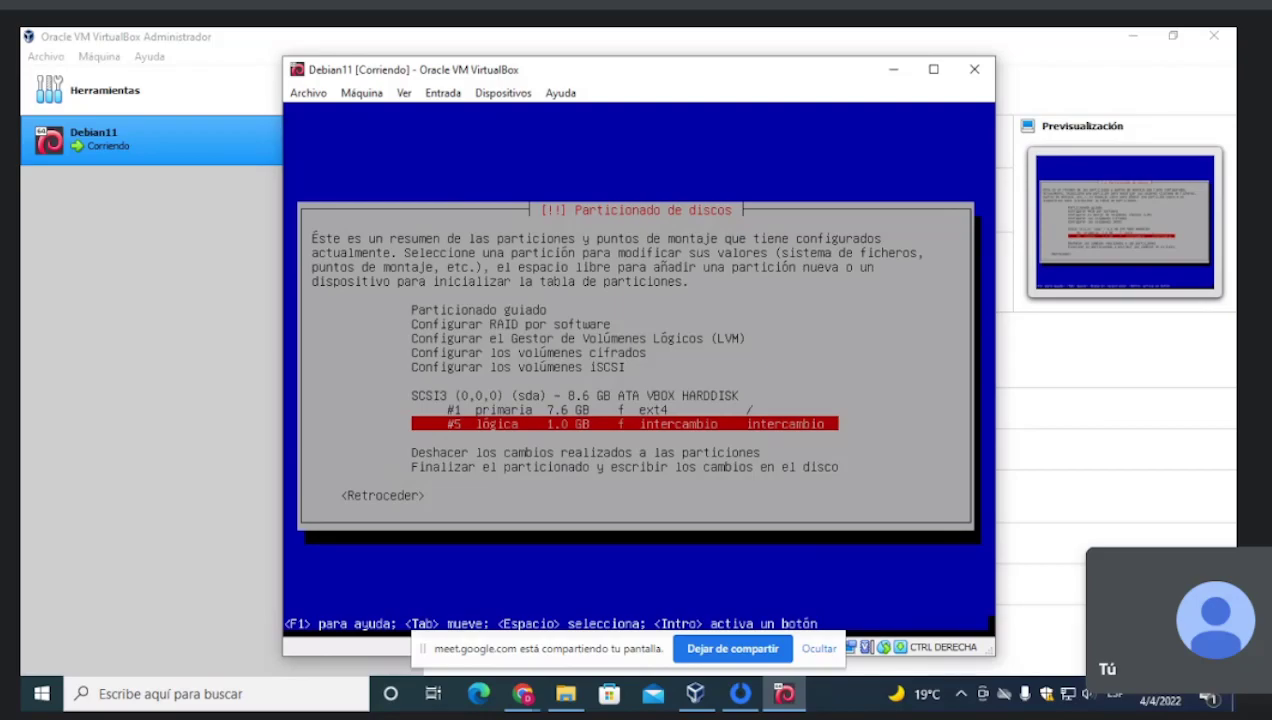
key("Up")
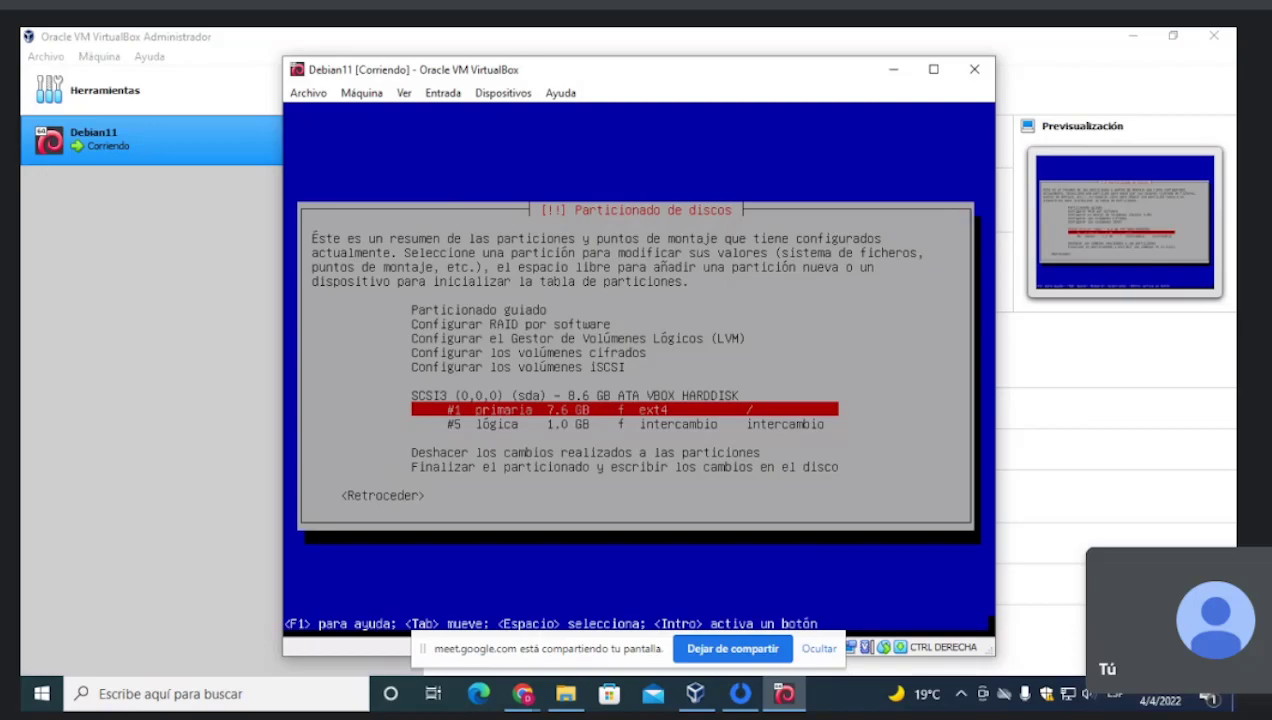
key("Down")
key("Down")
key("Up")
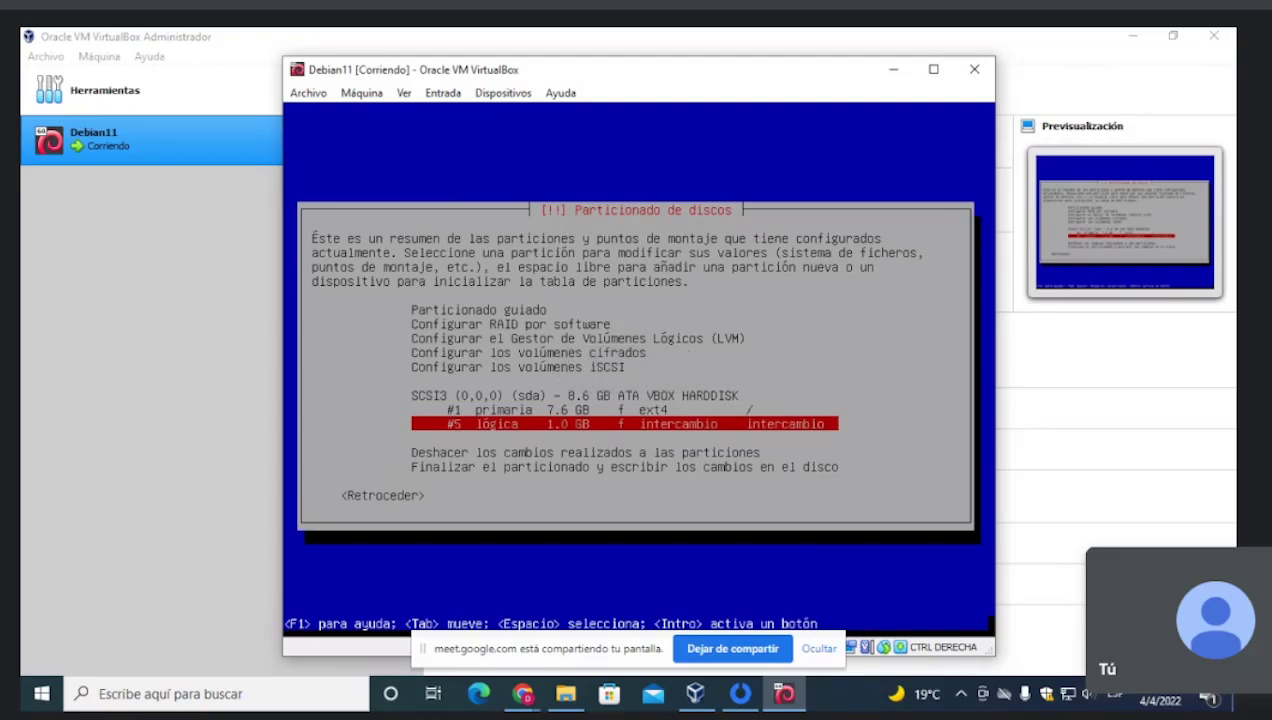
key("Down")
key("Down")
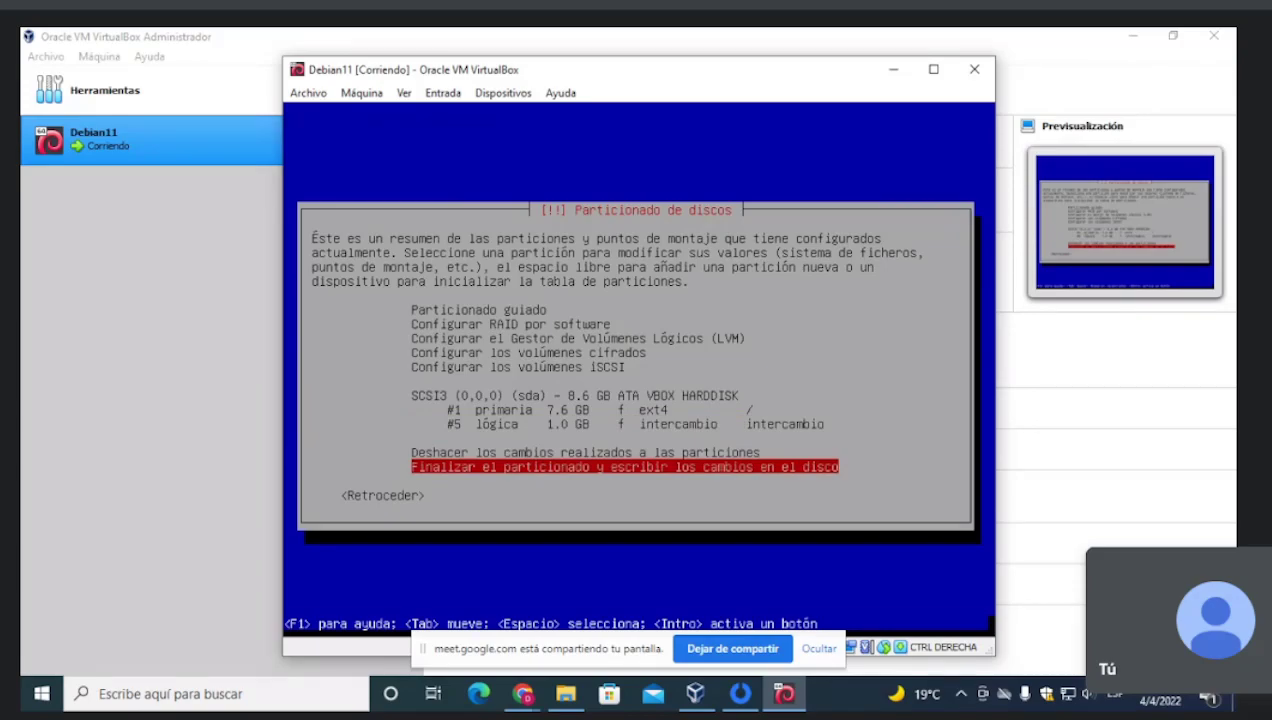
key("Return")
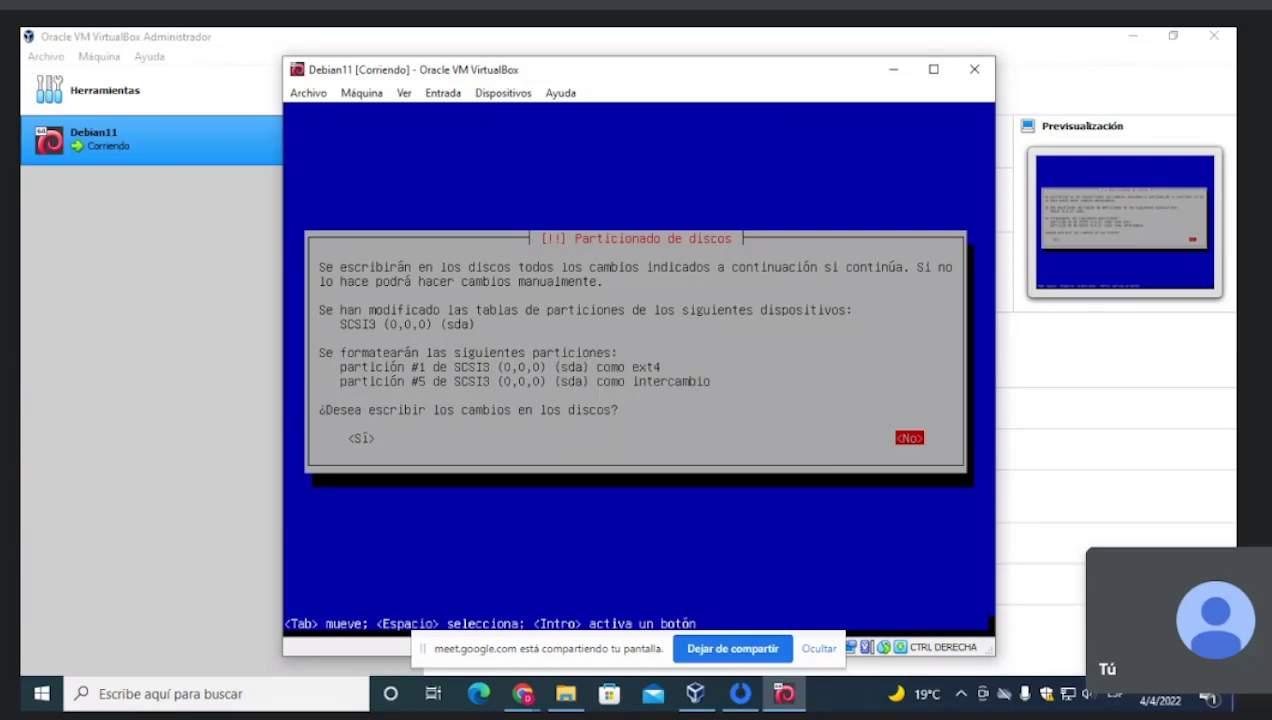
Step: Answer Sí to write the partitions to disk, then click 'Dejar de compartir' in Meet
key("Tab")
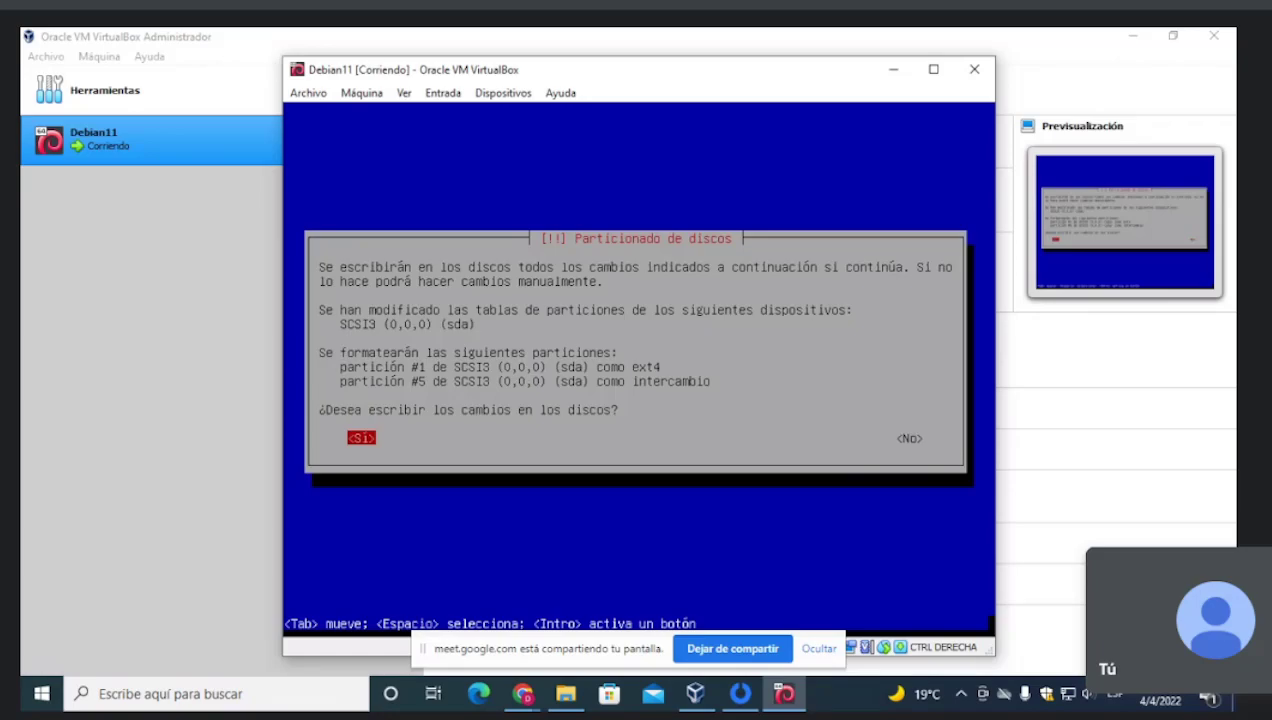
key("Return")
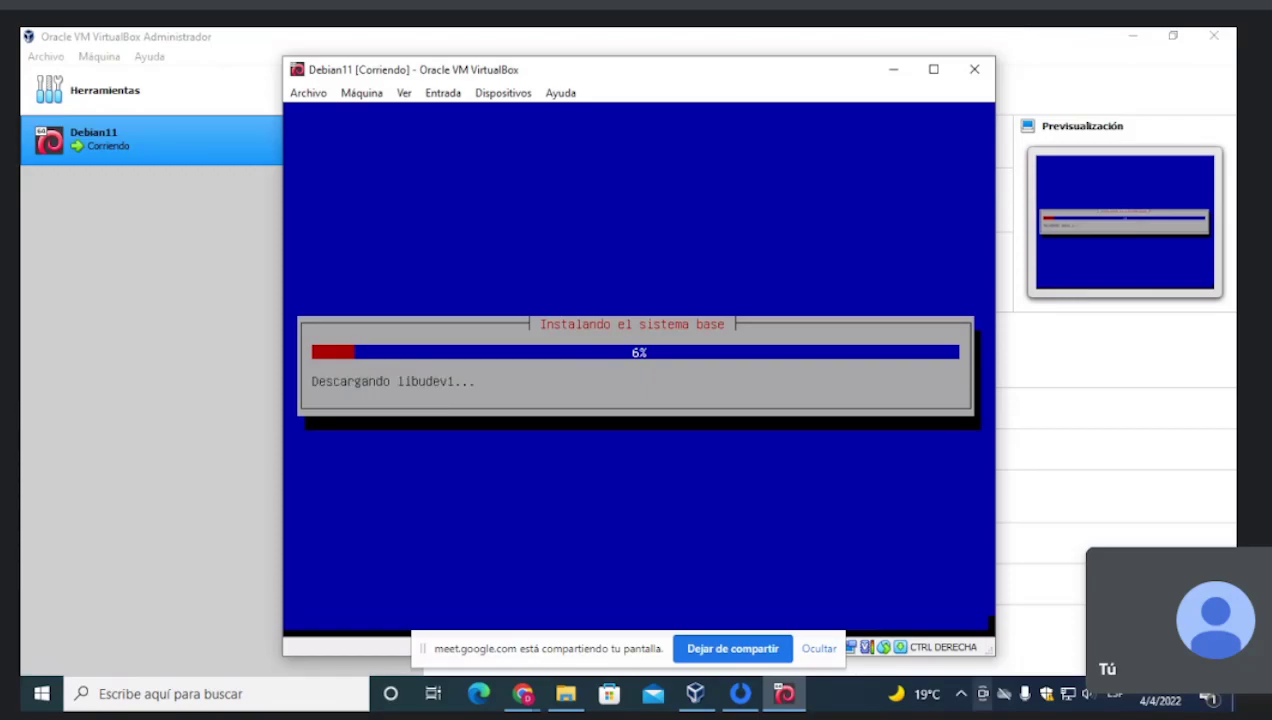
left_click(735, 652)
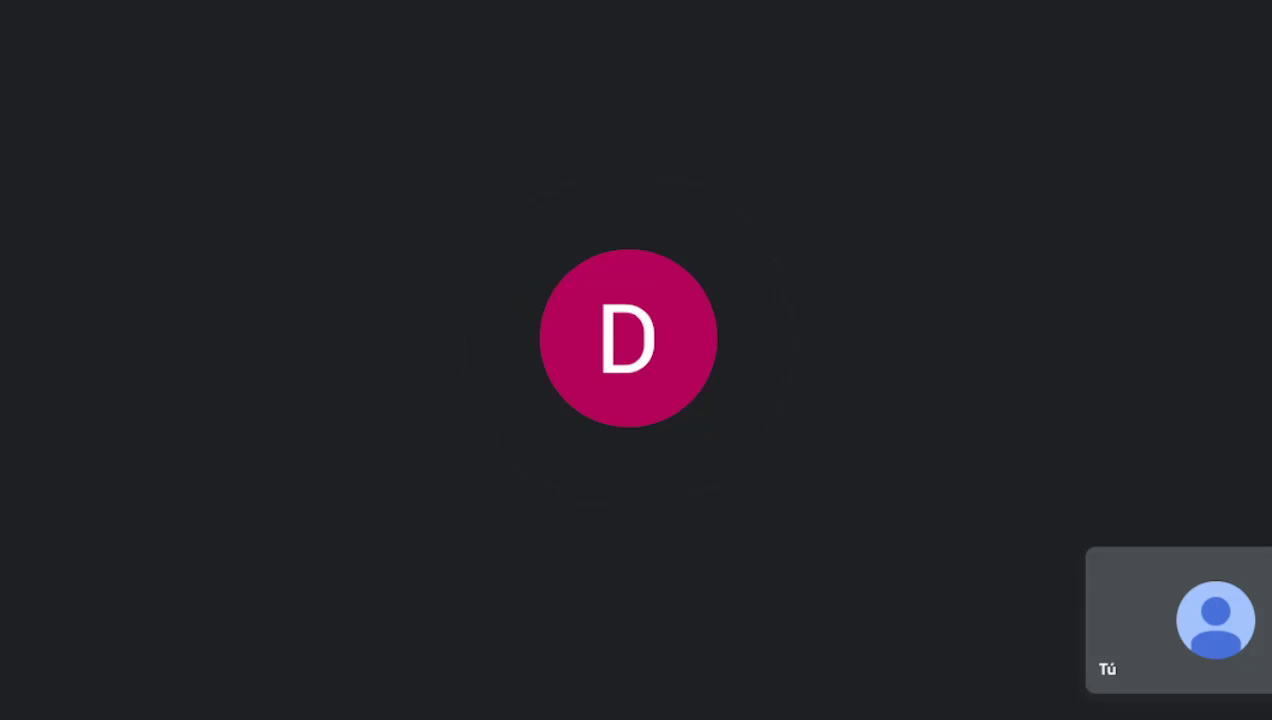
mouse_move(628, 338)
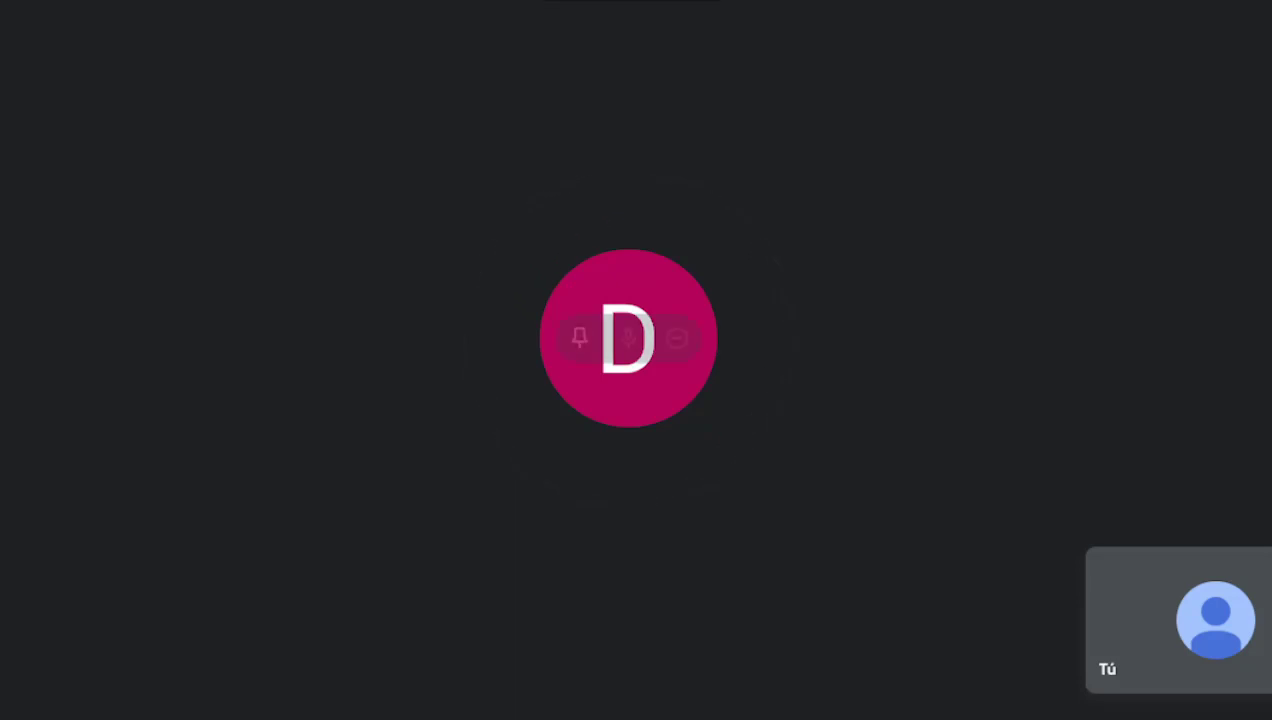
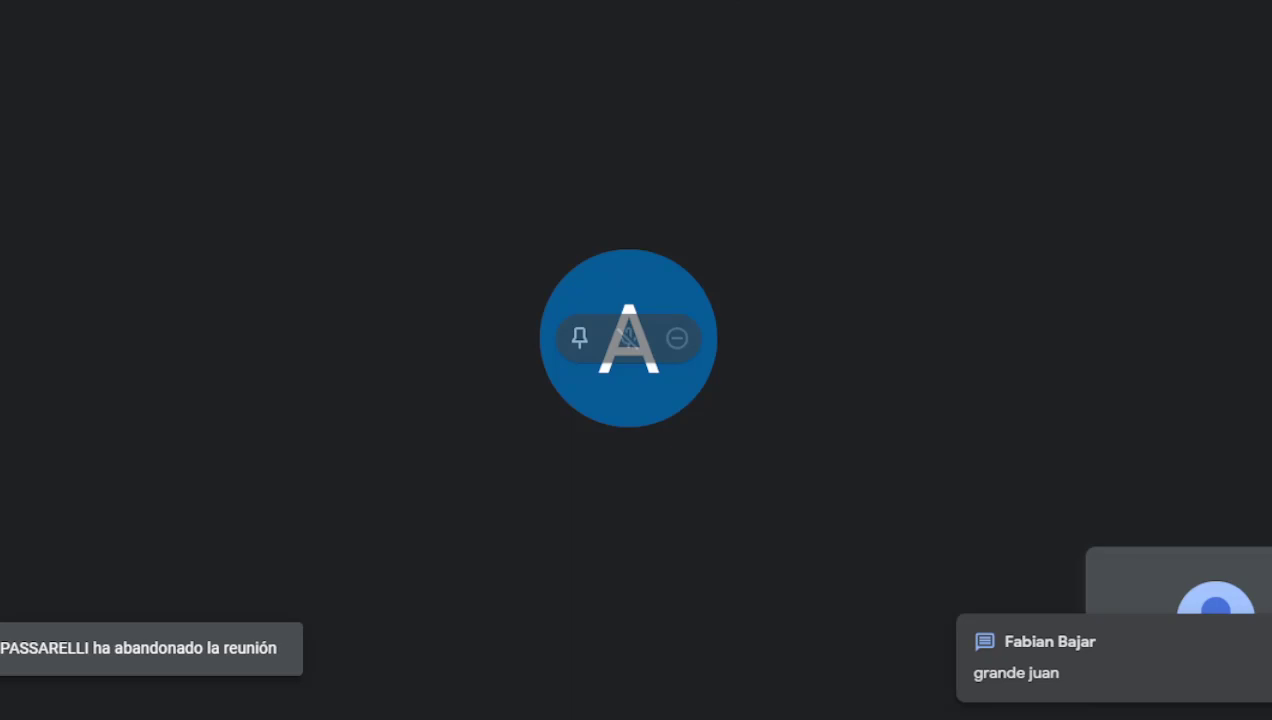
Step: Open the 'Mensajes de la llamada' chat panel, read the latest messages, then close it
key("ctrl+alt+c")
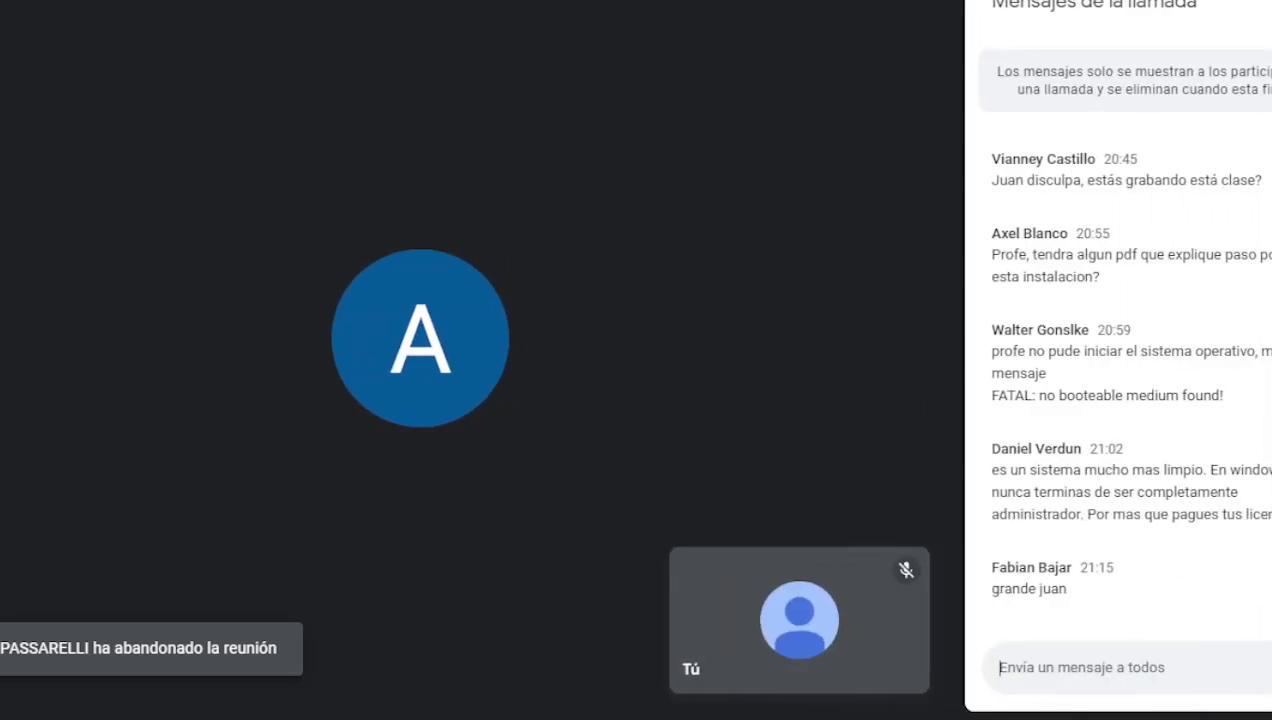
key("ctrl+alt+c")
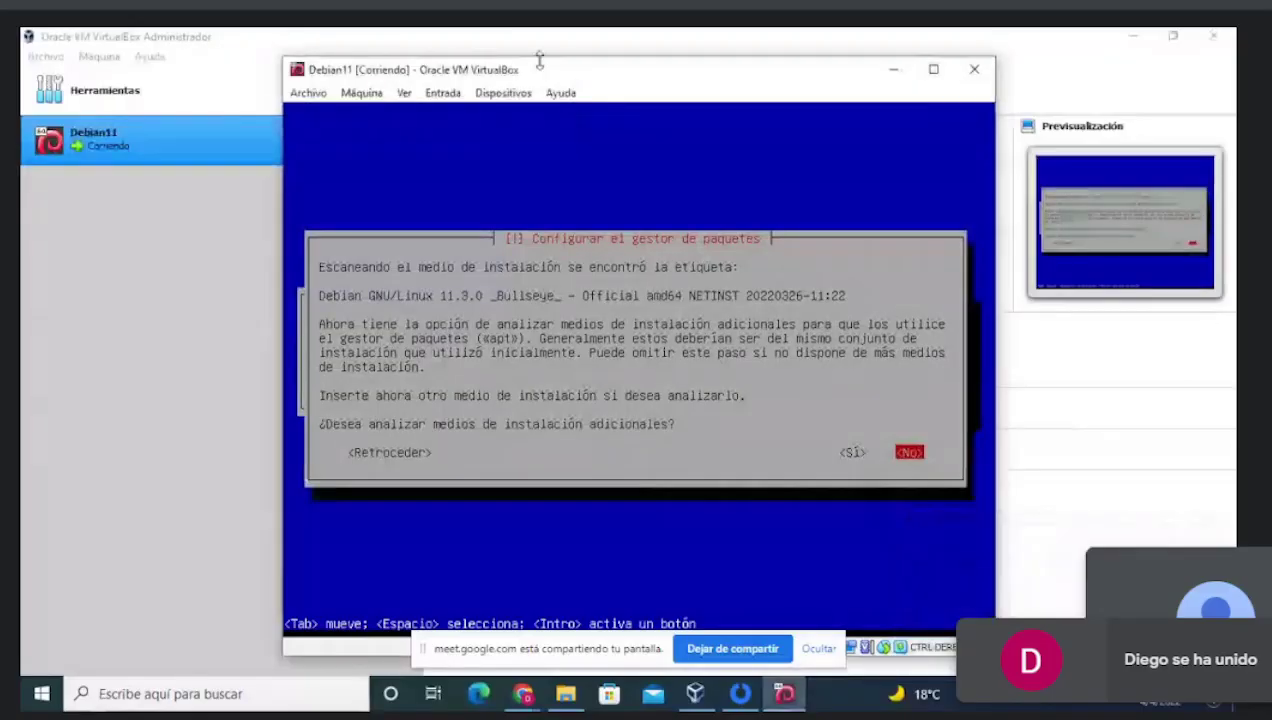
Step: Move the 'Debian11 [Corriendo]' VM window further left on screen
left_click_drag(542, 79, 433, 82)
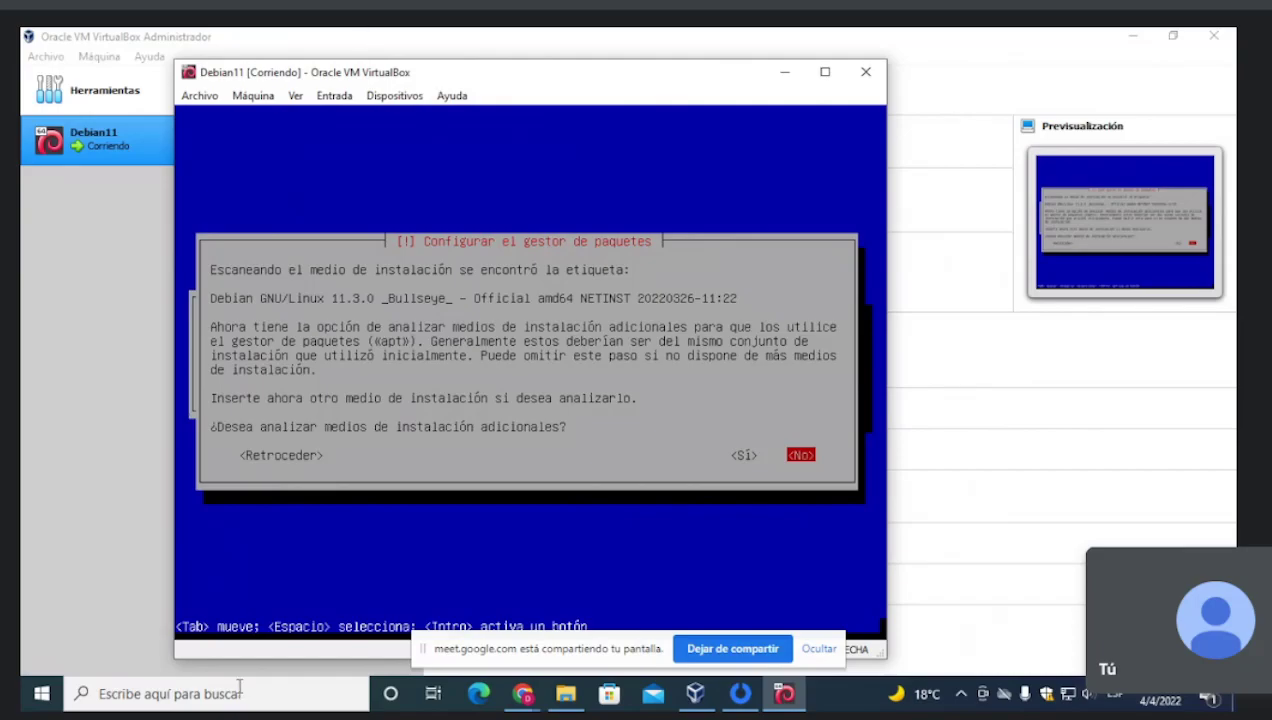
Step: Bring Meet forward and highlight the 'FATAL: no booteable medium found!' chat message
mouse_move(523, 693)
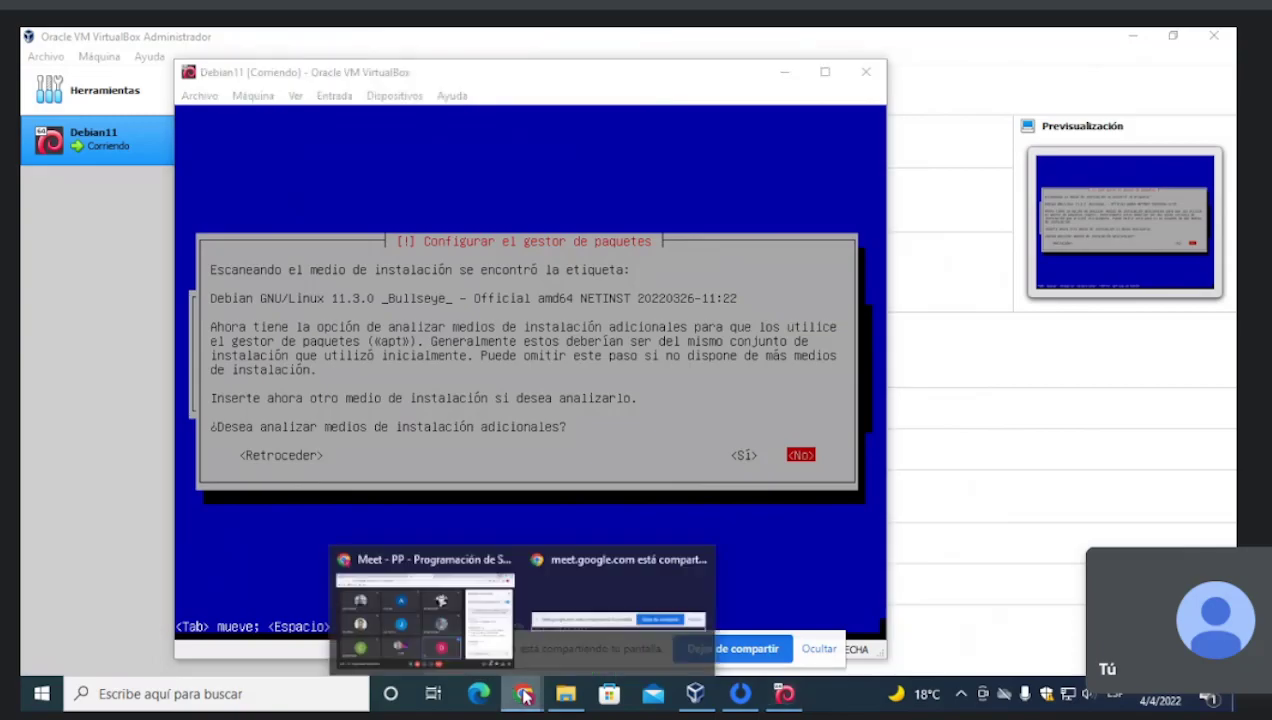
left_click(458, 652)
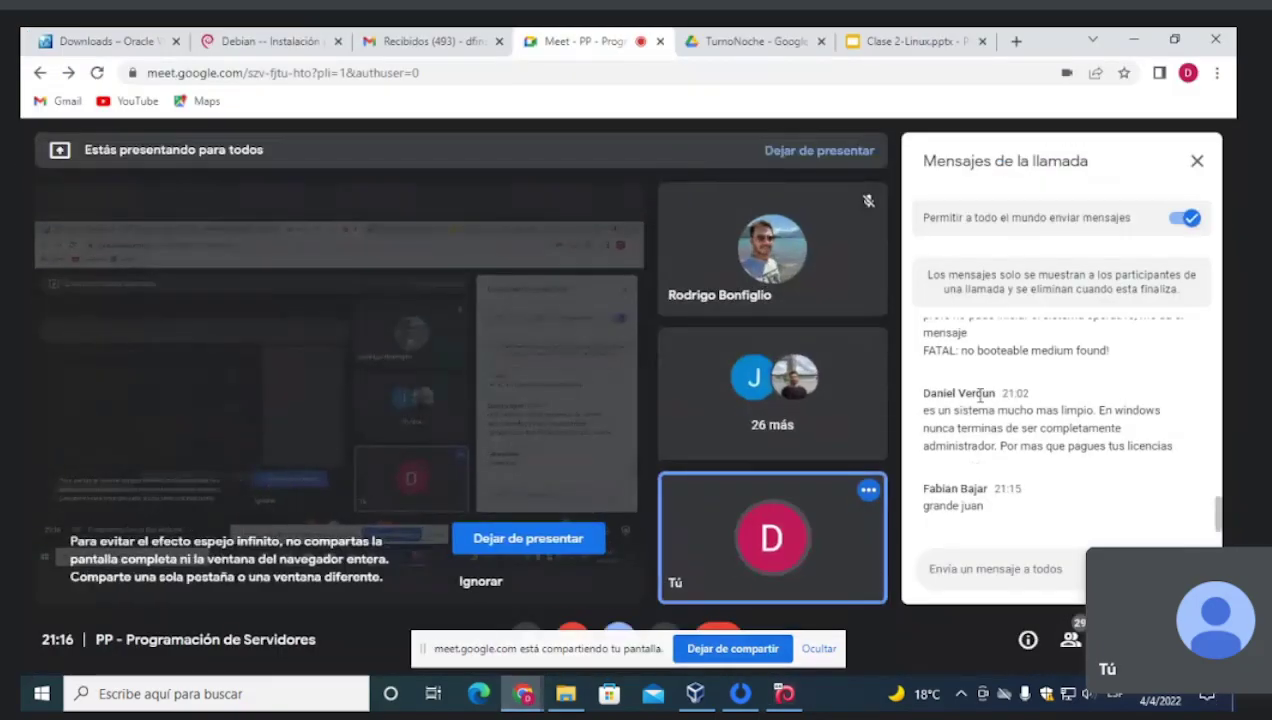
scroll(1010, 378, "up", 2)
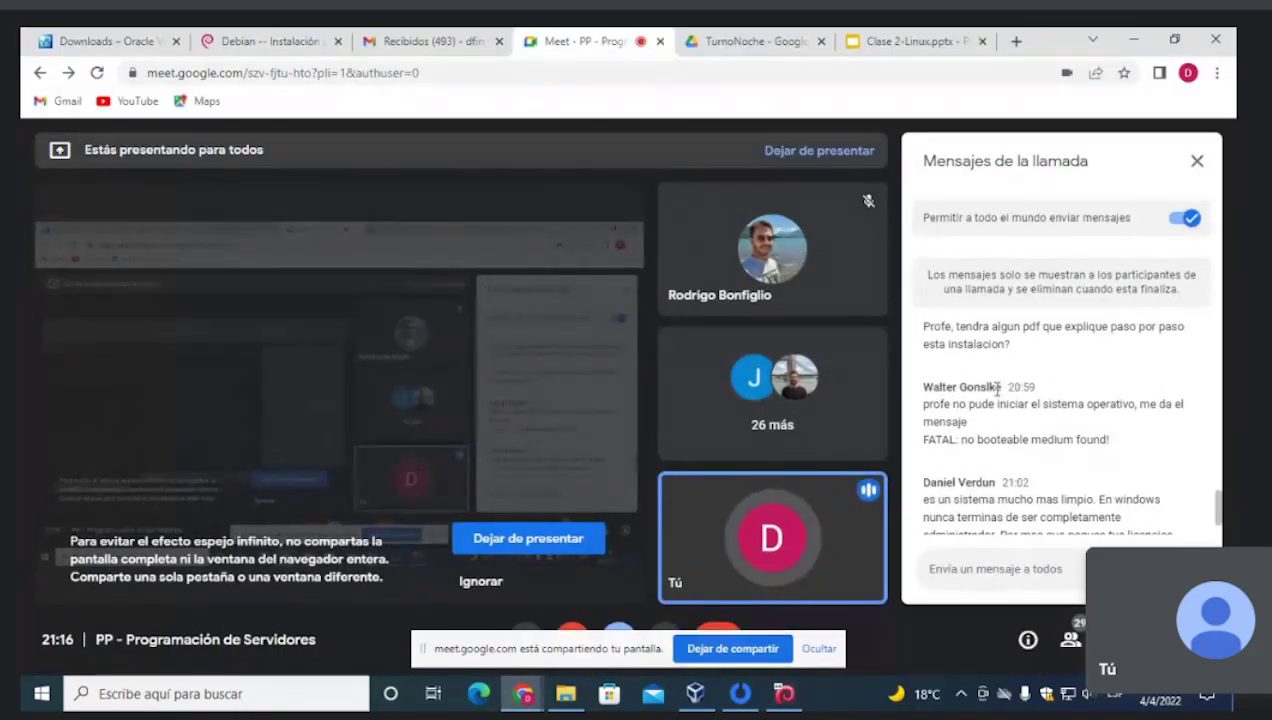
left_click_drag(935, 438, 1110, 440)
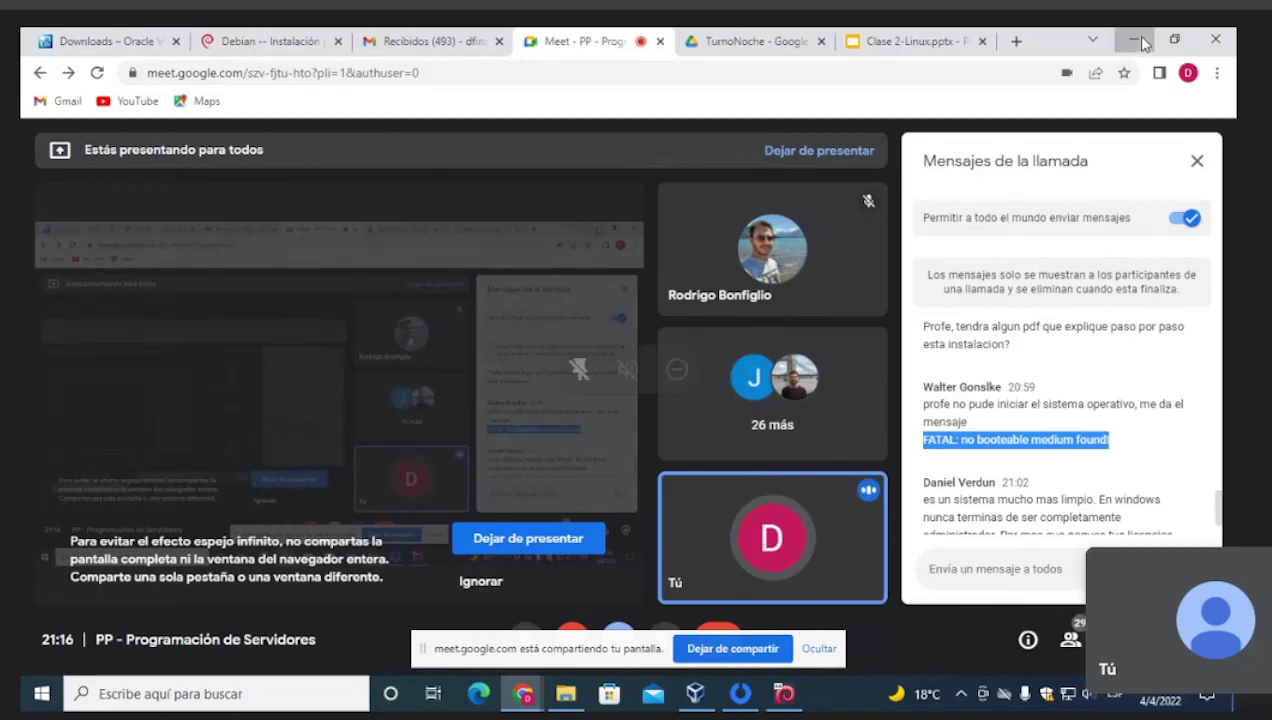
Step: Minimise Meet and the running Debian11 VM window to reveal VirtualBox Manager's details
left_click(1133, 40)
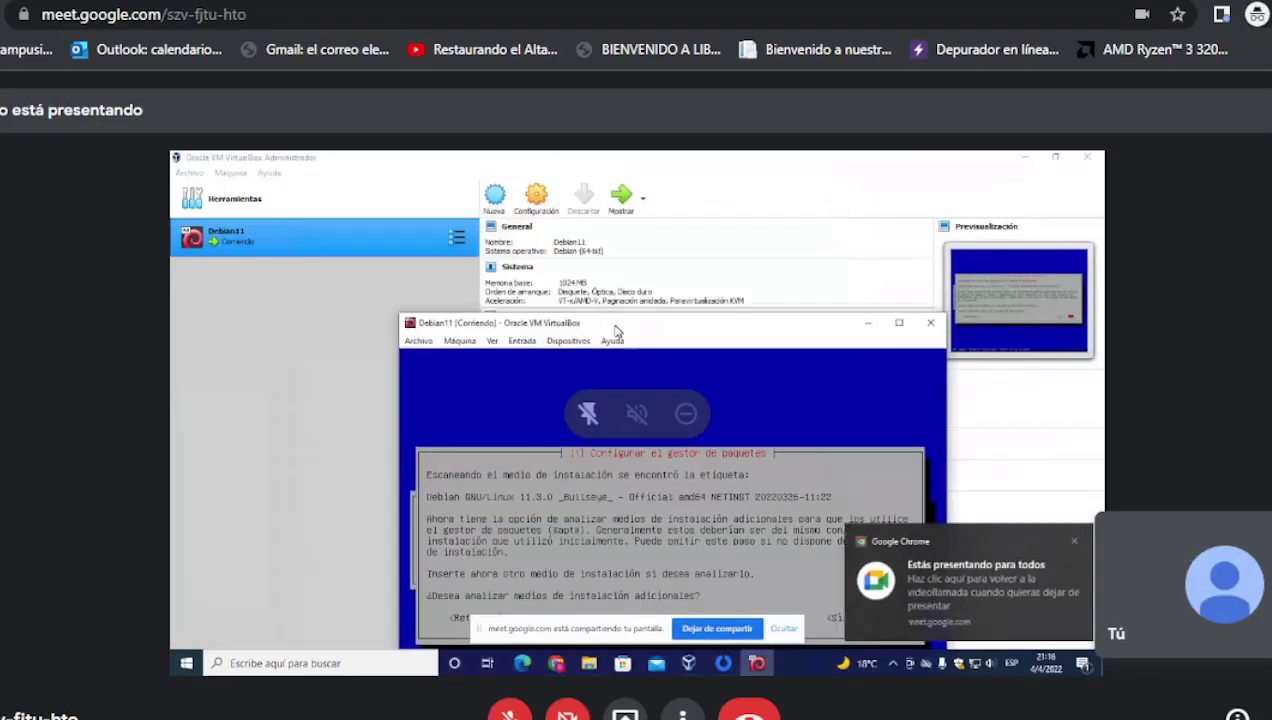
left_click_drag(775, 82, 828, 352)
left_click(838, 343)
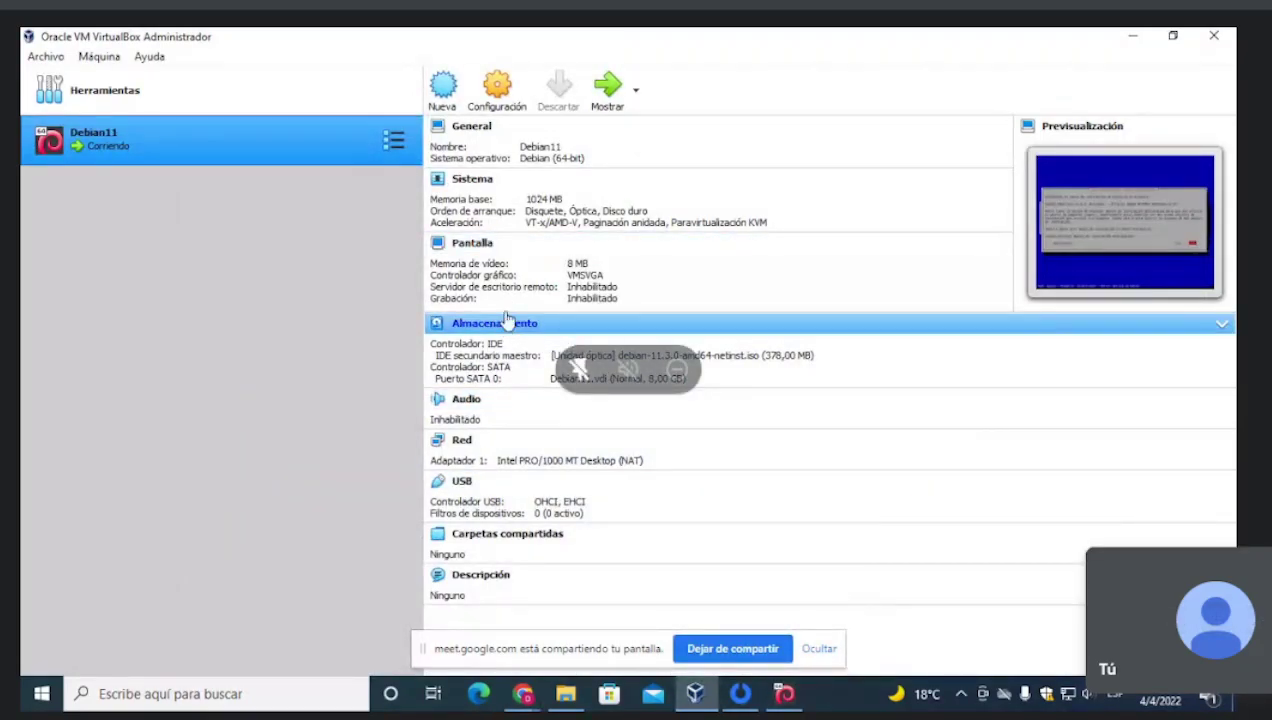
left_click(507, 325)
left_click(548, 236)
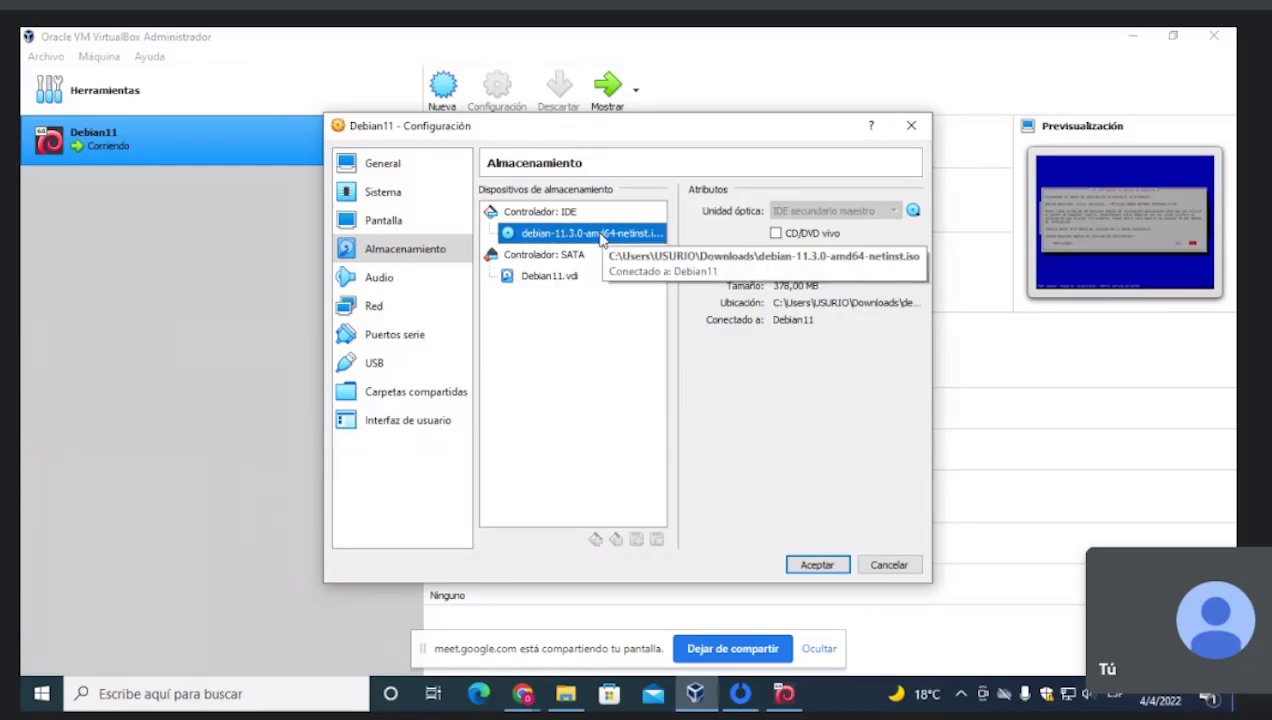
left_click(914, 211)
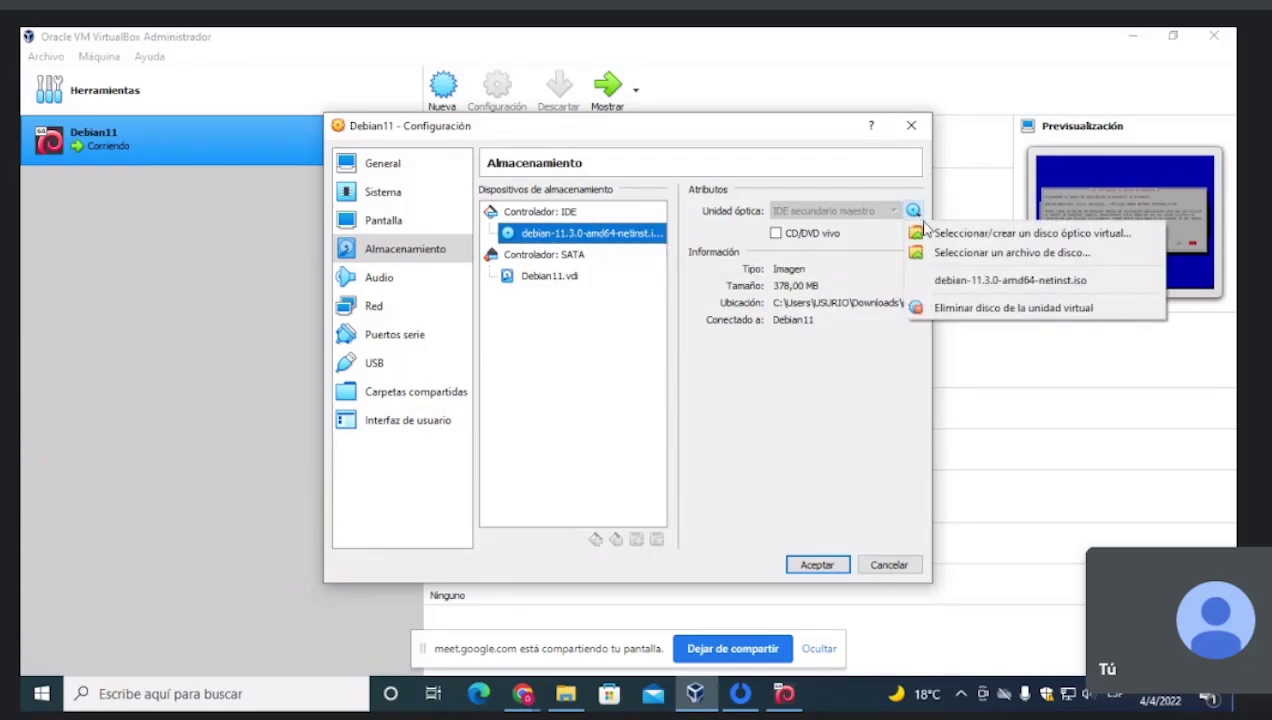
left_click(986, 258)
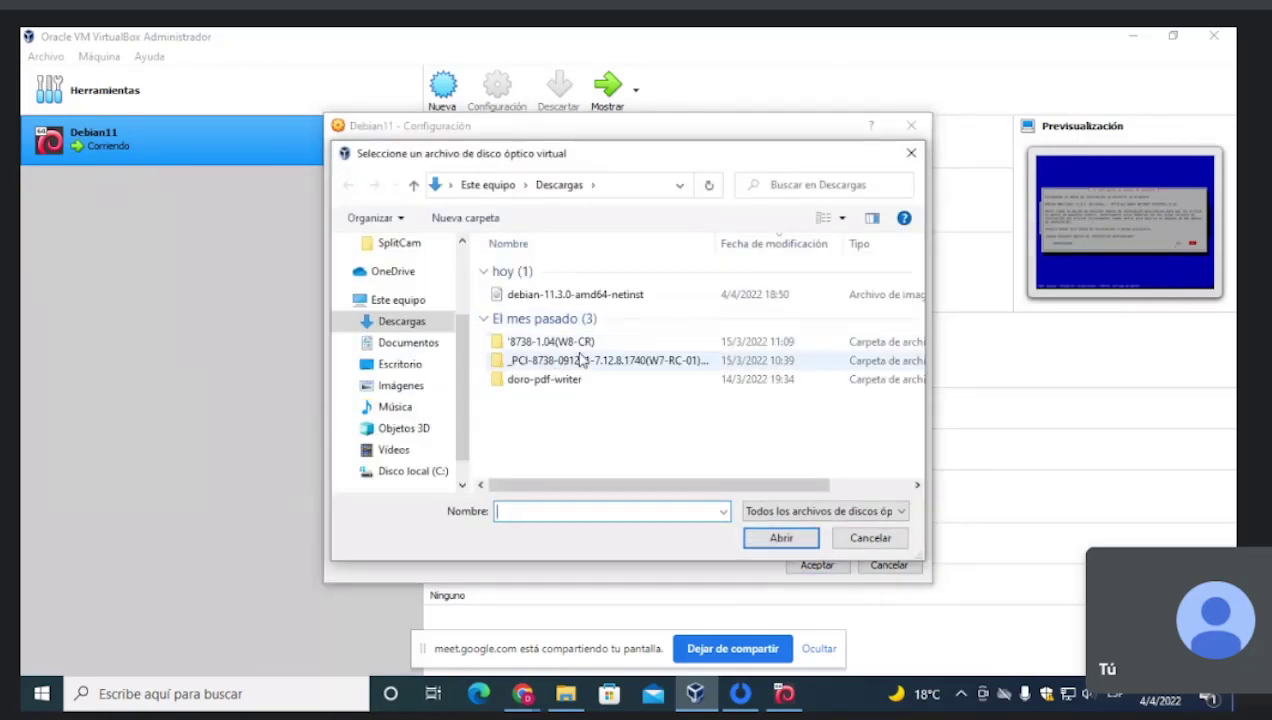
left_click(590, 296)
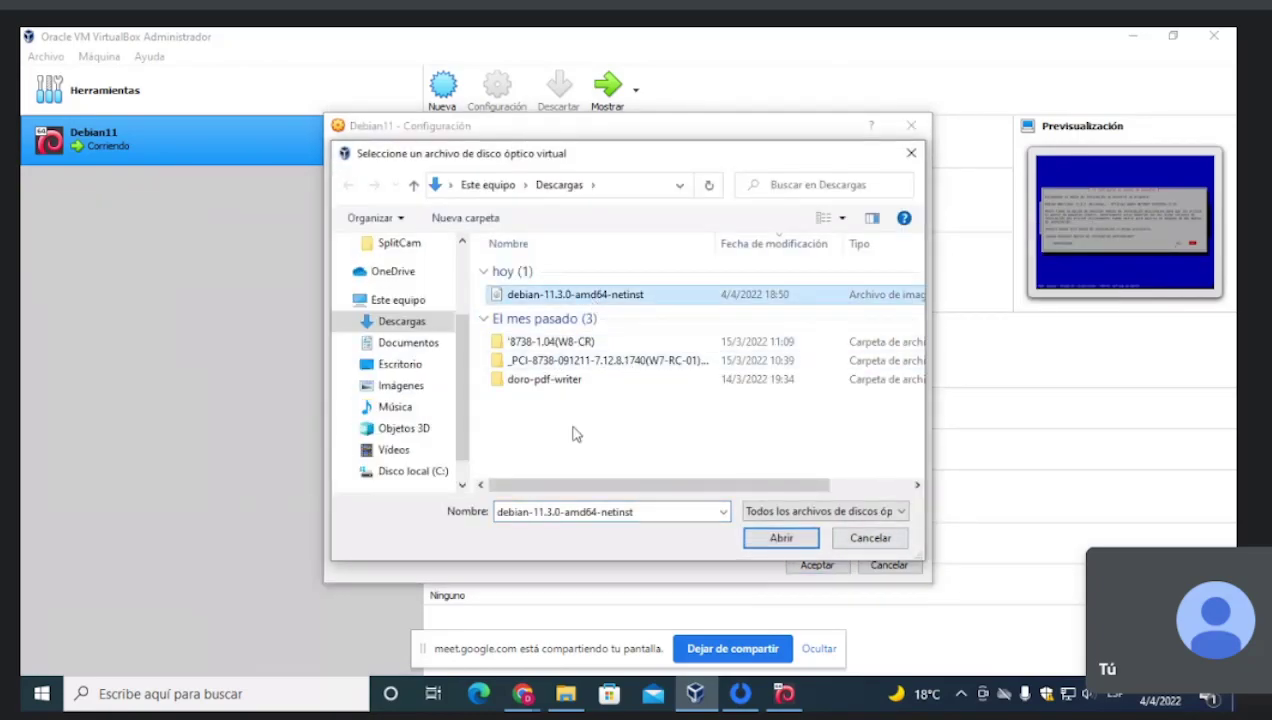
left_click_drag(534, 165, 600, 222)
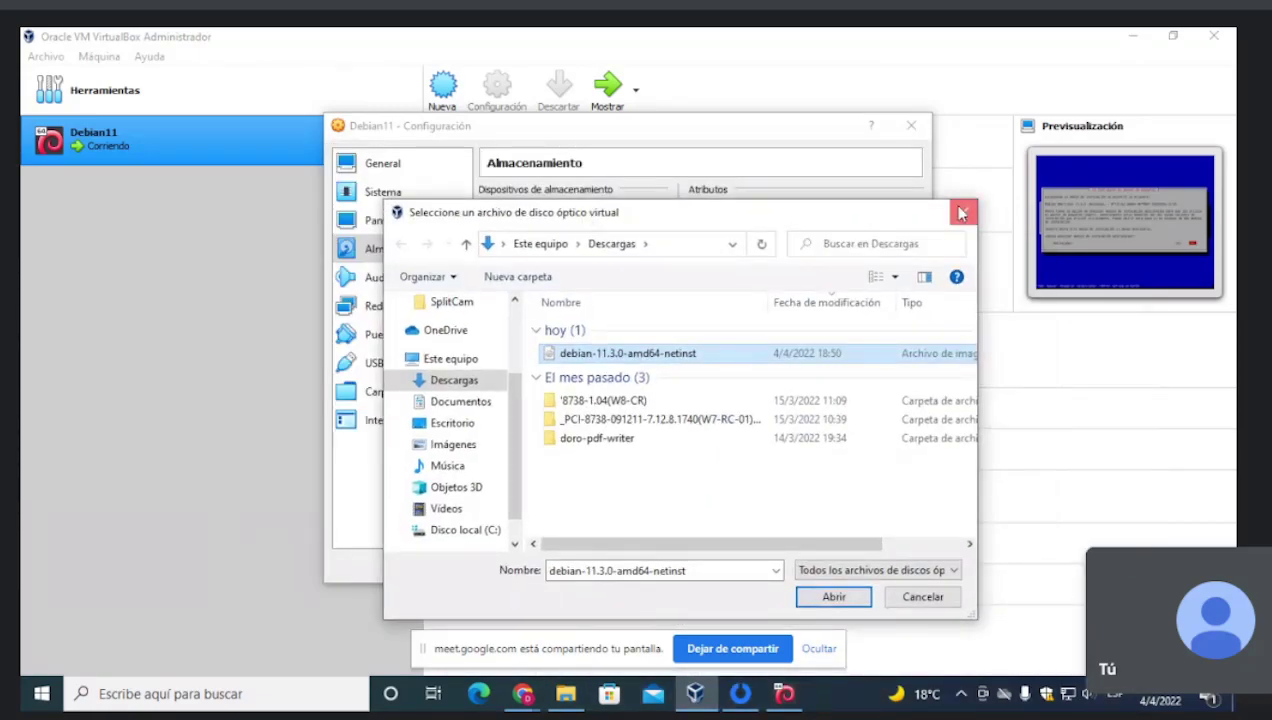
left_click(963, 210)
left_click(633, 235)
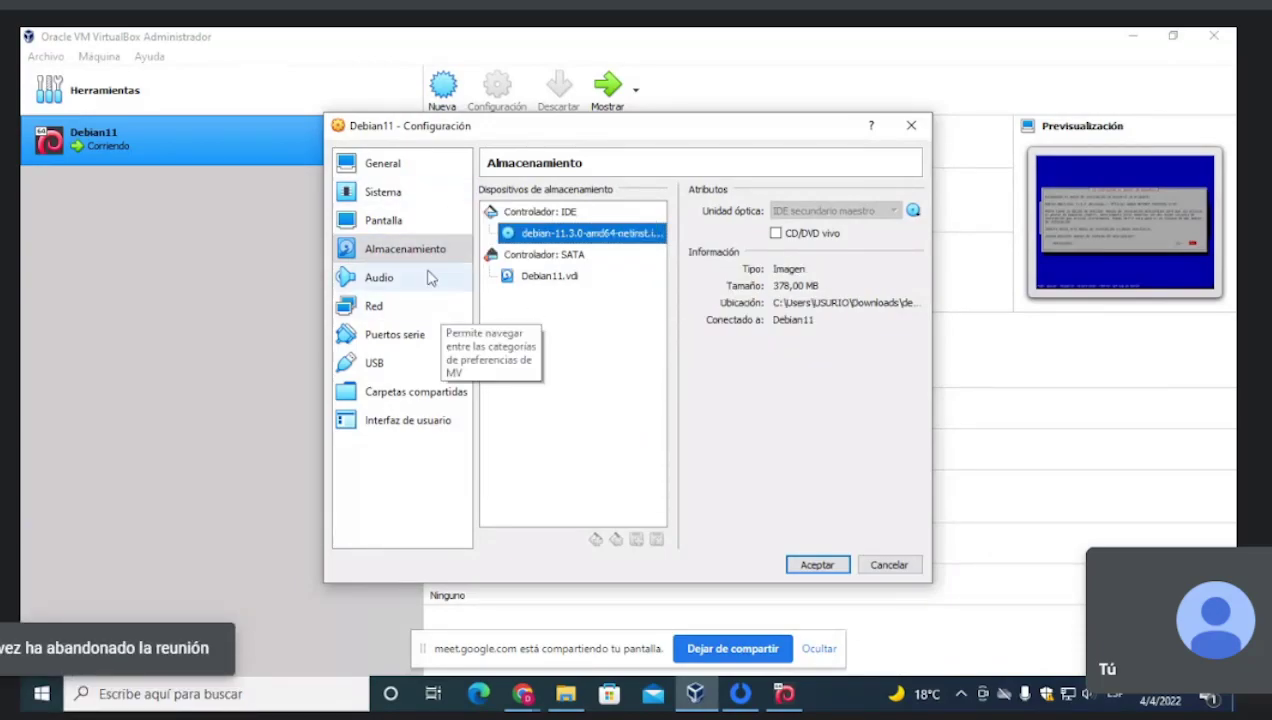
left_click(384, 193)
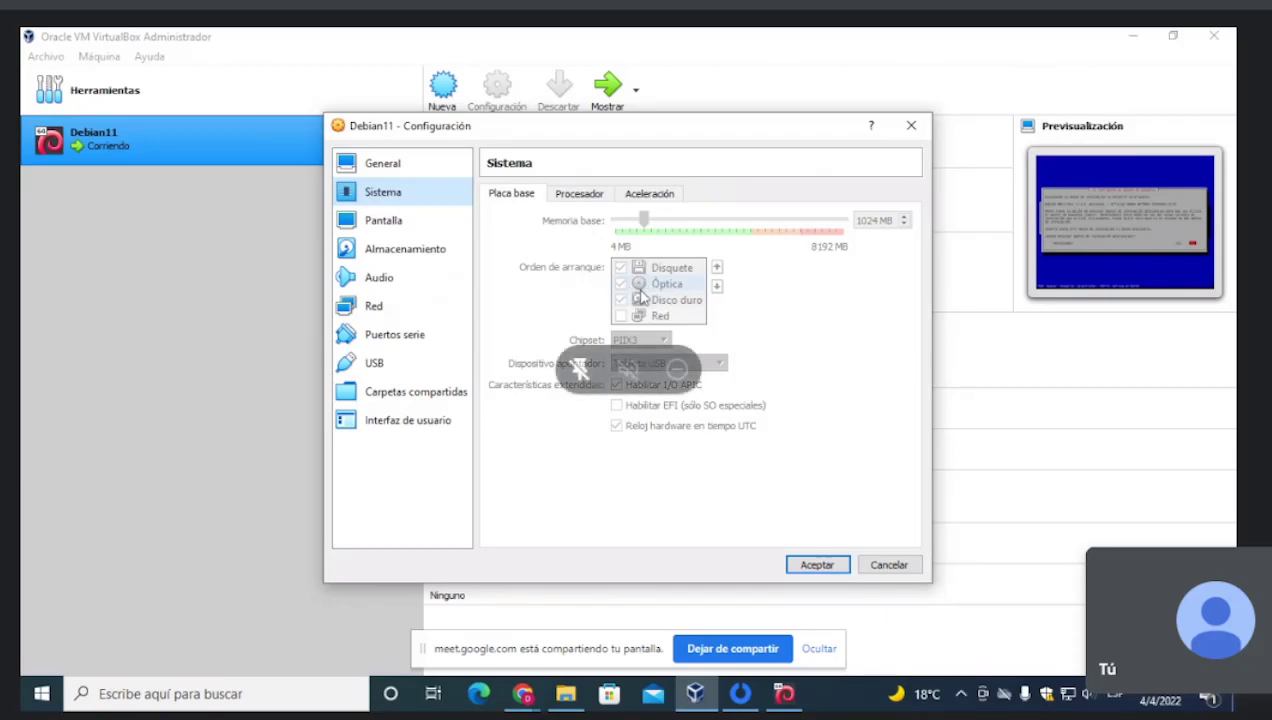
left_click(806, 565)
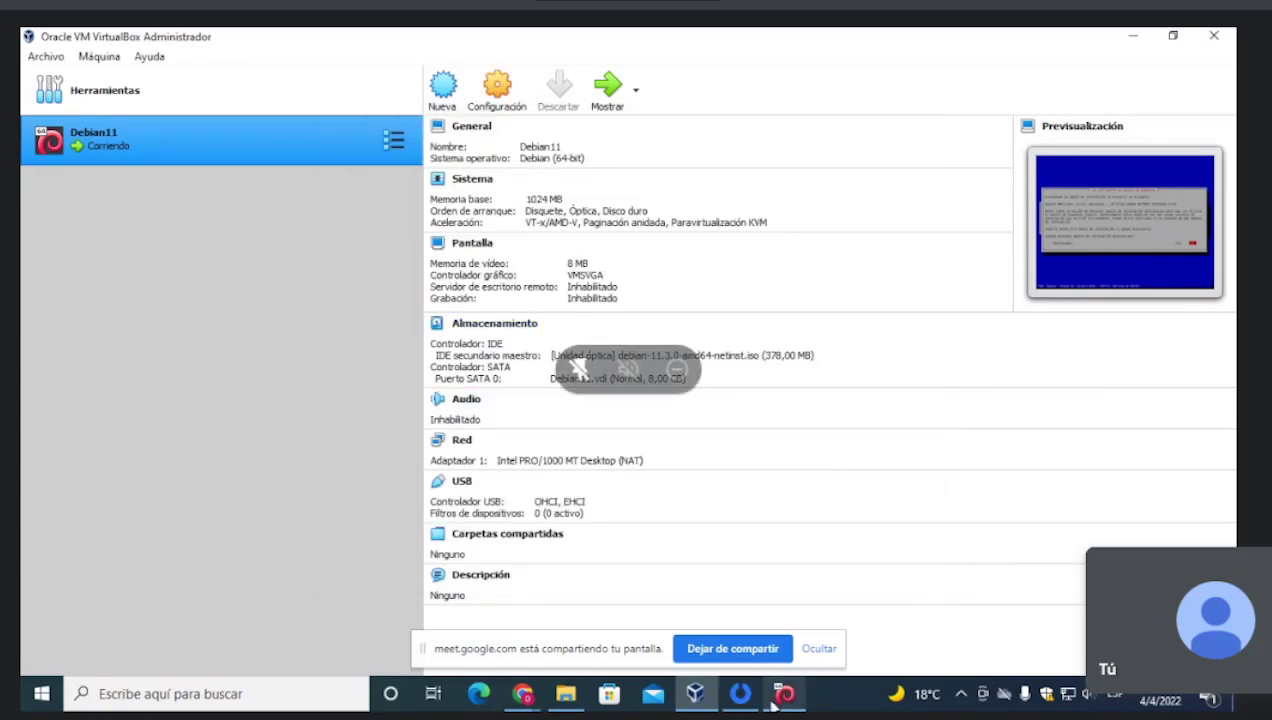
Step: Bring the Debian11 VM window forward, reposition it, and decline scanning additional installation media
left_click(784, 697)
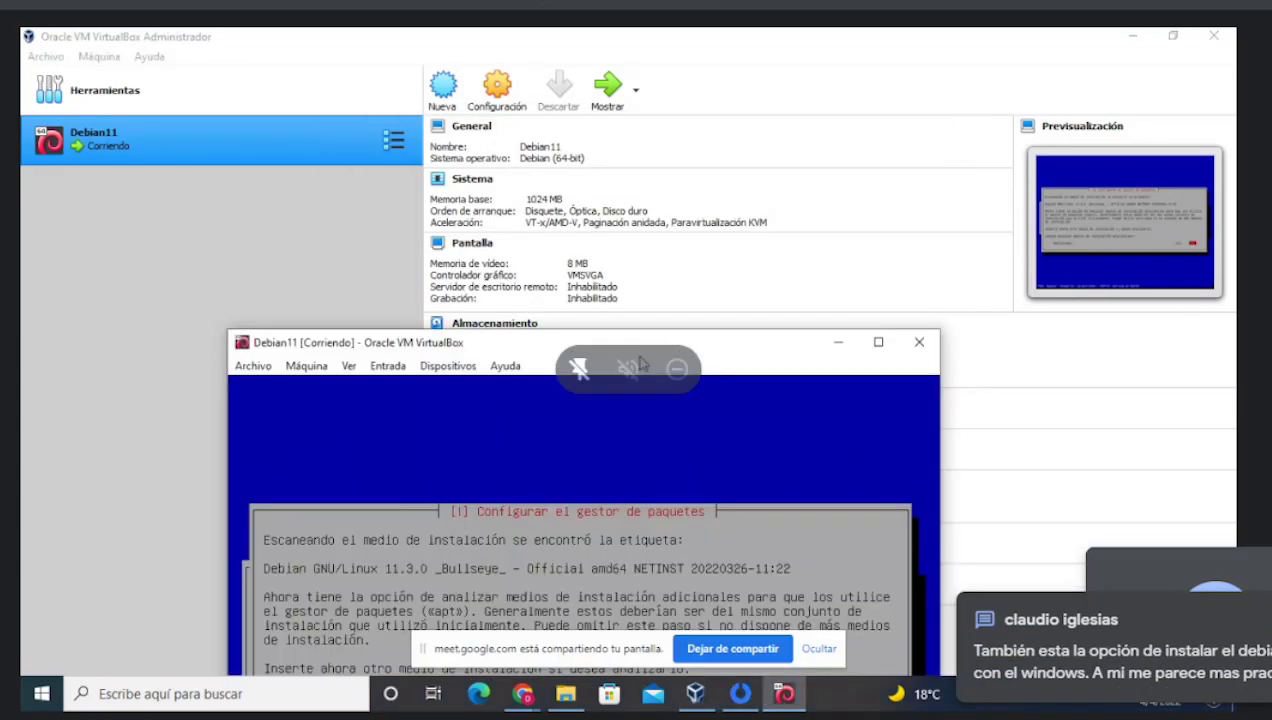
left_click_drag(639, 357, 569, 114)
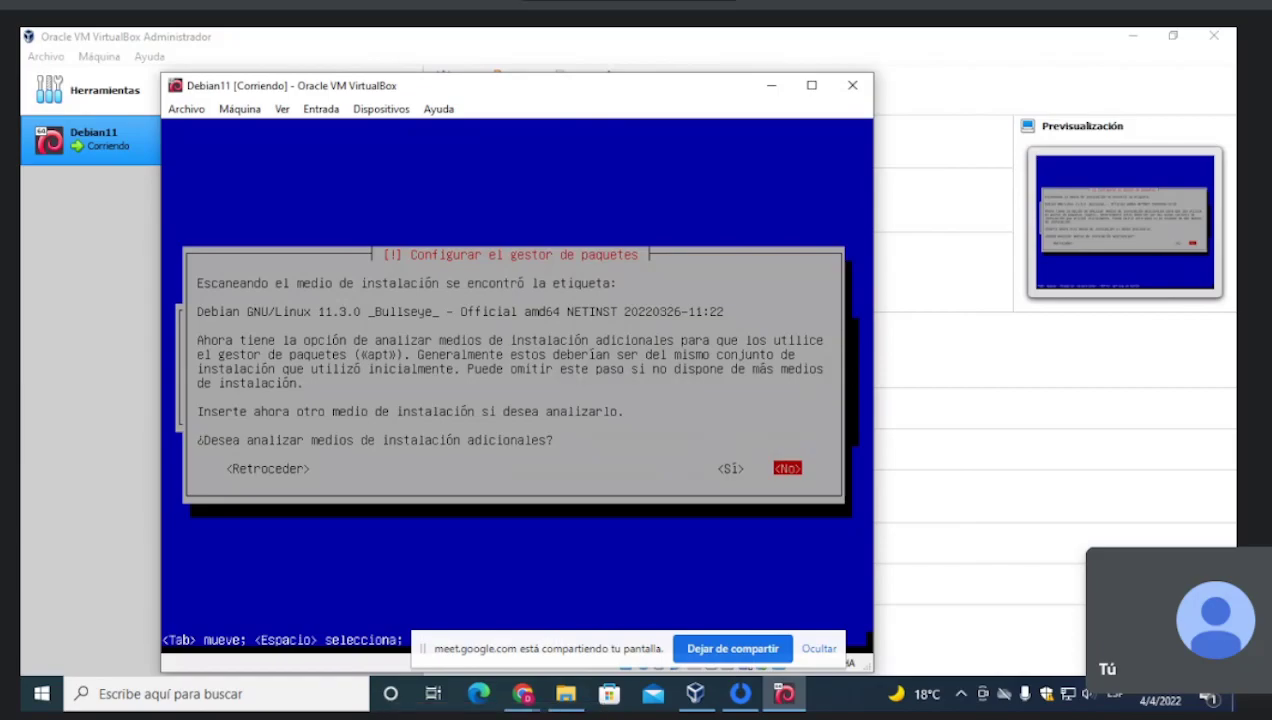
key("Left")
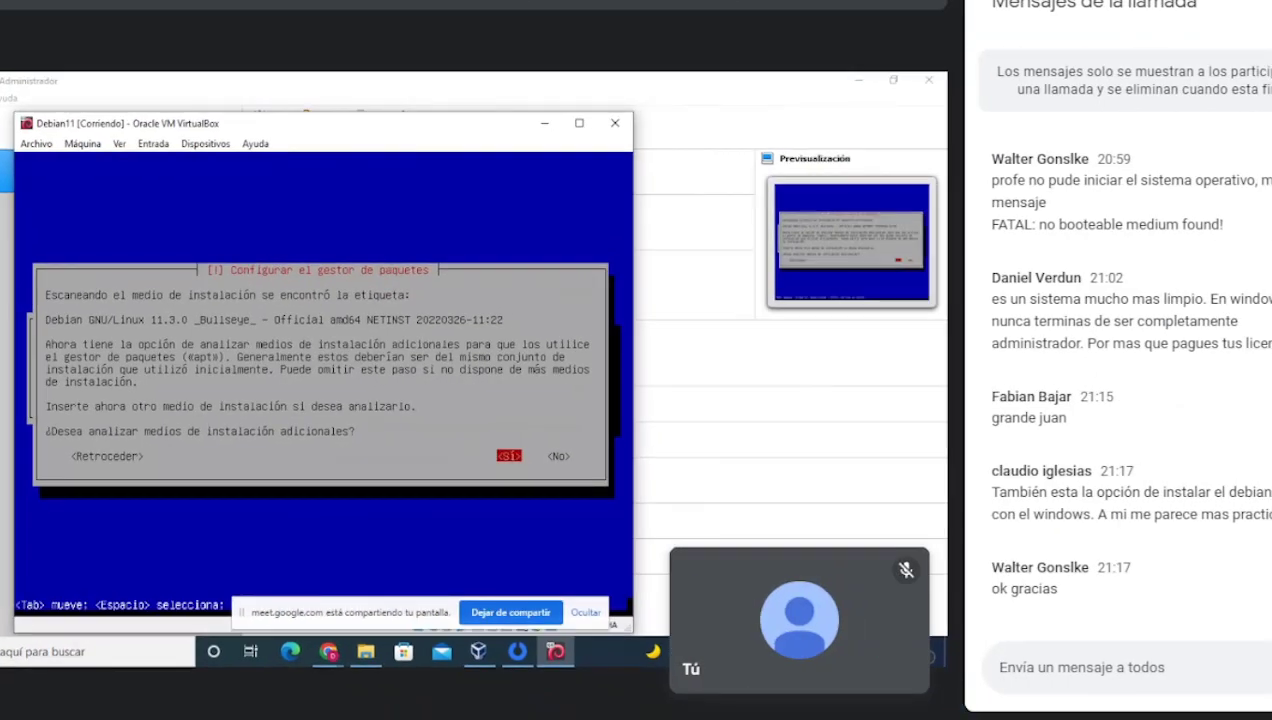
key("Right")
key("Return")
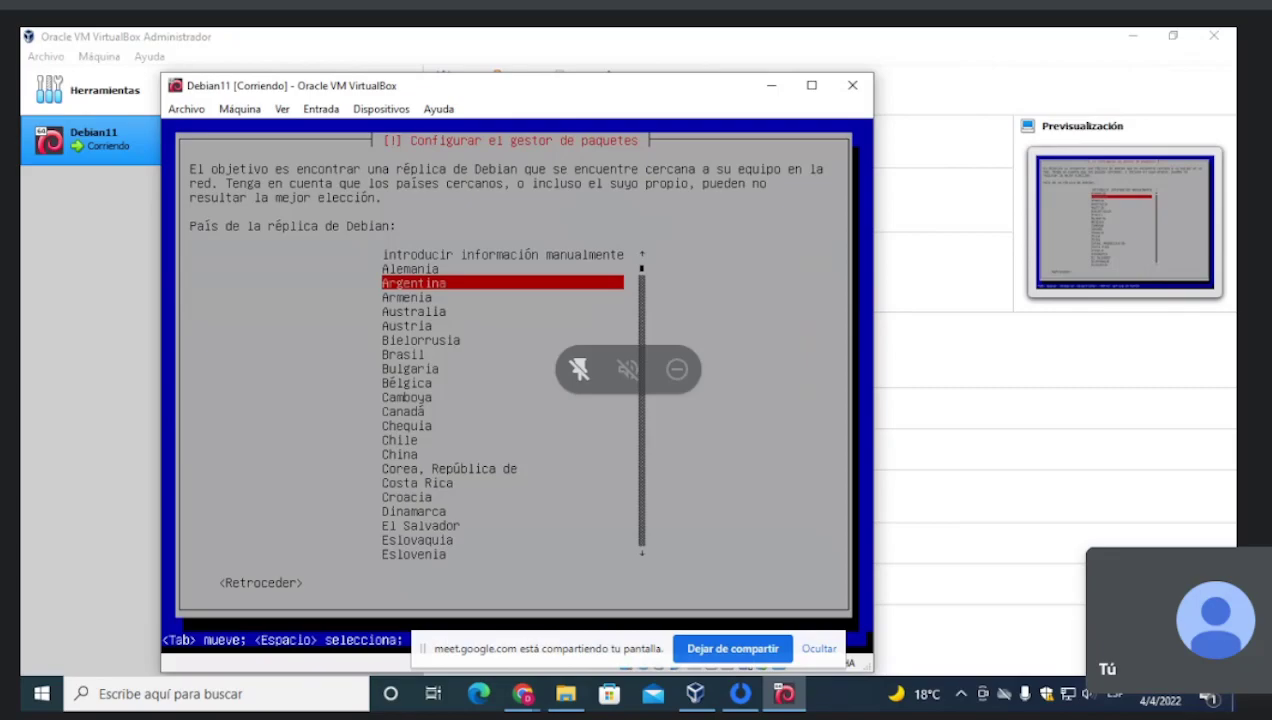
Step: Back out of the mirror country list to the main menu and rerun Configurar el gestor de paquetes
key("Tab")
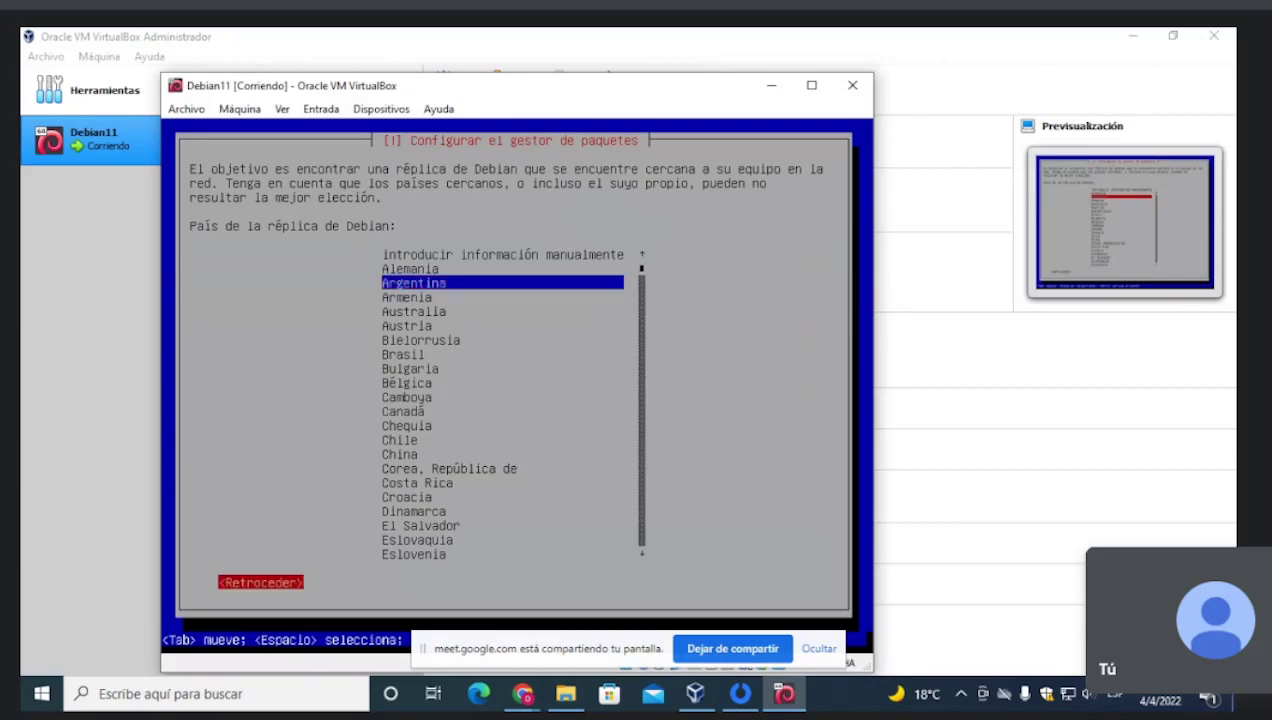
key("Return")
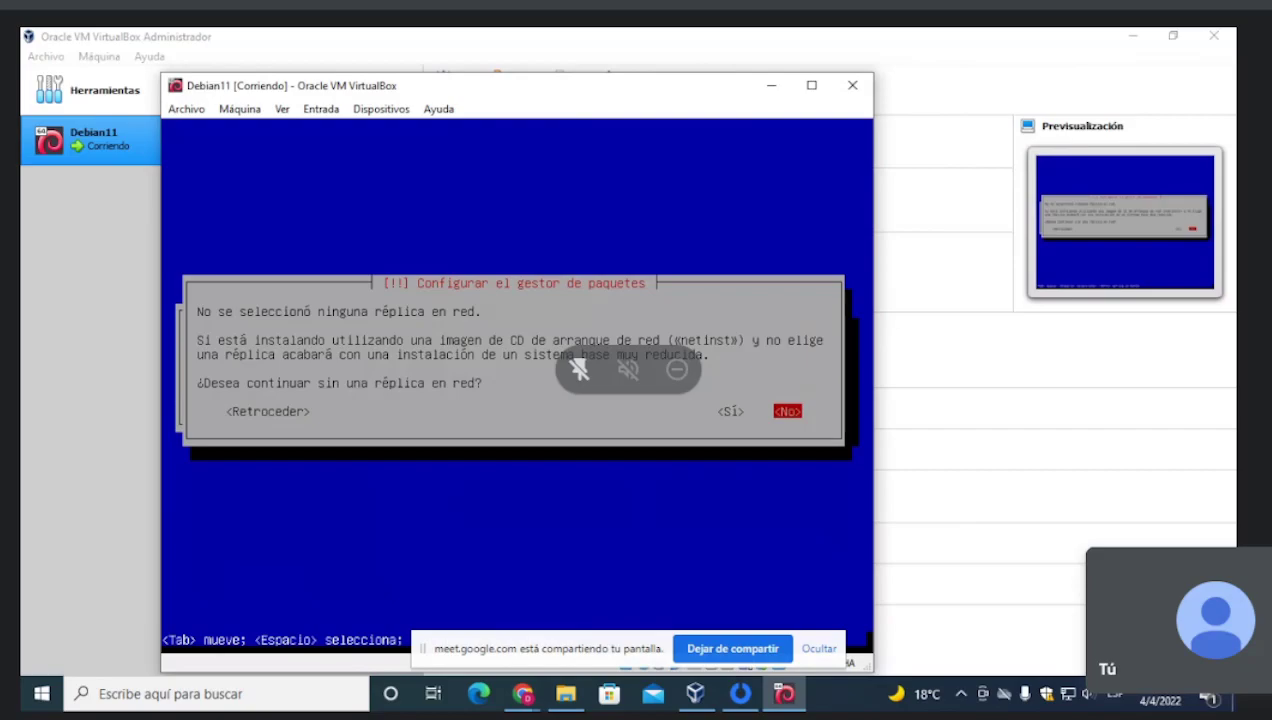
key("Left")
key("Left")
key("Return")
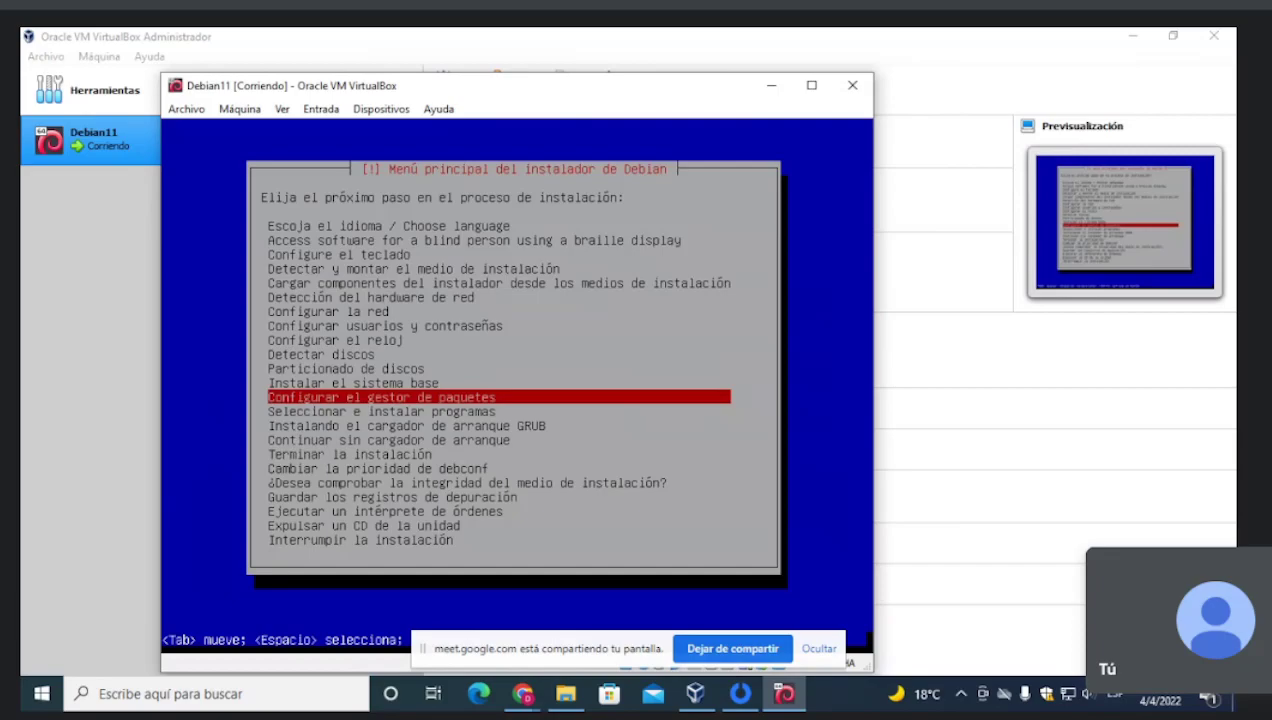
key("Return")
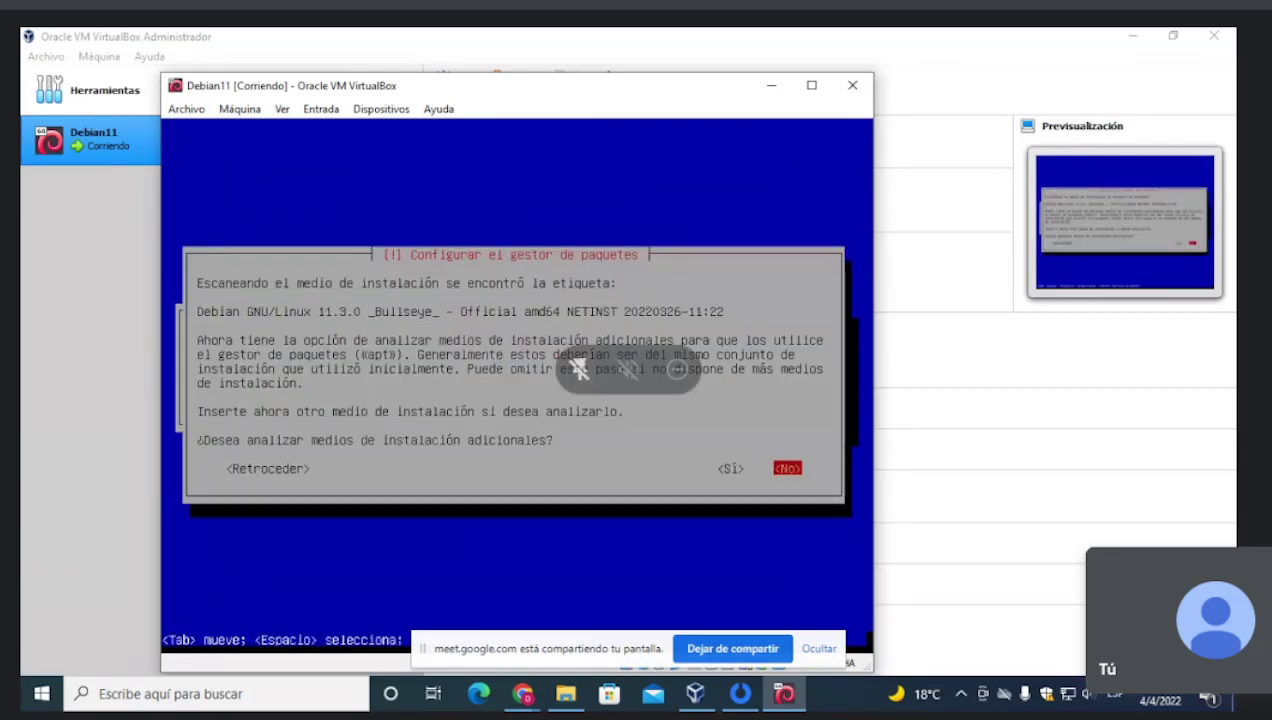
Step: Decline extra media again, then choose Argentina and the deb.debian.org mirror
key("Return")
key("Return")
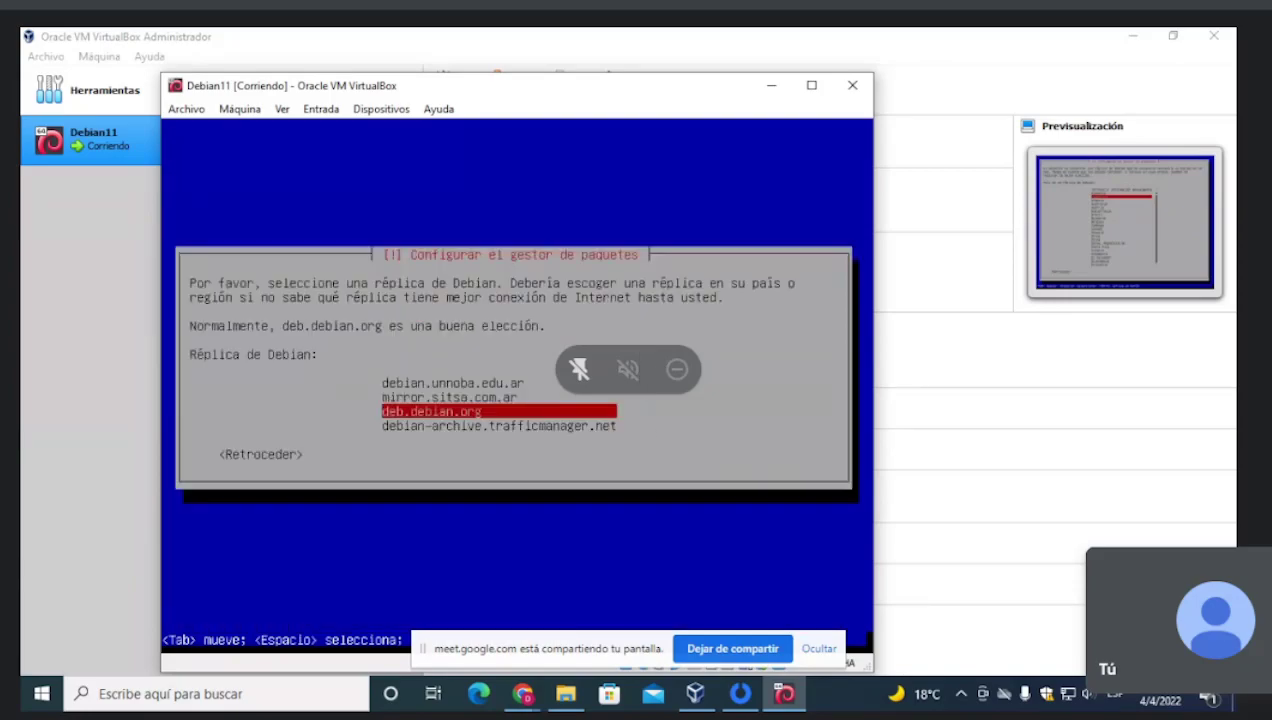
key("Up")
key("Up")
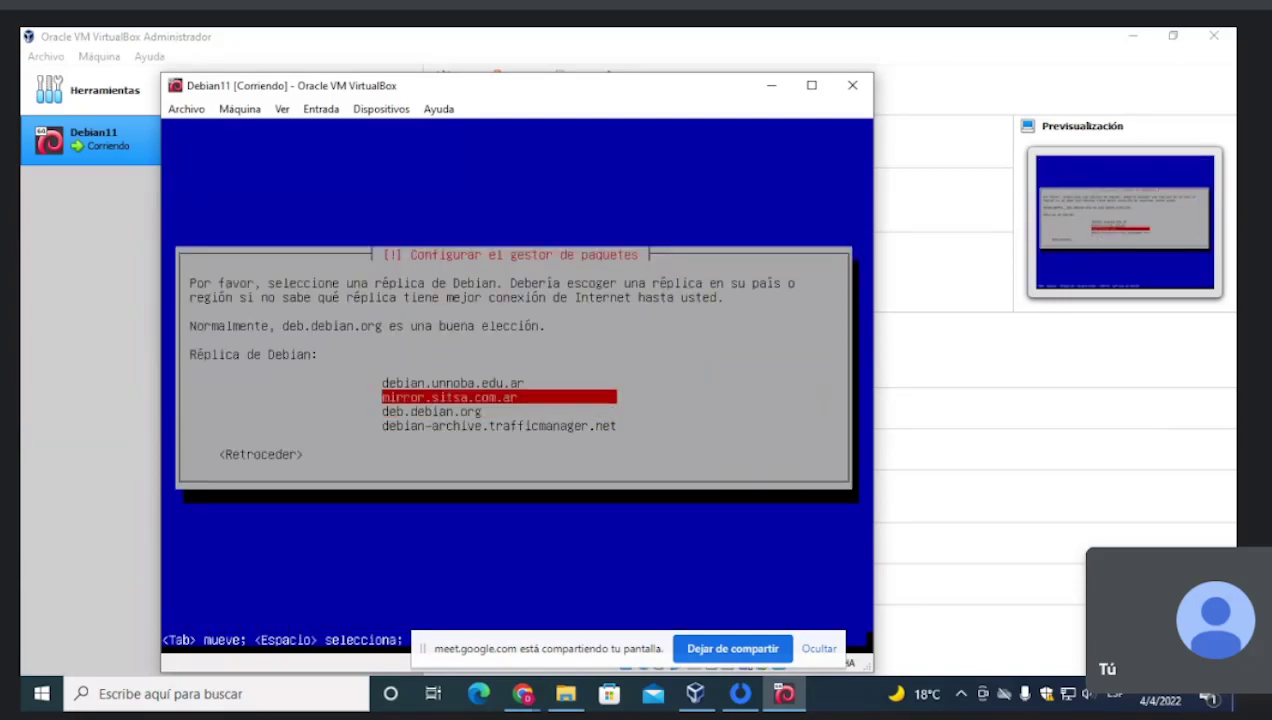
key("Down")
key("Down")
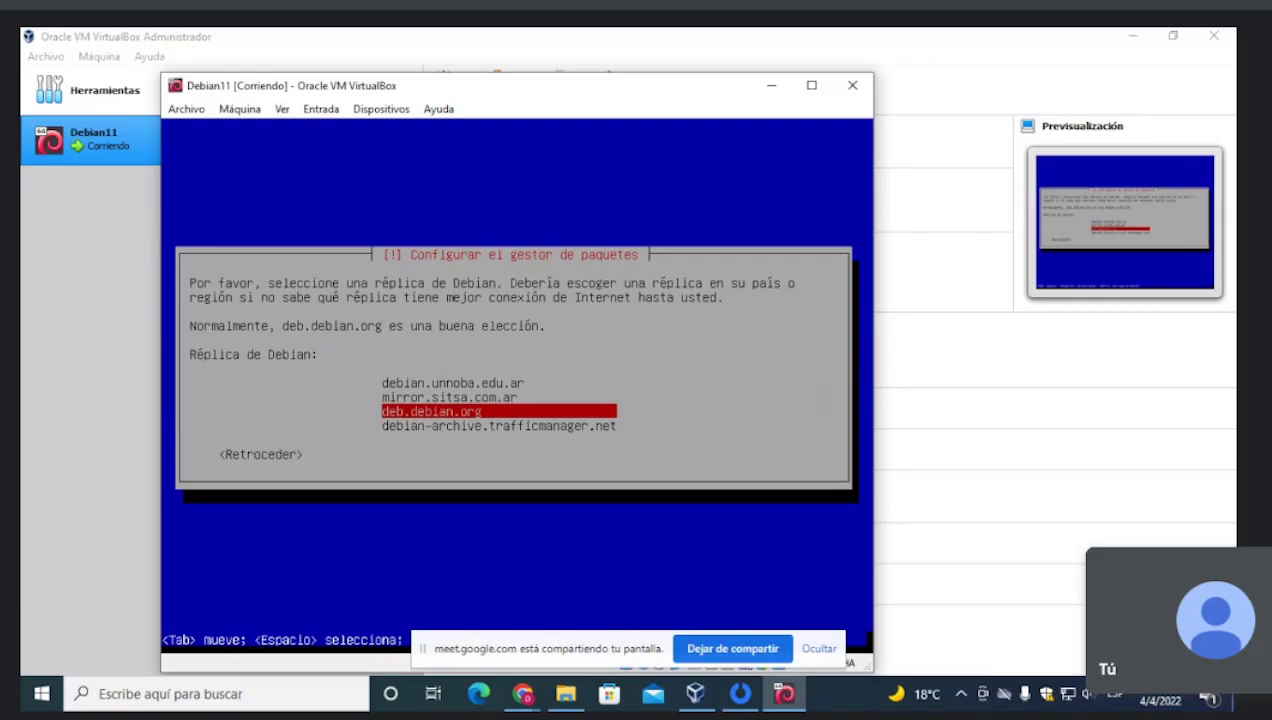
key("Tab")
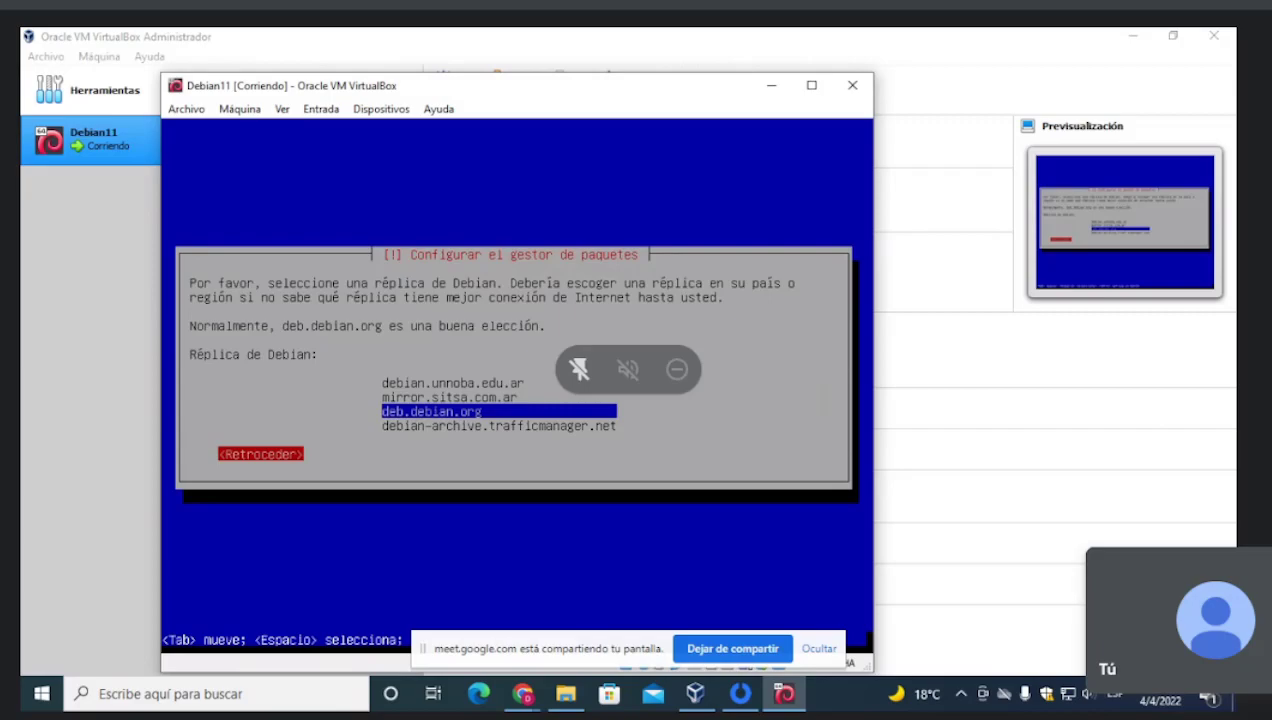
key("Return")
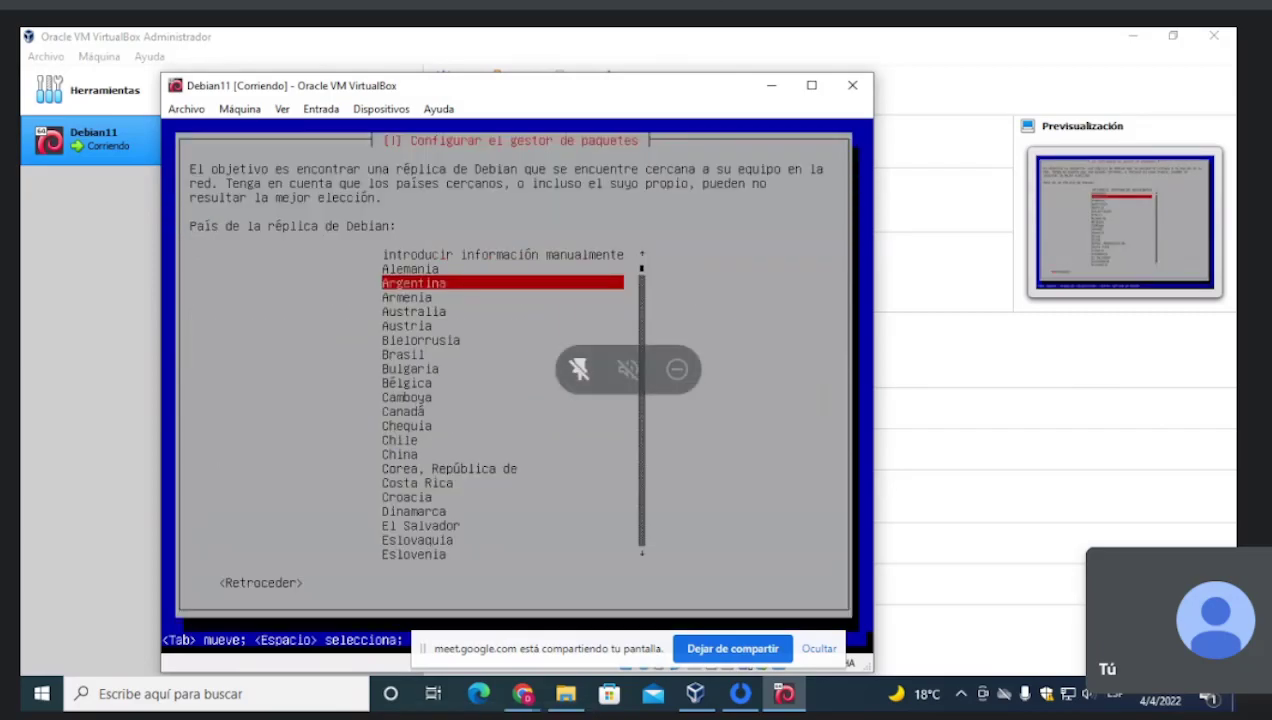
key("Return")
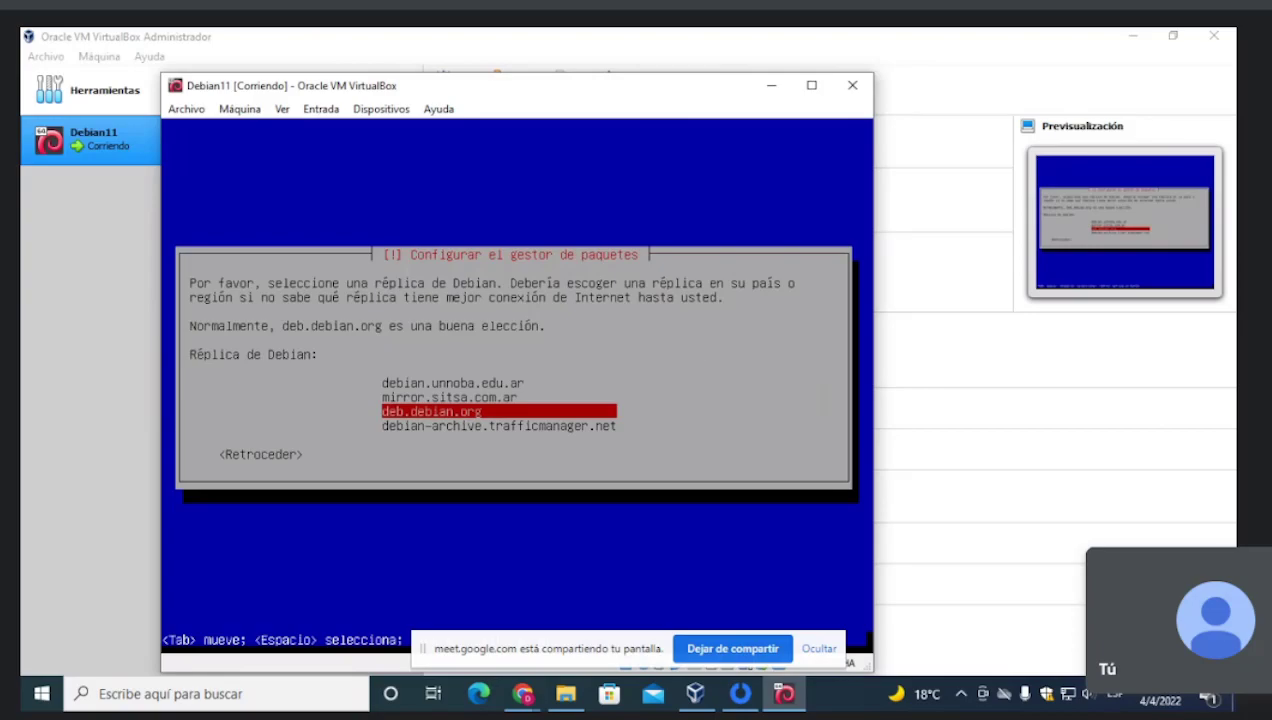
key("Return")
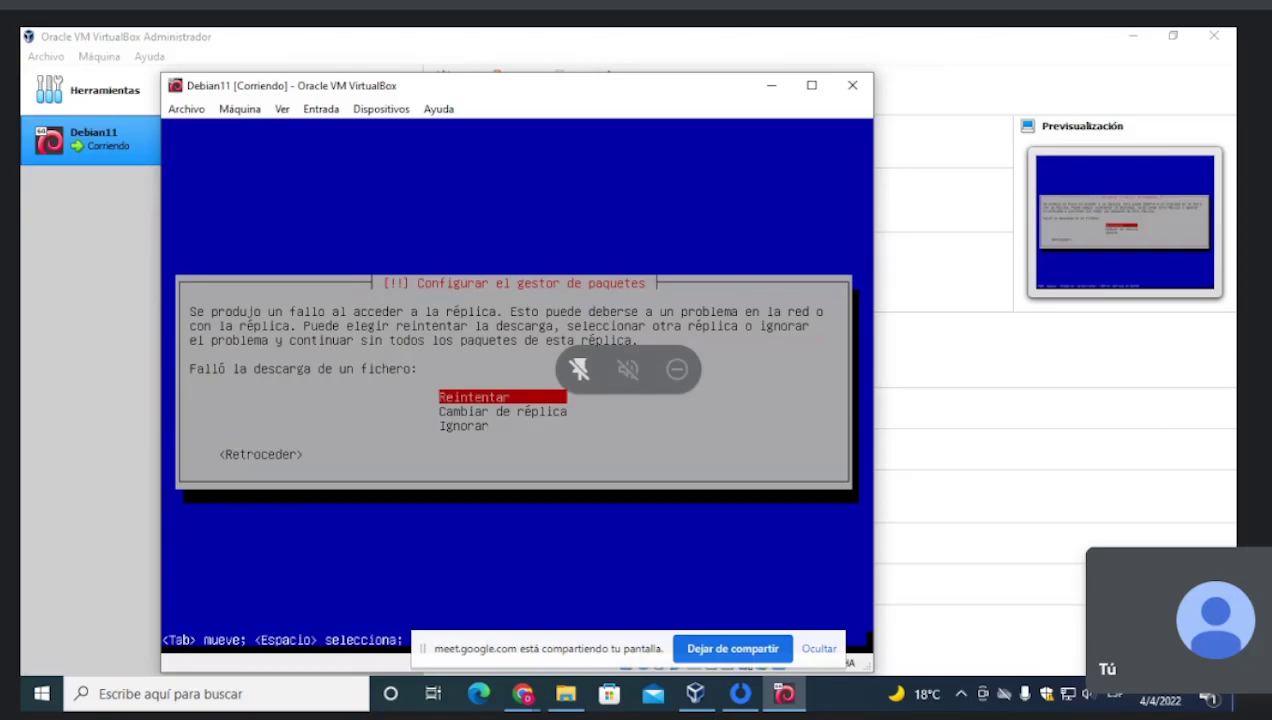
Step: Abandon the failed mirror, rerun the package manager configuration, and decline additional media
key("Tab")
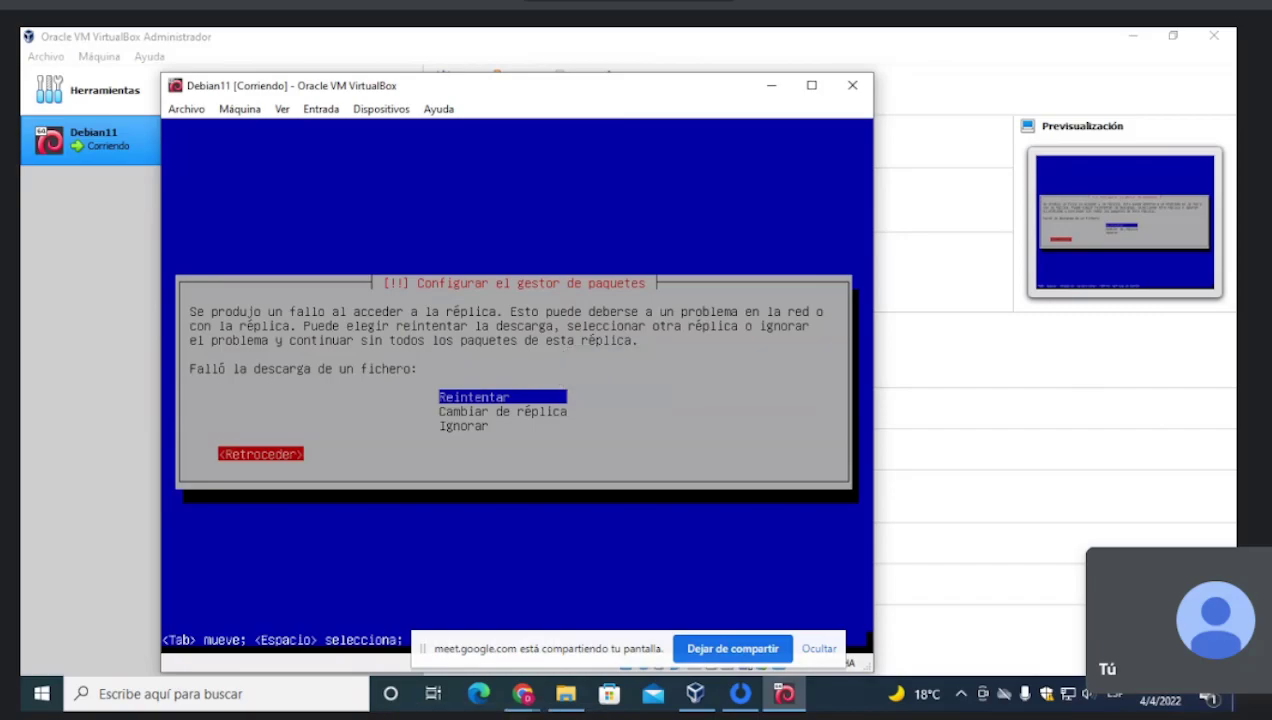
key("Return")
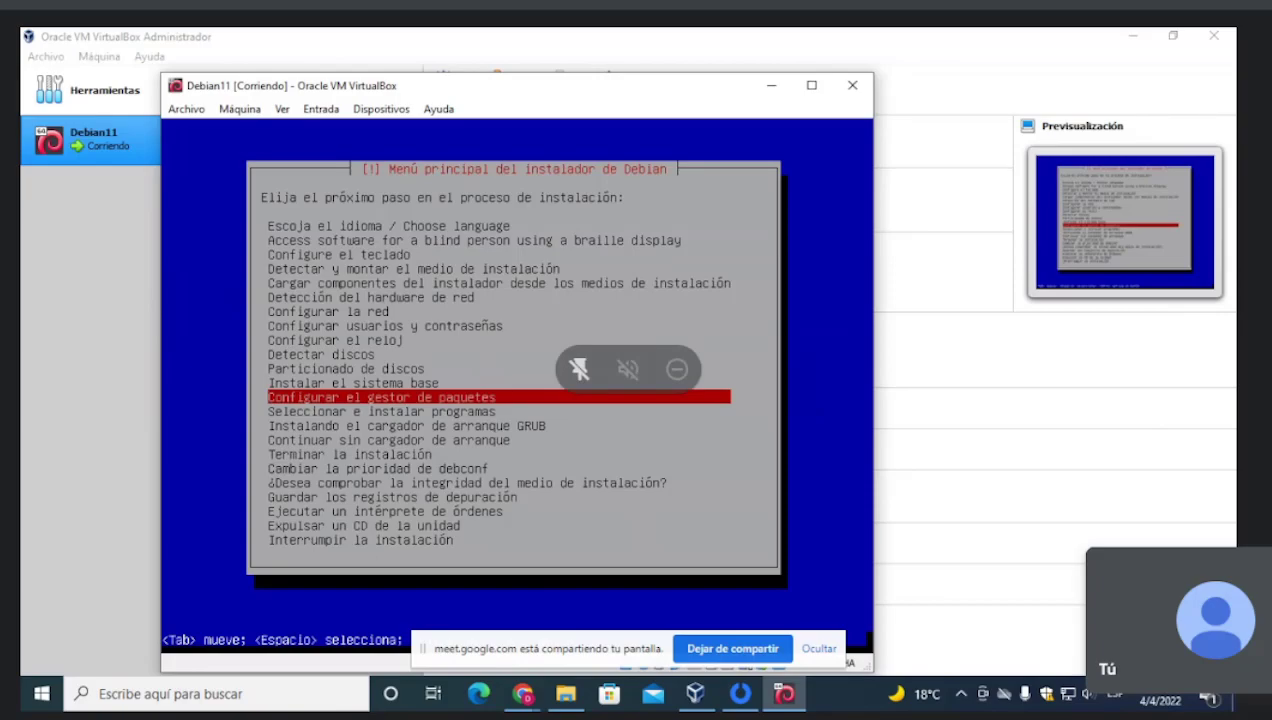
key("Return")
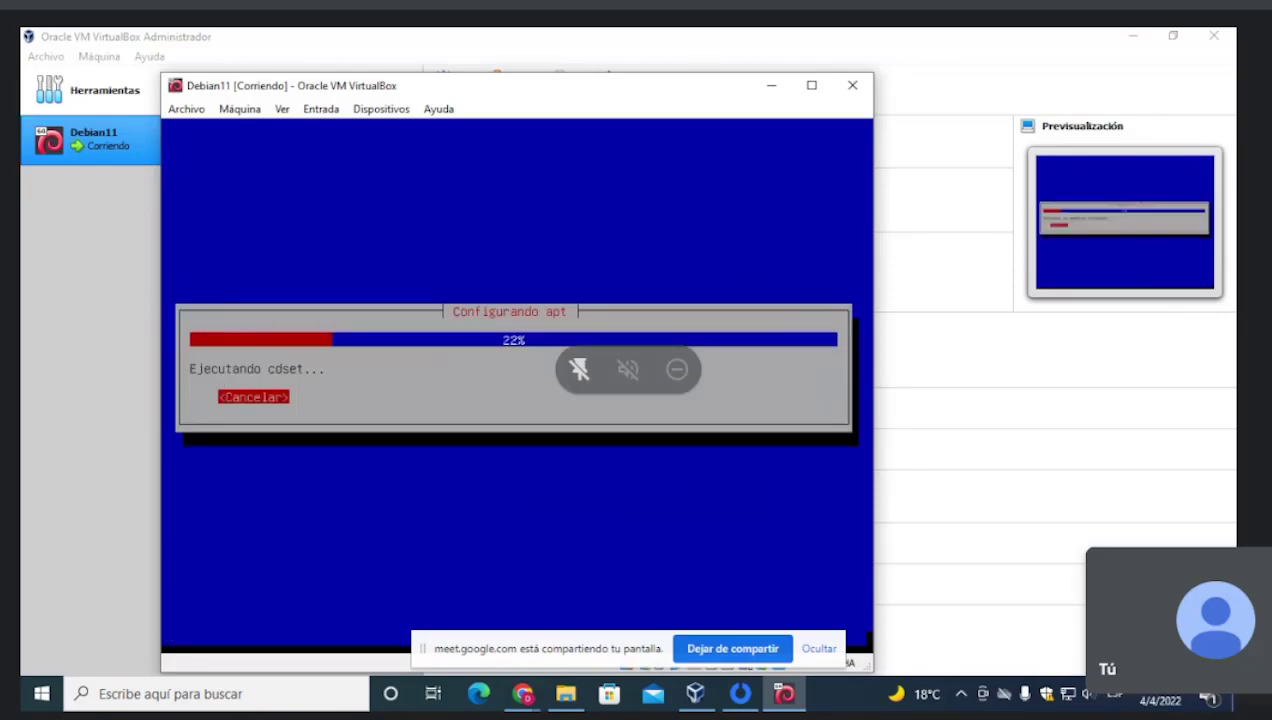
key("Return")
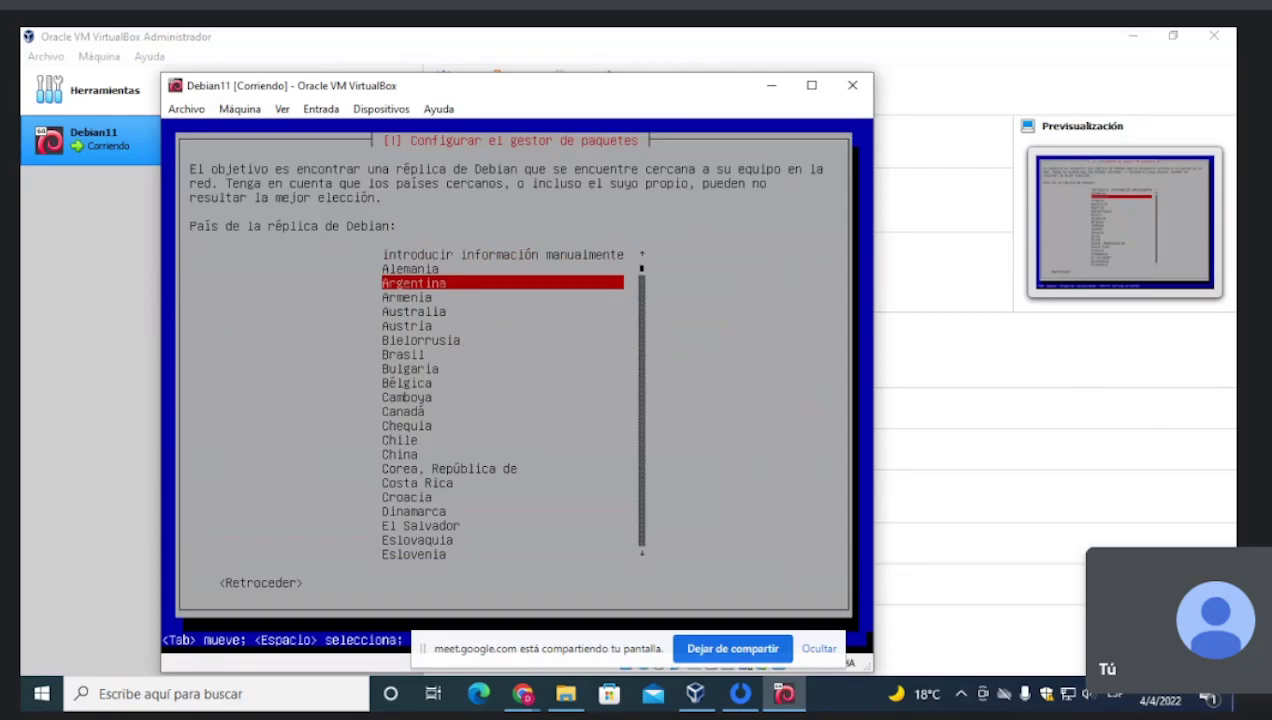
Step: Pick Argentina as the mirror country and mirror.sitsa.com.ar as the package mirror
key("Down")
key("Up")
key("Return")
key("Up")
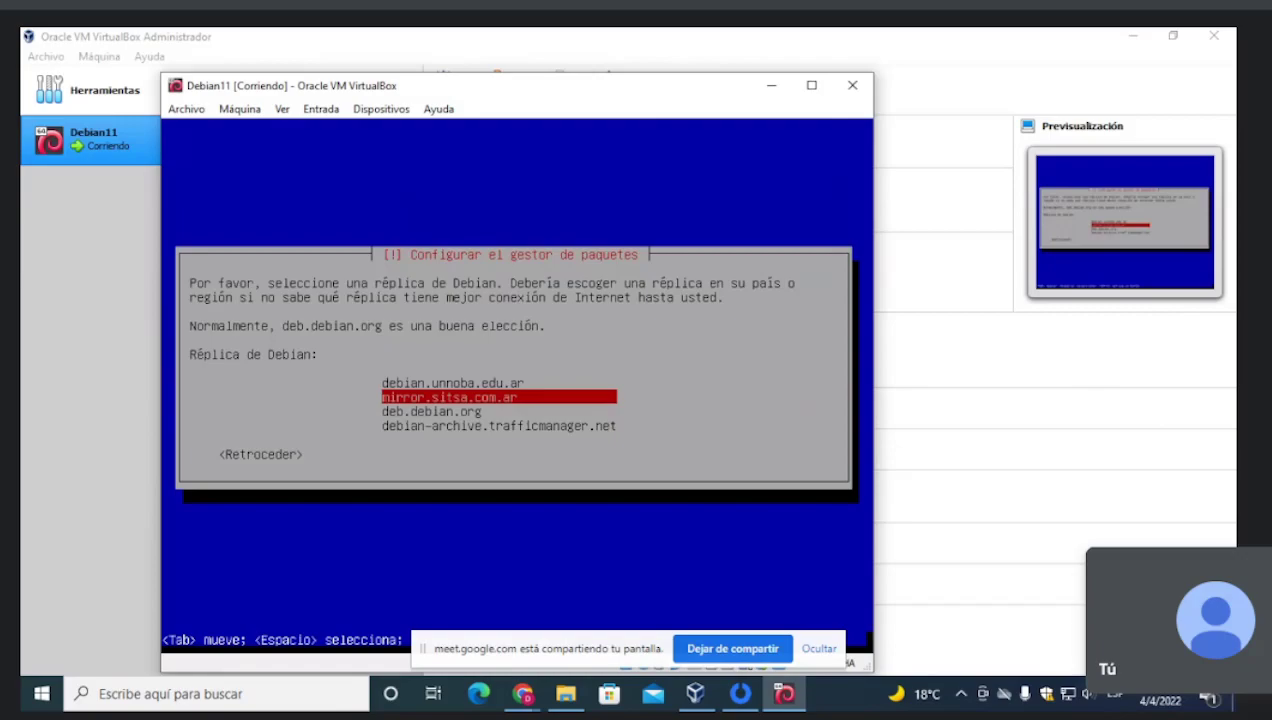
key("Return")
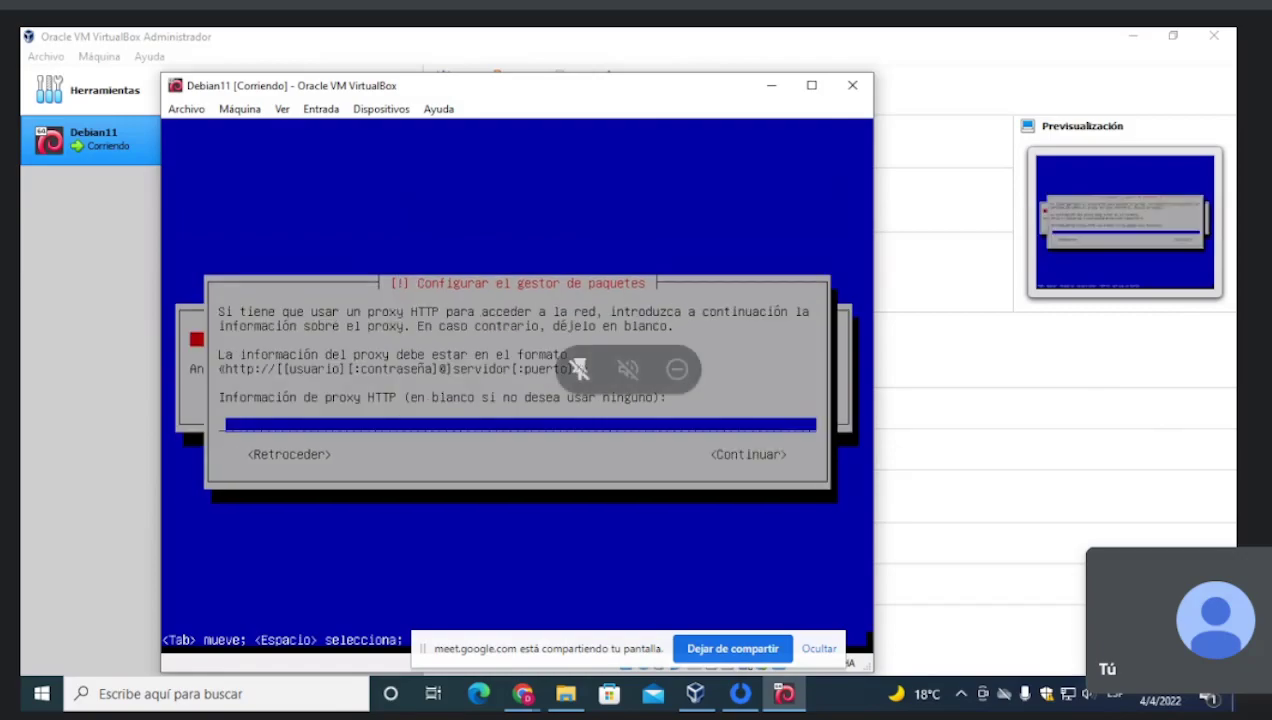
Step: Continue with an empty HTTP proxy field, nudging the VM window higher while apt downloads
key("Tab")
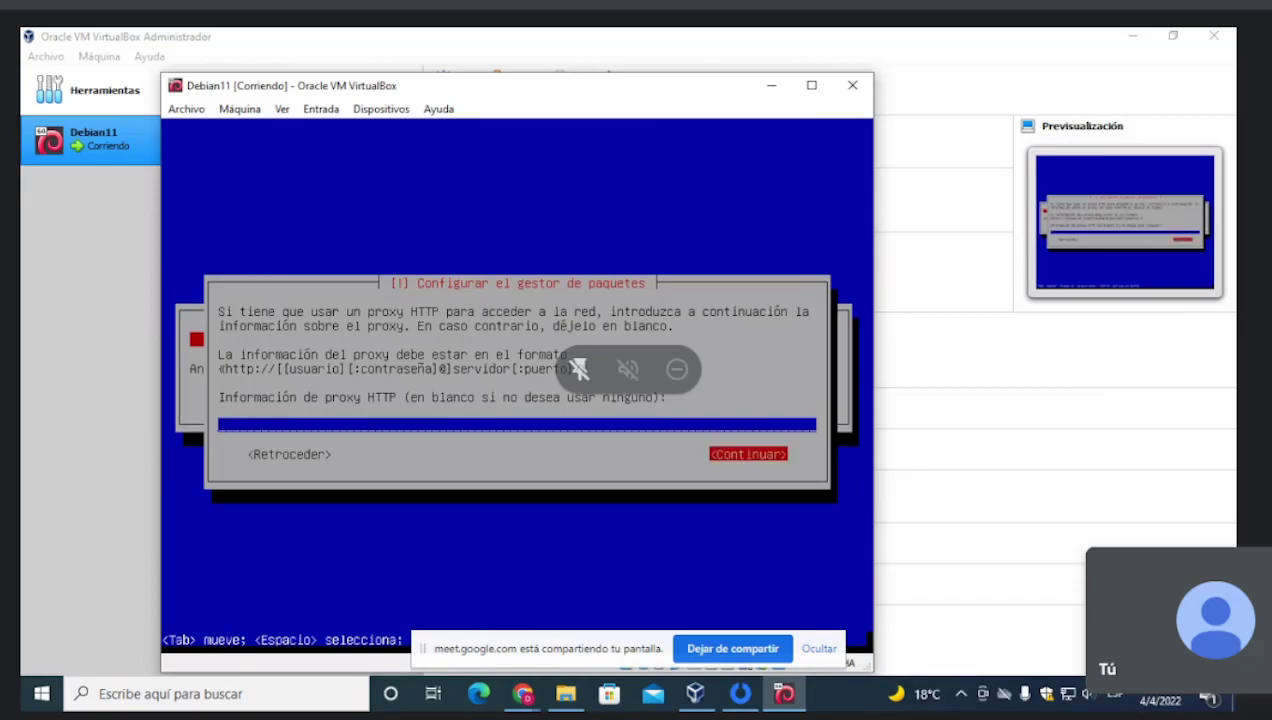
key("Return")
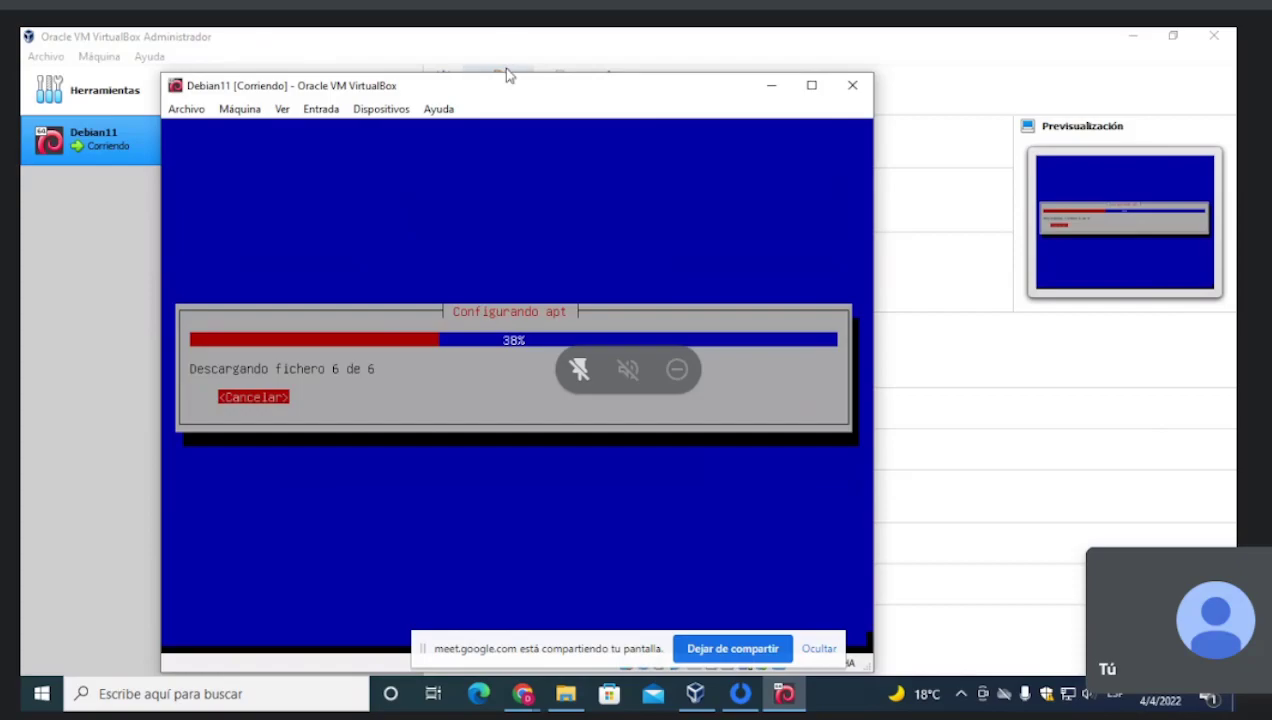
left_click_drag(500, 92, 505, 69)
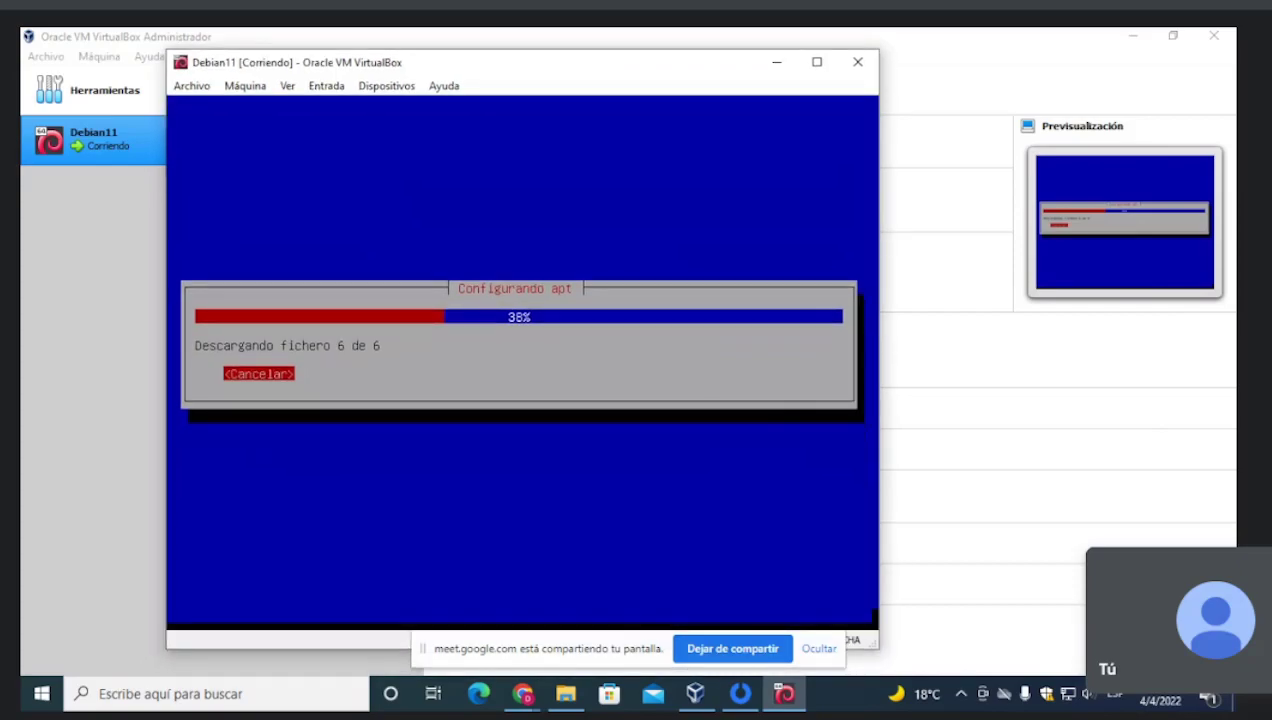
mouse_move(579, 369)
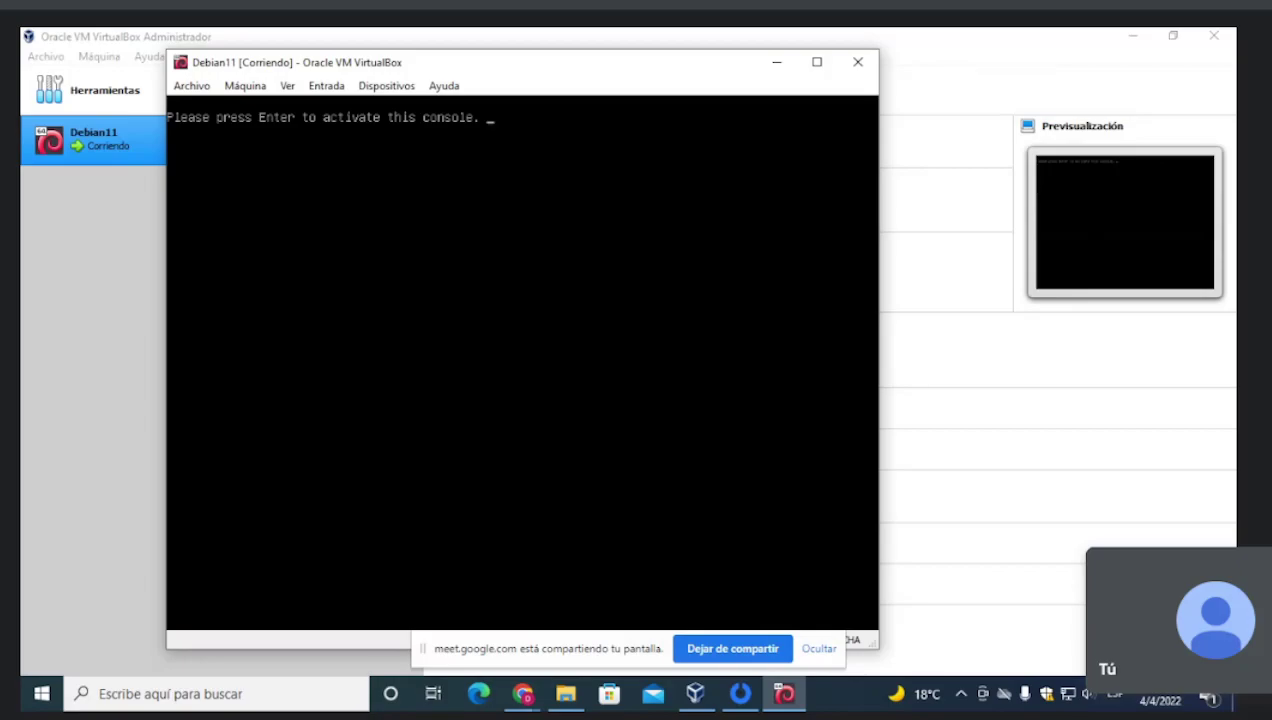
Step: View the Debian installer's log console, then switch back to the installer dialog
key("alt+F4")
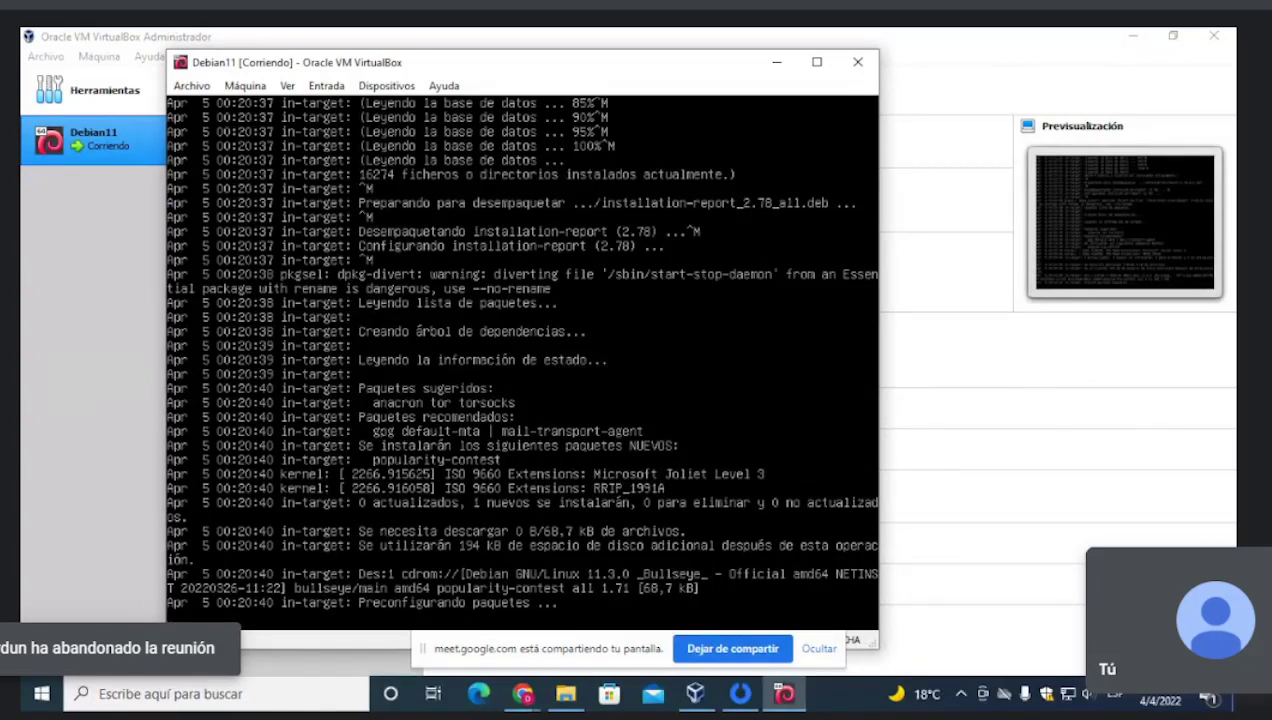
key("alt+Left")
key("alt+Left")
key("alt+Left")
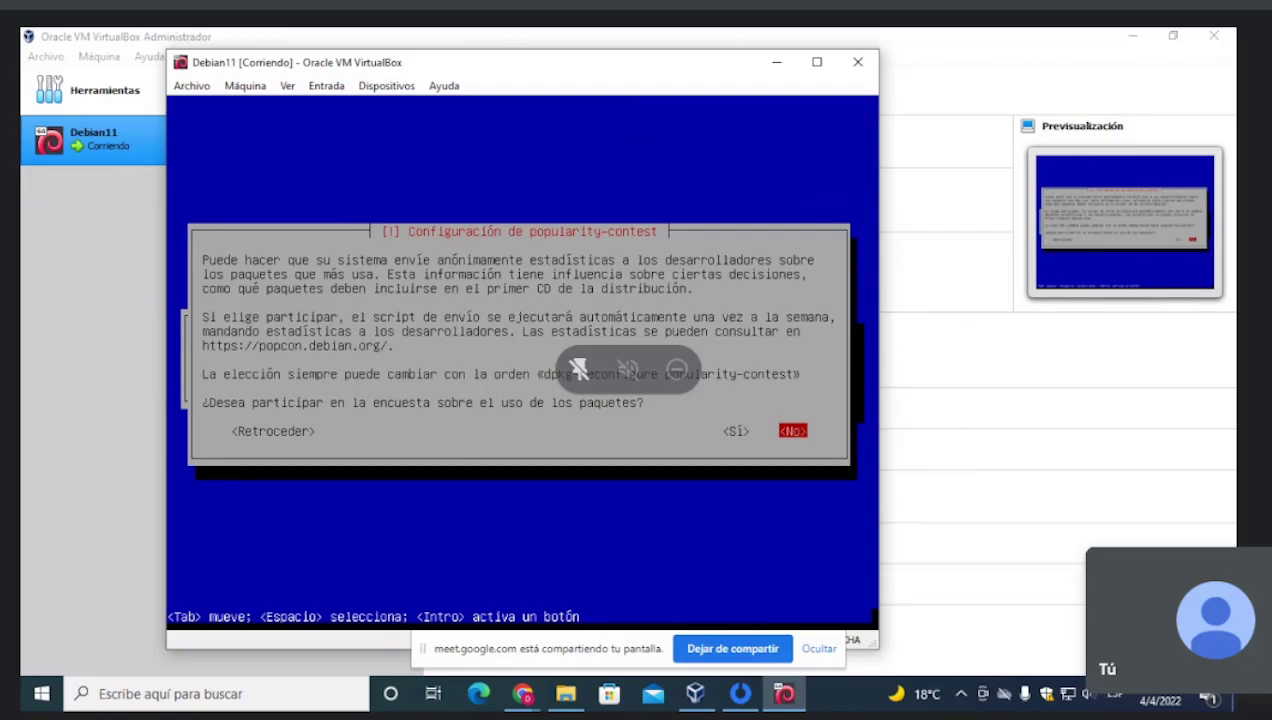
Step: Answer No to the popularity-contest package usage survey
key("Return")
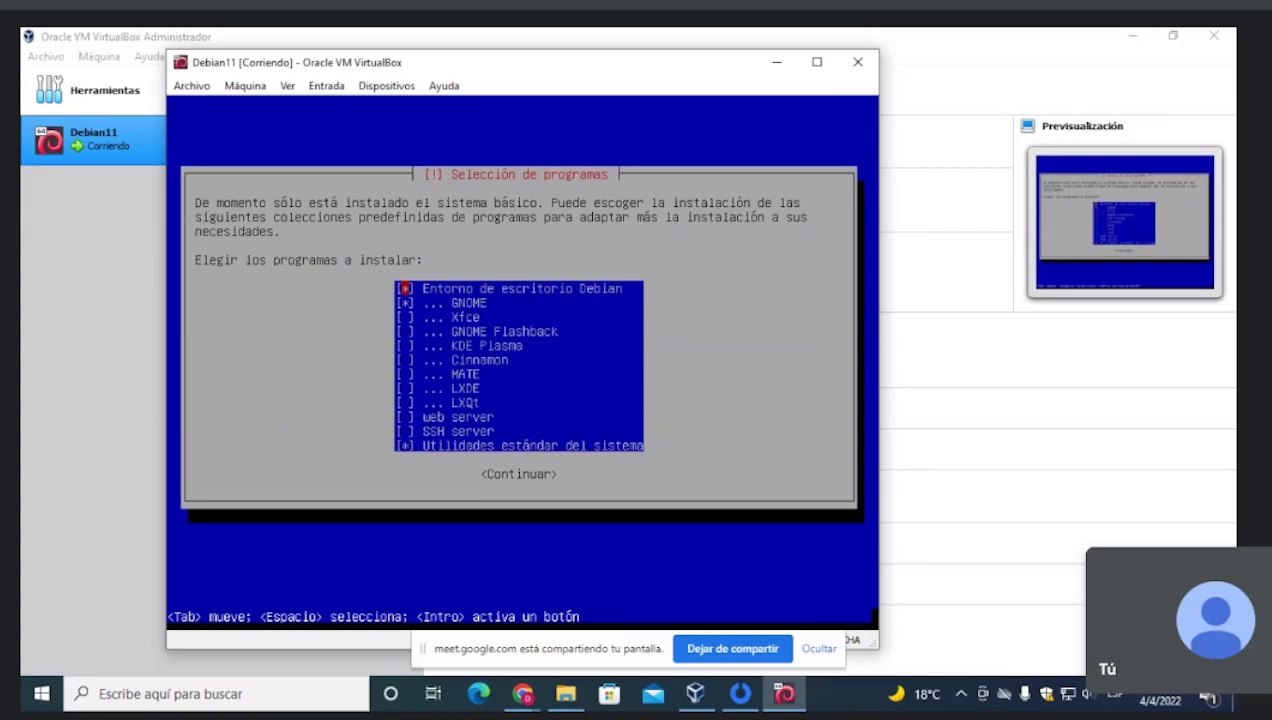
Step: In tasksel, clear Debian desktop environment and GNOME, and tick SSH server alongside standard system utilities
key("alt+F4")
key("Down")
key("Down")
key("Down")
key("Down")
key("Down")
key("Down")
key("Down")
key("Down")
key("Down")
key("Down")
key("space")
key("Down")
key("Tab")
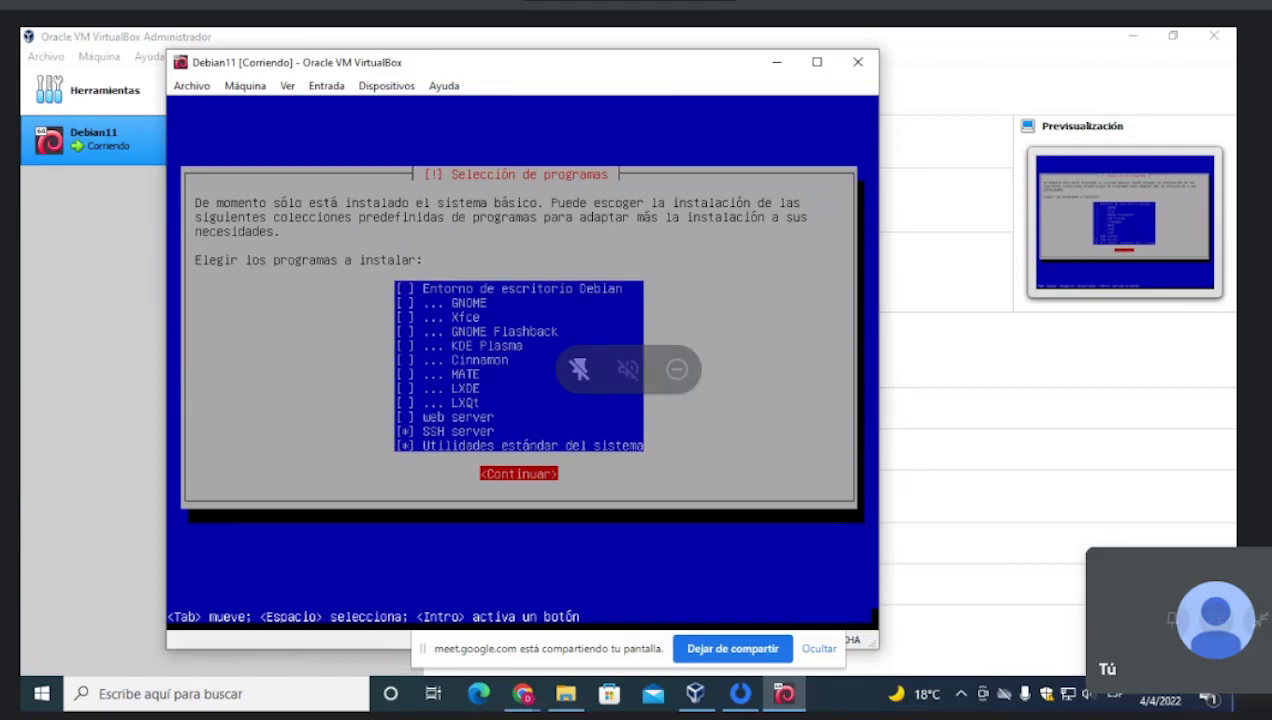
key("ctrl+alt+c")
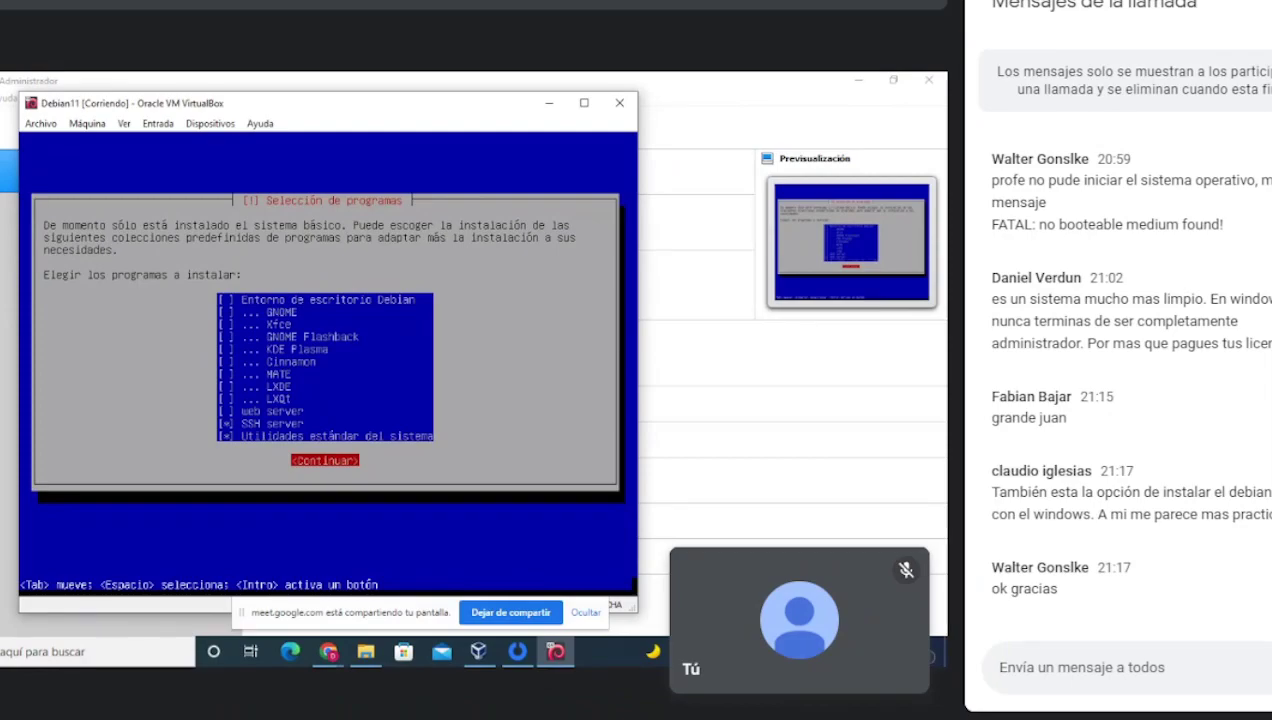
Step: Confirm the SSH server and standard system utilities selection so software installation begins
key("ctrl+alt+c")
key("Up")
key("Up")
key("Up")
key("Escape")
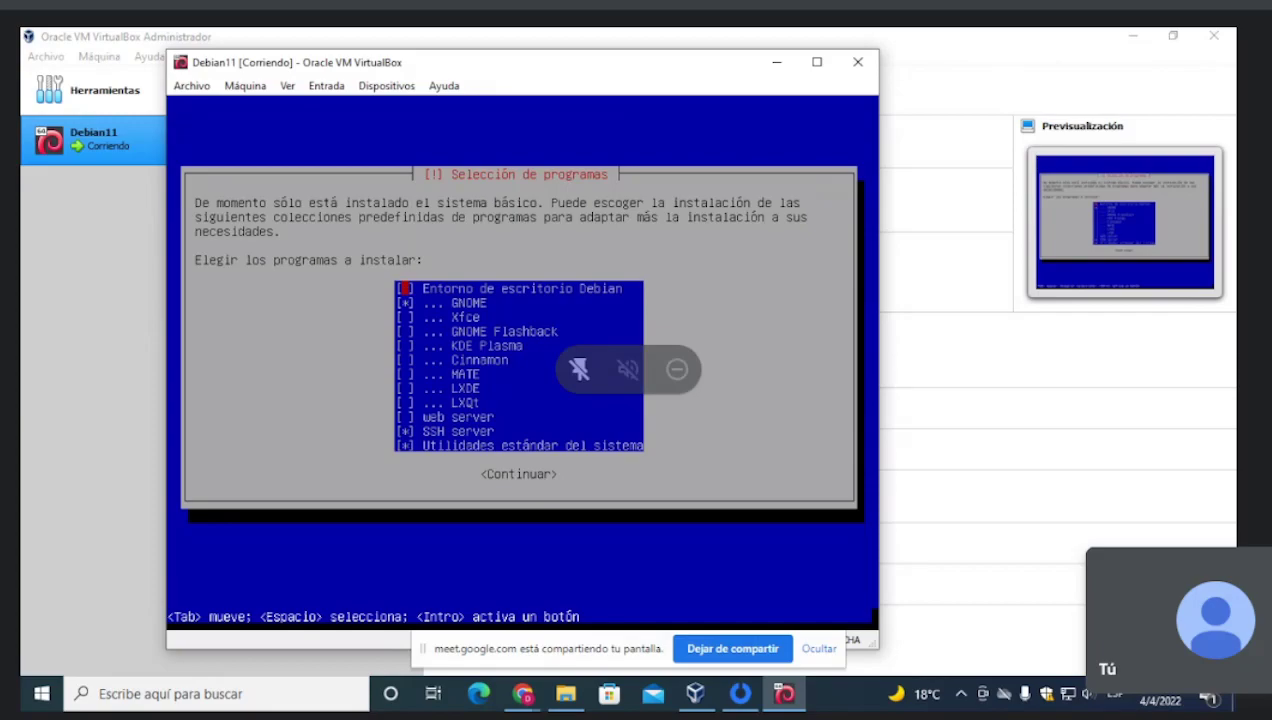
key("Down")
key("Down")
key("Down")
key("Down")
key("Down")
key("Down")
key("Down")
key("Down")
key("Down")
key("Down")
key("Down")
key("Tab")
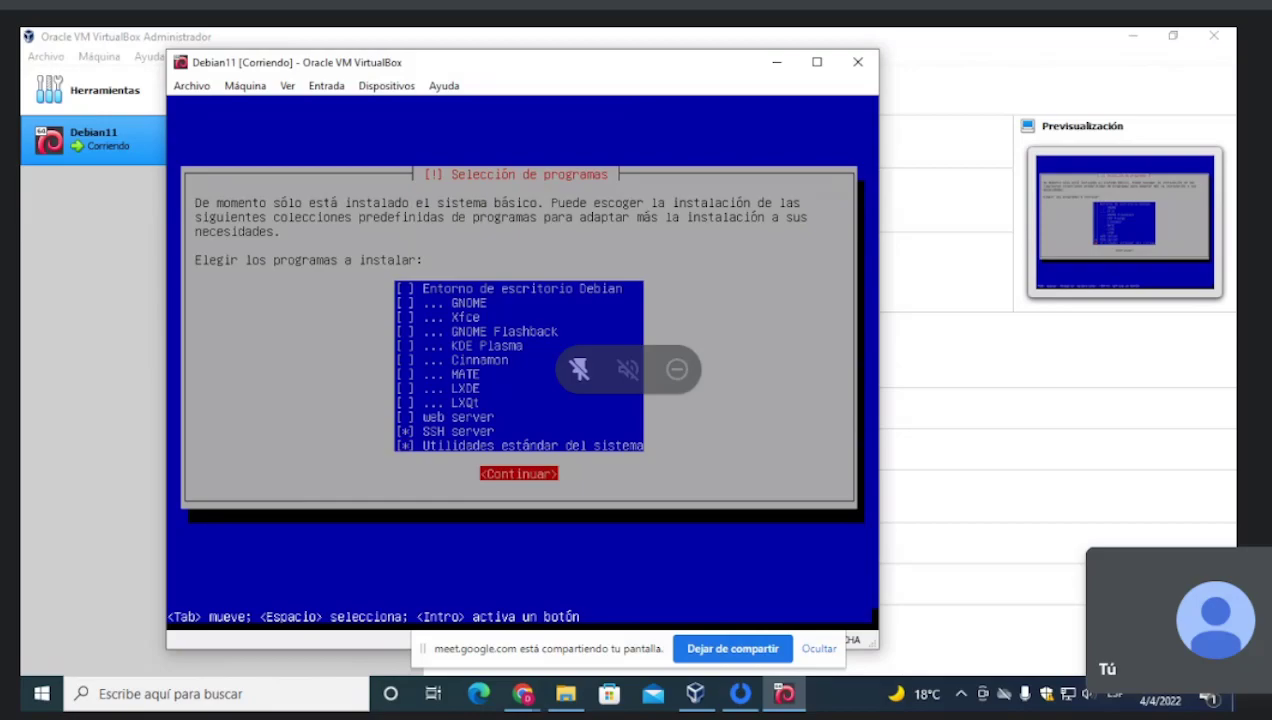
key("Return")
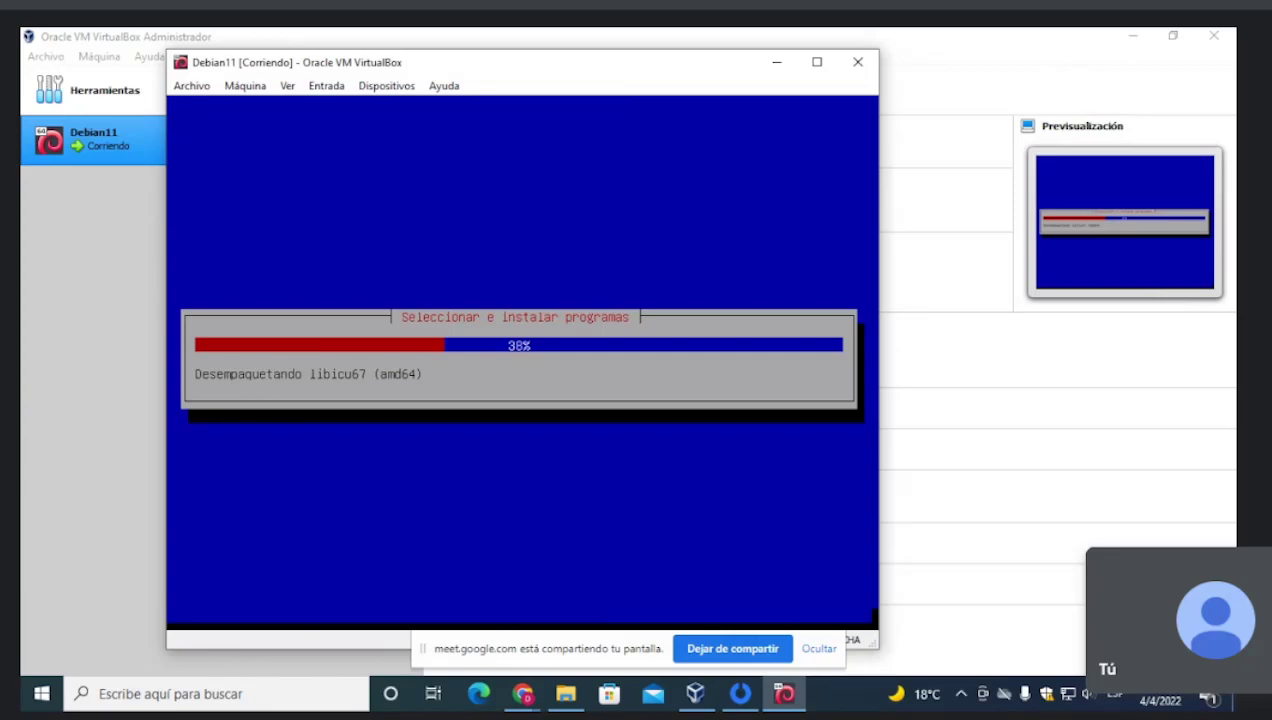
Step: Monitor the installer log during software installation, nudging the VM window slightly up-left
key("alt+F4")
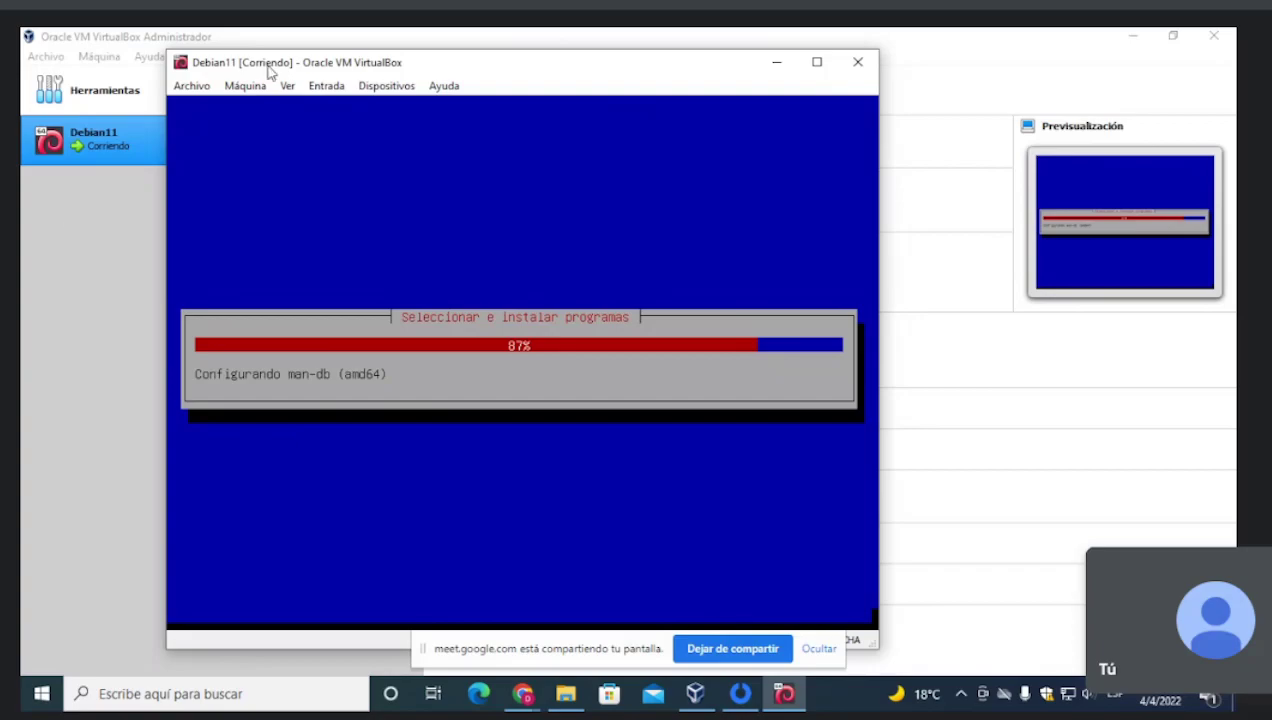
mouse_move(384, 71)
left_mouse_down()
mouse_move(373, 56)
mouse_move(400, 58)
left_mouse_up()
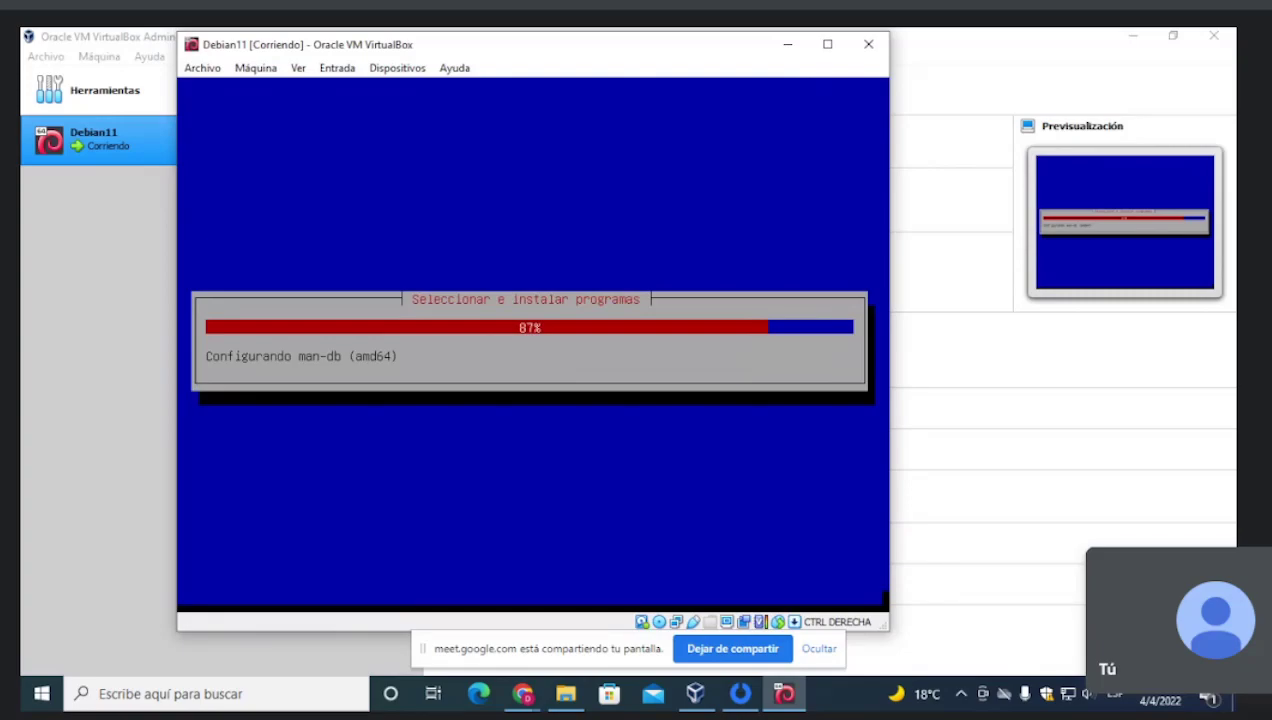
key("alt+F4")
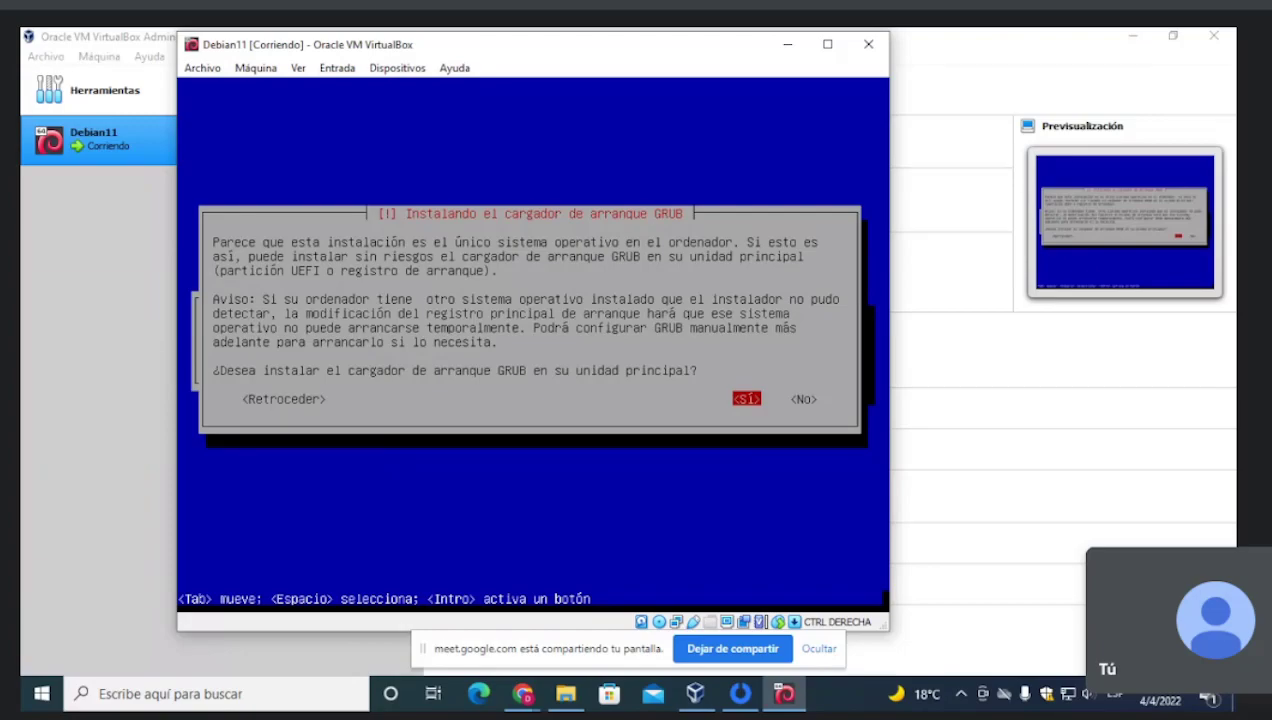
Step: Accept installing the GRUB boot loader and choose /dev/sda as its device
key("Return")
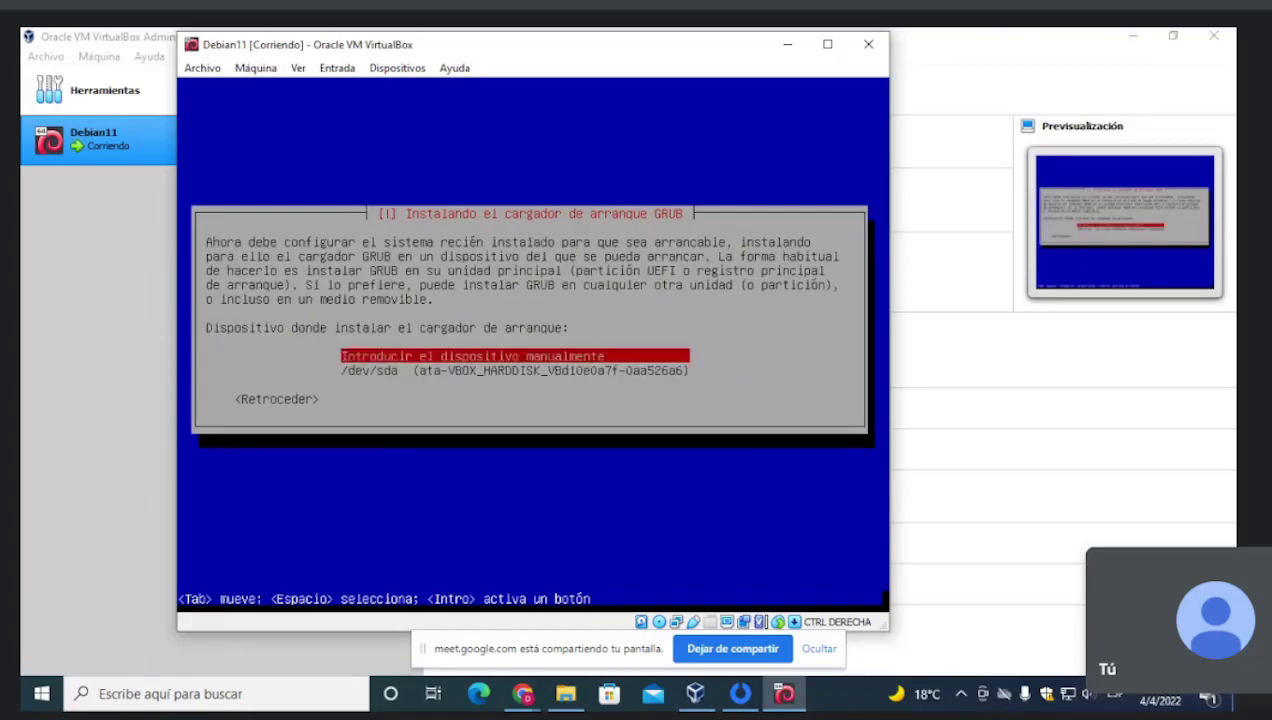
key("Down")
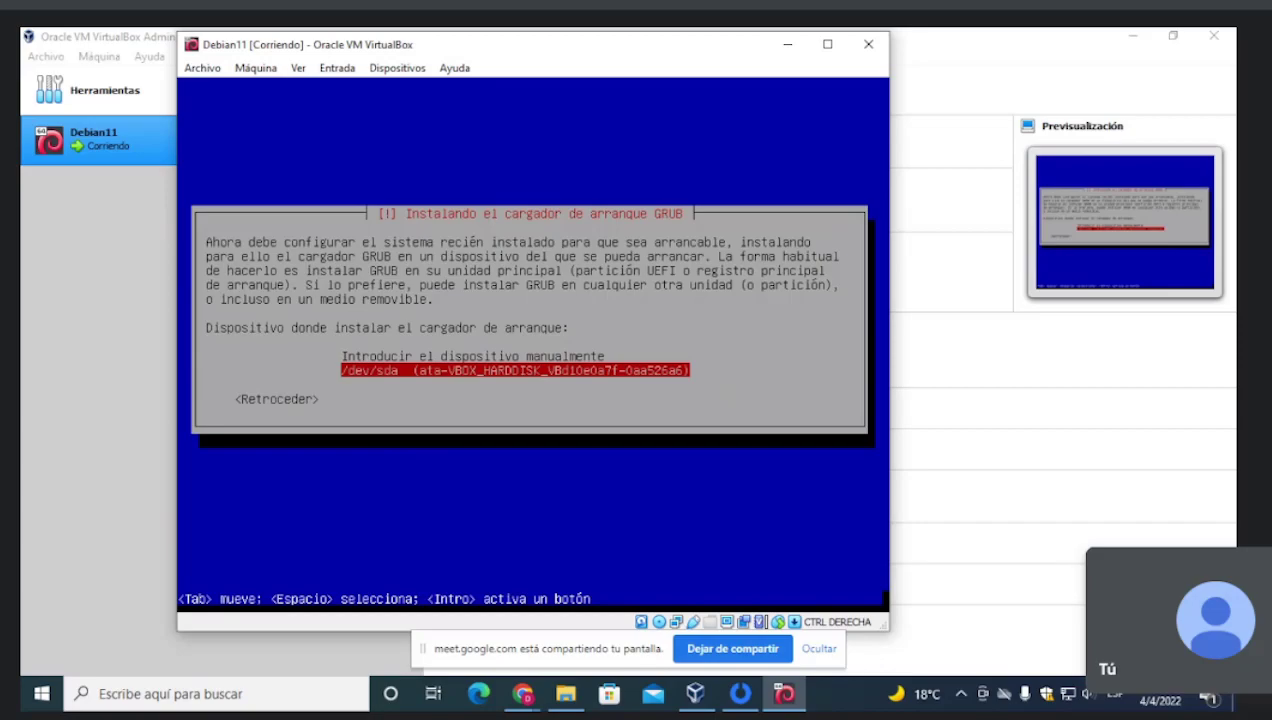
key("Return")
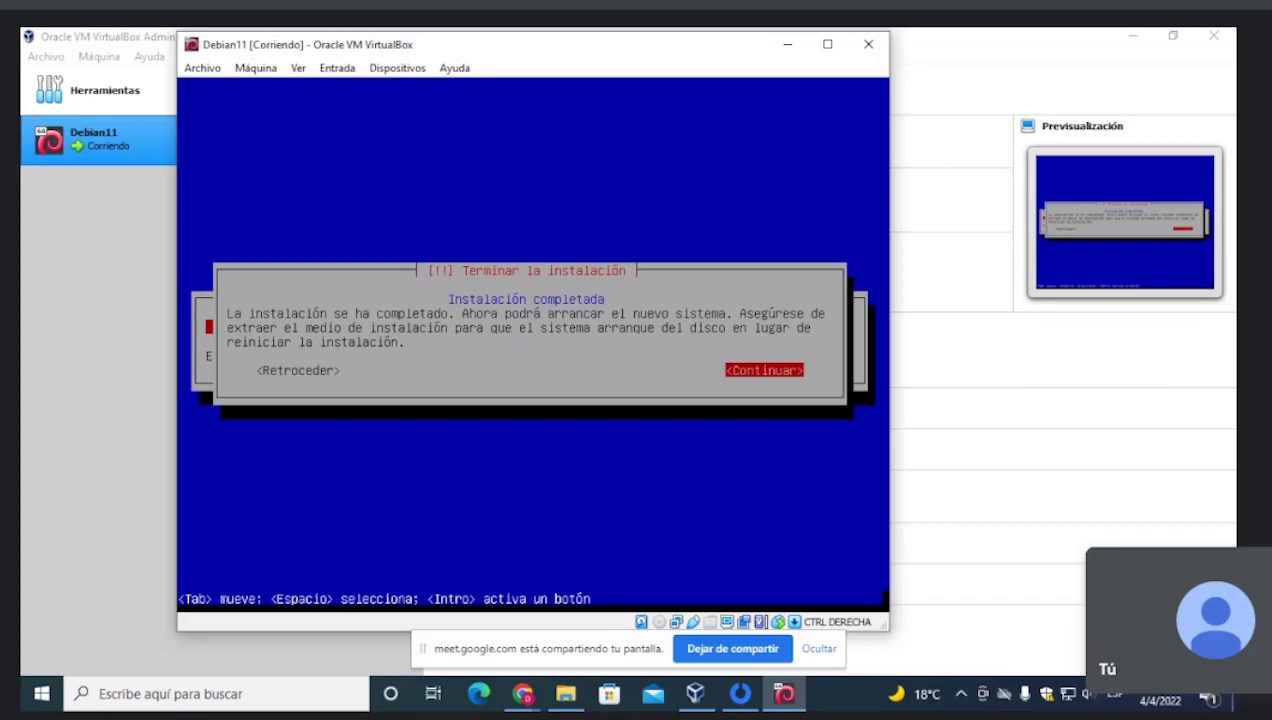
Step: Continue past the completion screen to reboot, then boot the default Debian GNU/Linux GRUB entry
key("Return")
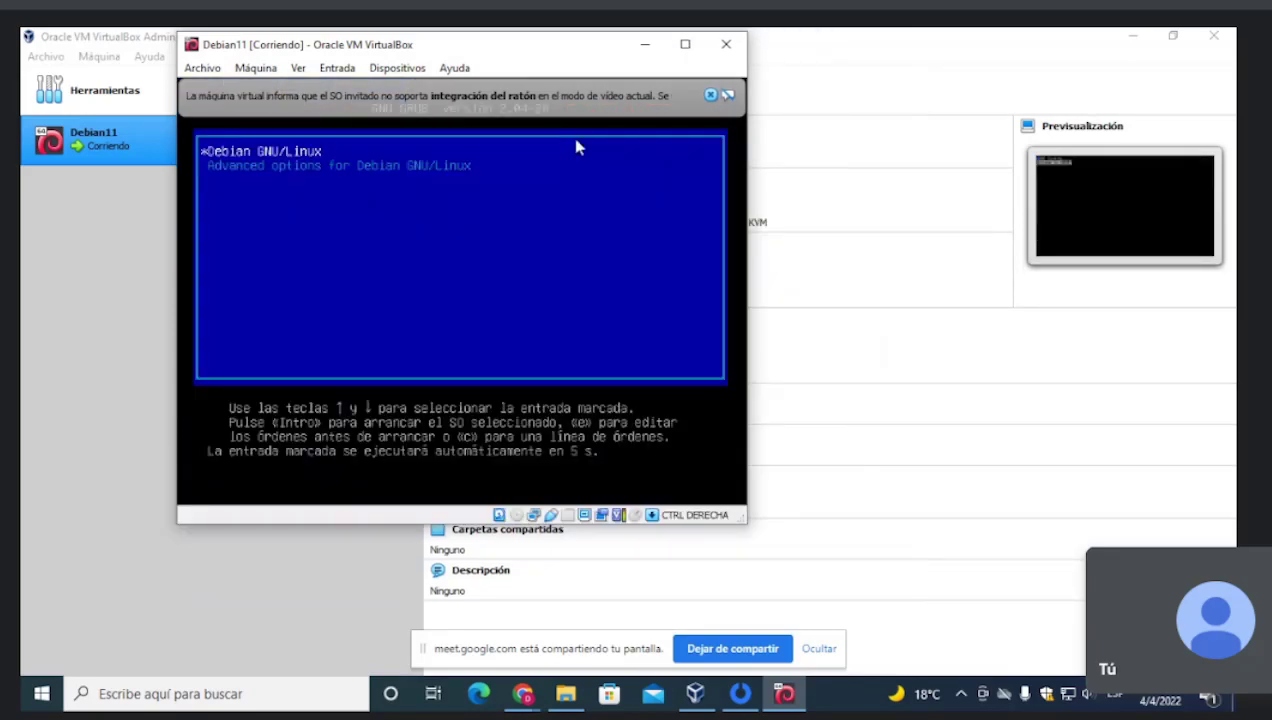
key("Return")
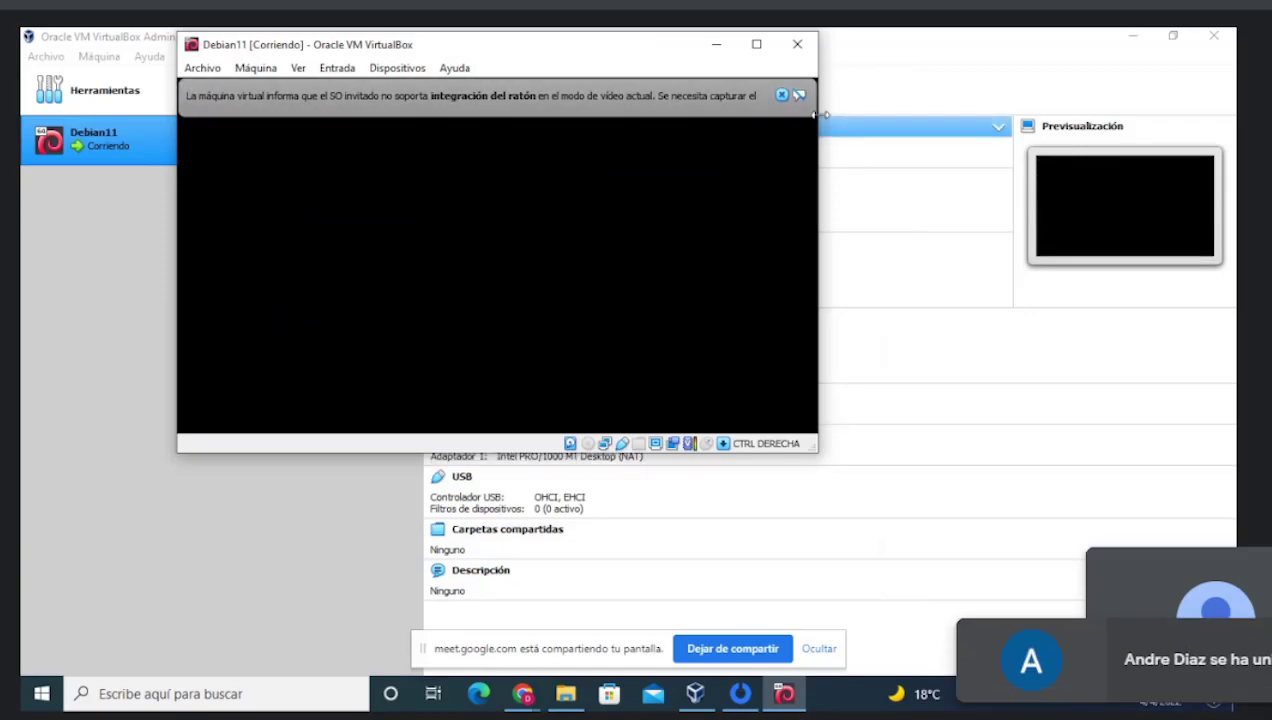
Step: Dismiss the mouse-integration bar, log in as root with the account password, and type poweroff
left_click(781, 95)
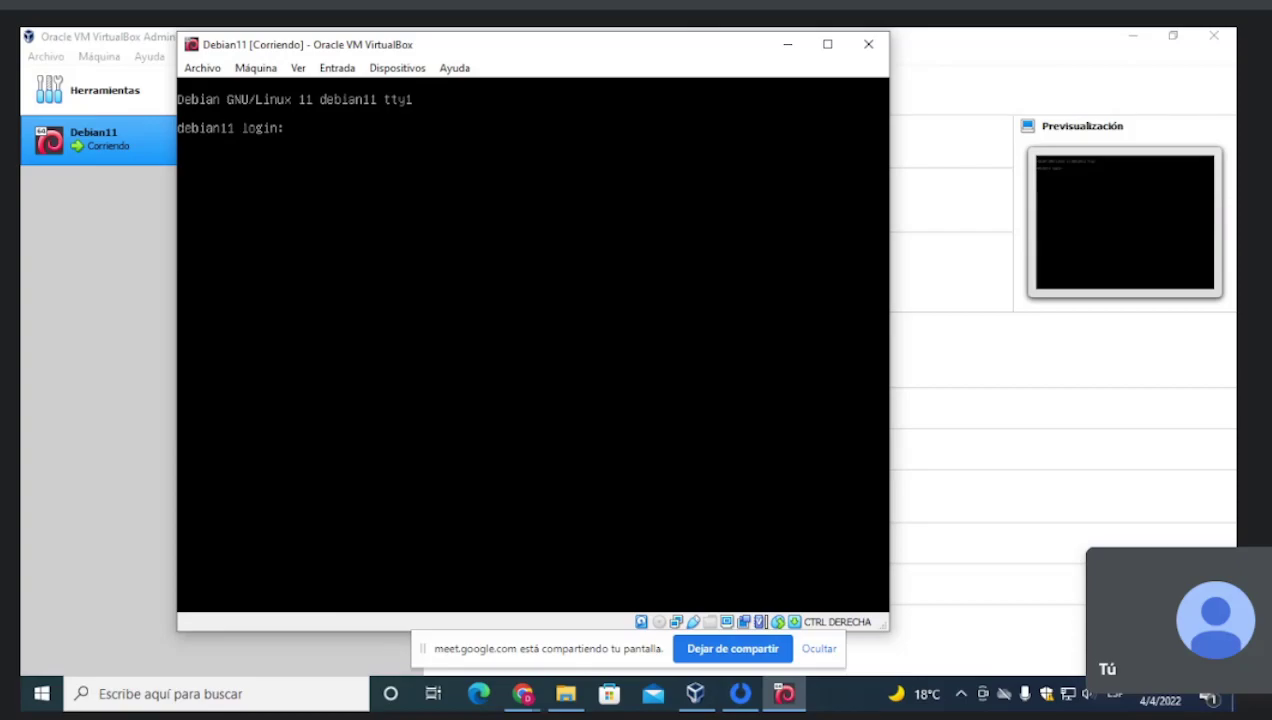
type("root")
key("Return")
key("Return")
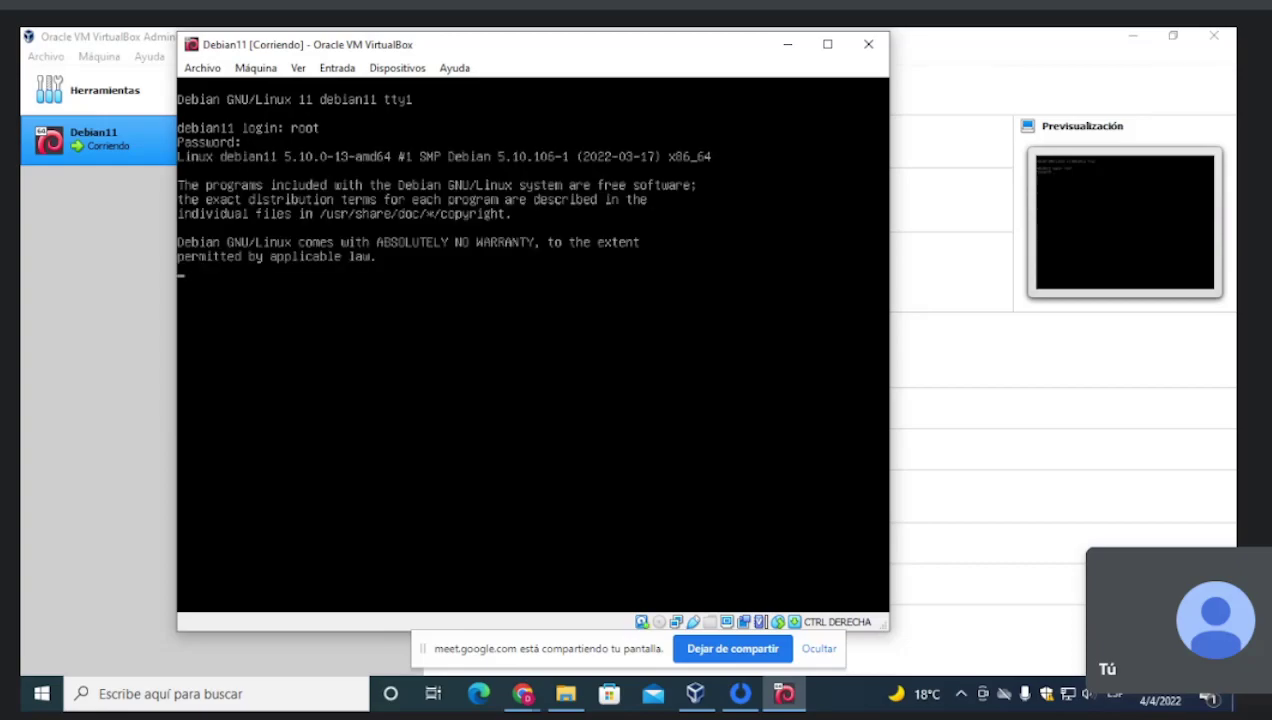
key("Return")
key("Return")
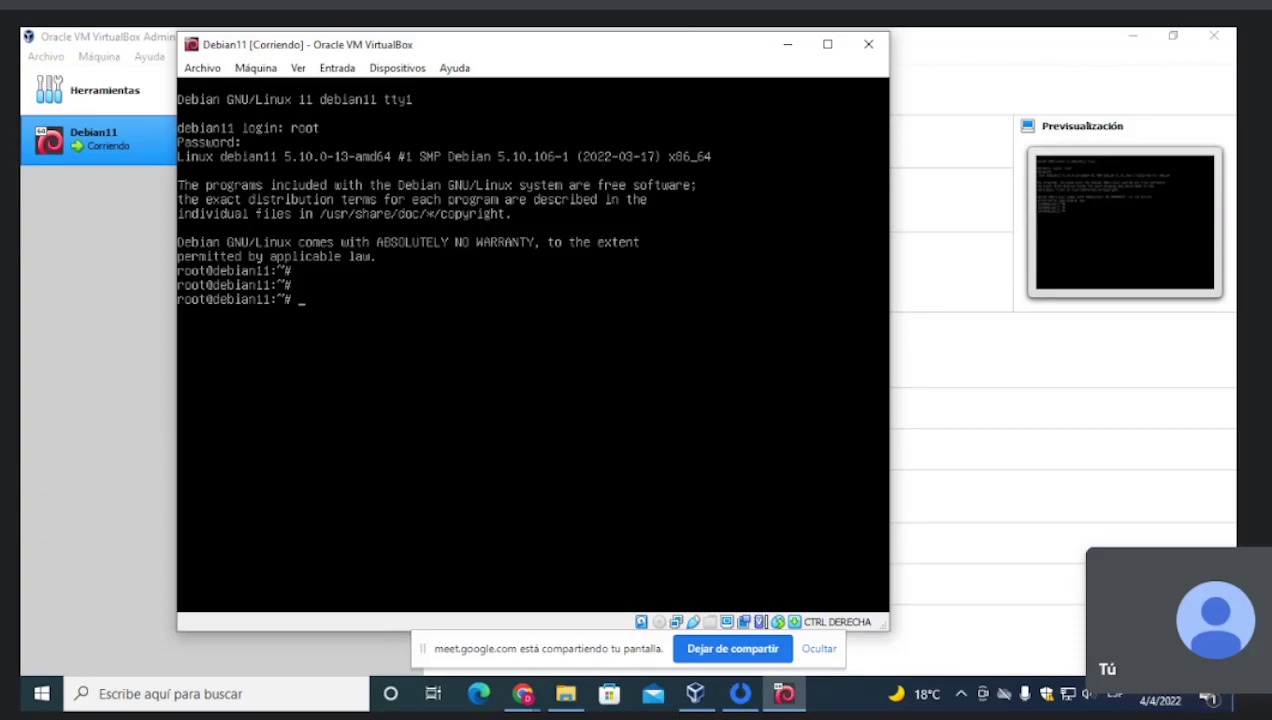
type("poweroff")
Step: Check the Archivo menu, then dismiss it and run poweroff to shut Debian down
left_click(202, 68)
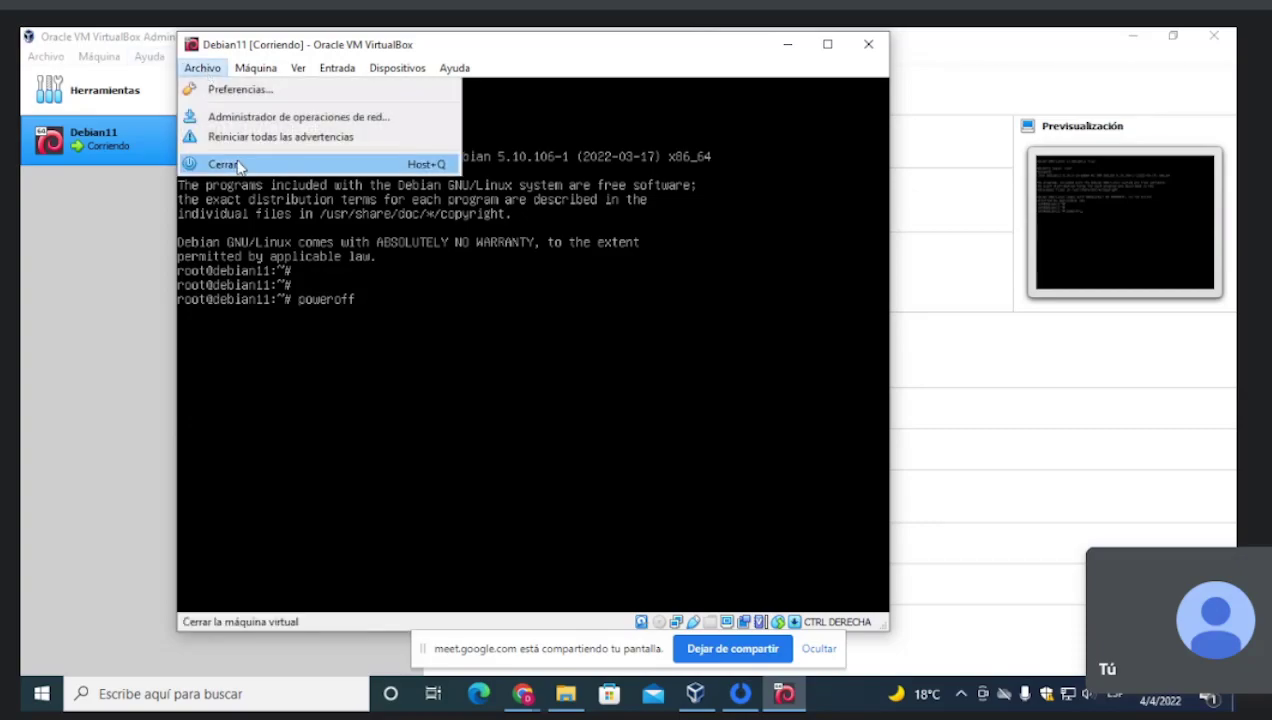
left_click(472, 337)
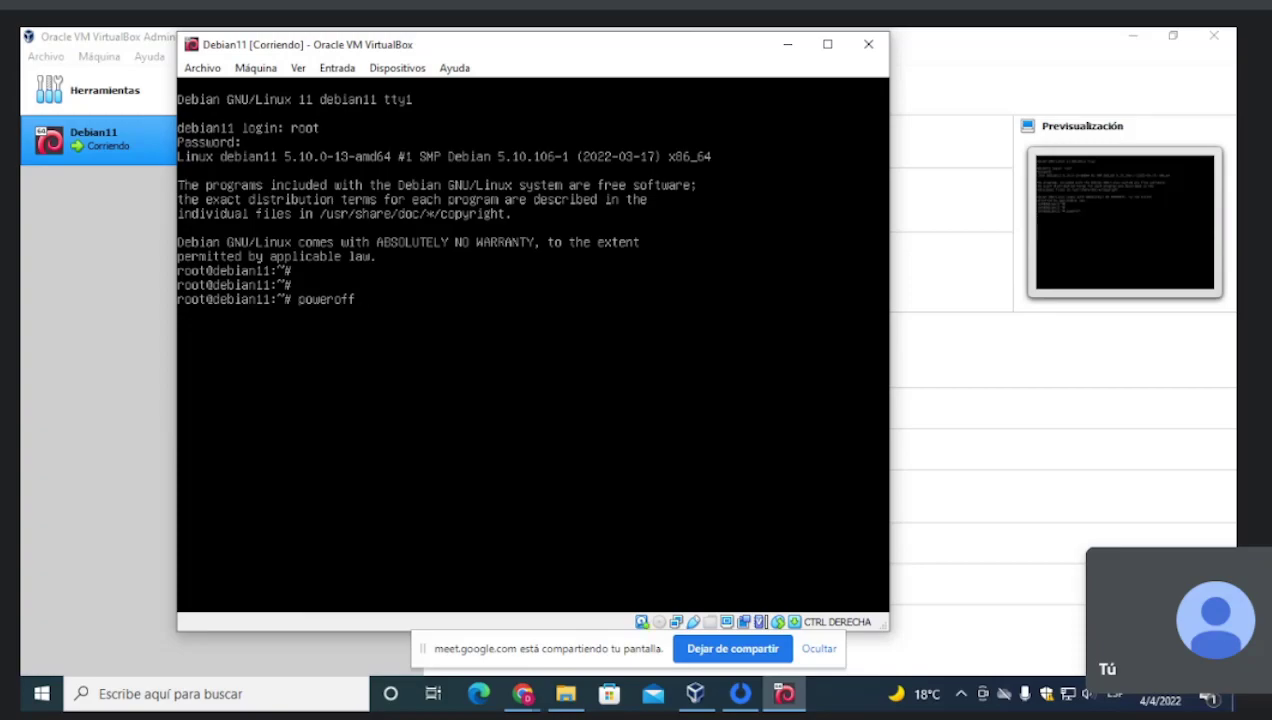
key("Return")
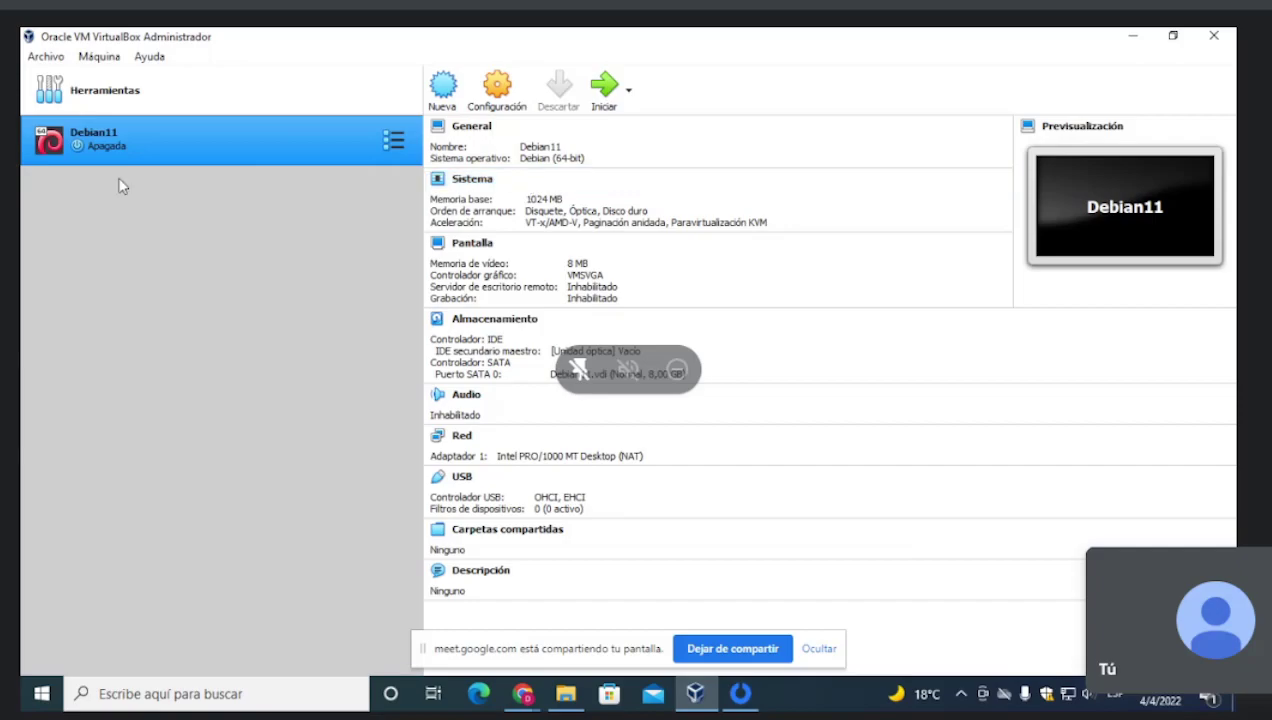
left_click(515, 320)
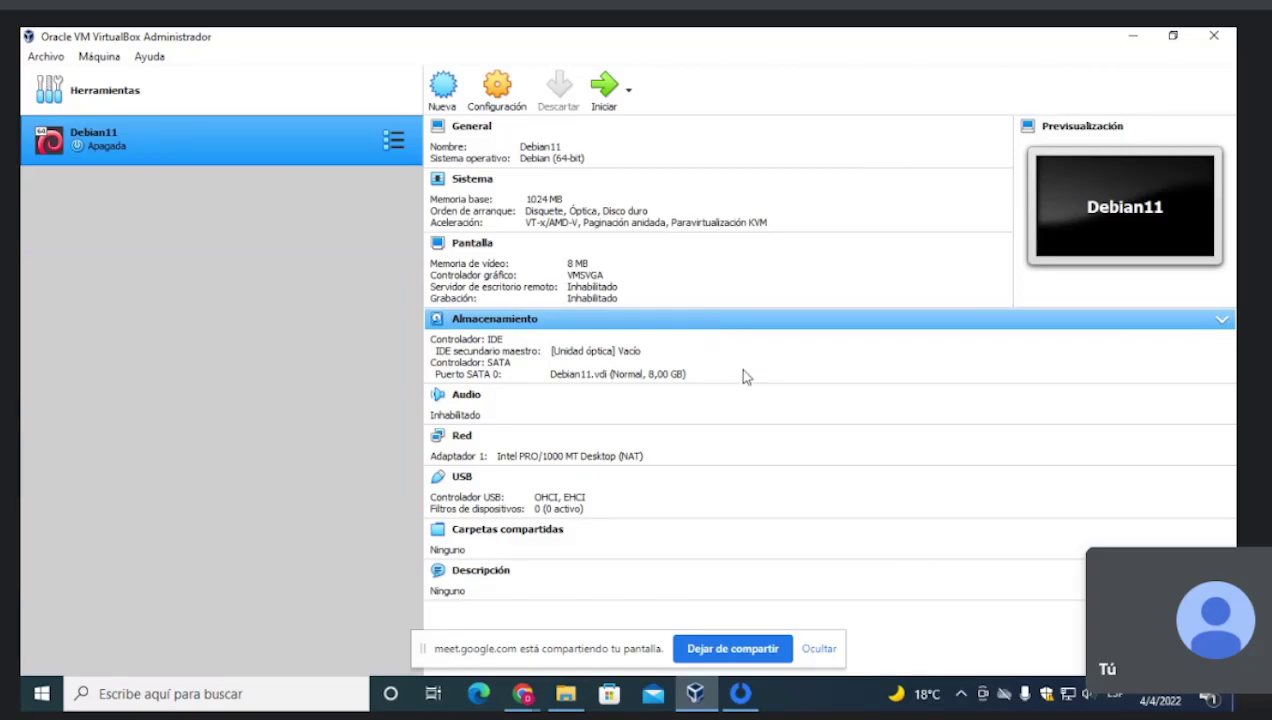
left_click(42, 57)
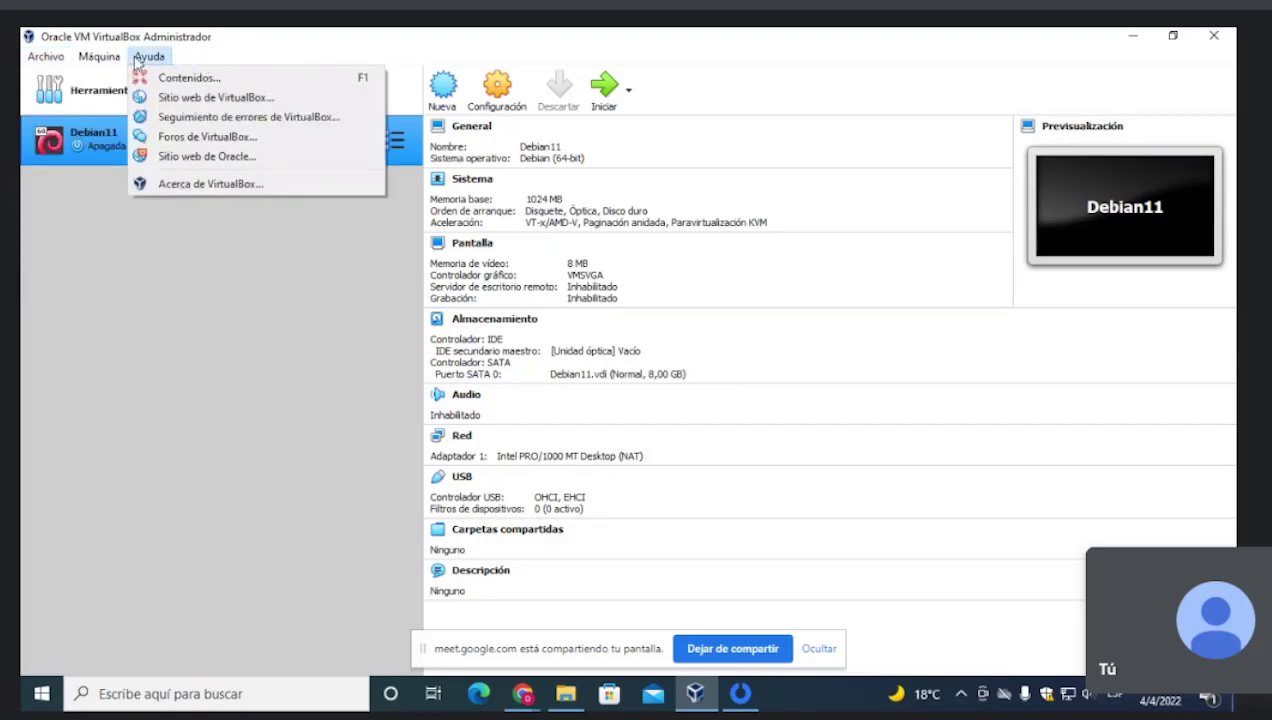
mouse_move(108, 63)
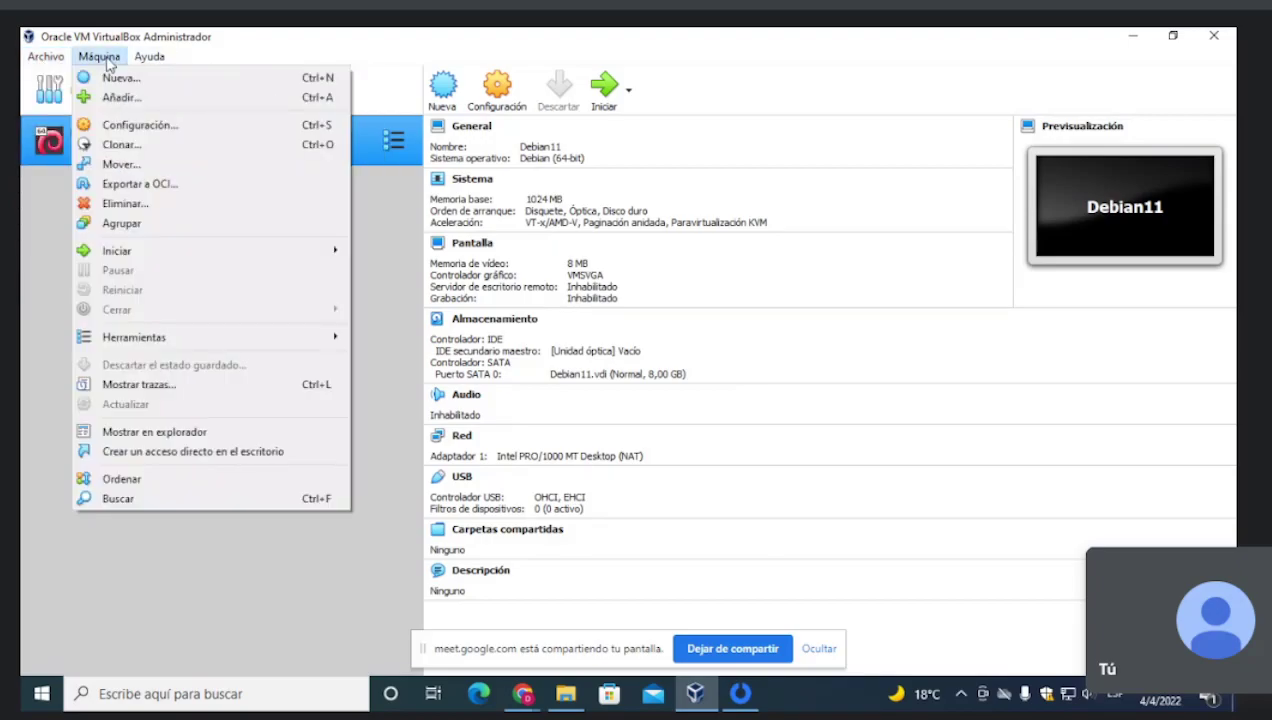
mouse_move(150, 57)
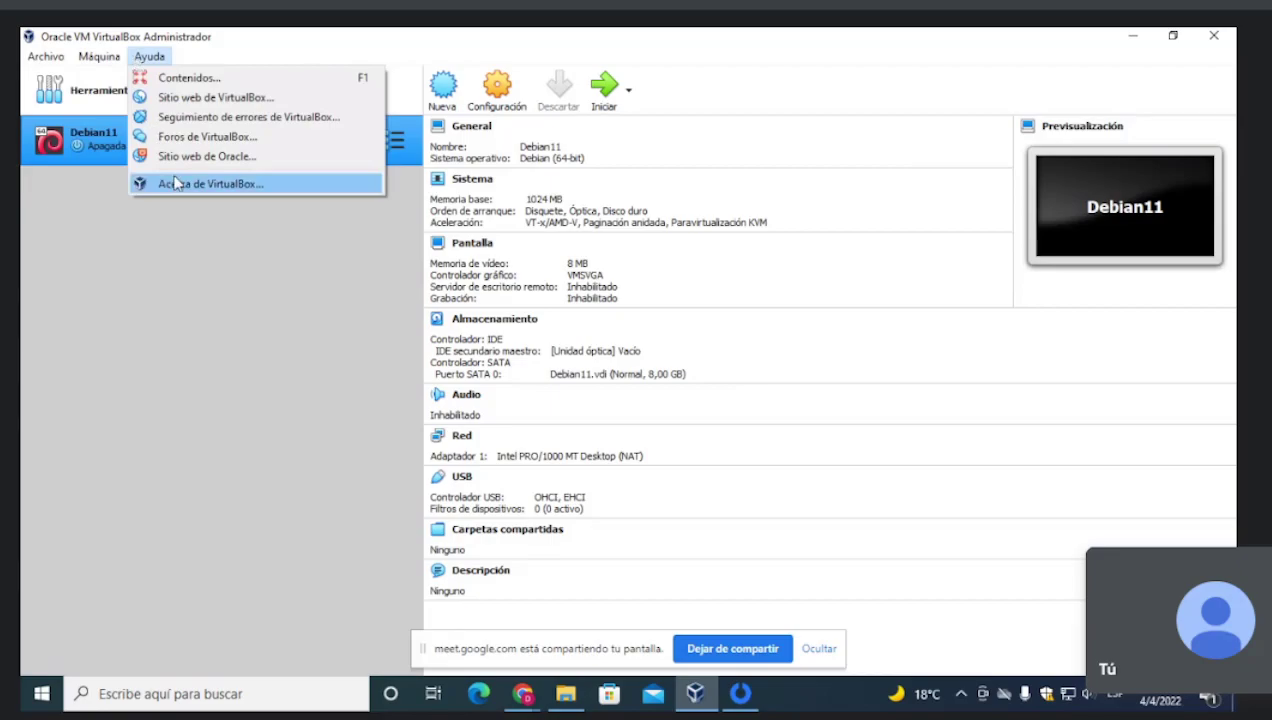
left_click(142, 181)
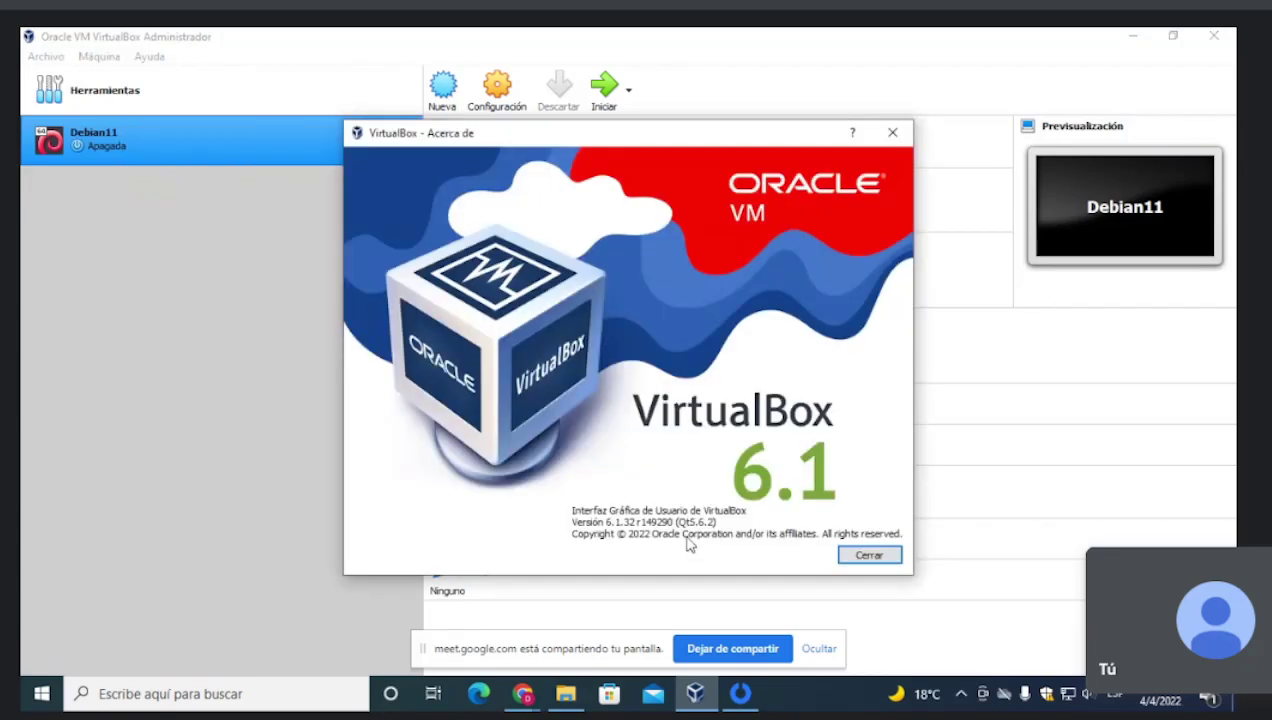
left_click_drag(626, 531, 634, 531)
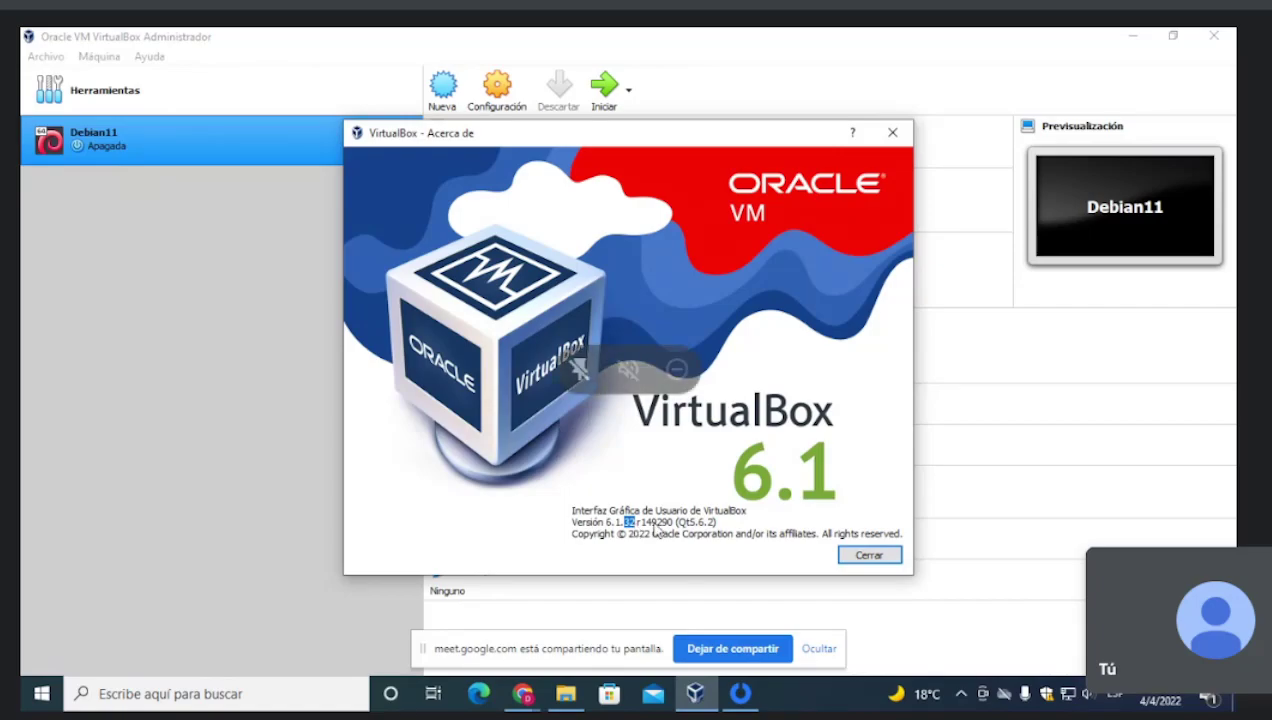
key("Escape")
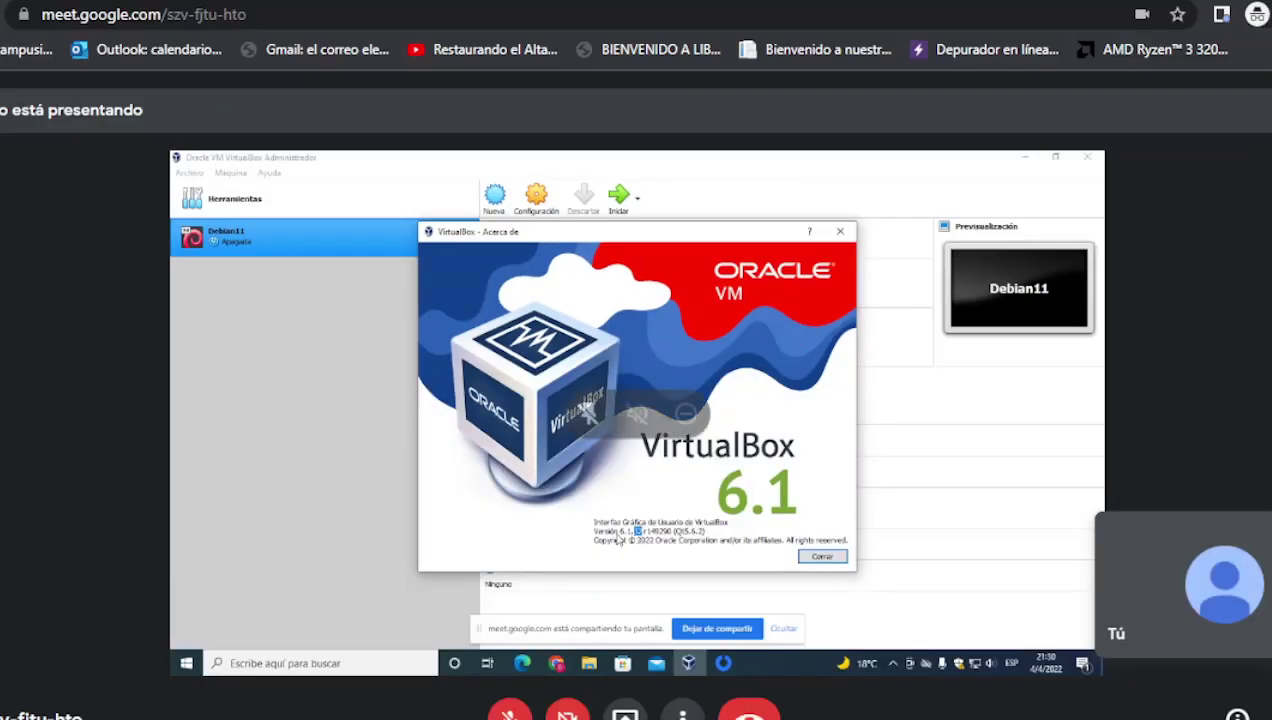
left_click(621, 538)
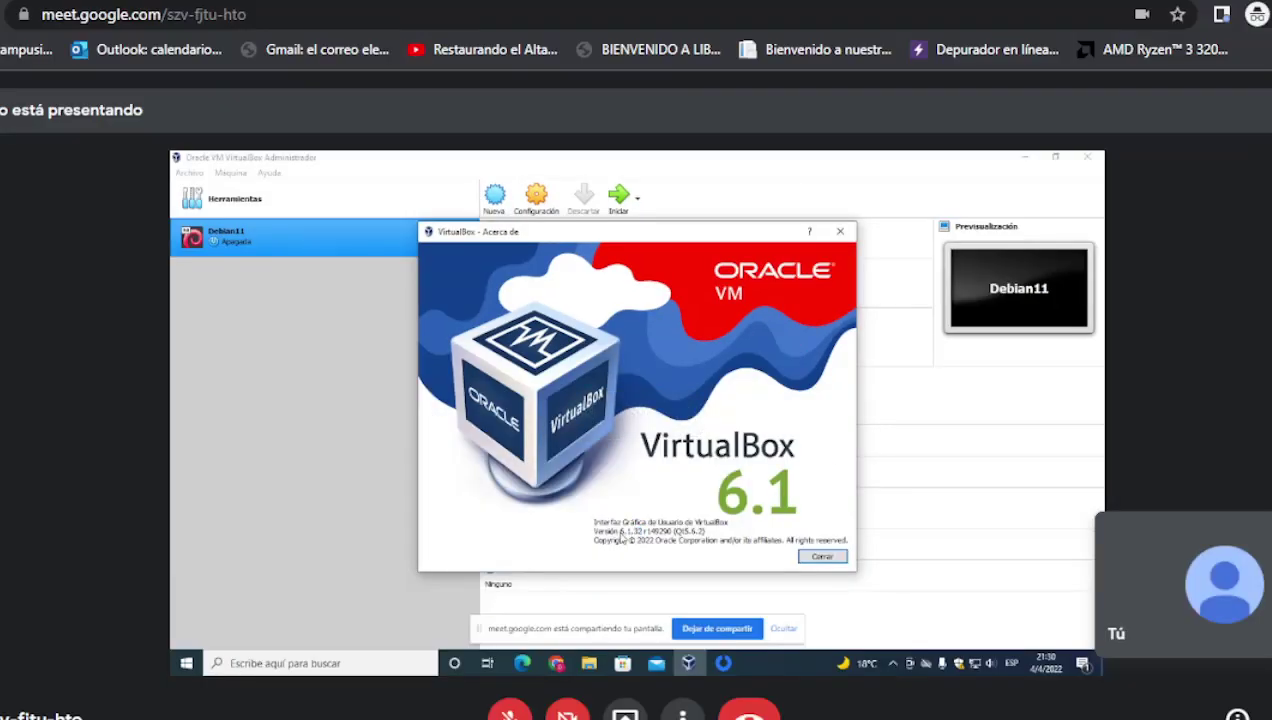
left_click_drag(632, 531, 641, 538)
left_click(635, 539)
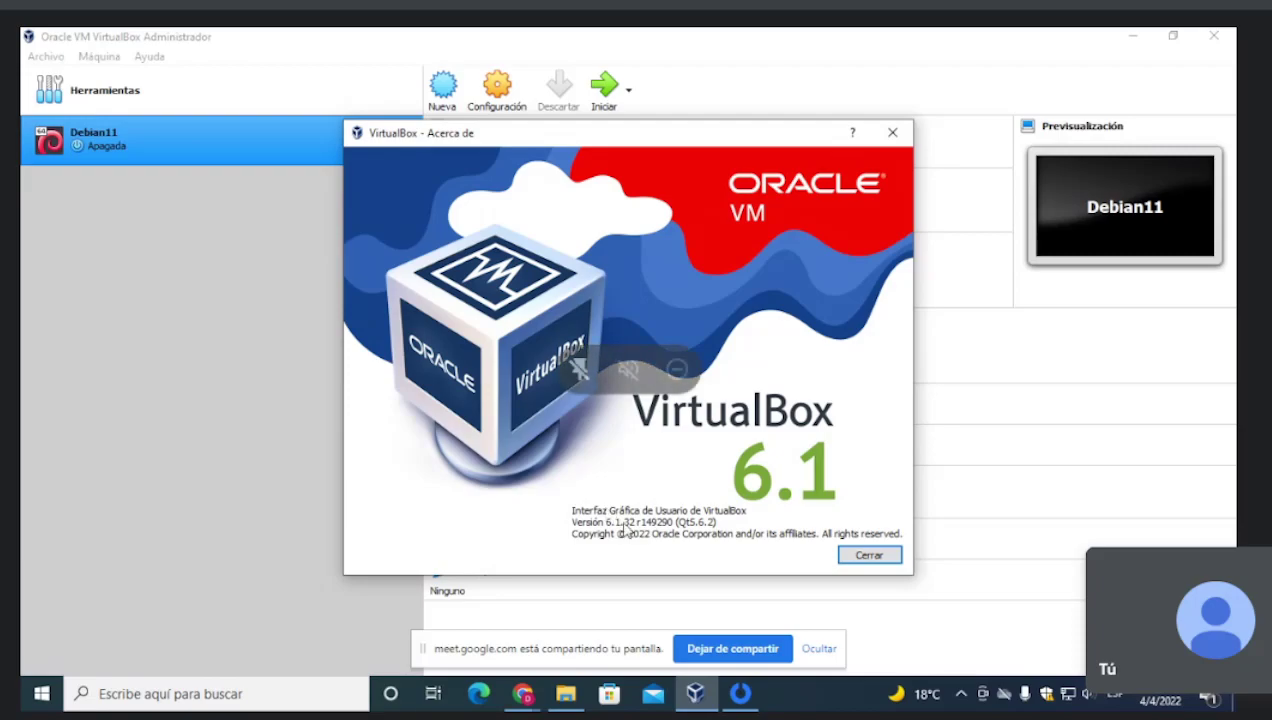
left_click_drag(624, 530, 636, 530)
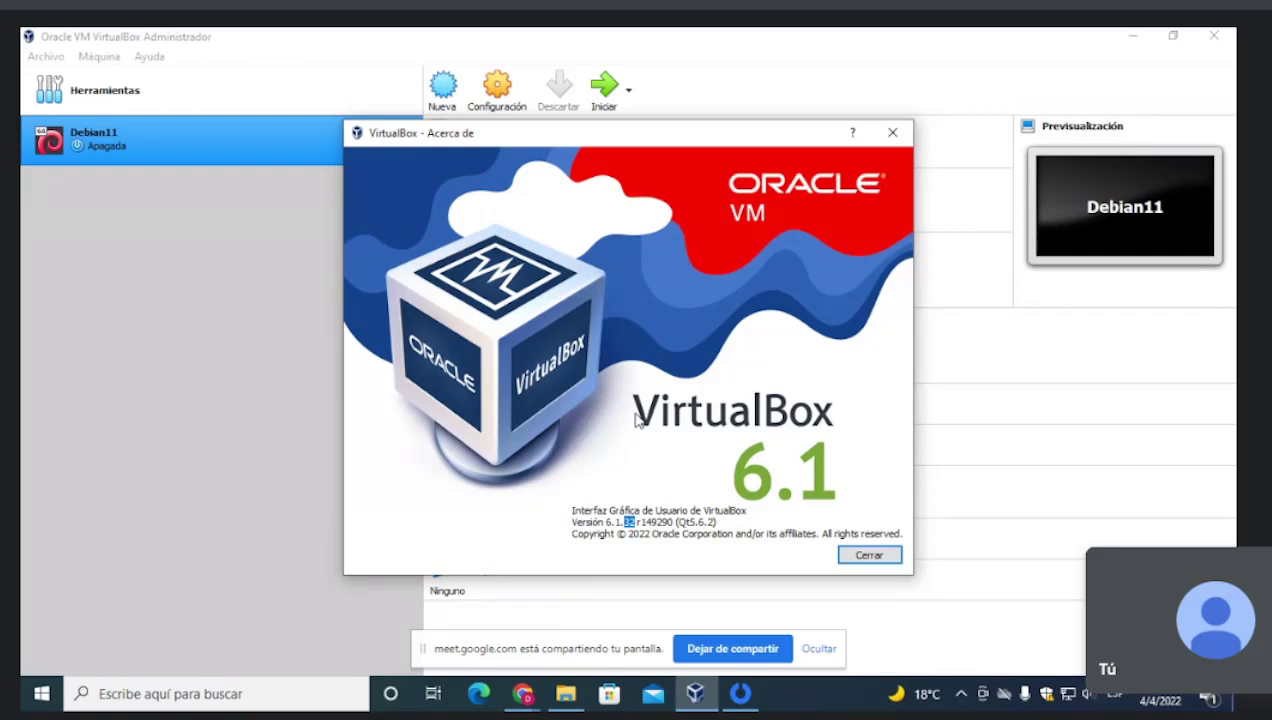
left_click(614, 533)
double_click(609, 522)
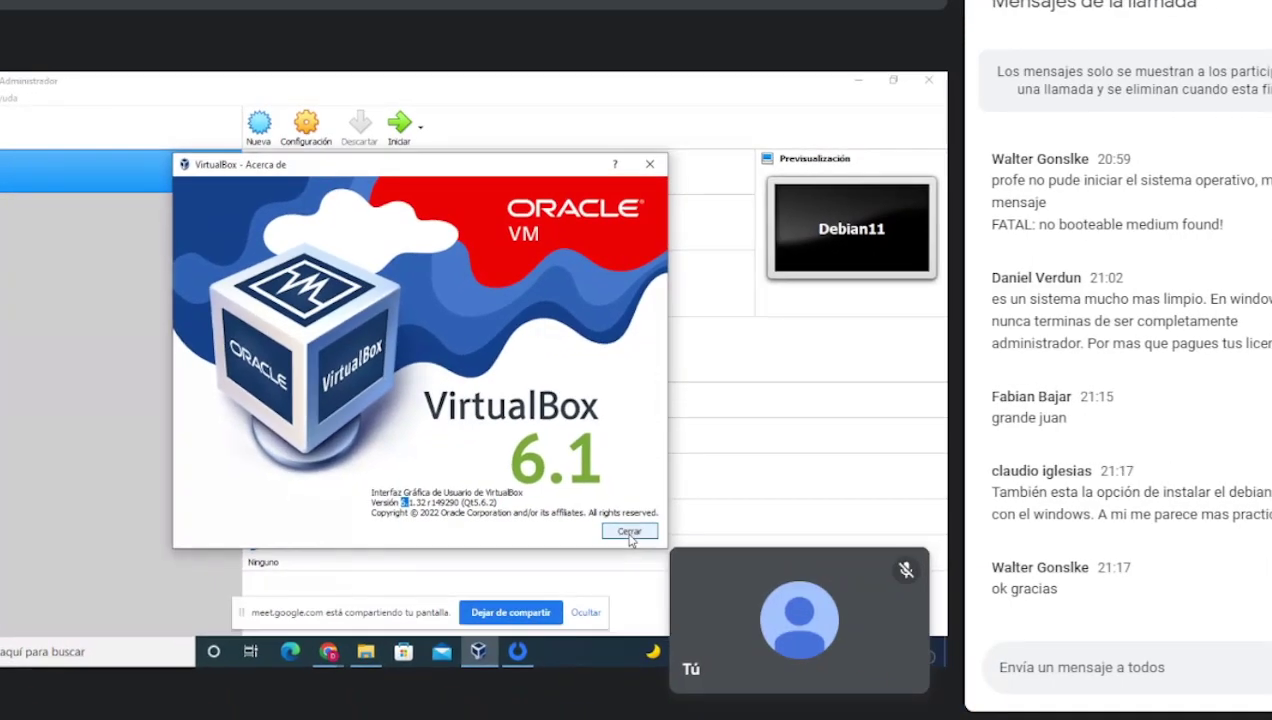
left_click(629, 532)
mouse_move(316, 660)
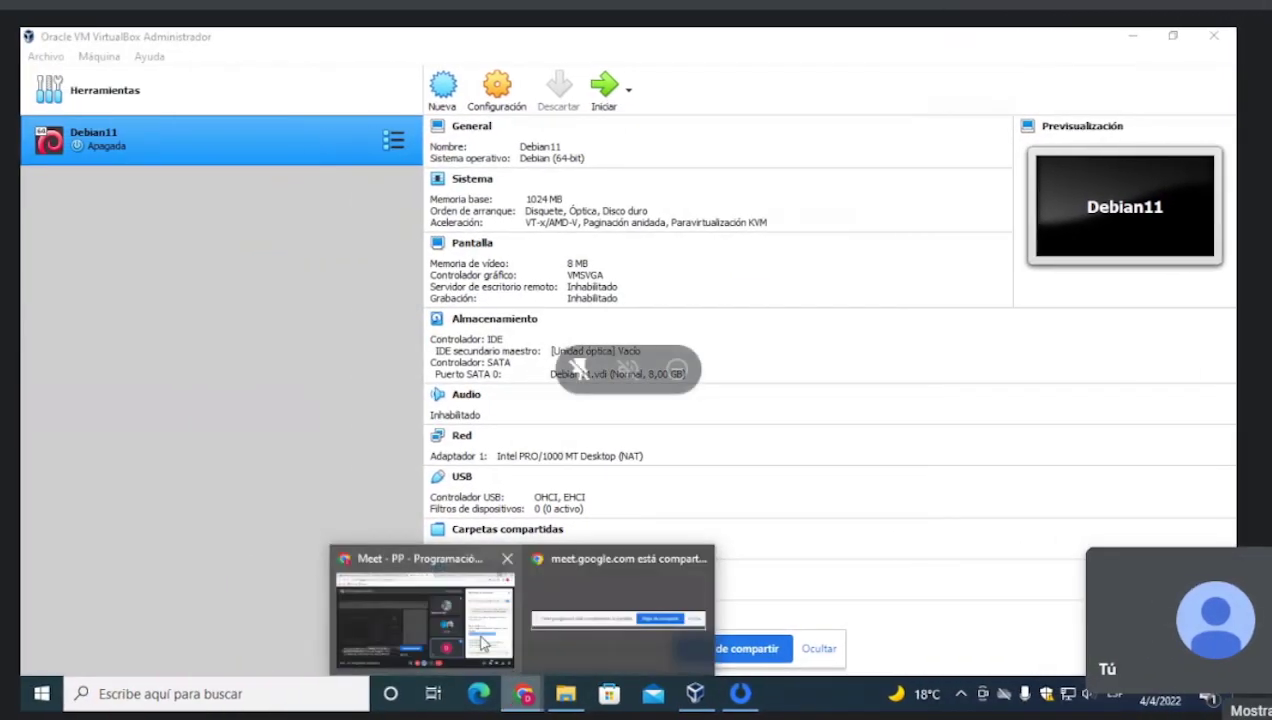
Step: Copy the i386 netinst image link from the Debian download tab and return to Meet
left_click(456, 640)
left_click(265, 41)
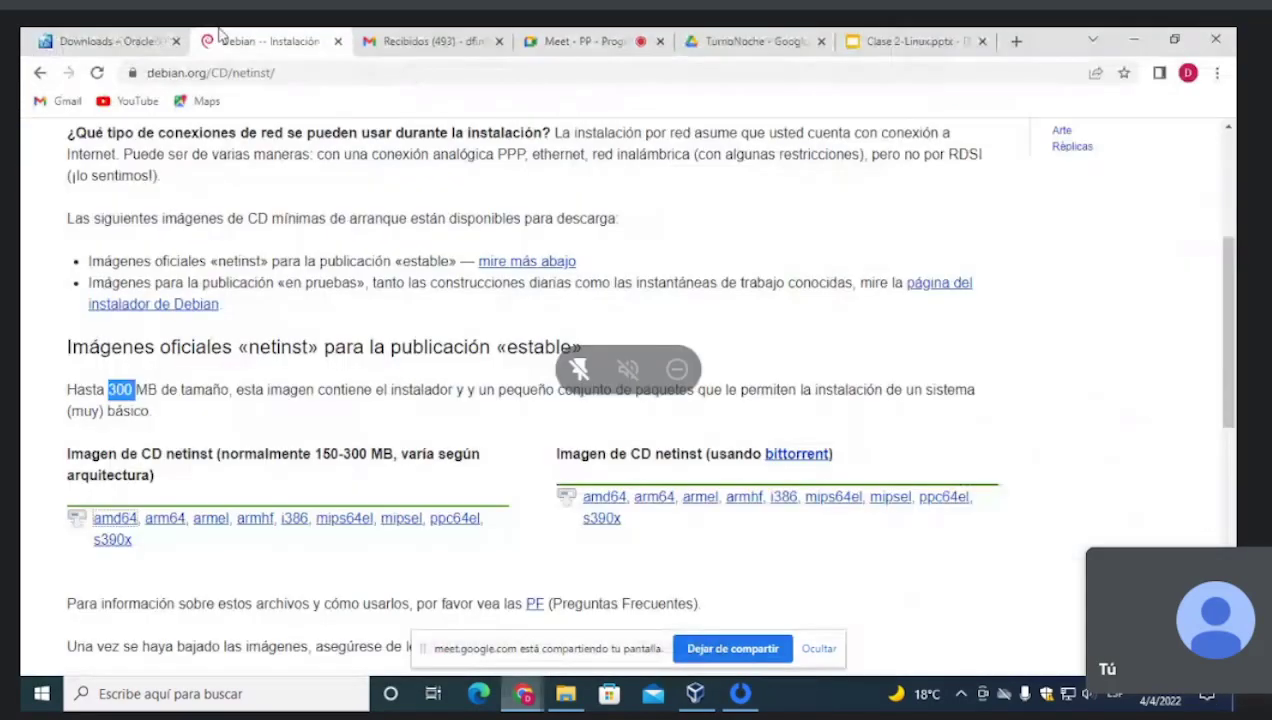
right_click(298, 522)
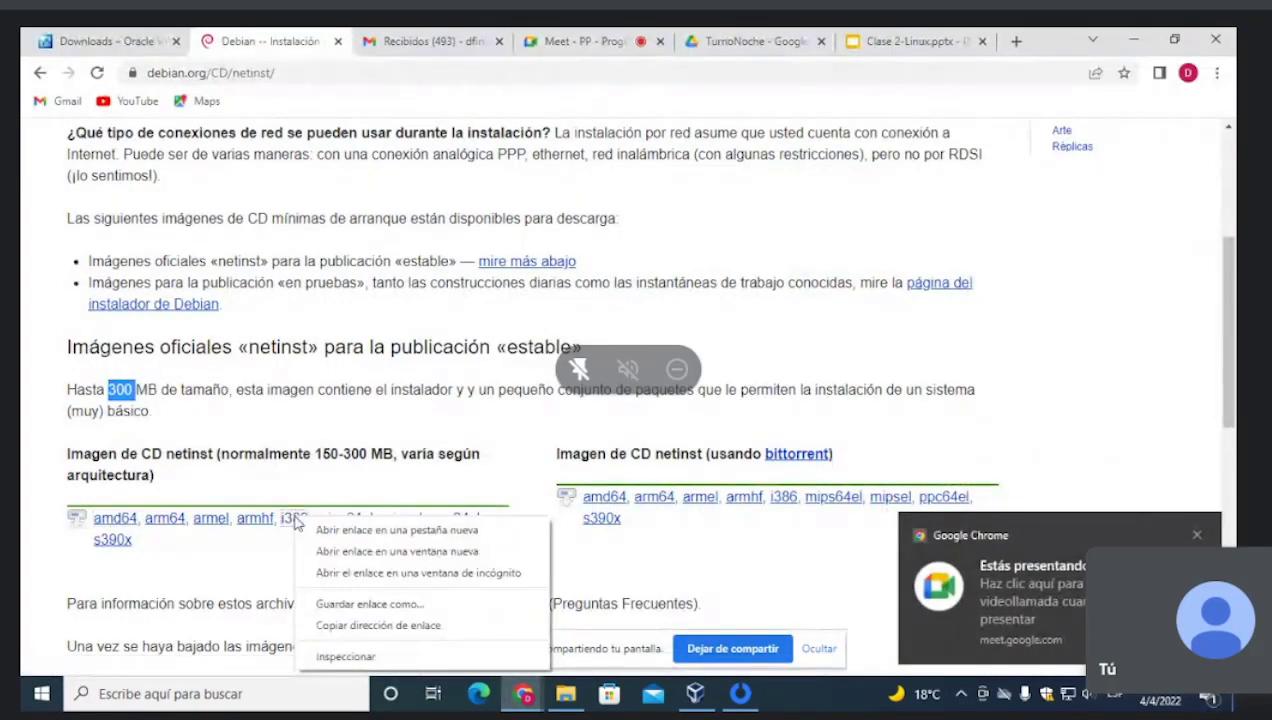
left_click(407, 622)
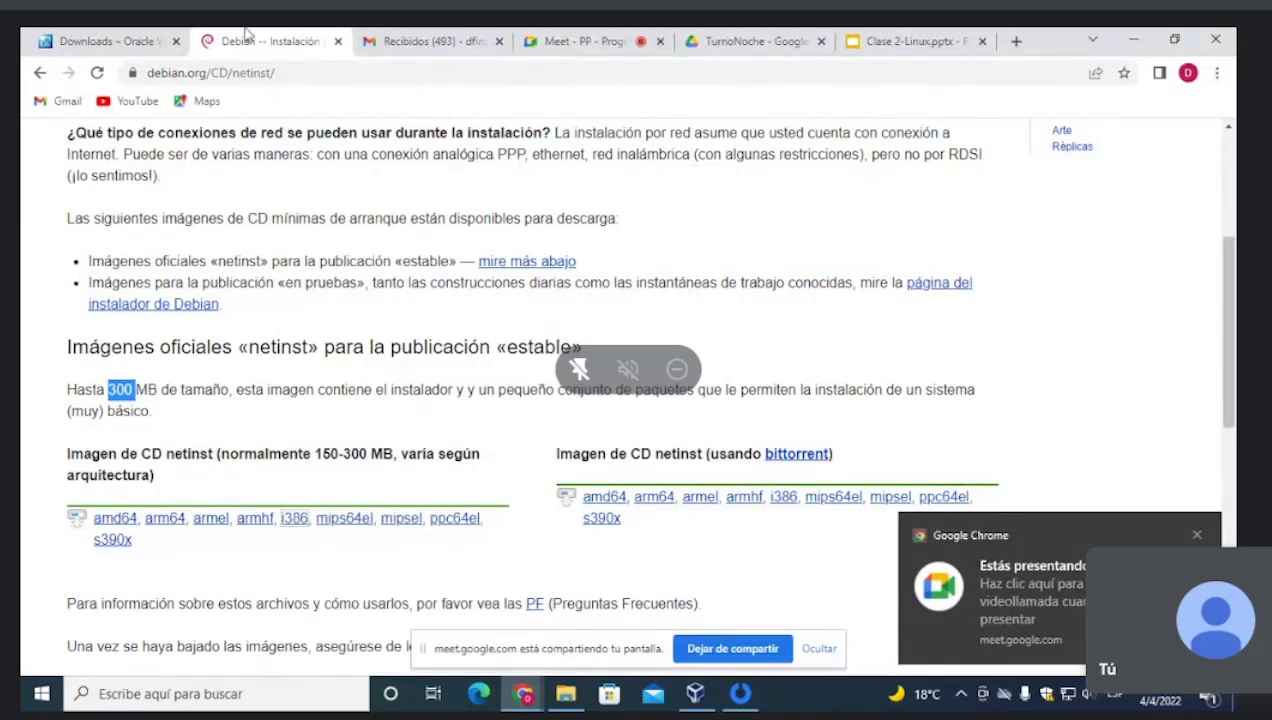
left_click(558, 38)
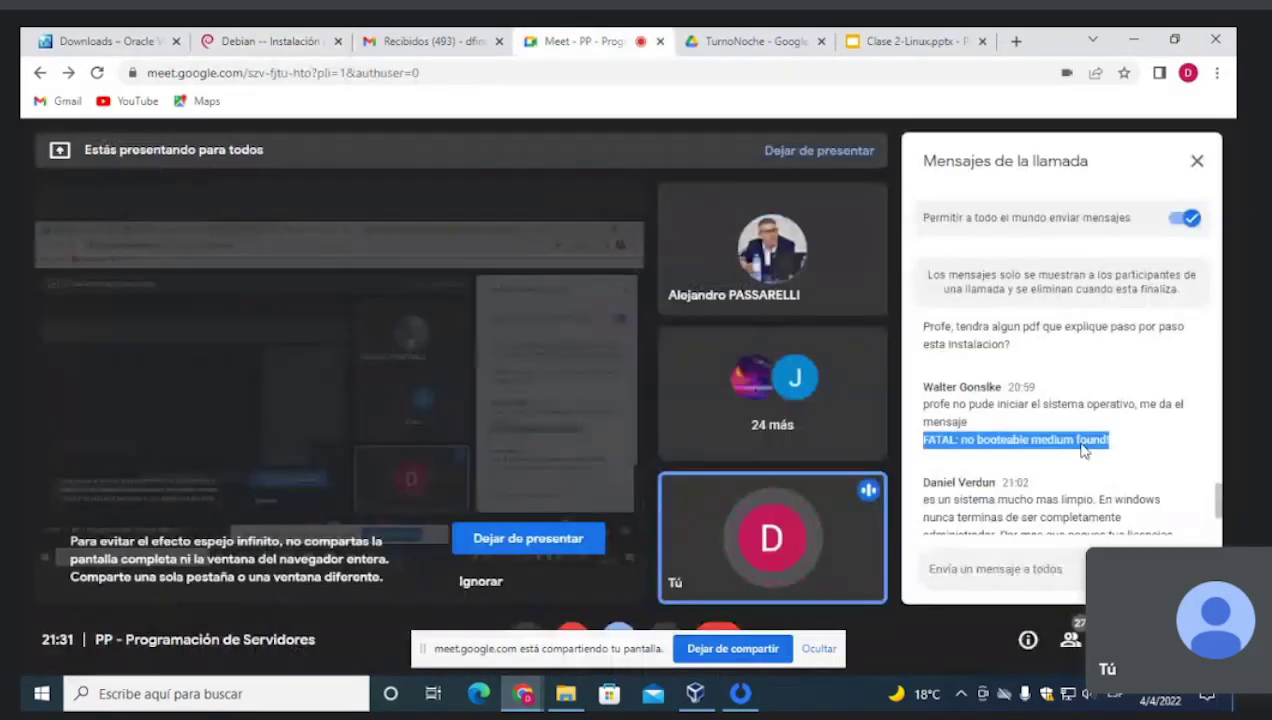
Step: Paste the debian-11.3.0-i386-netinst.iso link into the Meet chat and send it to everyone
left_click(1006, 578)
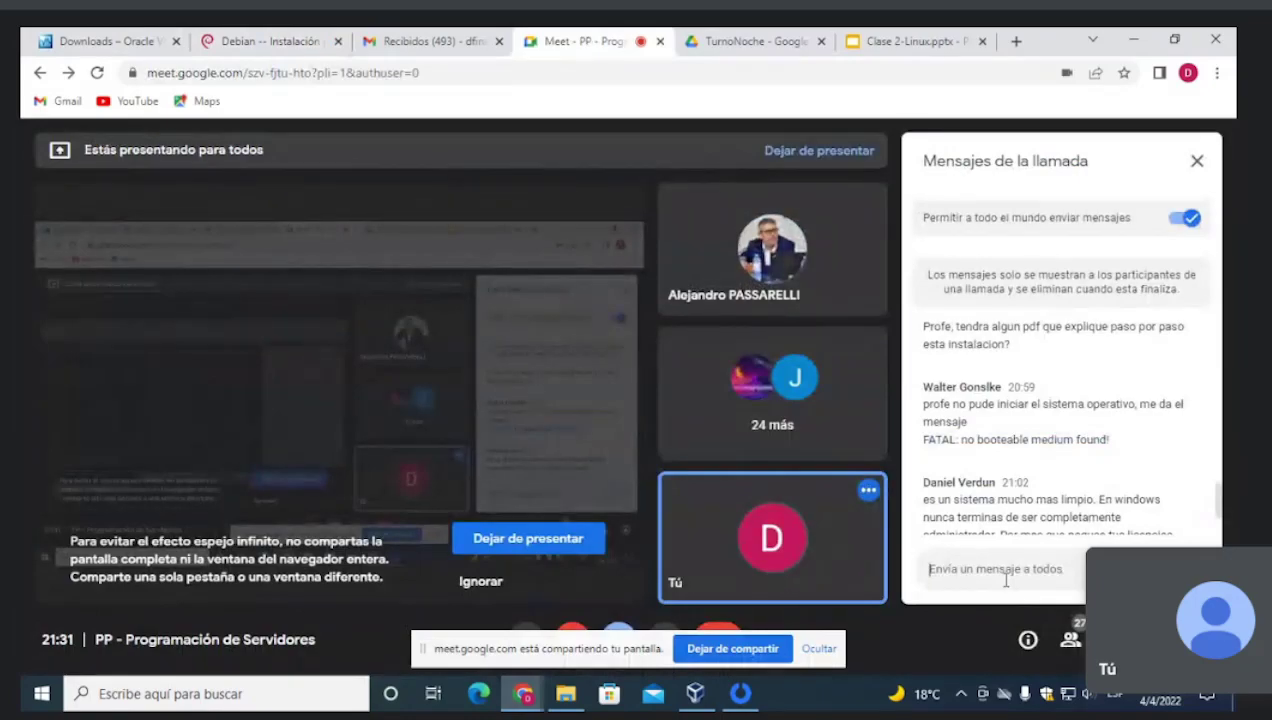
type("https://cdimage.debian.org/debian-cd/current/i386/iso-cd/debian-11.3.0-i386-netinst.iso")
key("Return")
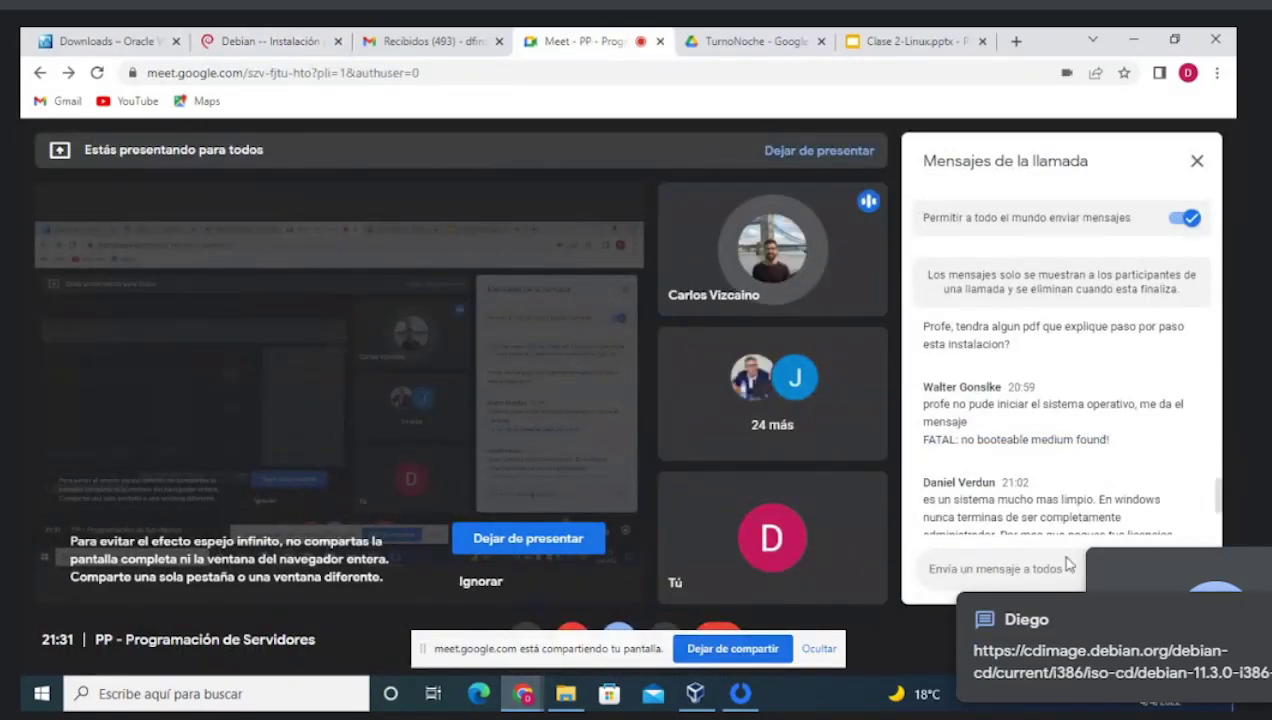
Step: Select the posted ISO link in the chat and switch the browser to fullscreen
scroll(932, 480, "down", 3)
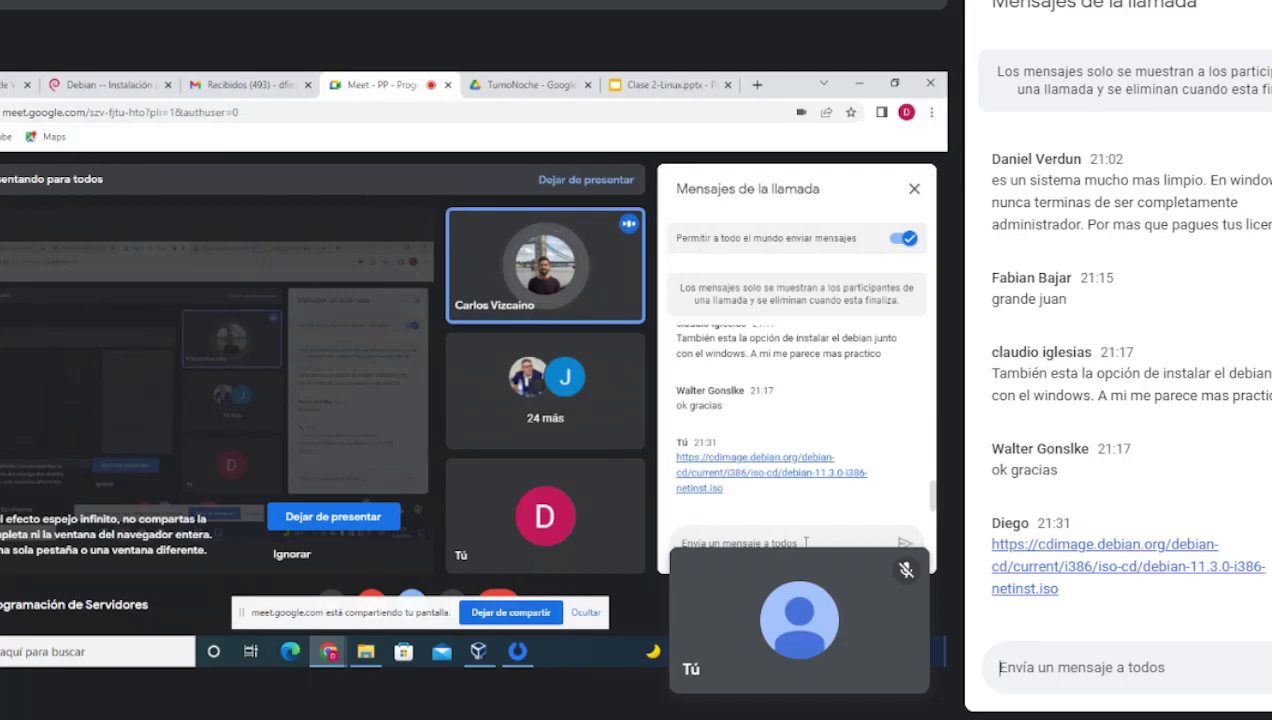
left_click_drag(1058, 588, 990, 543)
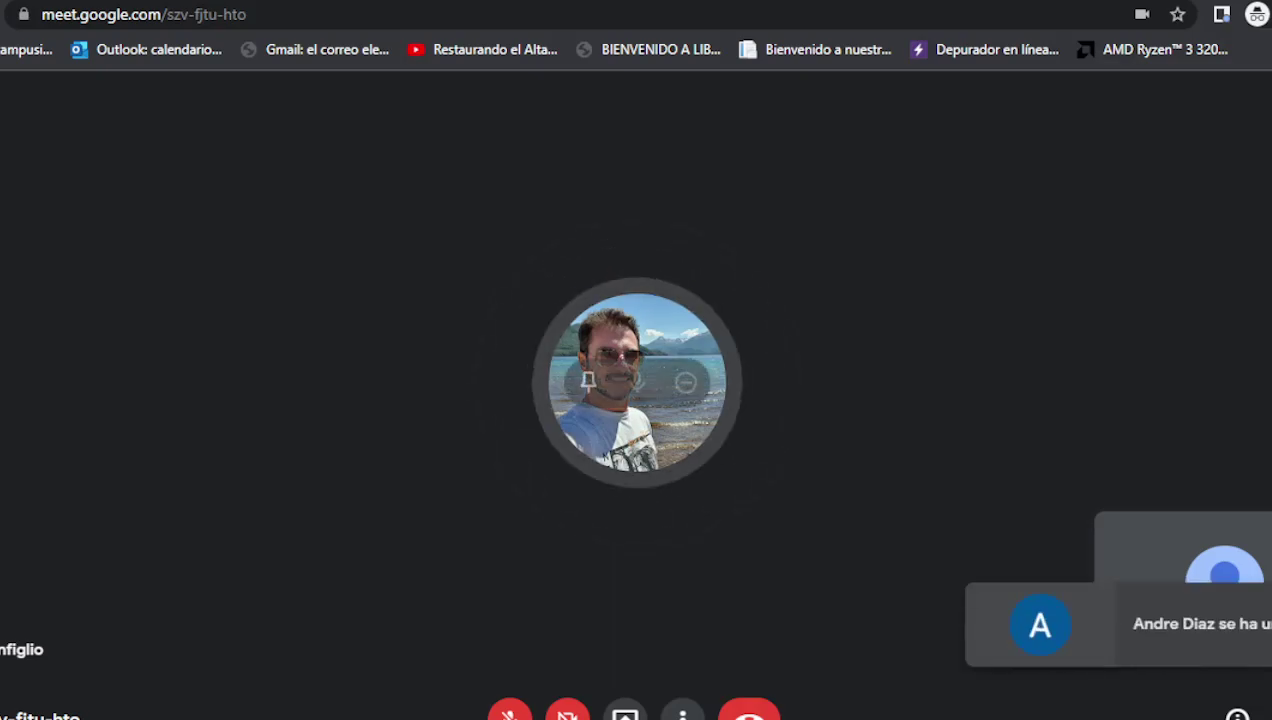
key("F11")
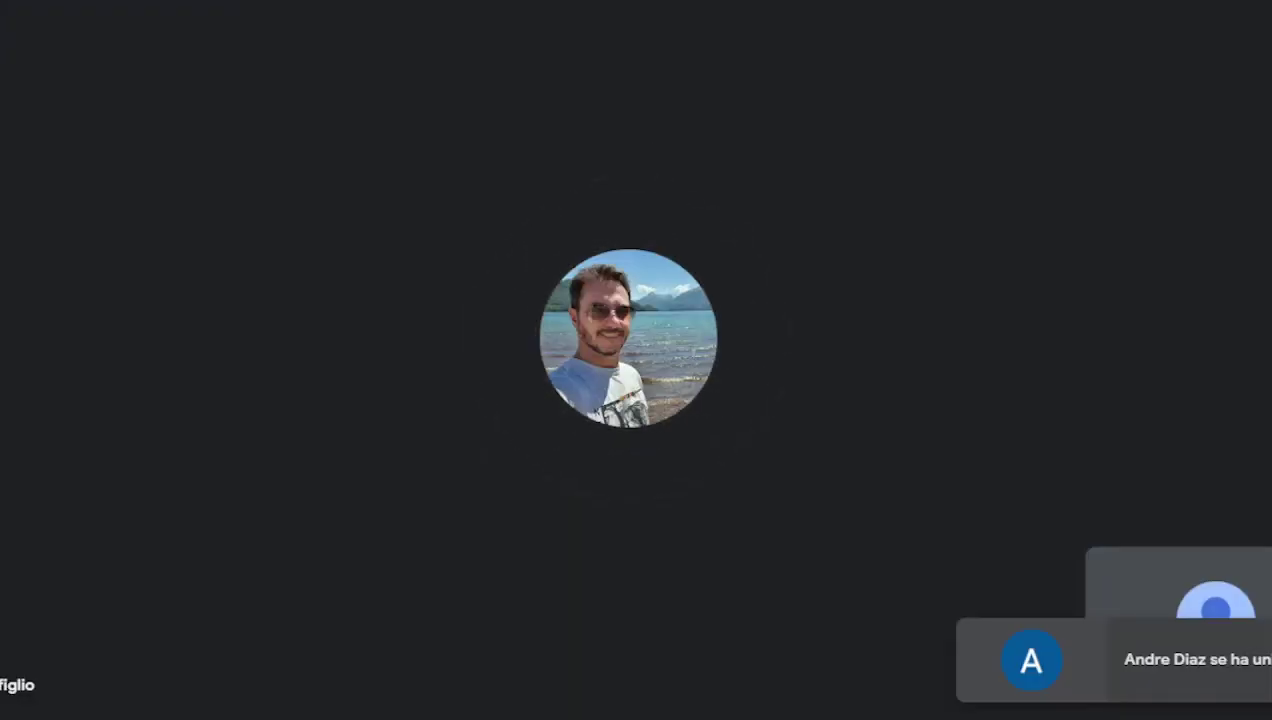